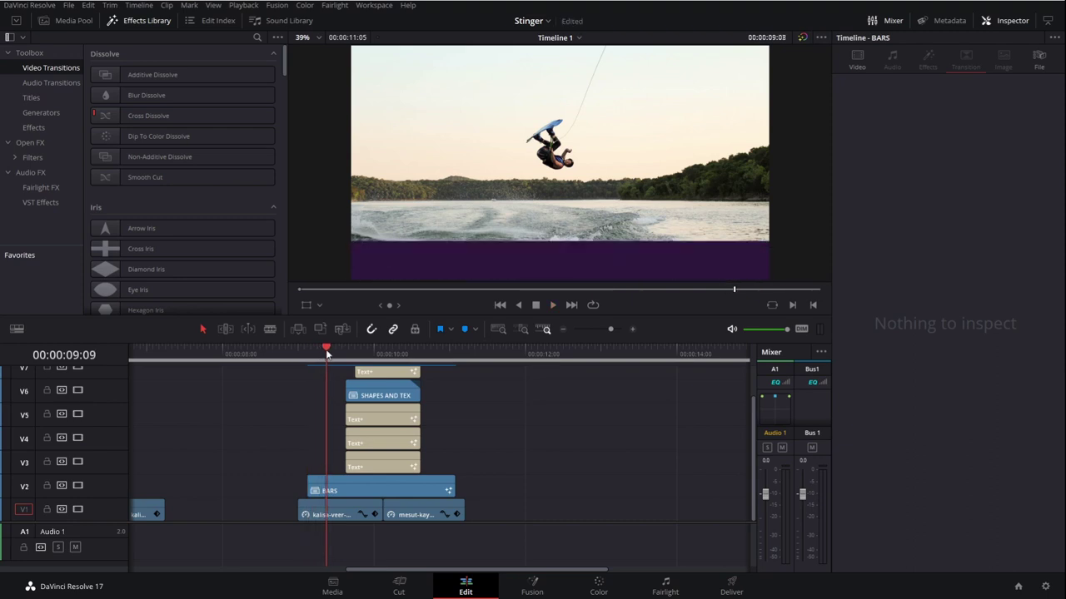
- Review the existing BARS and STINGER transitions in the timeline by scrubbing through and playing them
left_click_drag(377, 357, 334, 380)
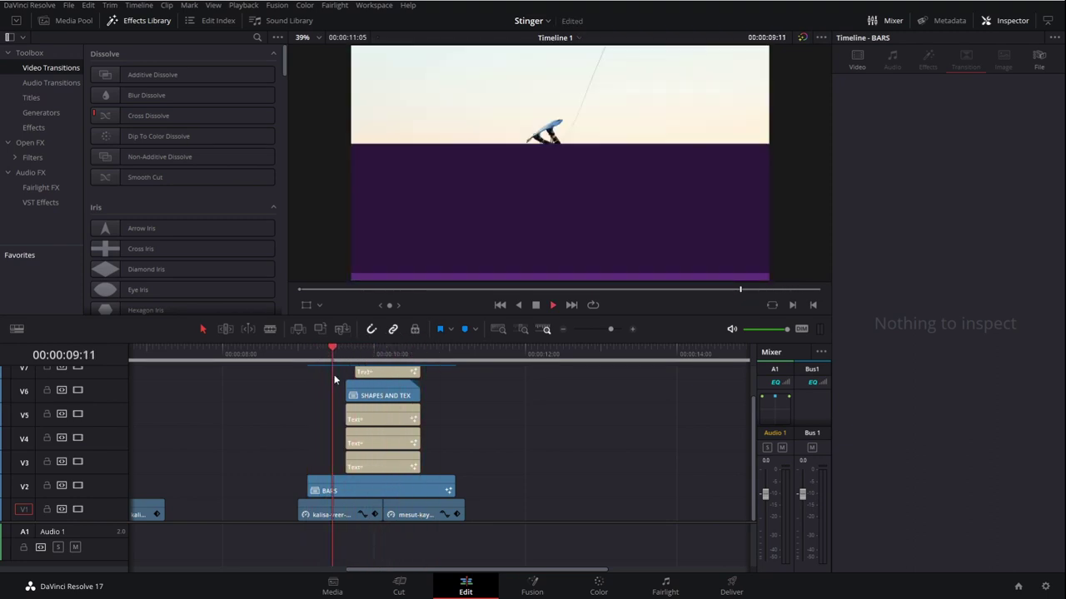
key("l")
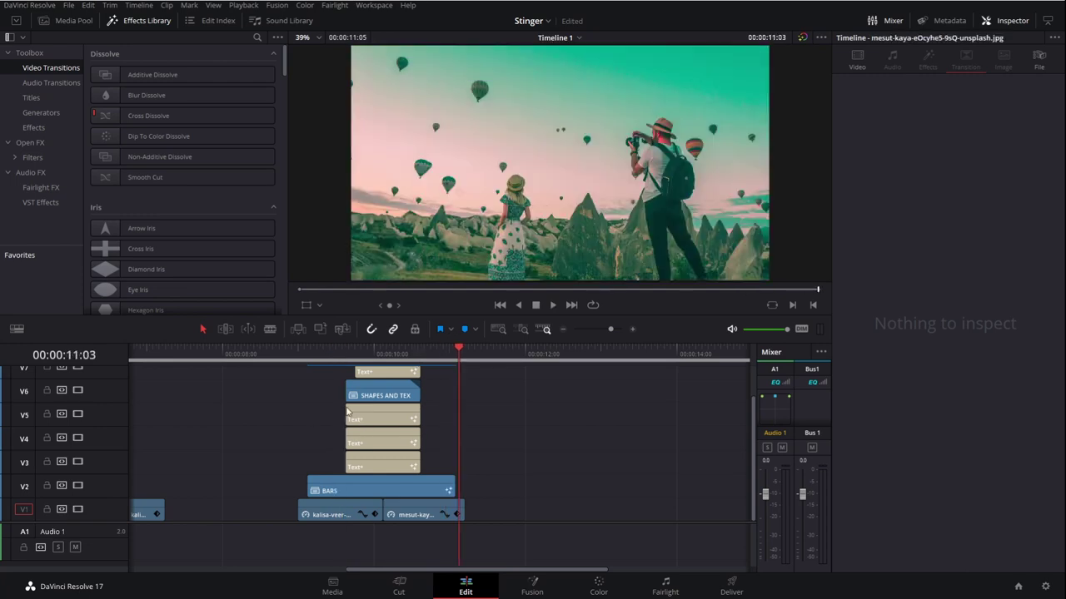
scroll(348, 411, "left", 5)
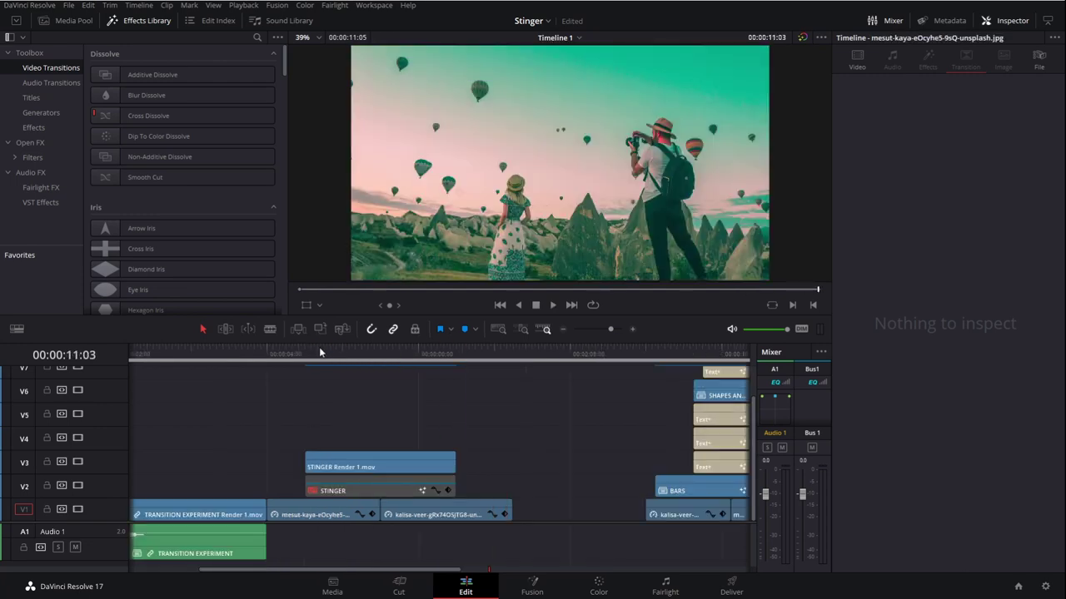
left_click_drag(321, 350, 408, 361)
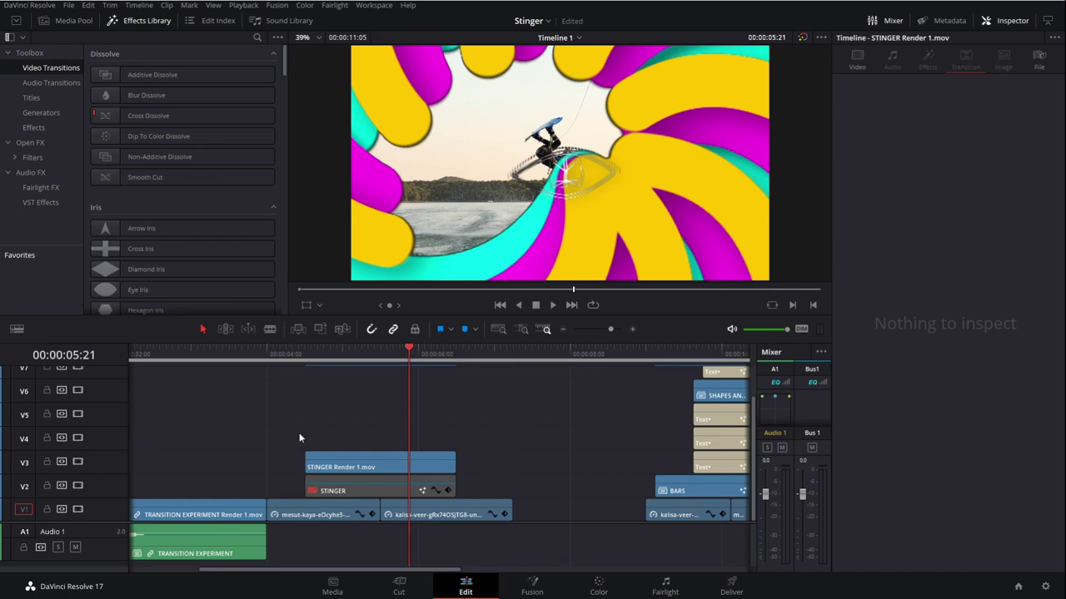
scroll(317, 394, "right", 5)
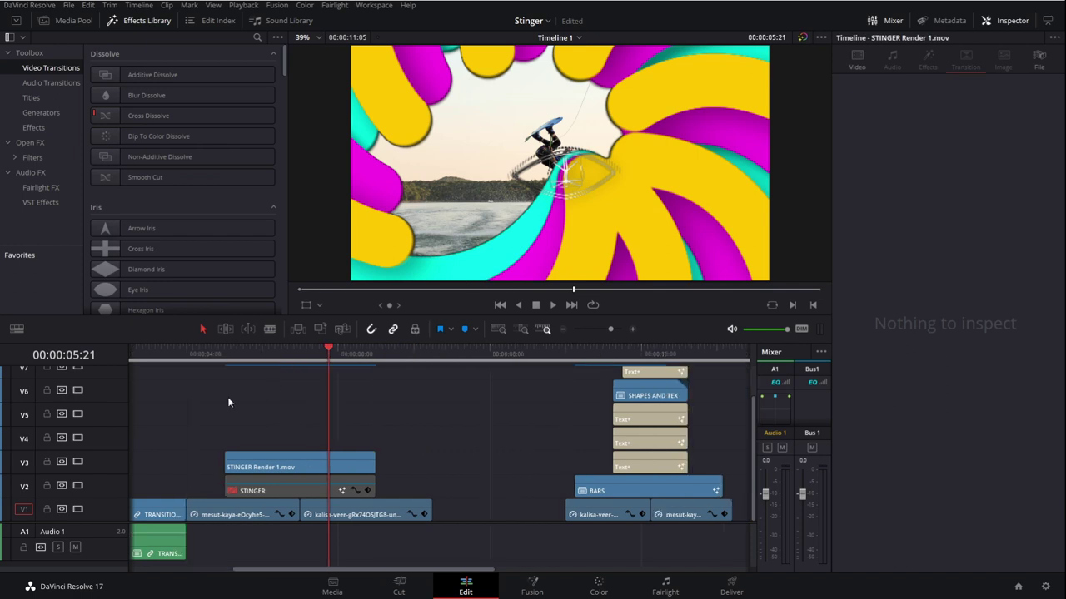
left_click(359, 358)
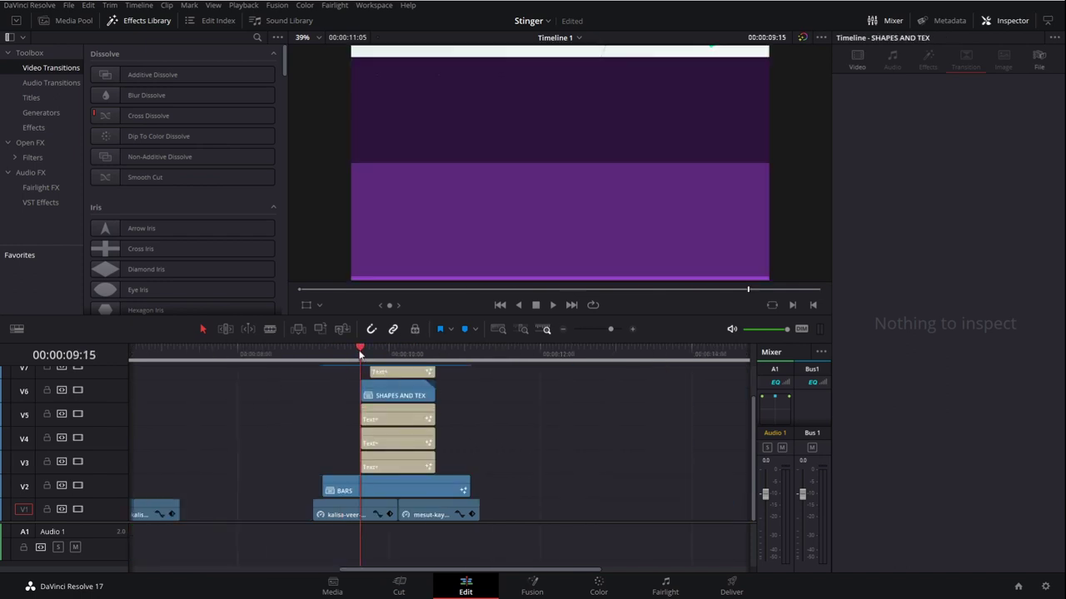
left_click_drag(359, 355, 440, 385)
scroll(454, 403, "right", 2)
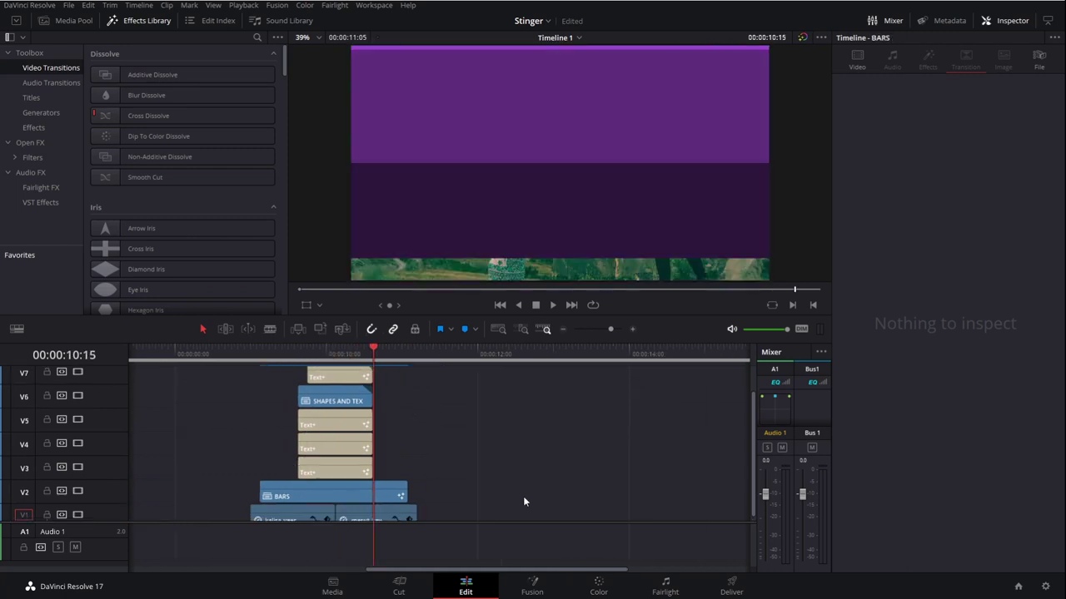
scroll(497, 449, "down", 1)
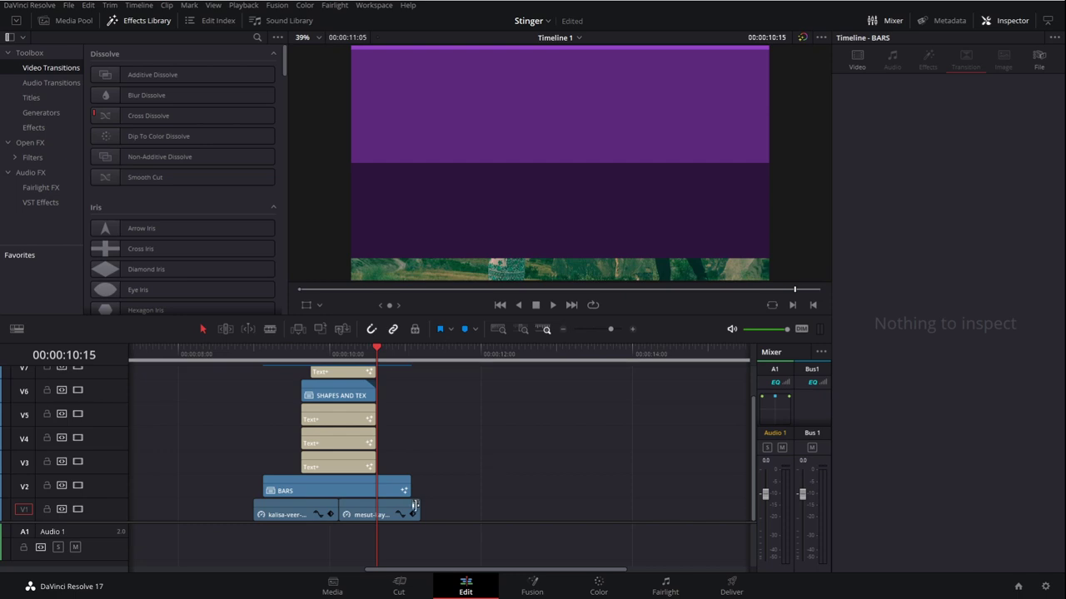
- Duplicate the wakeboarder and balloon image clips under BARS into the empty part of V1 after that transition
left_click(358, 511)
left_click(315, 514)
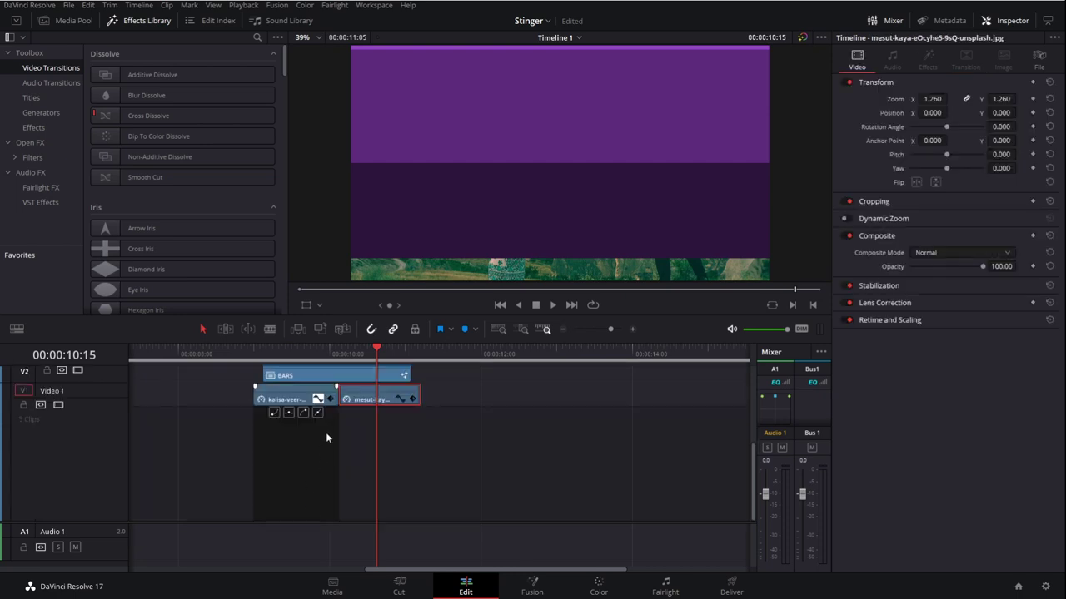
left_click(317, 399)
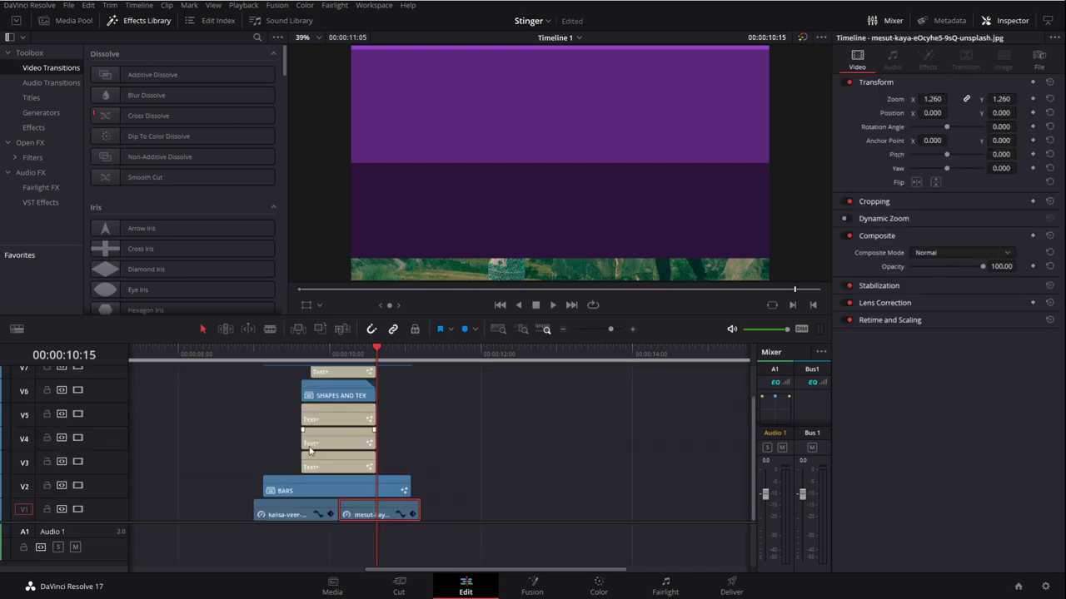
left_click(285, 507, "ctrl")
left_click_drag(284, 510, 537, 508)
scroll(404, 474, "right", 1)
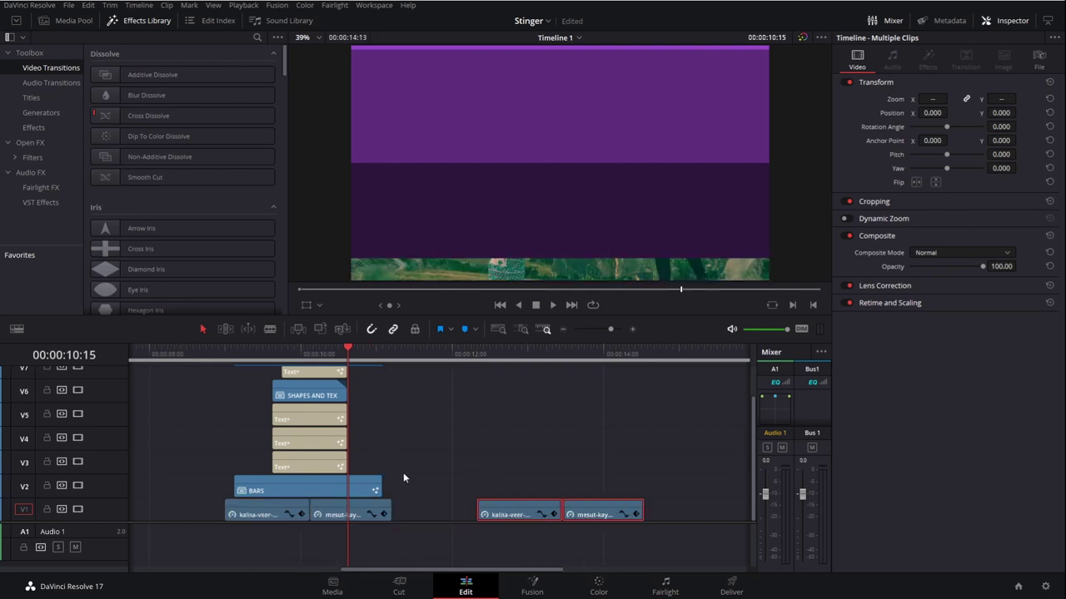
- Preview the two duplicated image clips and position the playhead at the cut between them, 00:00:13:11
scroll(403, 478, "right", 2)
left_click(300, 492)
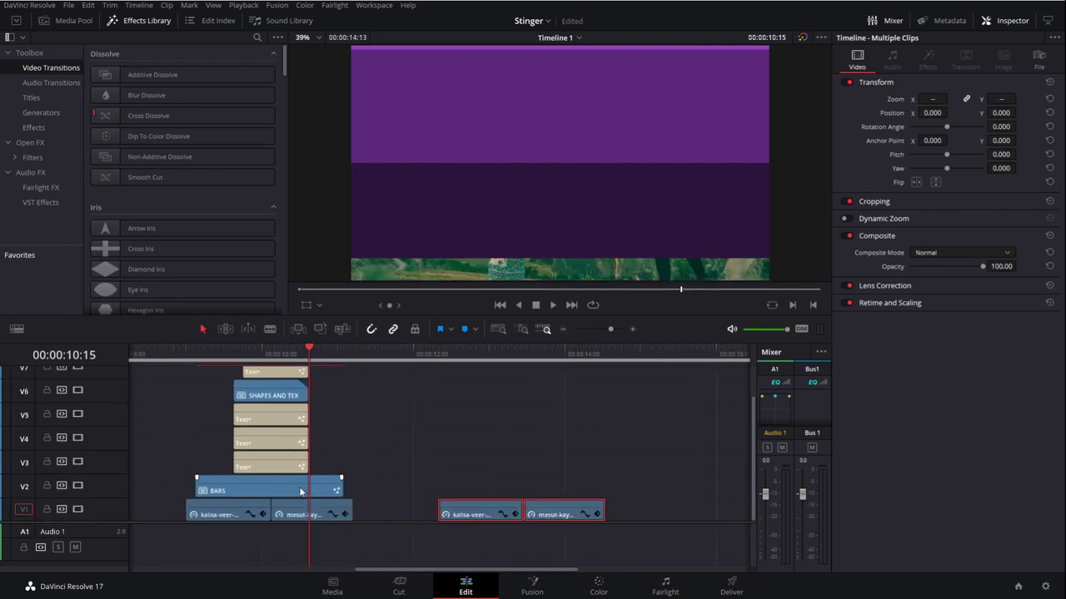
left_click(459, 452)
scroll(394, 484, "right", 7)
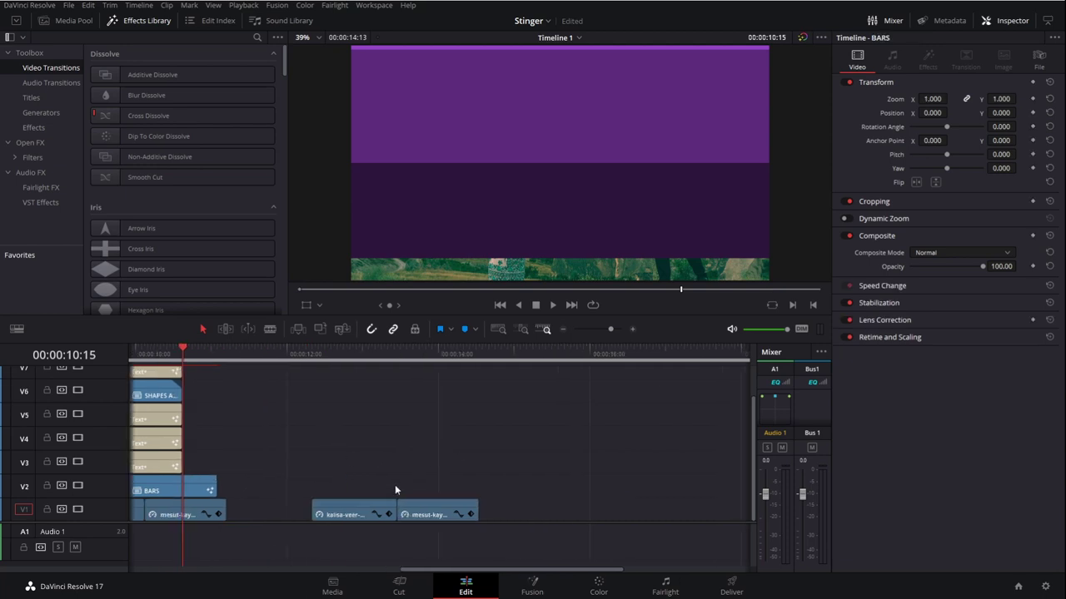
left_click_drag(313, 361, 293, 362)
key("shift+Right")
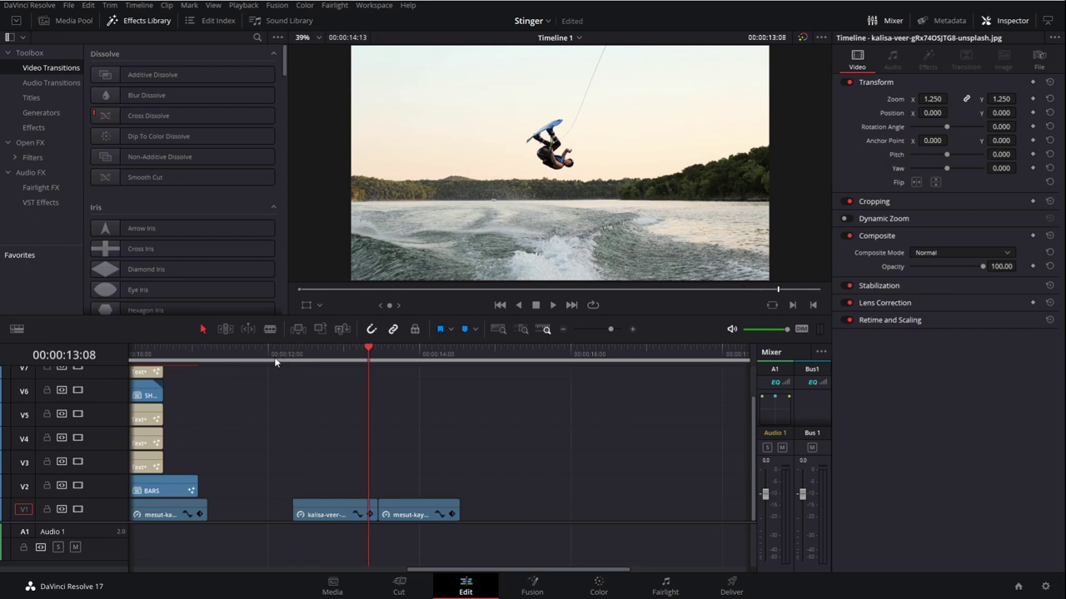
key("shift+Right")
left_click(453, 358)
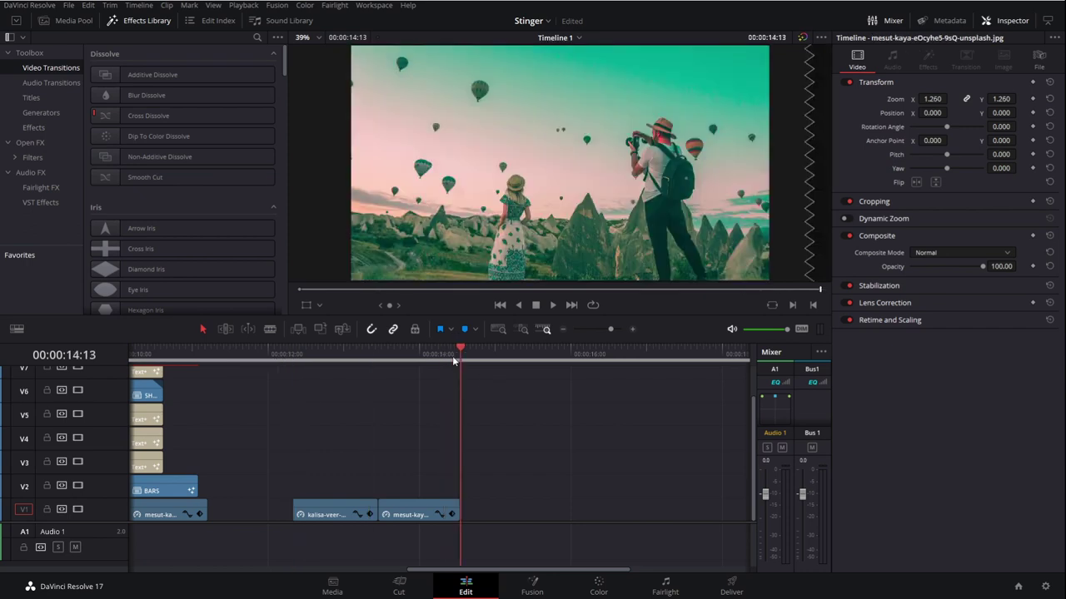
left_click_drag(456, 359, 381, 356)
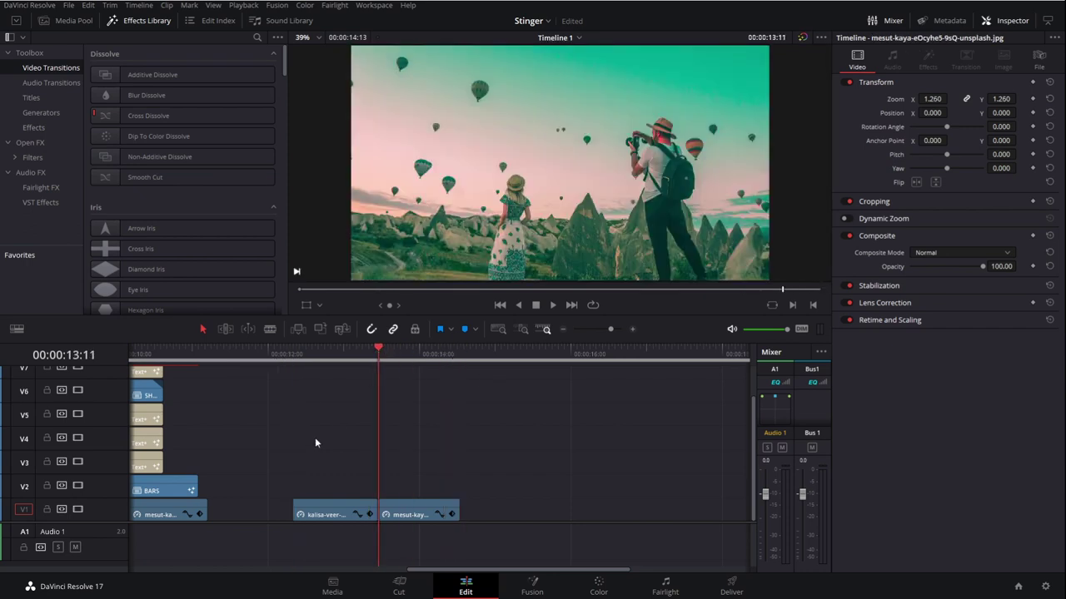
scroll(351, 442, "left", 10)
scroll(526, 423, "right", 5)
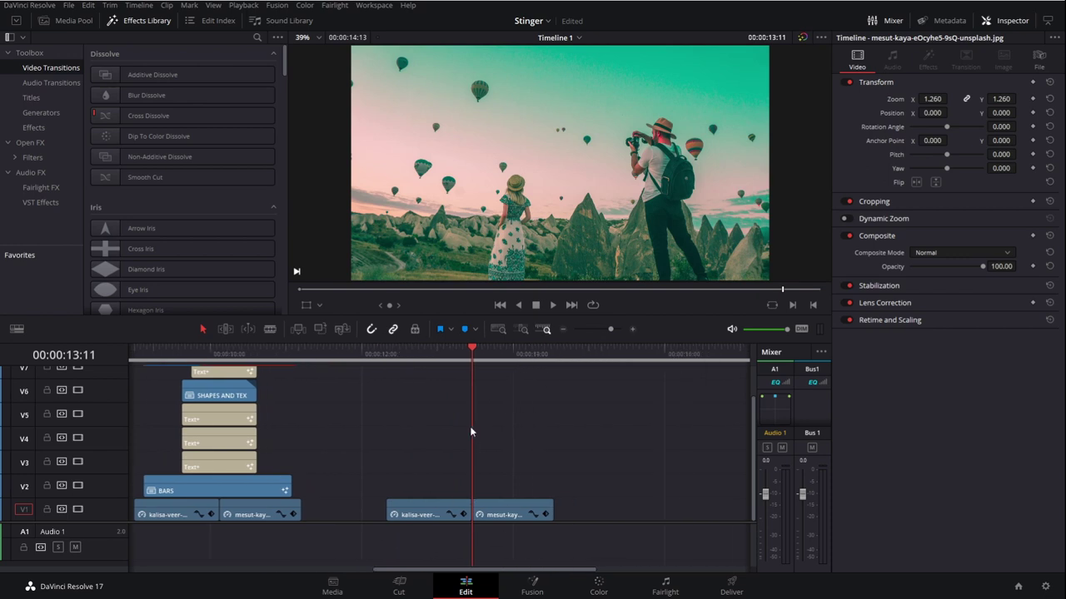
scroll(530, 227, "down", 1)
scroll(529, 228, "up", 2)
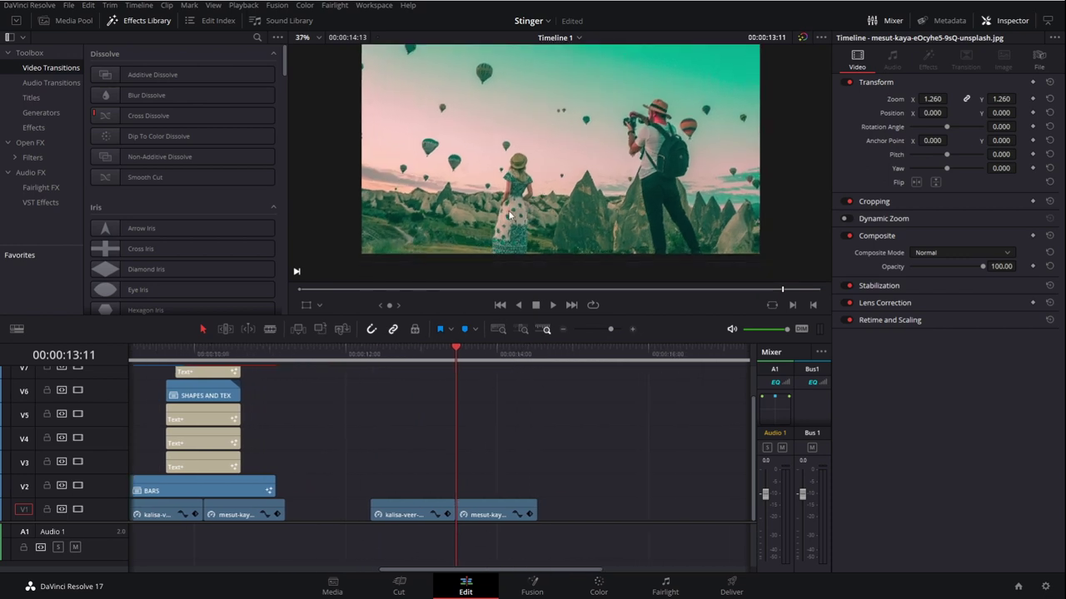
- Add a Solid Color generator on V2 above the duplicated clips, starting shortly after the first clip begins
left_click(55, 113)
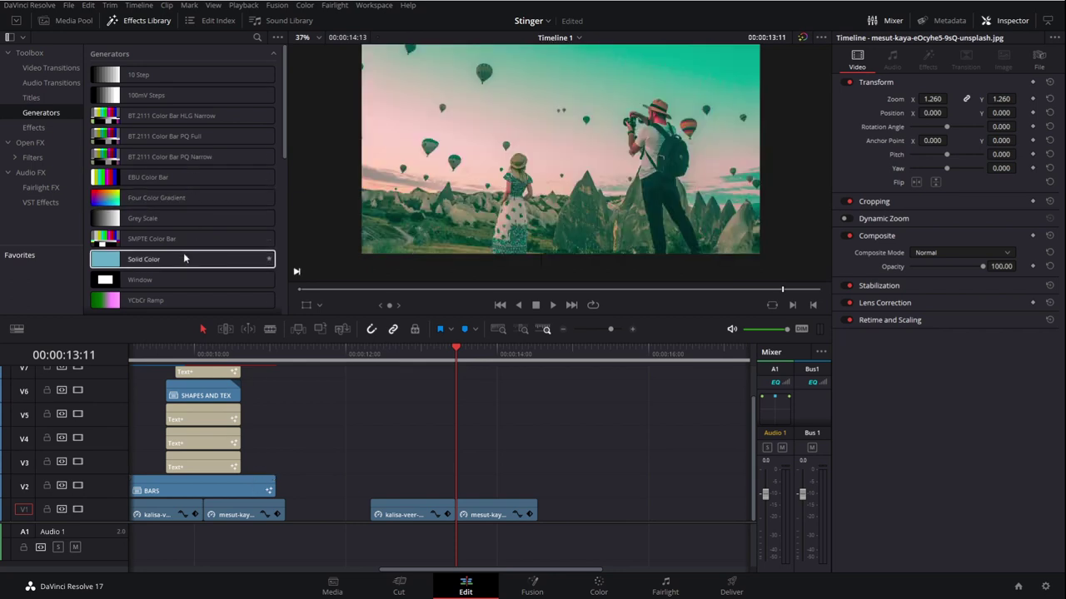
left_click_drag(161, 262, 393, 491)
- Split the Solid Color clip at 00:00:13:22 and delete the remainder after the split
left_click_drag(451, 359, 393, 367)
key("shift+Right")
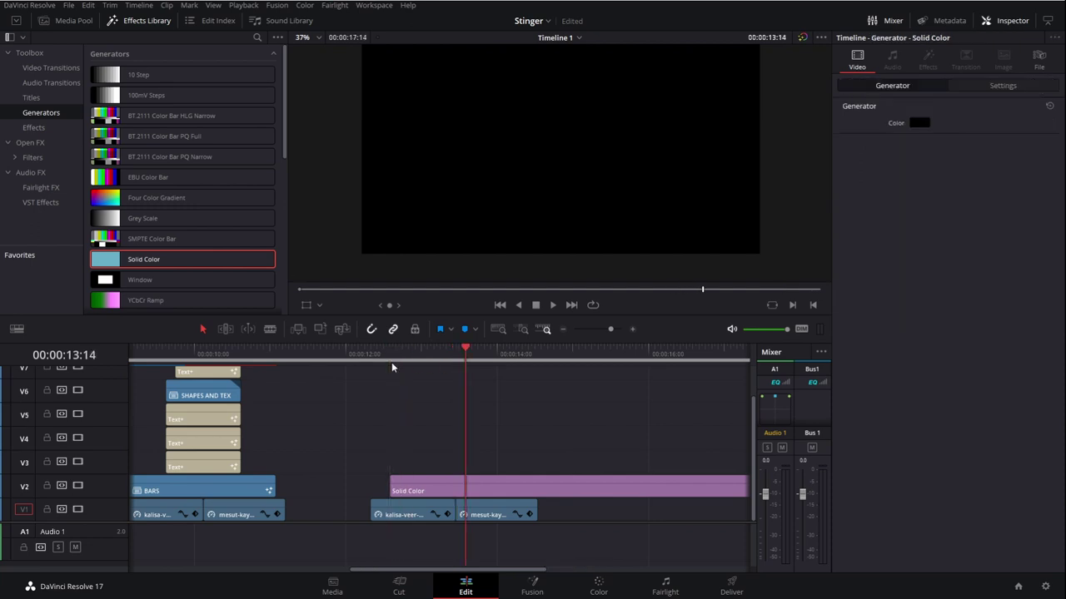
key("Right")
key("Right")
key("Right")
key("Right")
key("Right")
key("Right")
key("Right")
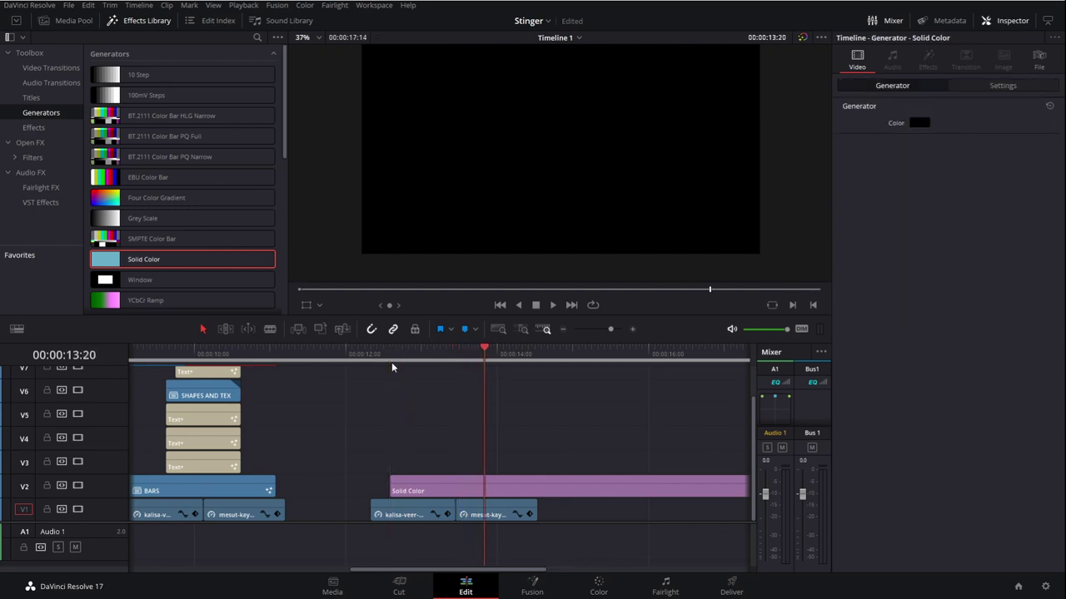
key("Right")
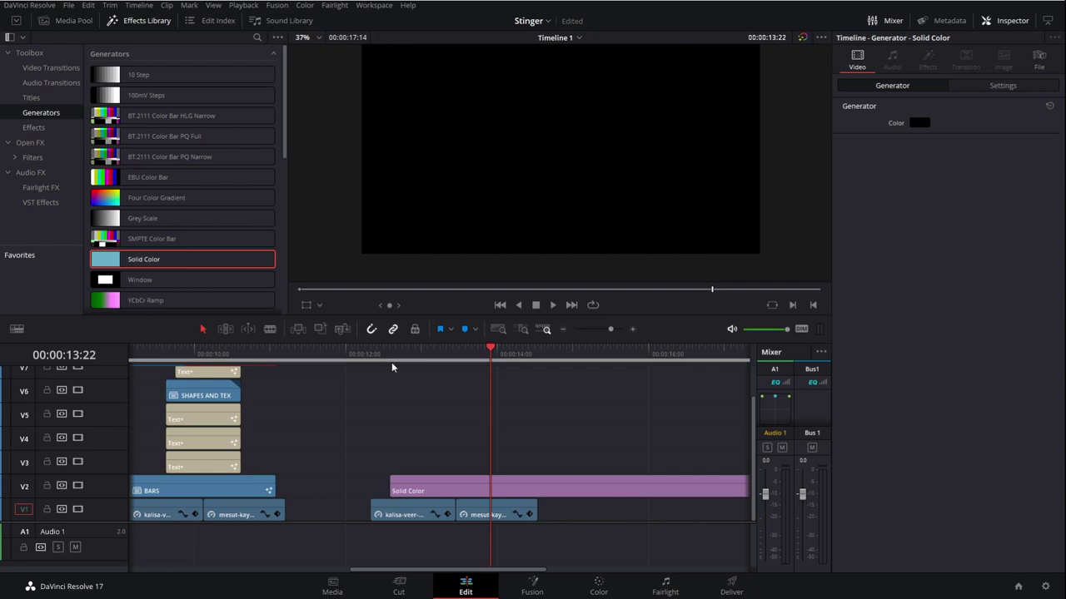
left_click(583, 486)
key("ctrl+b")
left_click(554, 497)
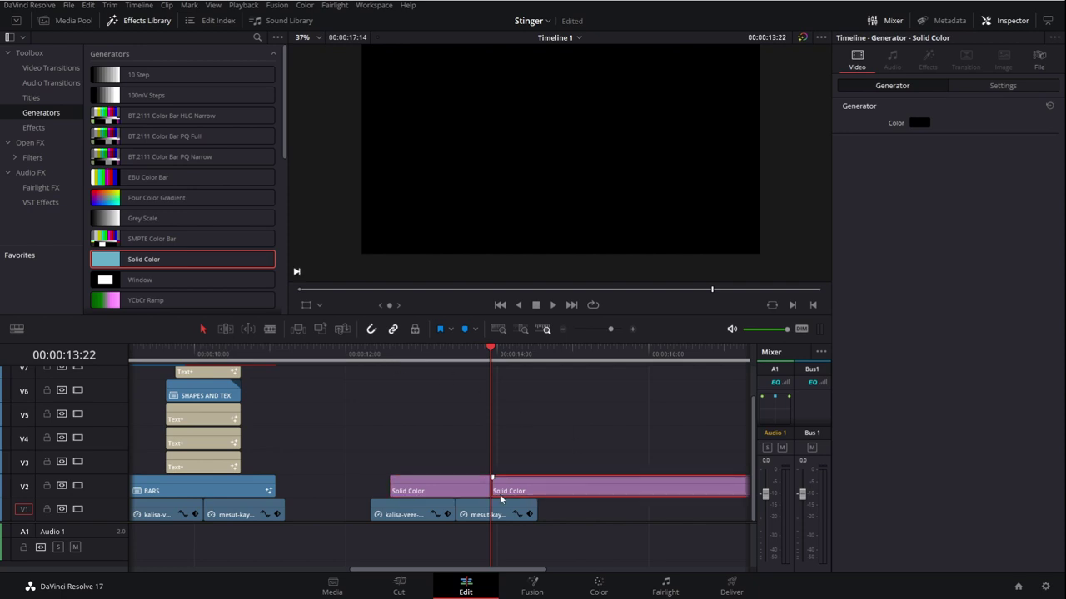
key("Delete")
- Centre the Solid Color clip over the cut between the two images and set its color to yellow
left_click_drag(435, 497, 448, 498)
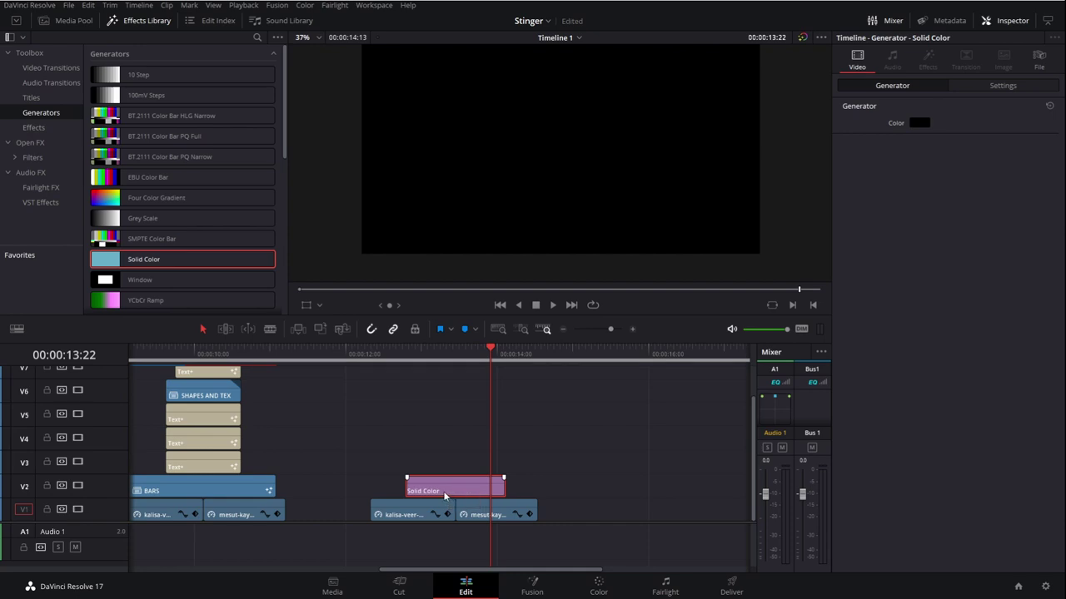
left_click(455, 356)
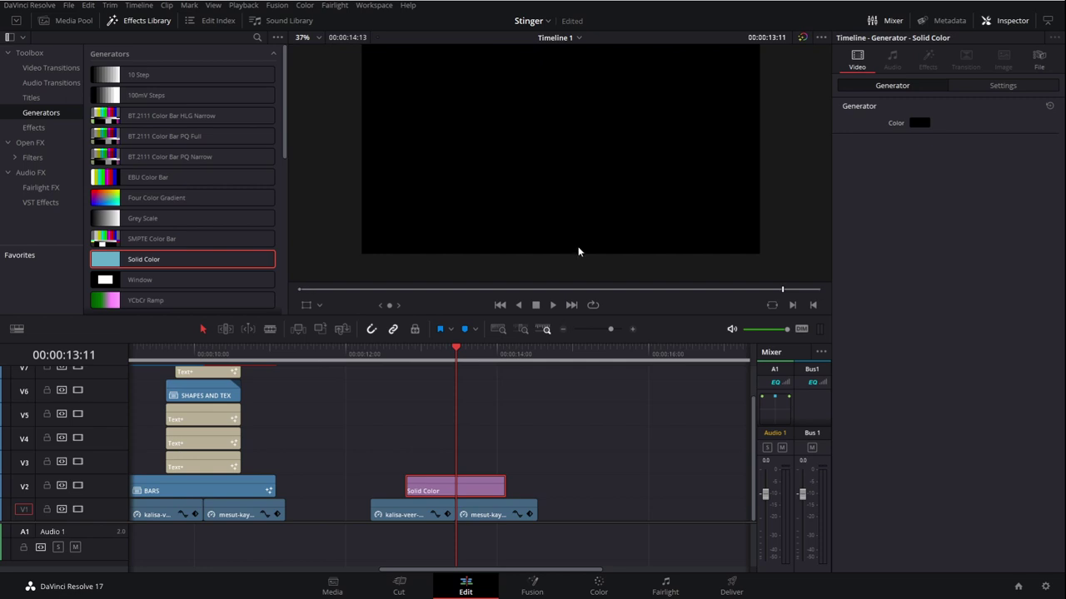
left_click(655, 206)
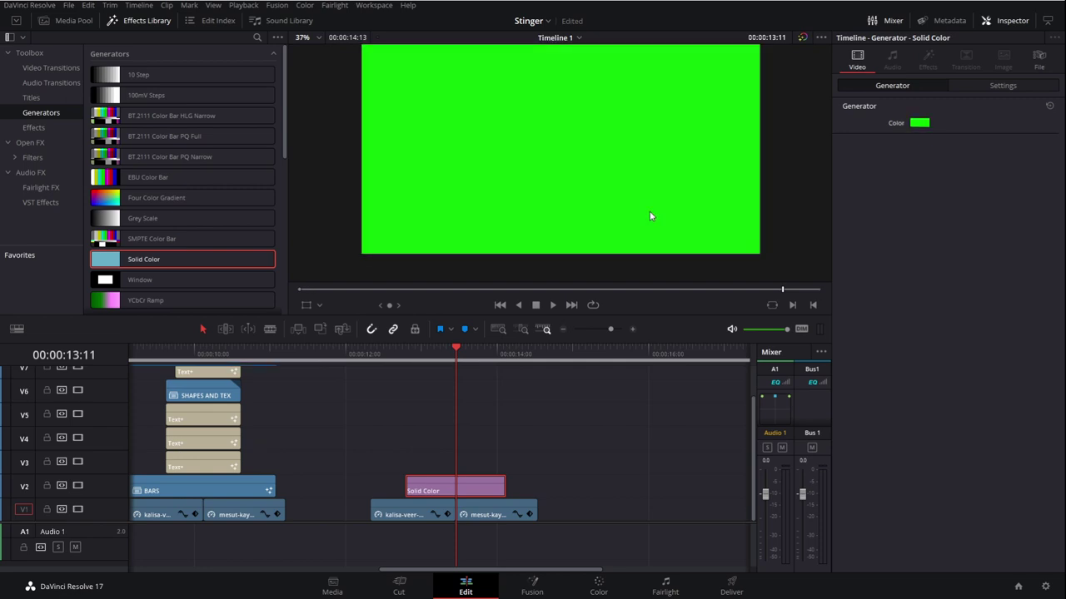
left_click(608, 216)
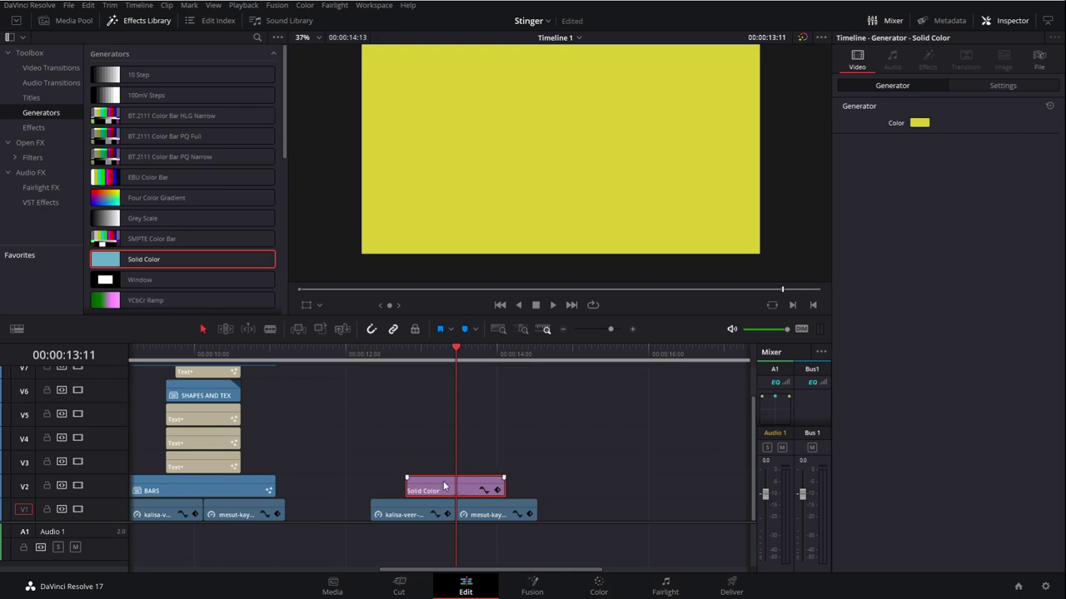
- Apply a Slide video transition to the start of the Solid Color clip
left_click(32, 68)
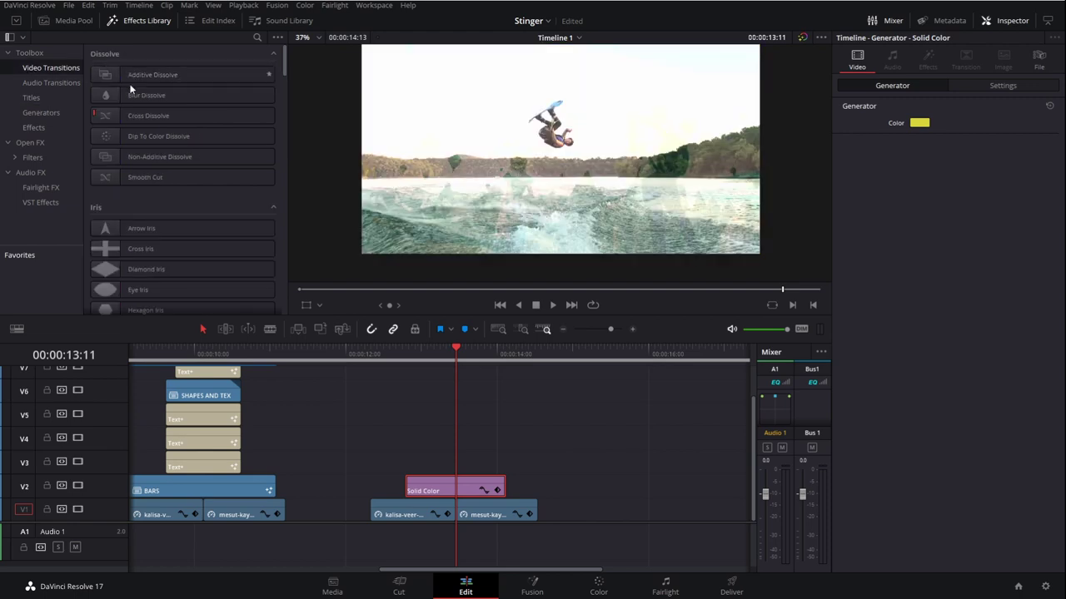
scroll(266, 176, "down", 3)
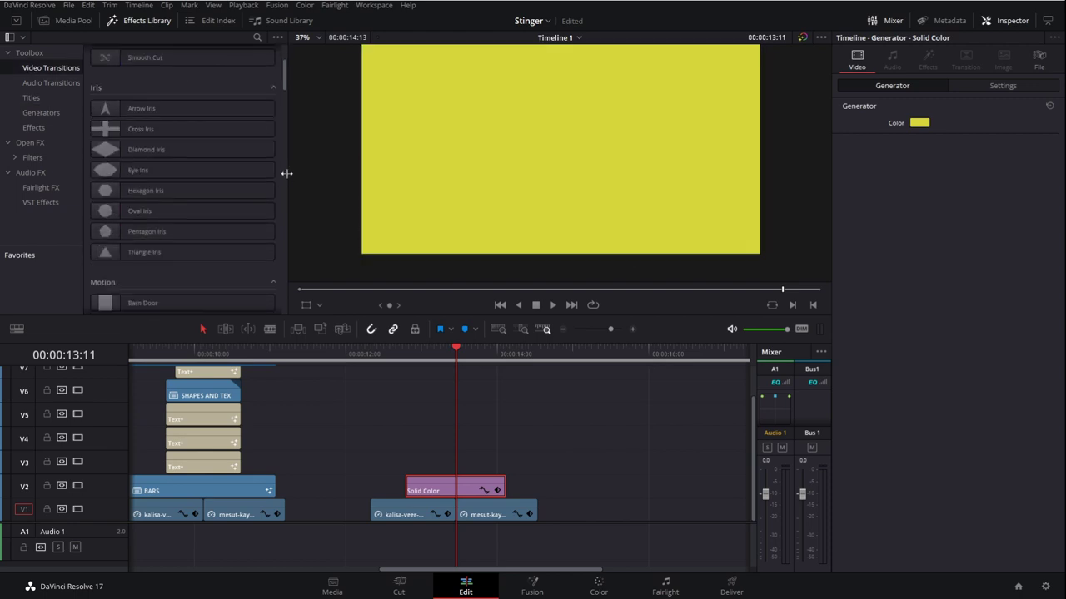
scroll(261, 269, "down", 2)
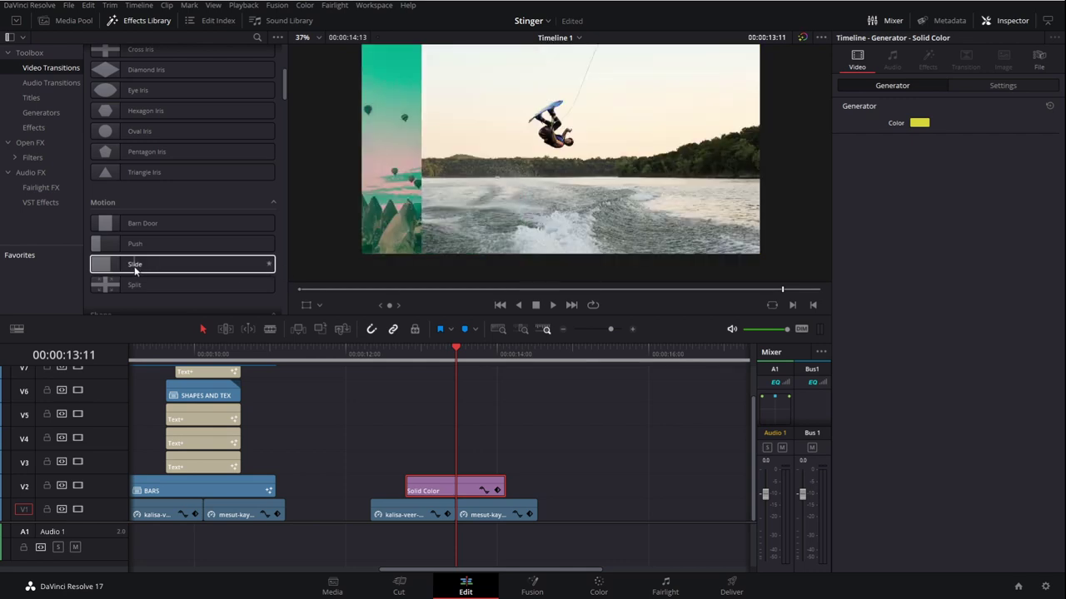
left_click_drag(172, 264, 419, 492)
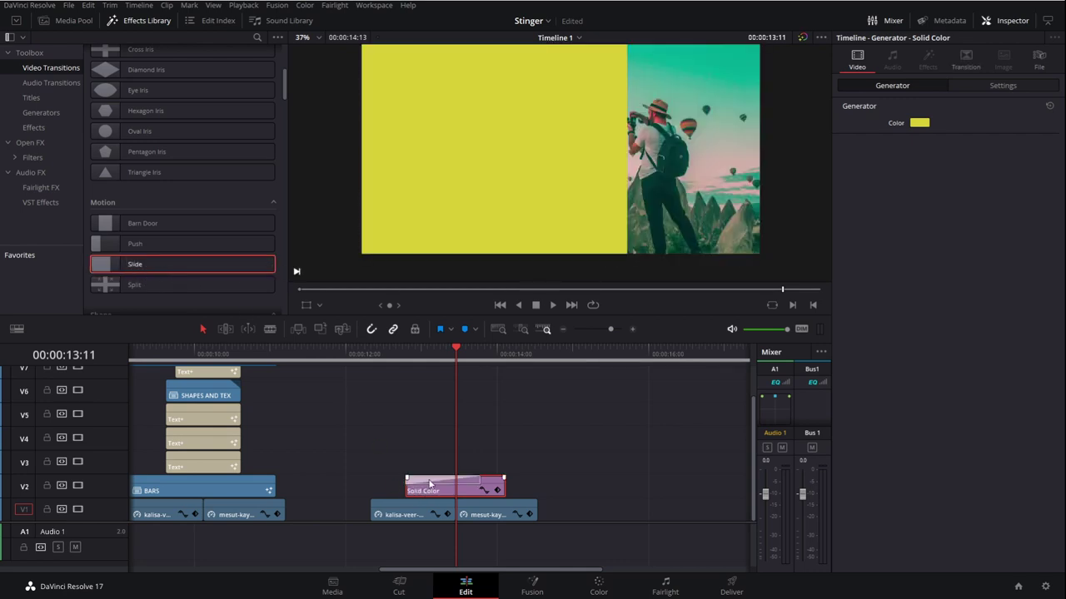
- Centre the Slide transition on the start edge of the Solid Color clip and set its duration to 15 frames
left_click(430, 484)
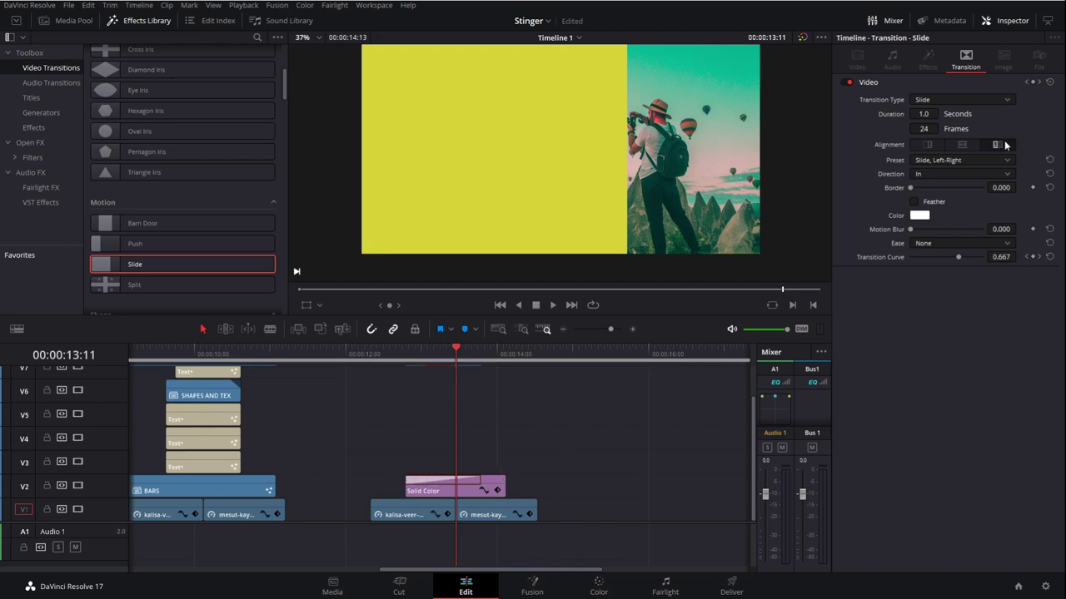
left_click(963, 146)
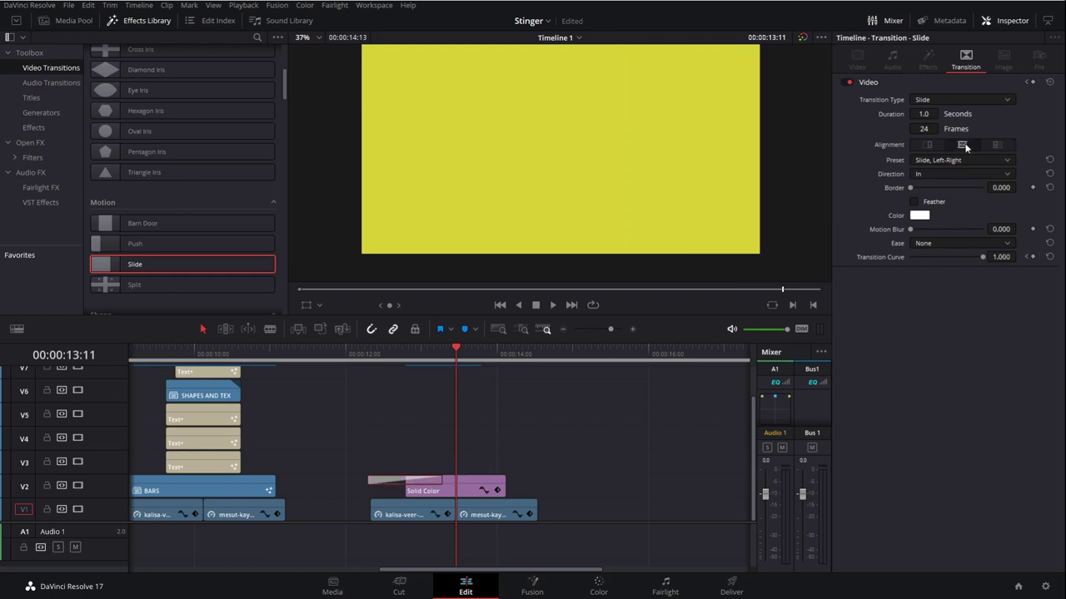
left_click(934, 131)
type("15")
key("Return")
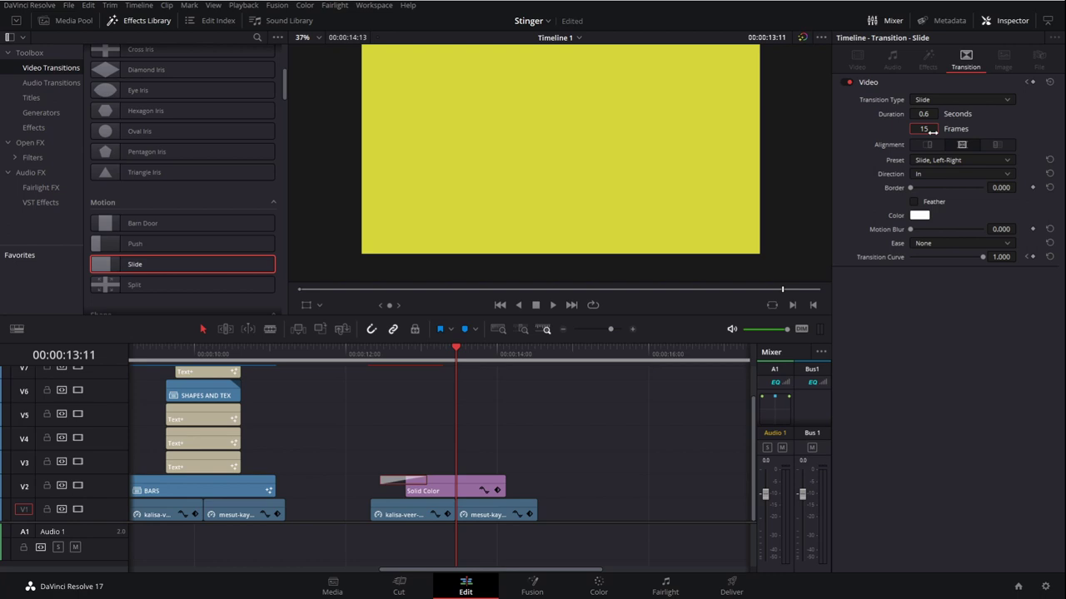
left_click(380, 357)
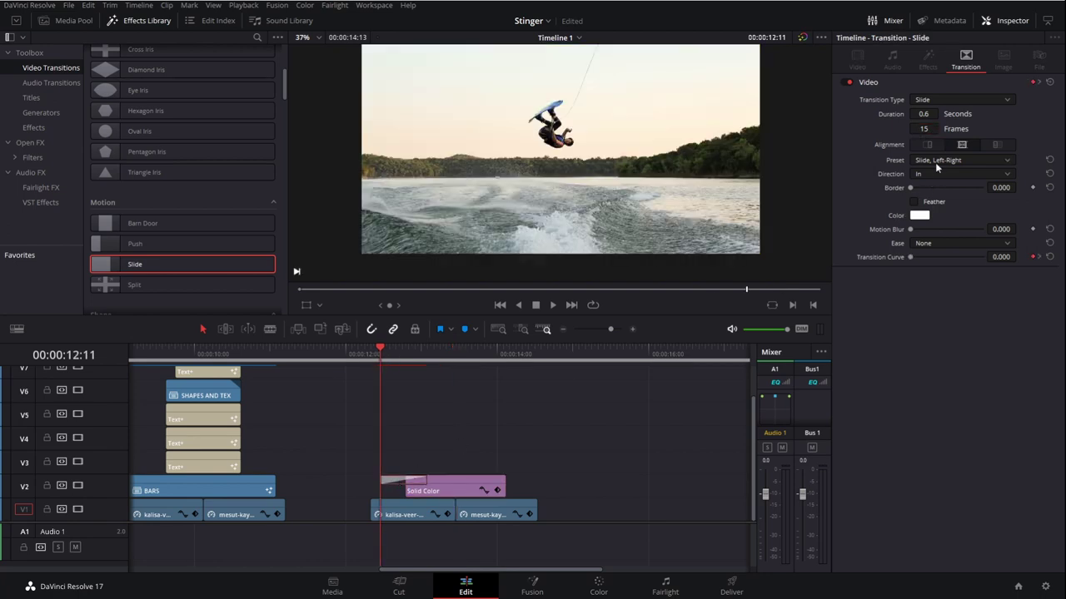
- Set the Slide transition's preset to Slide, Top-Down and play it back
key("space")
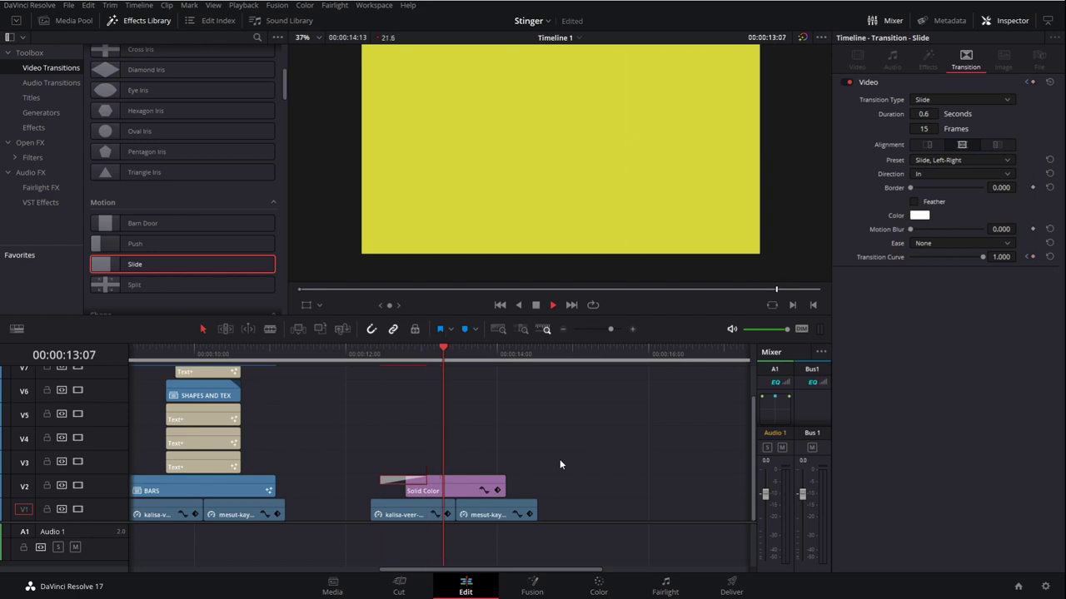
left_click(406, 353)
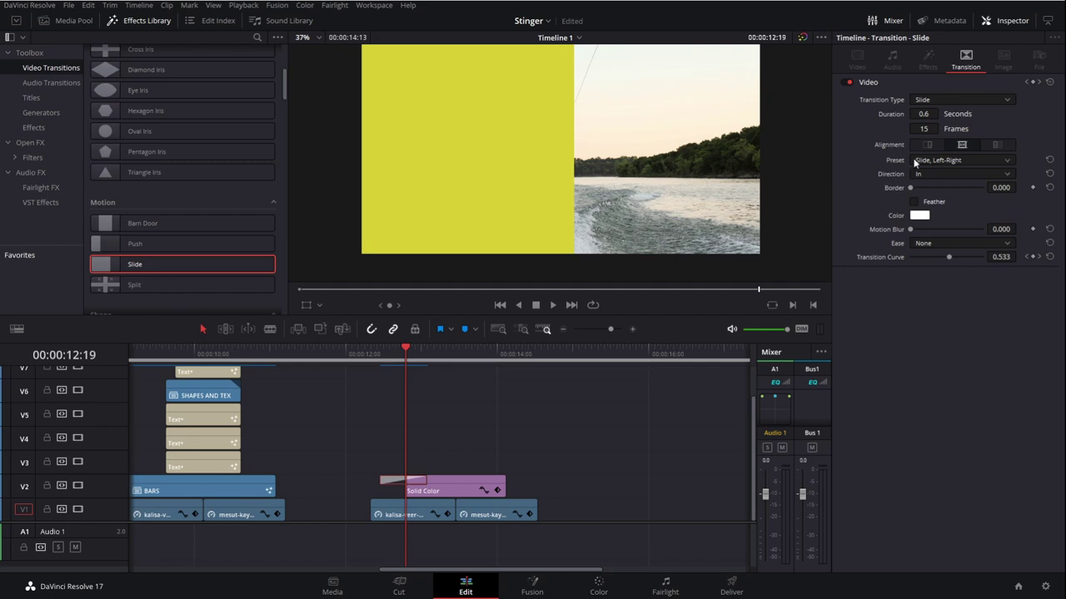
left_click(968, 208)
left_click(380, 354)
key("space")
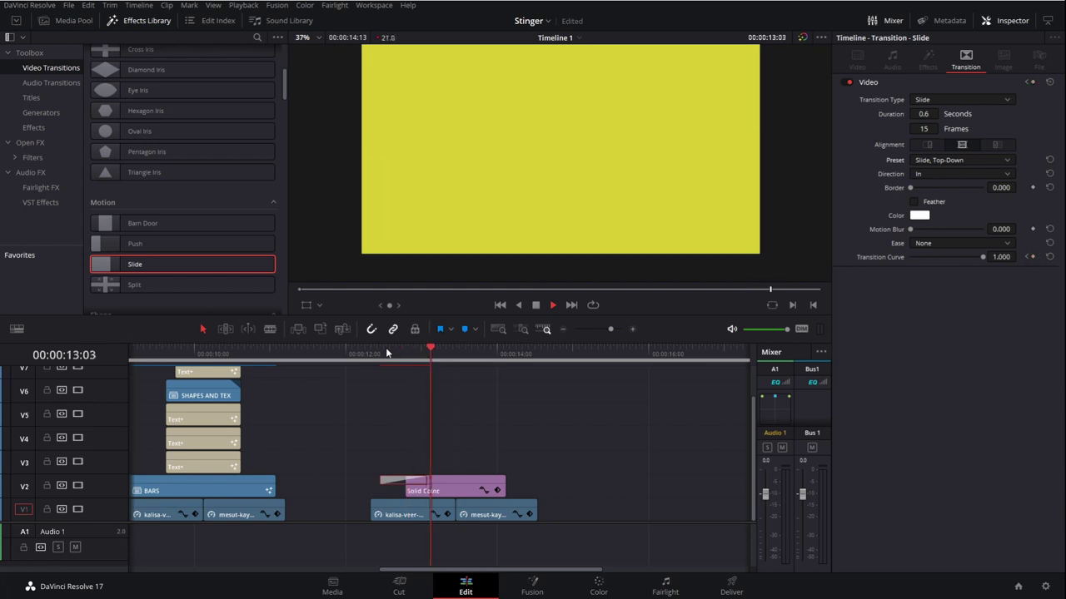
left_click(404, 353)
key("ctrl+z")
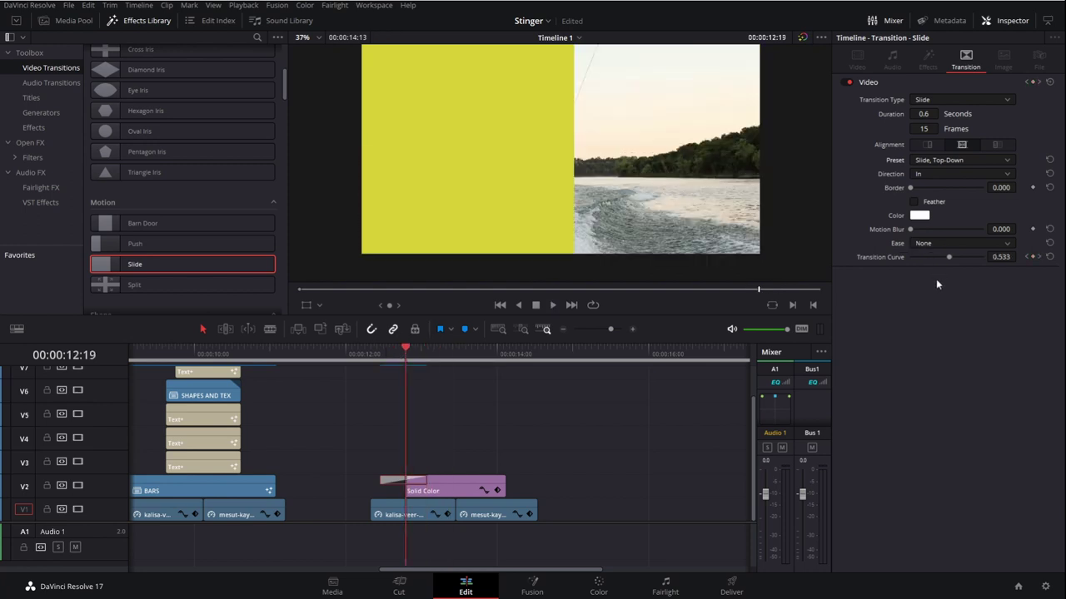
- Set the Slide transition's ease to In & Out and play it back
left_click(957, 244)
left_click(935, 291)
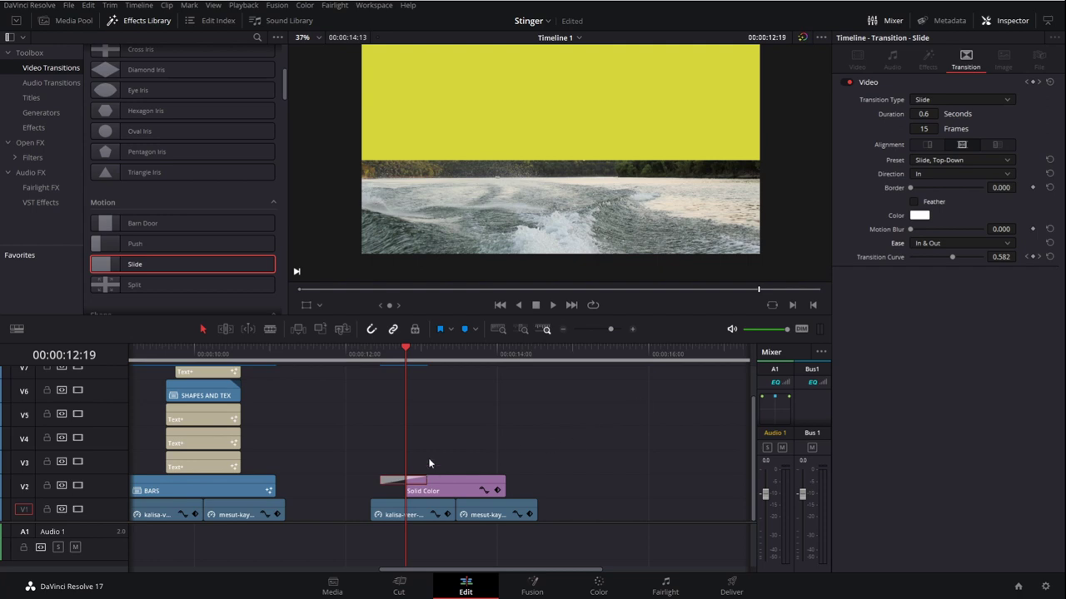
left_click(378, 354)
key("space")
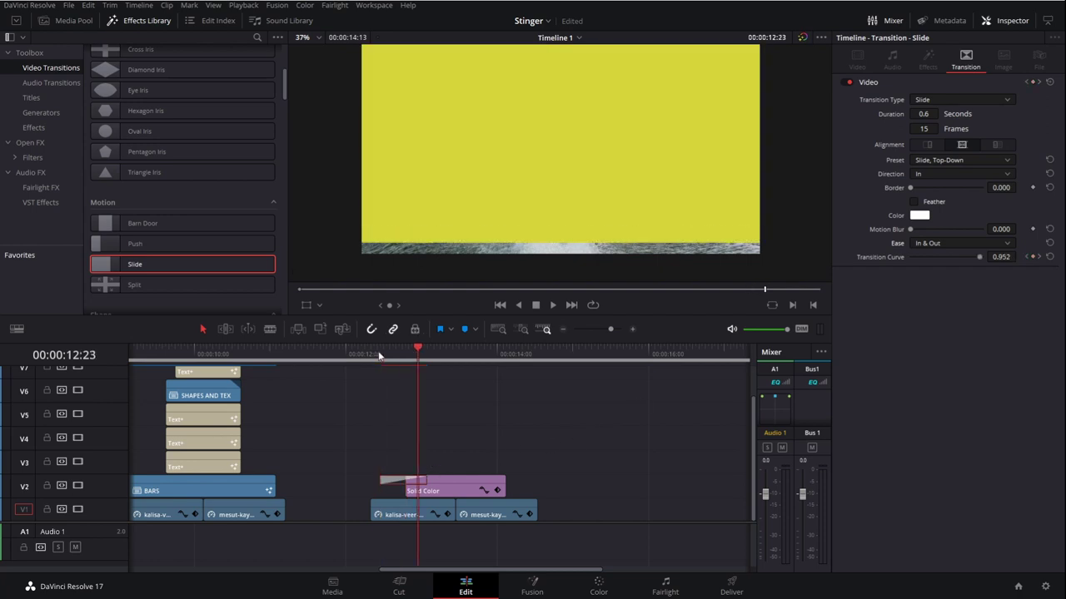
- Try a motion blur of about 0.85 on the Slide transition, preview it, and return the blur to zero
mouse_move(997, 228)
left_mouse_down()
mouse_move(1019, 228)
mouse_move(1003, 228)
left_mouse_up()
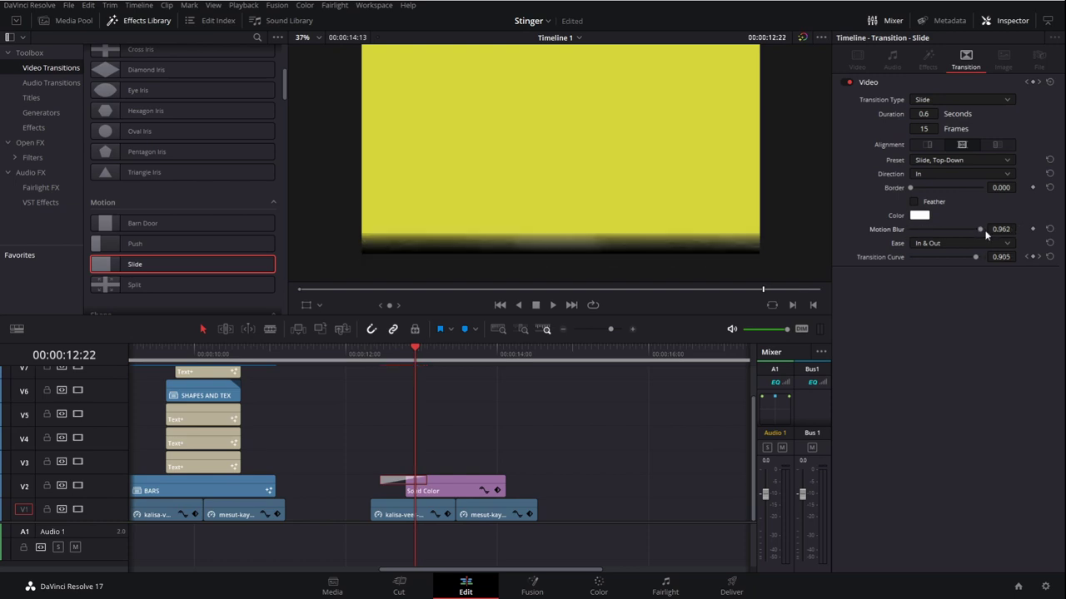
mouse_move(983, 230)
left_mouse_down()
mouse_move(992, 232)
mouse_move(972, 230)
left_mouse_up()
left_click(383, 356)
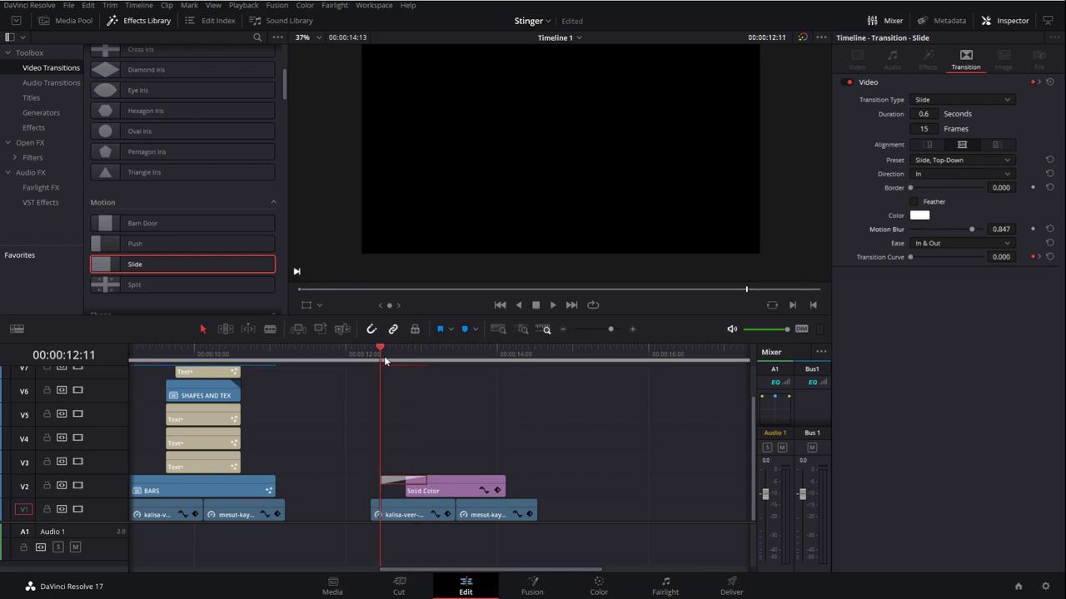
key("space")
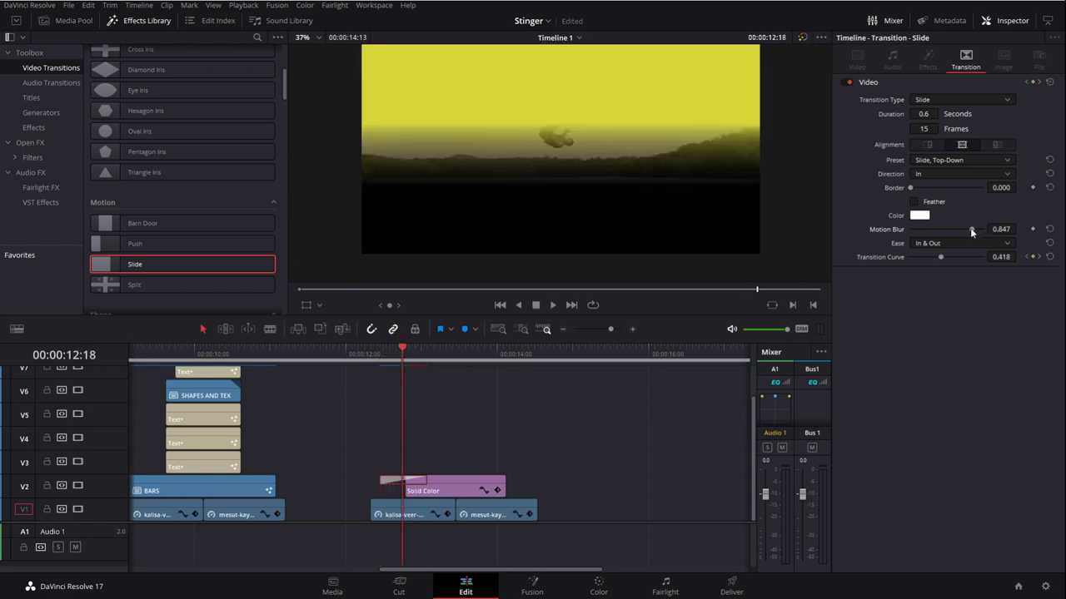
left_click_drag(971, 230, 879, 240)
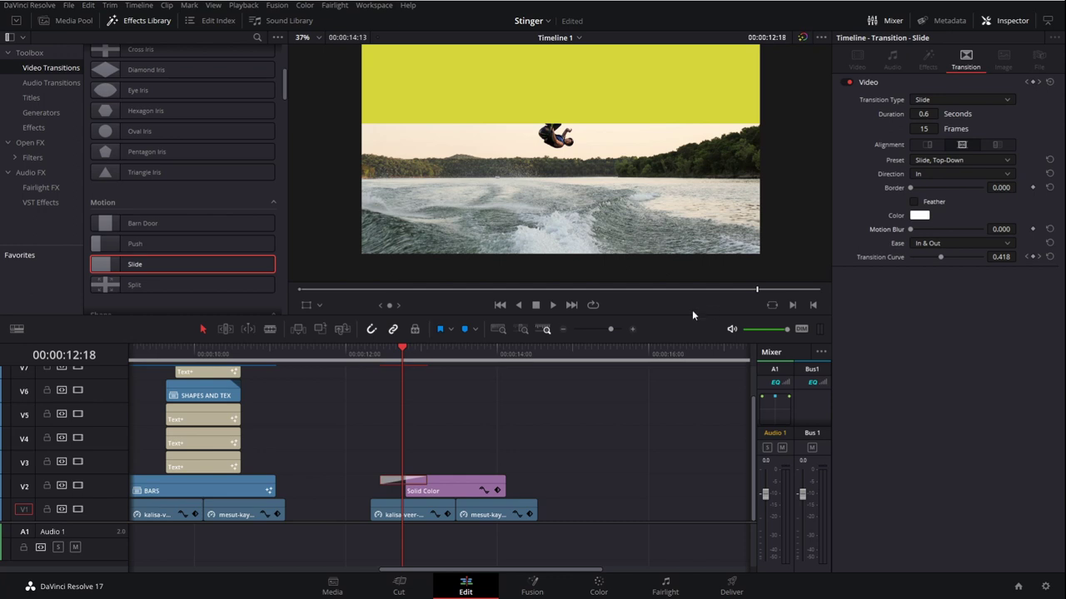
- Copy the Slide transition to the end of the Solid Color clip, centre it on the edge and play it back
left_click_drag(387, 478, 497, 477)
left_click(497, 481)
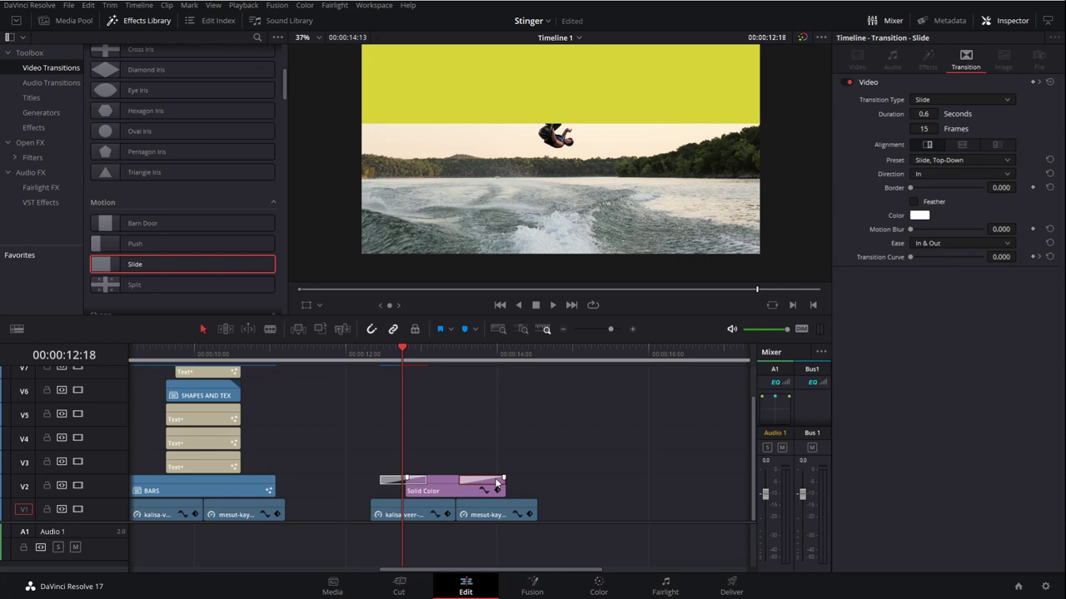
left_click(968, 144)
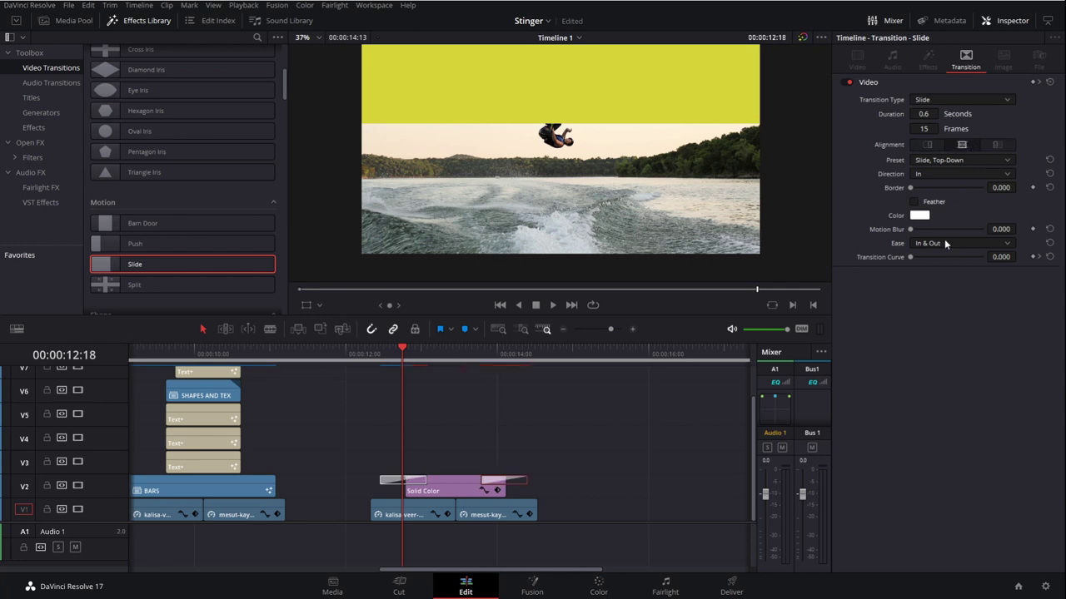
left_click_drag(483, 358, 346, 357)
key("space")
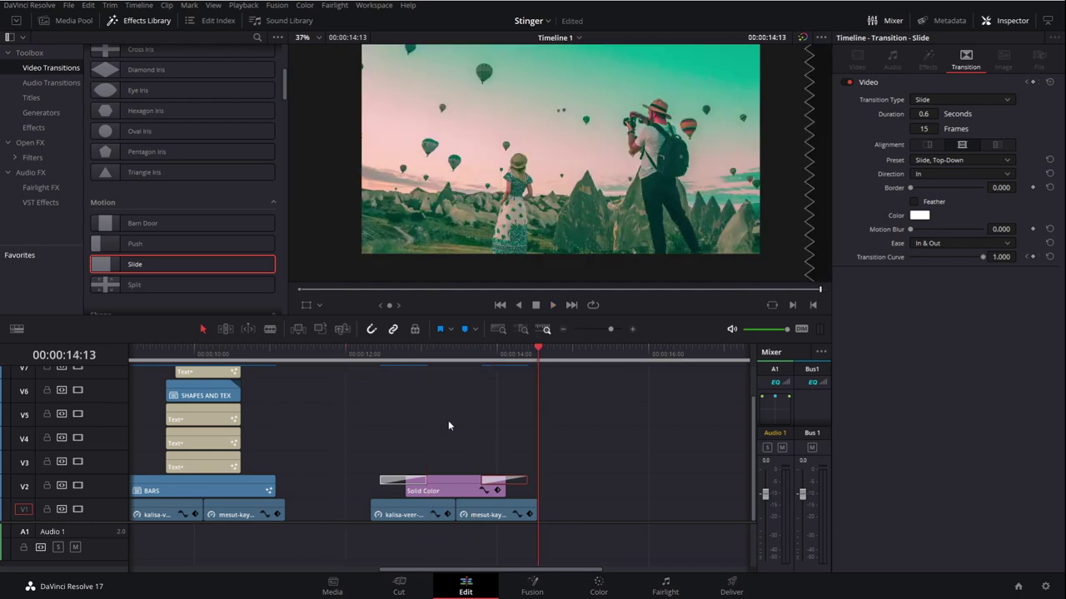
- Duplicate the Solid Color clip with its transitions onto track V3 and set the copy's color to orange
left_click(468, 354)
left_click_drag(468, 353, 445, 409)
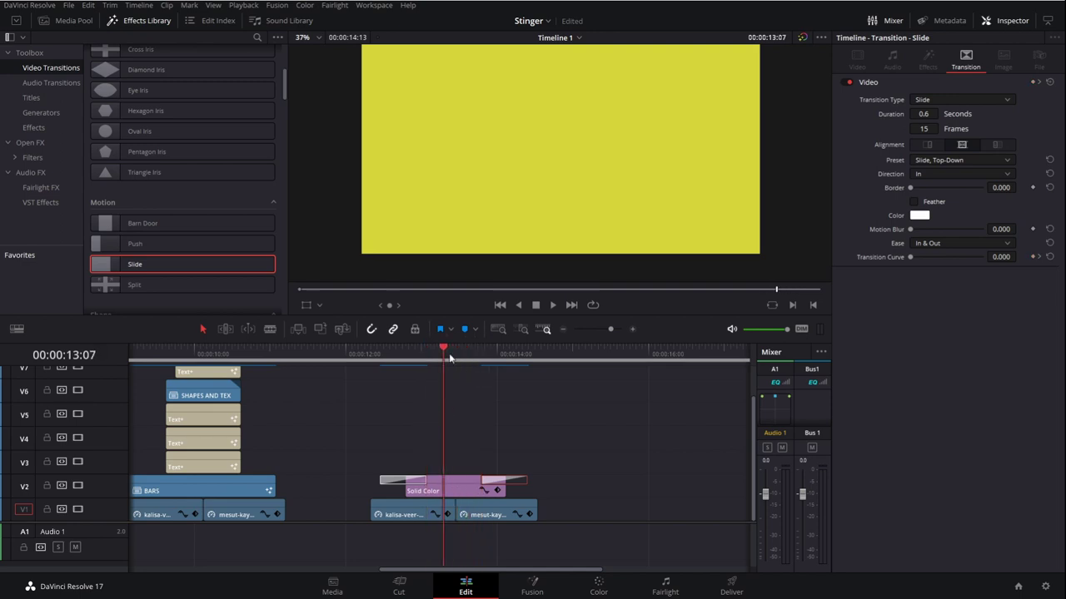
left_click_drag(447, 353, 460, 354)
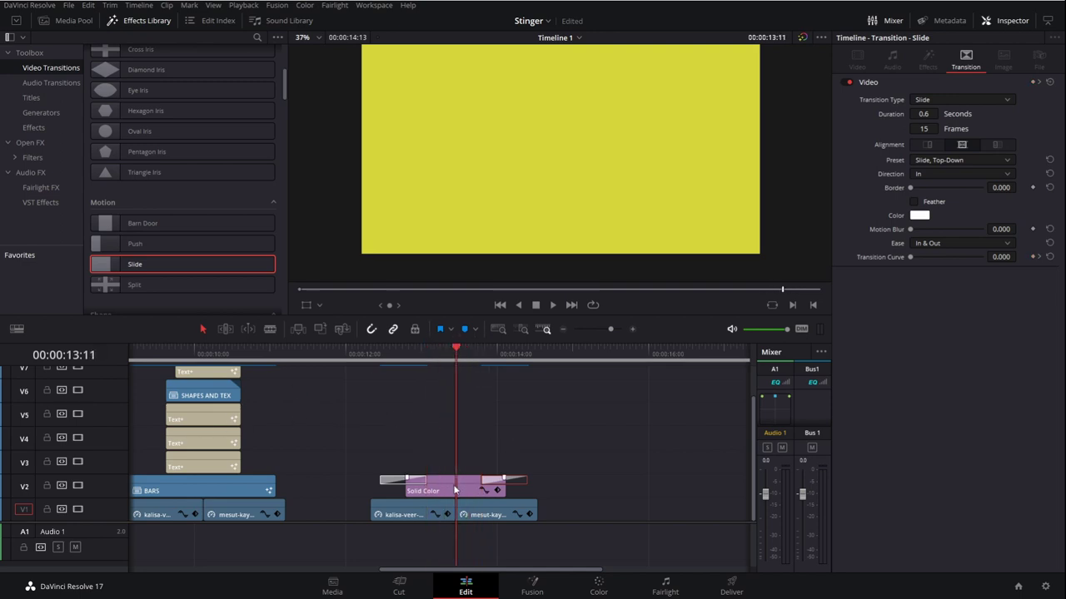
left_click_drag(454, 491, 456, 467)
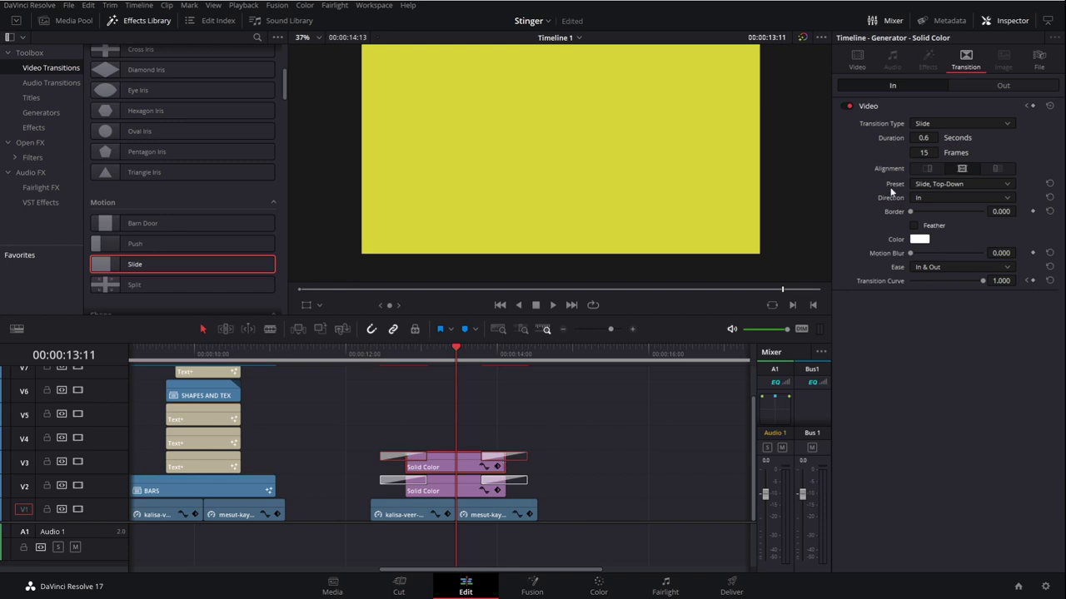
left_click(861, 63)
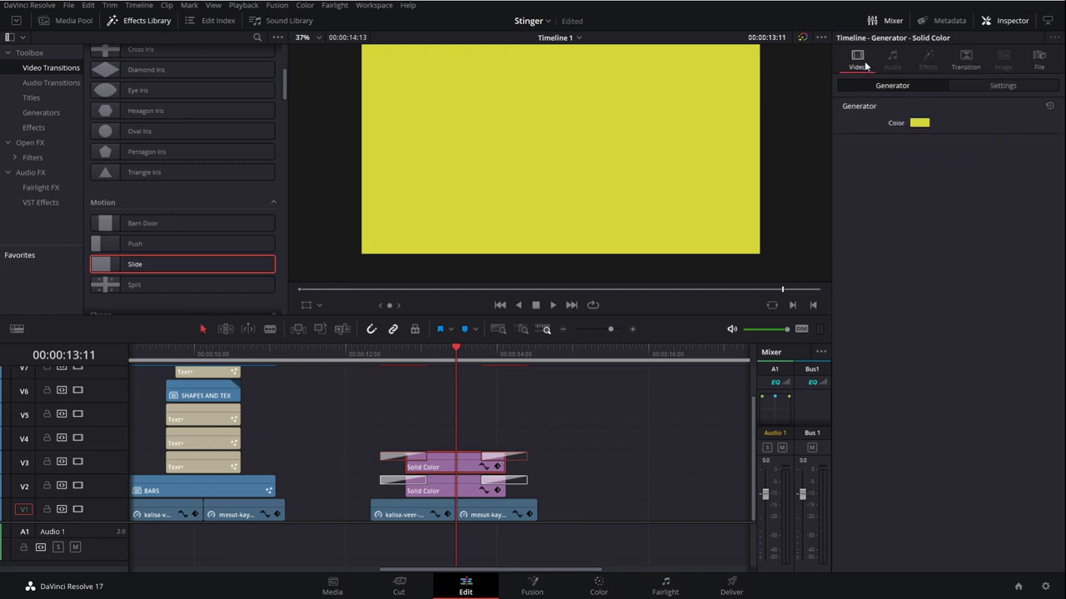
left_click(920, 121)
left_click(608, 216)
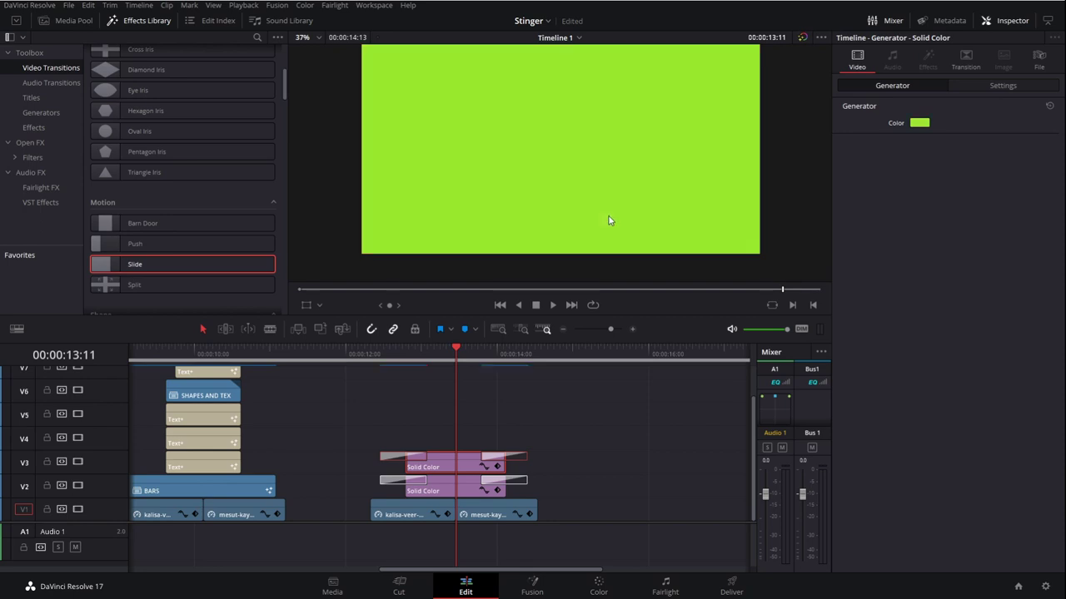
left_click_drag(604, 220, 631, 200)
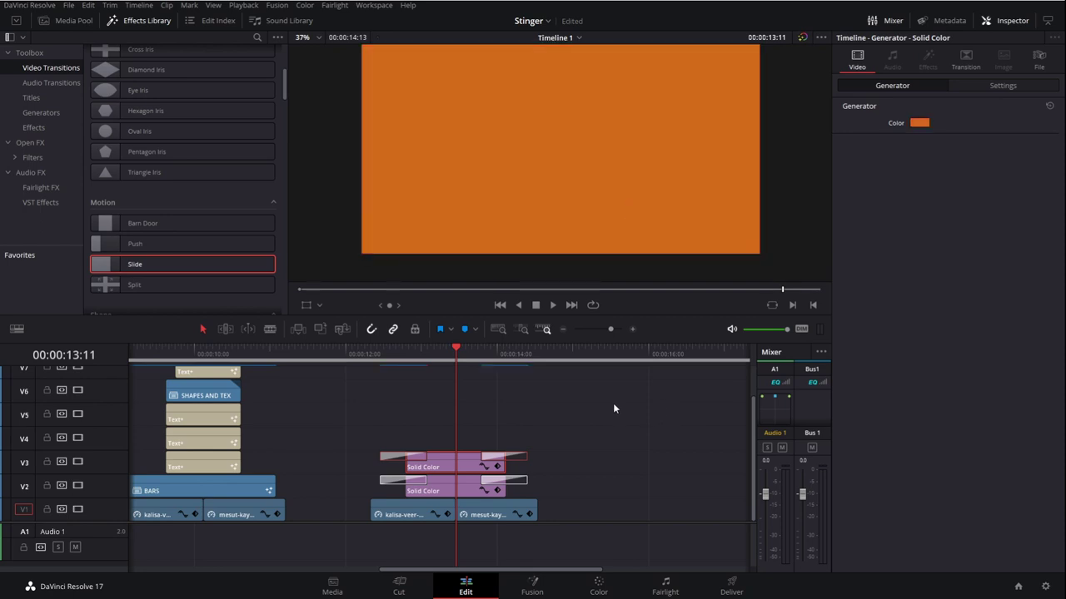
- Trim about four frames off each end of the orange V3 clip, so that it starts at 00:00:12:23
left_click(502, 463)
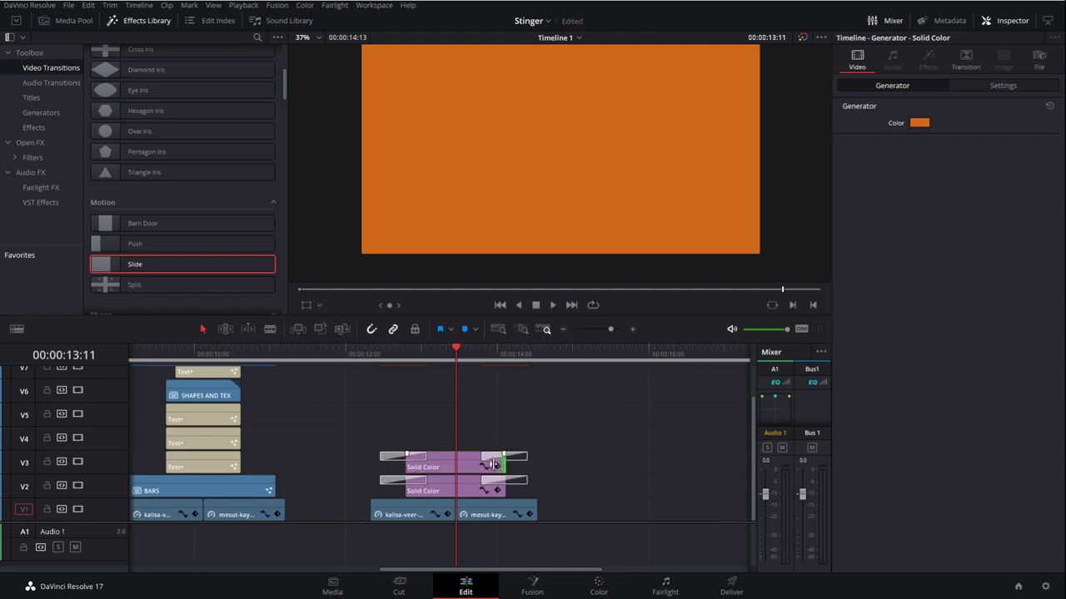
left_click_drag(494, 464, 484, 464)
left_click(404, 357)
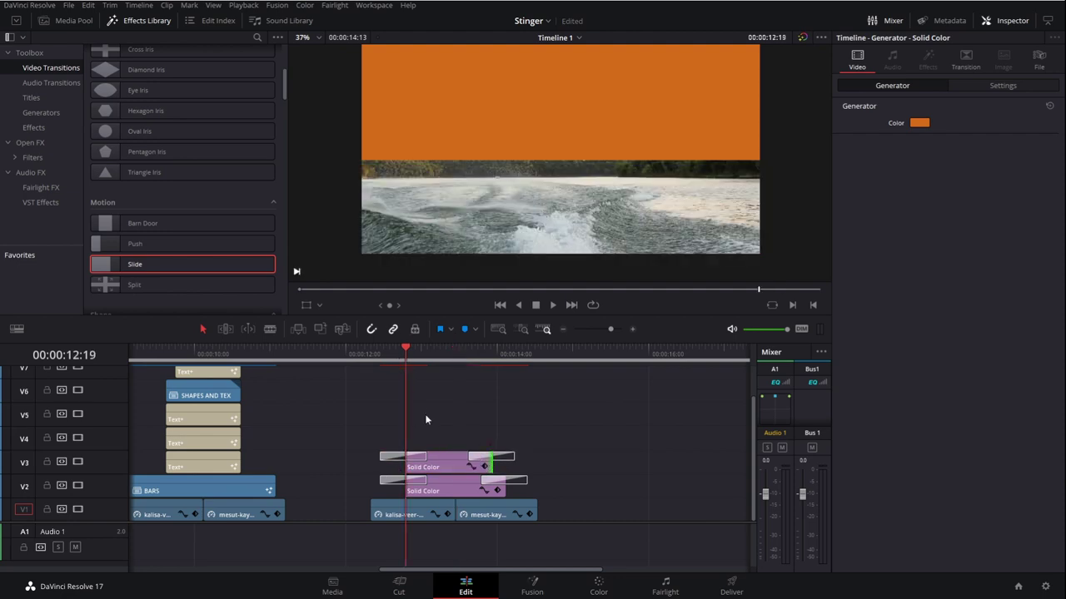
key("Right")
key("Right")
key("Right")
left_click(405, 468)
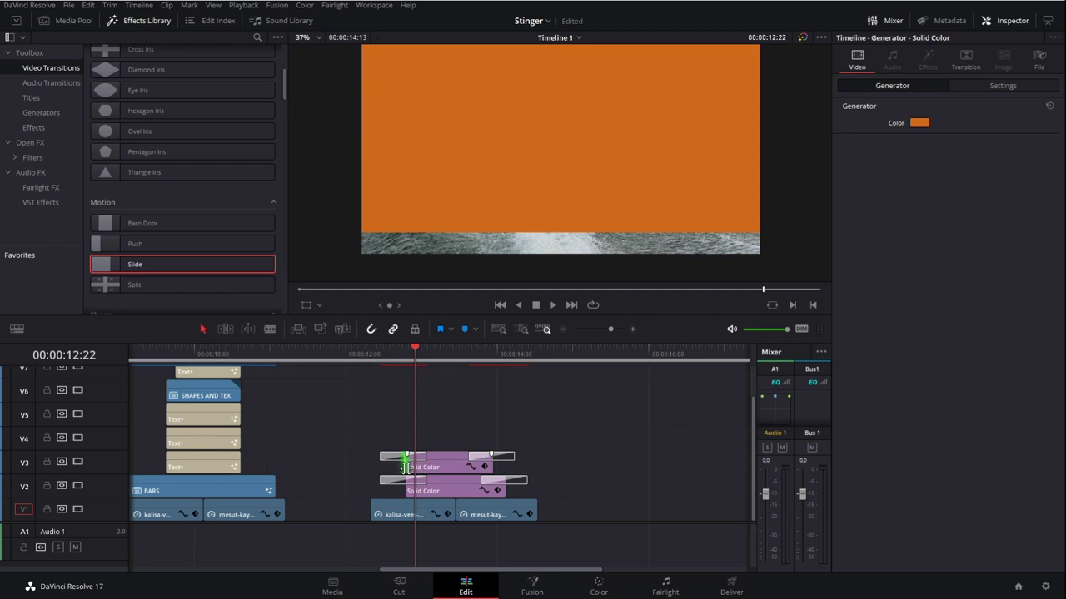
key("Right")
left_click_drag(406, 466, 418, 465)
- Set both Slide transitions on the V3 clip to 12 frames and play them back
left_click(405, 458)
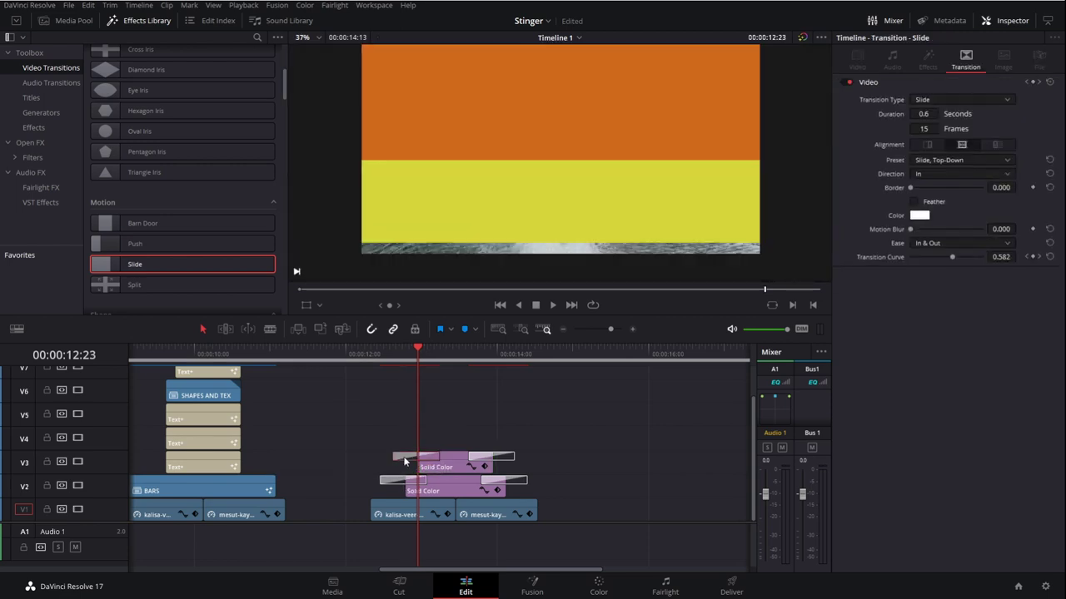
left_click(924, 129)
type("12")
key("Return")
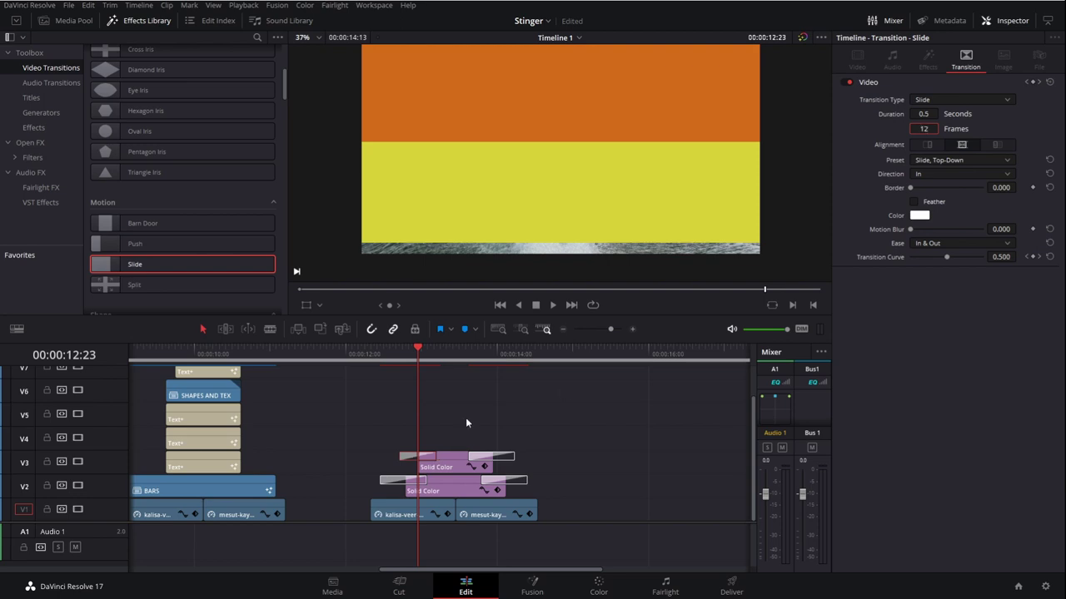
key("ctrl+z")
left_click(930, 128)
type("12")
key("Return")
left_click_drag(414, 356, 376, 364)
key("space")
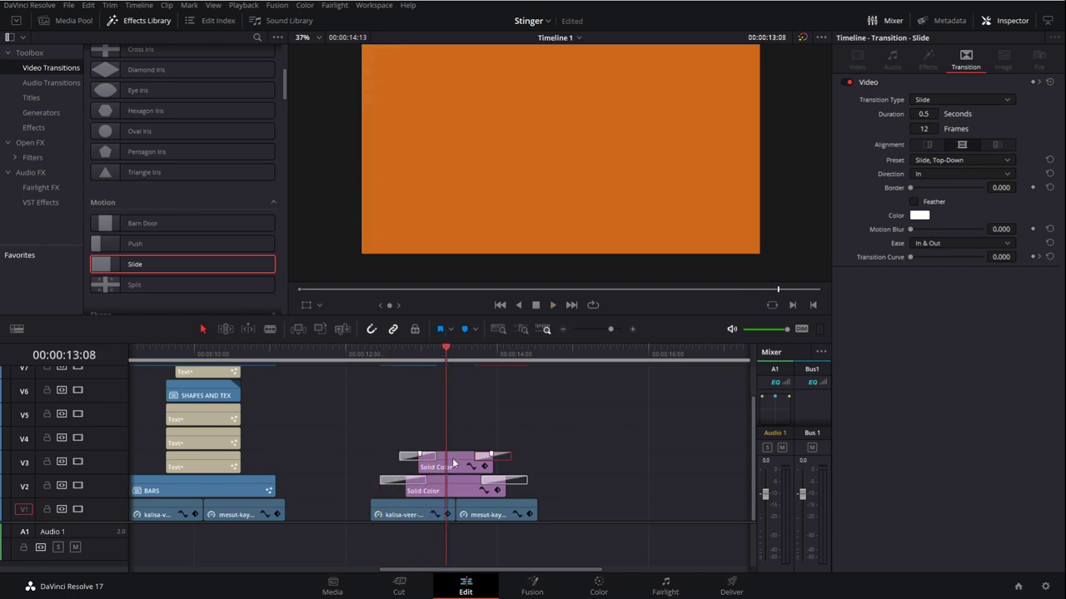
- Duplicate the V3 Solid Color clip onto track V4 and trim about three frames off each end of the copy
left_click(455, 464)
left_click_drag(458, 464, 447, 442)
left_click(416, 364)
key("Right")
key("Right")
key("Right")
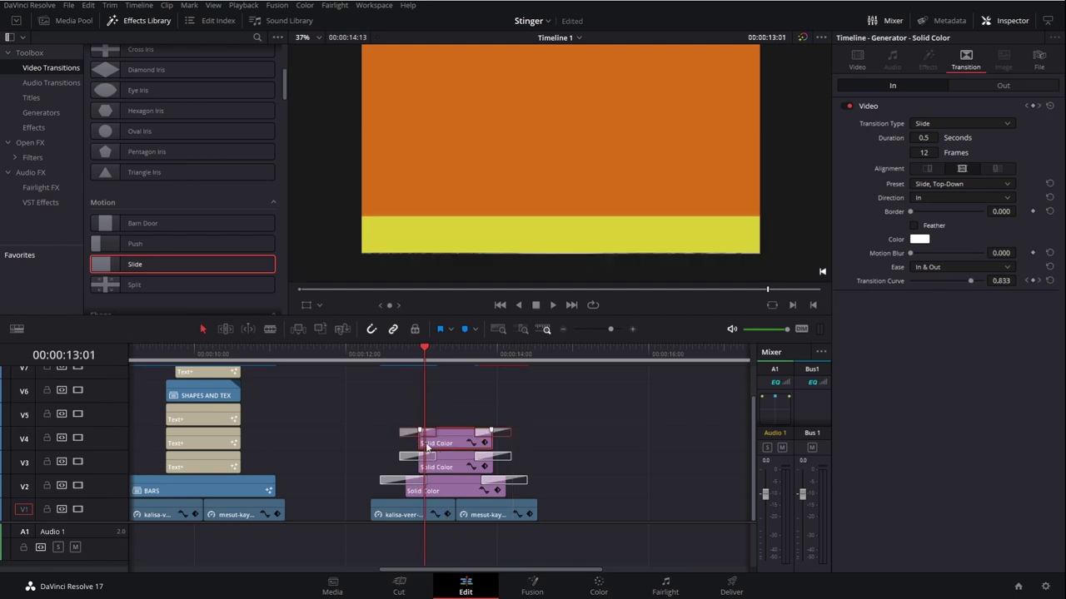
left_click(423, 441)
left_click_drag(423, 442, 483, 441)
left_click(490, 361)
key("Left")
key("Left")
- Set both Slide transitions on the V4 clip to 8 frames and preview the layered animation
left_click(419, 433)
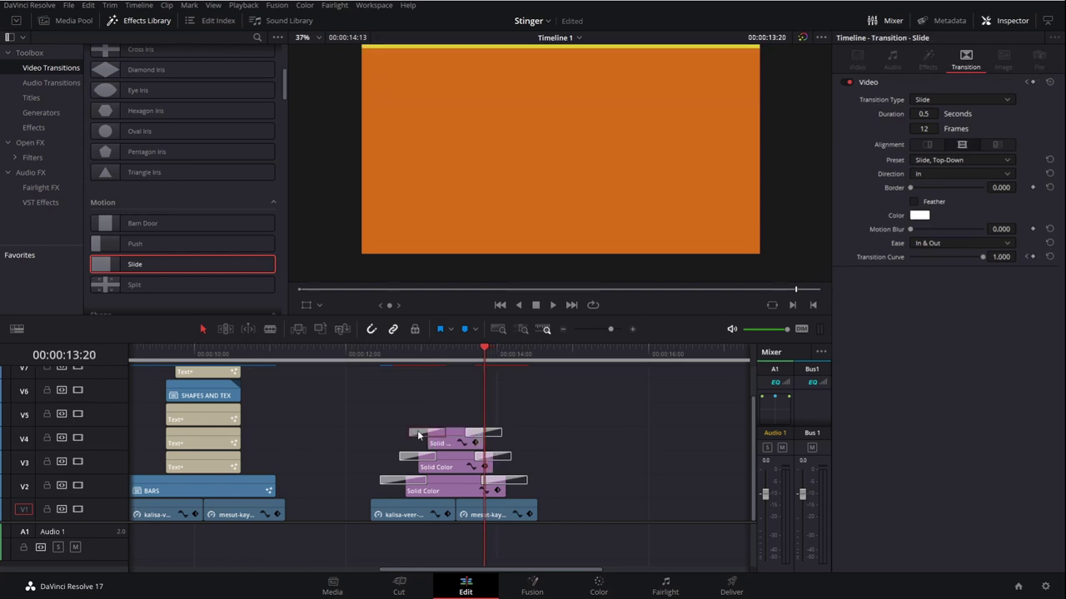
left_click_drag(934, 128, 899, 129)
left_click(500, 432)
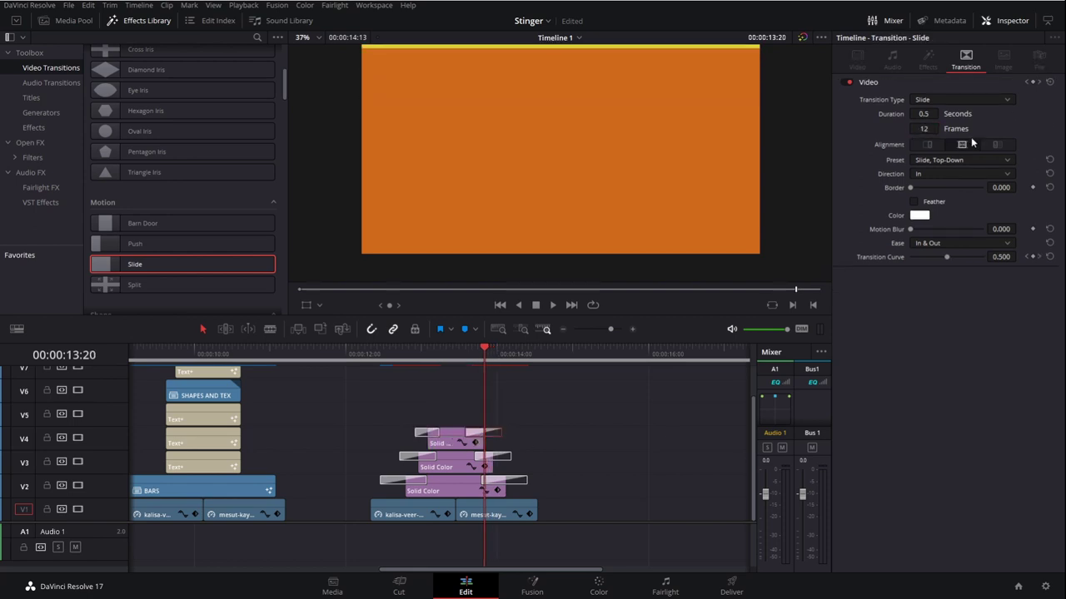
left_click(916, 128)
key("Return")
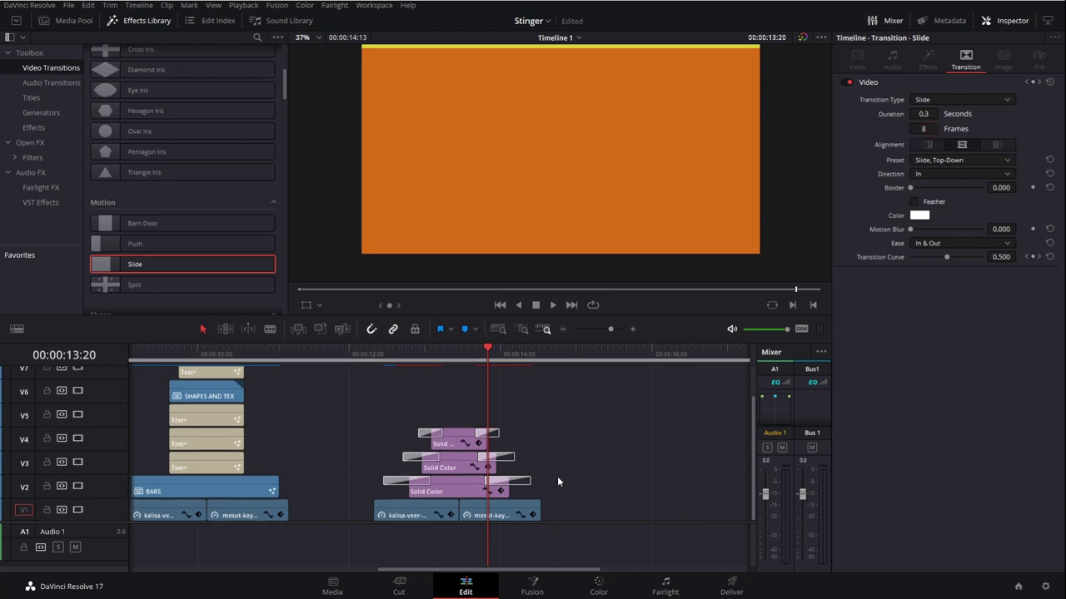
scroll(566, 475, "left", 3)
left_click(432, 356)
key("space")
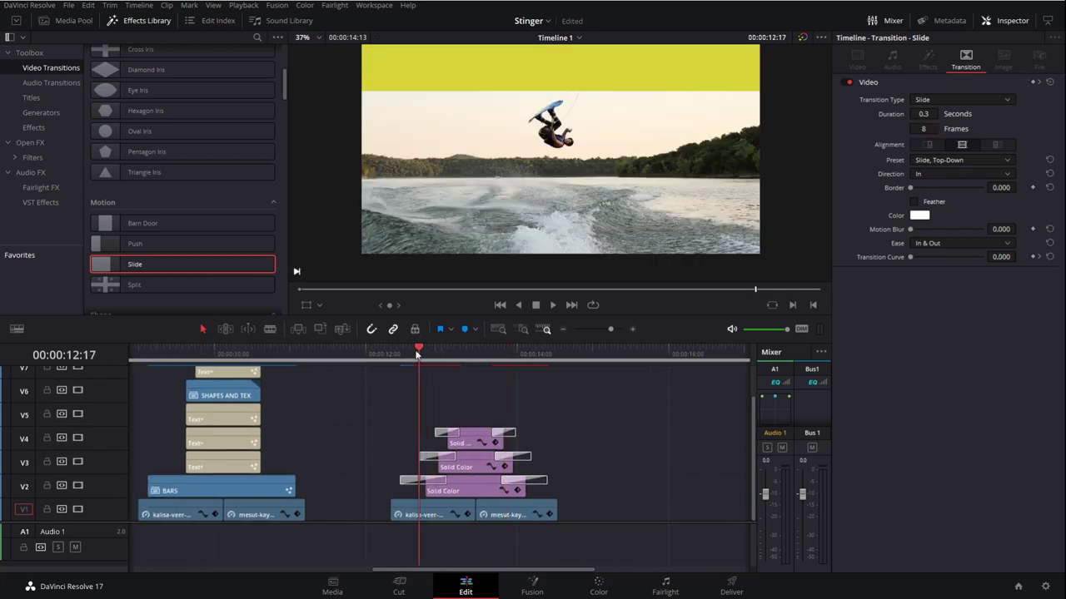
key("space")
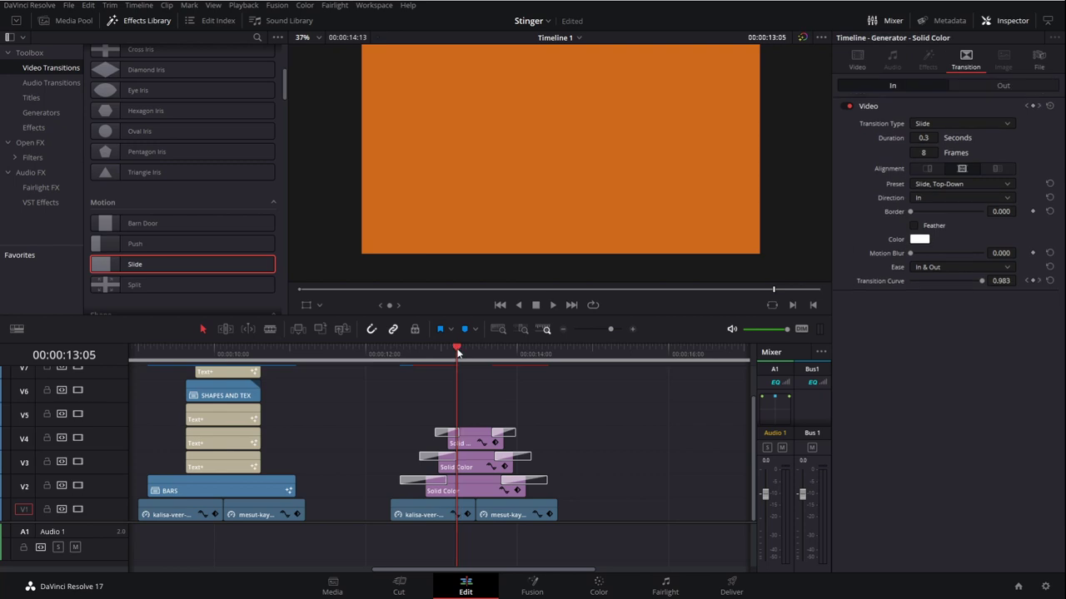
left_click_drag(463, 356, 455, 355)
- Select the start edges of all three Solid Color clips and extend them together, with the V2 clip starting at 00:00:12:15
left_click_drag(407, 383, 462, 496)
key("ctrl+z")
left_click_drag(487, 358, 421, 488)
key("Right")
key("Left")
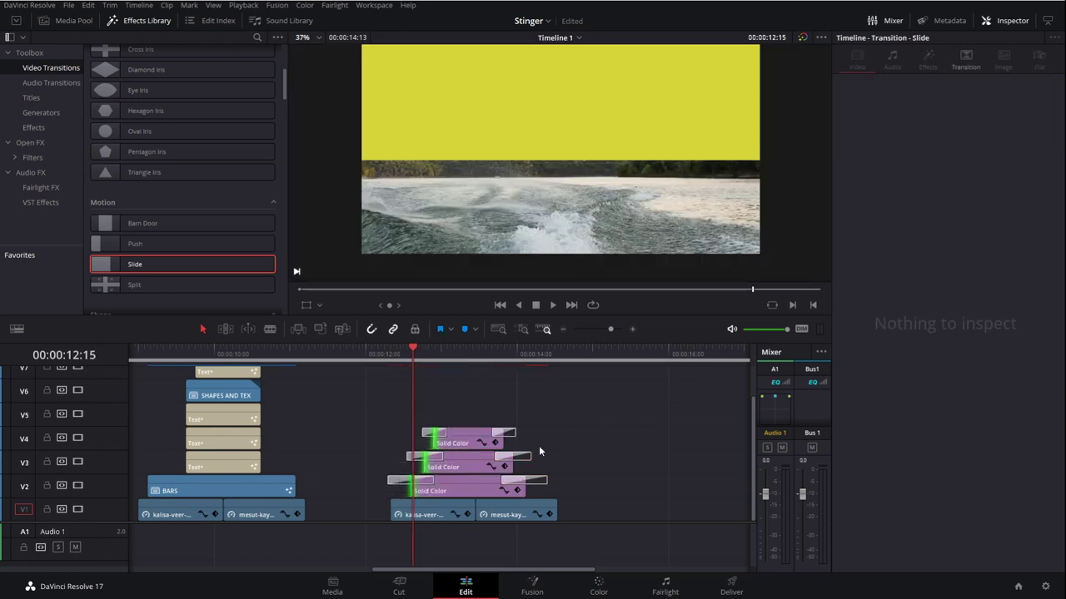
- Extend only the end edges of the three Solid Color clips together, with the V2 clip ending at 00:00:14:07
left_click_drag(520, 363, 525, 363)
left_click_drag(468, 403, 540, 492)
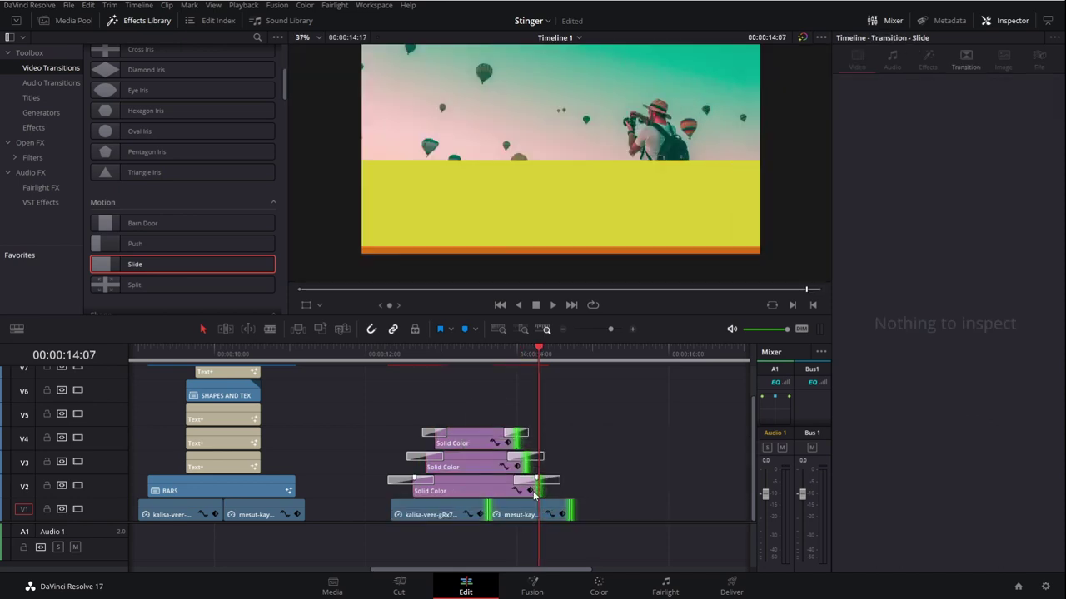
key("ctrl+z")
left_click(511, 514)
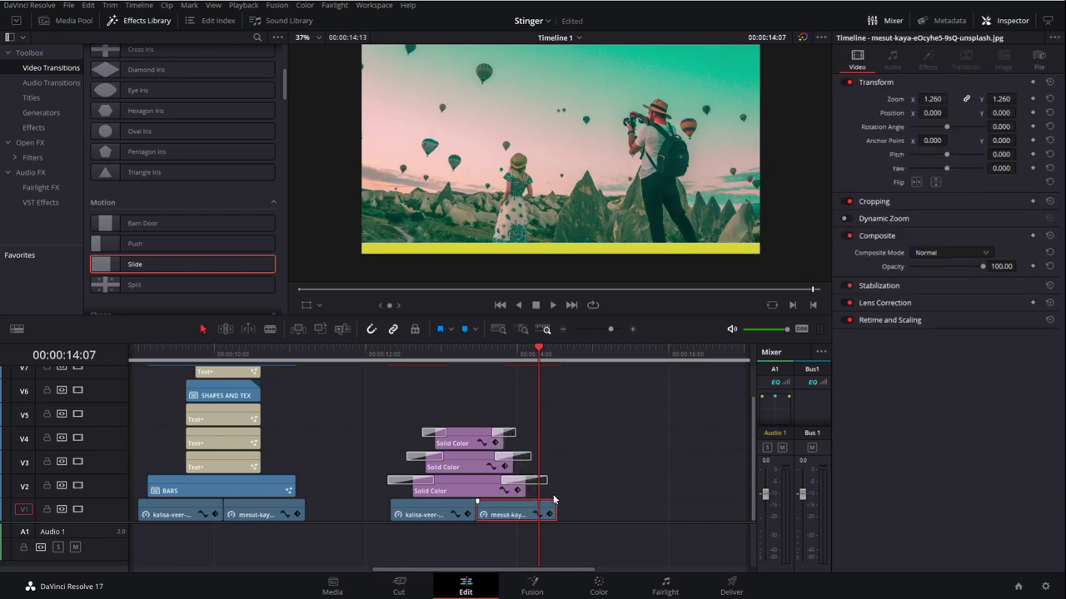
left_click(627, 467)
left_click_drag(570, 427, 540, 487)
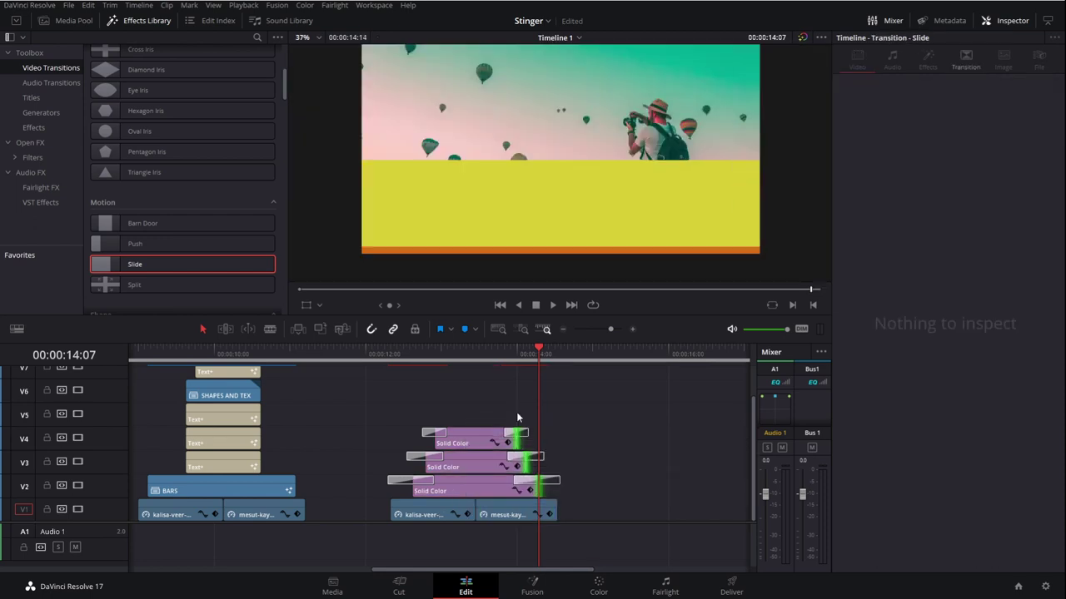
- Play back the layered Solid Color animation across the cut between the two image clips
left_click(478, 350)
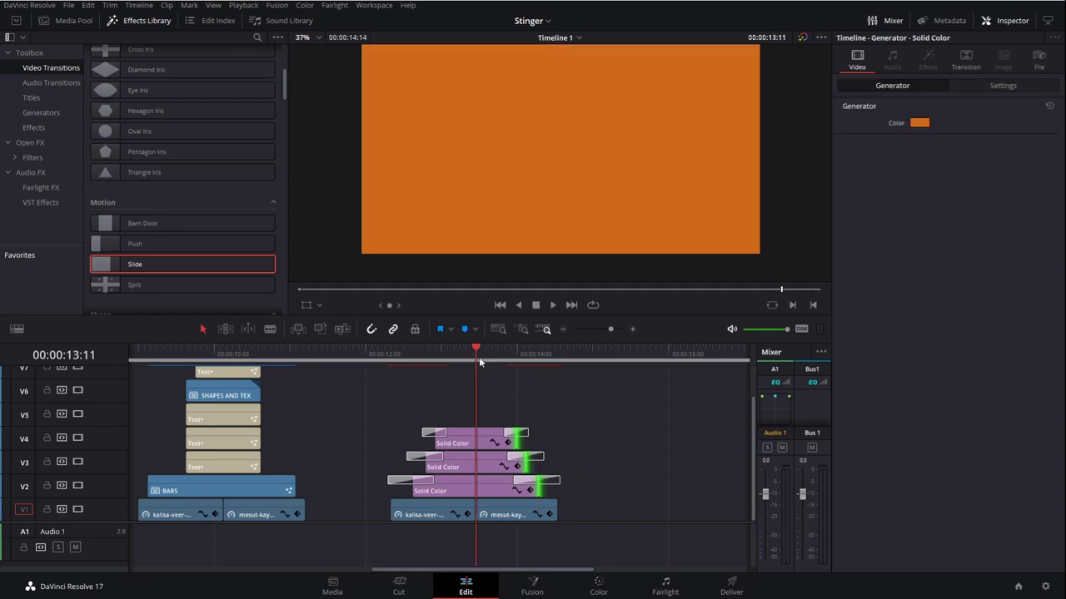
left_click_drag(466, 357, 390, 367)
key("space")
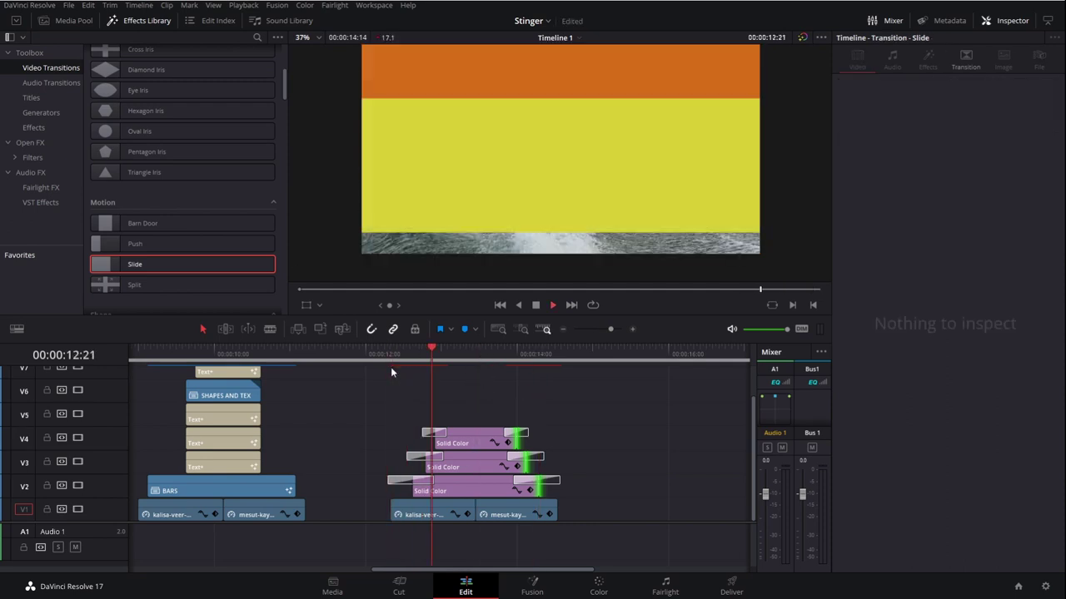
key("space")
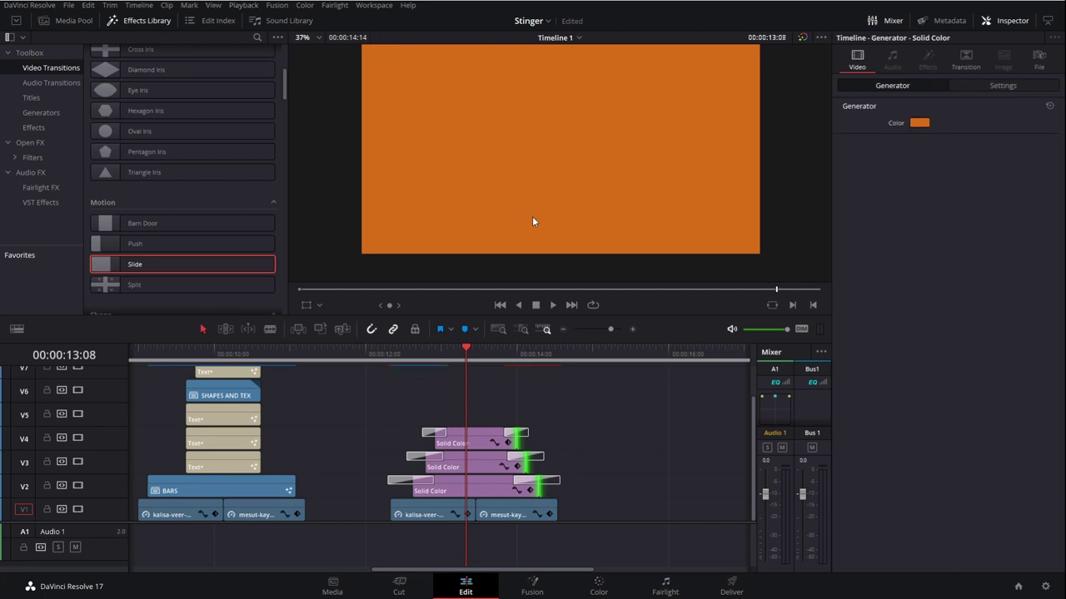
left_click(435, 362)
key("space")
key("space")
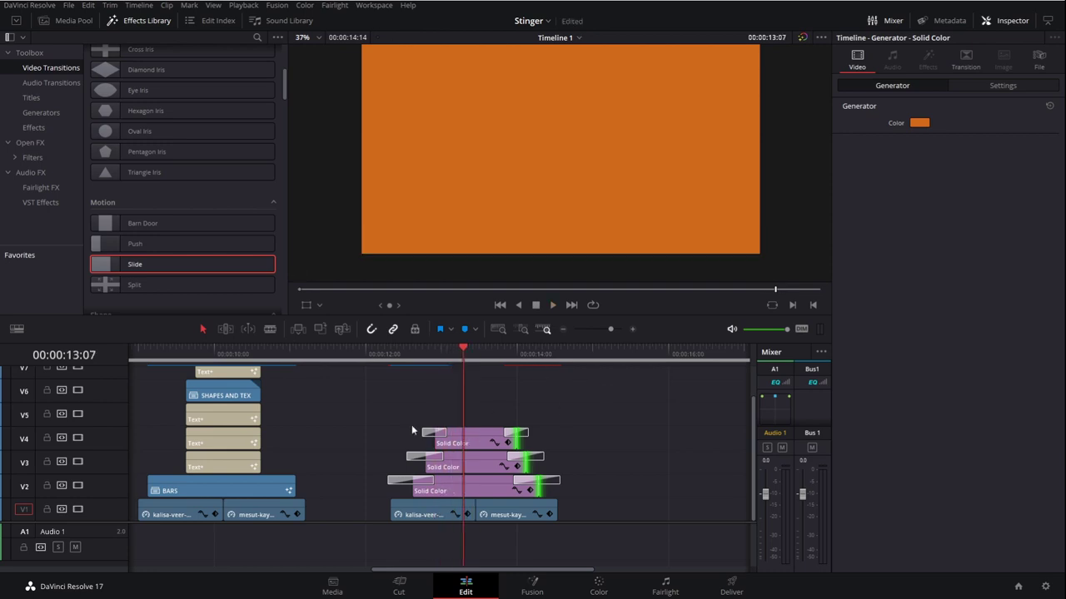
- Examine the Text+ and SHAPES AND TEX clips of the finished example around 00:00:10:03
left_click_drag(405, 433, 383, 461)
left_click(201, 355)
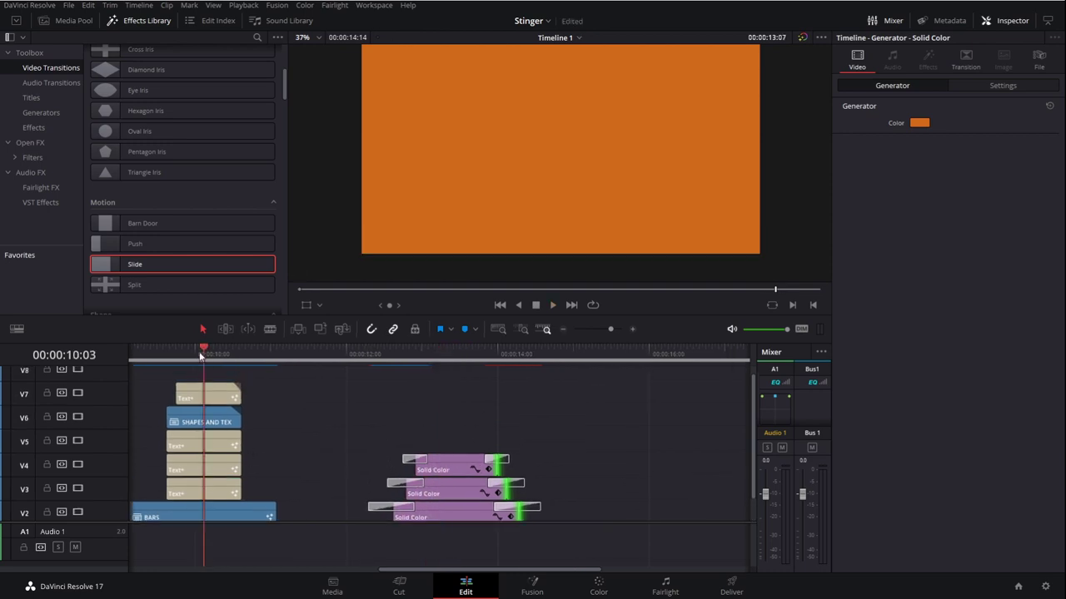
left_click(227, 461)
left_click(197, 490)
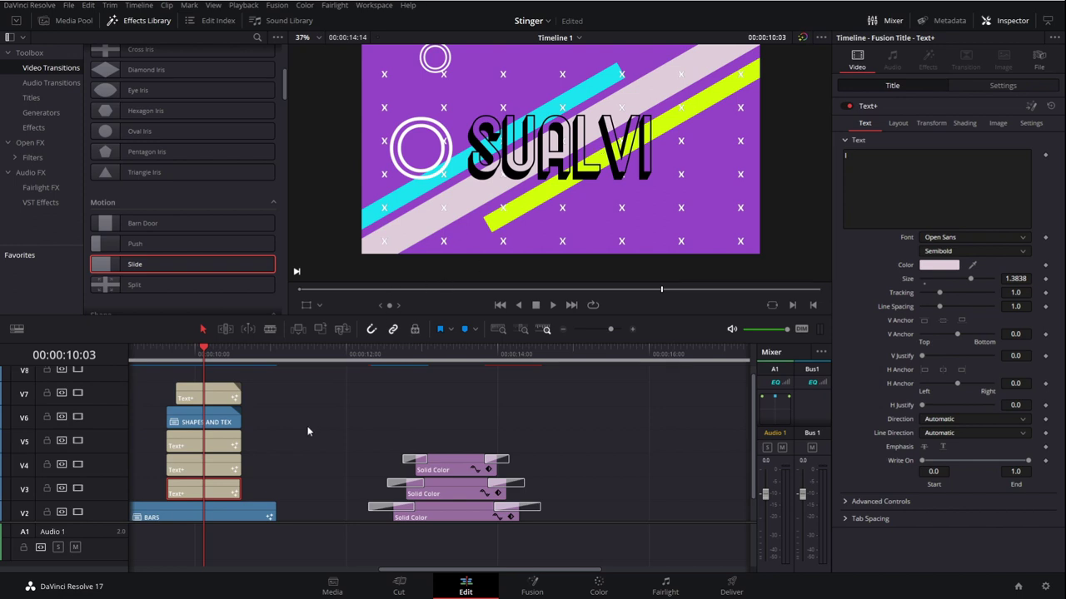
left_click(212, 412)
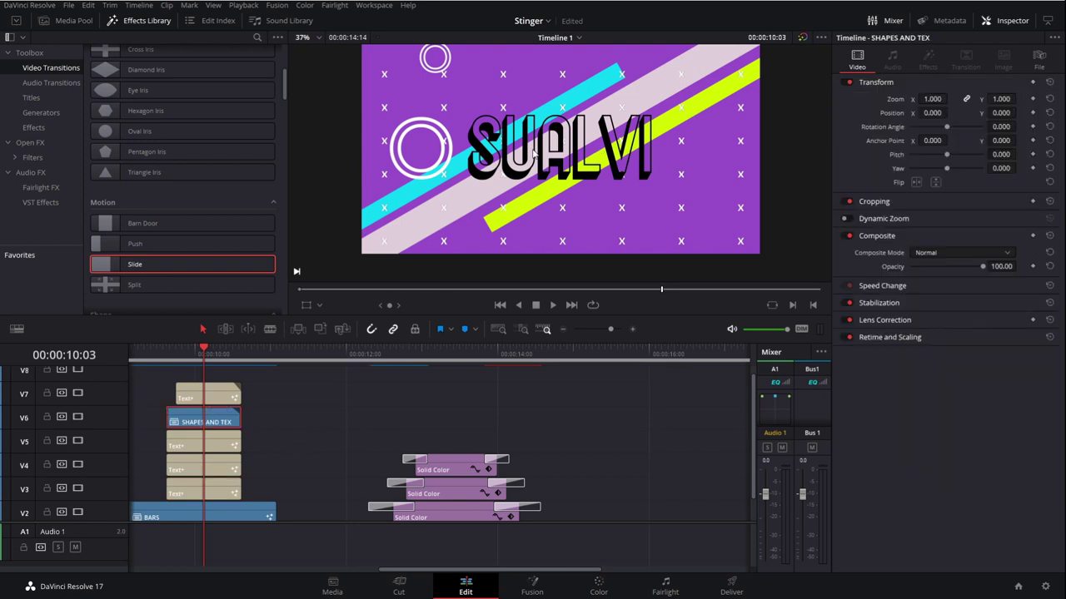
- Add a Text+ title on track V5 above the Solid Color clips, starting flush with the V4 clip
left_click(440, 347)
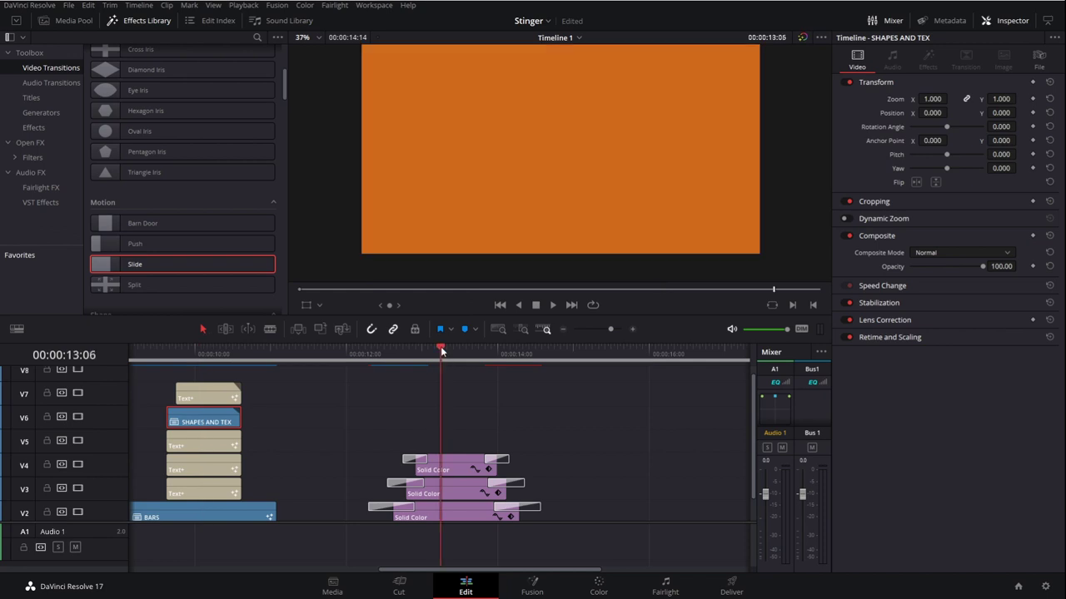
left_click(38, 98)
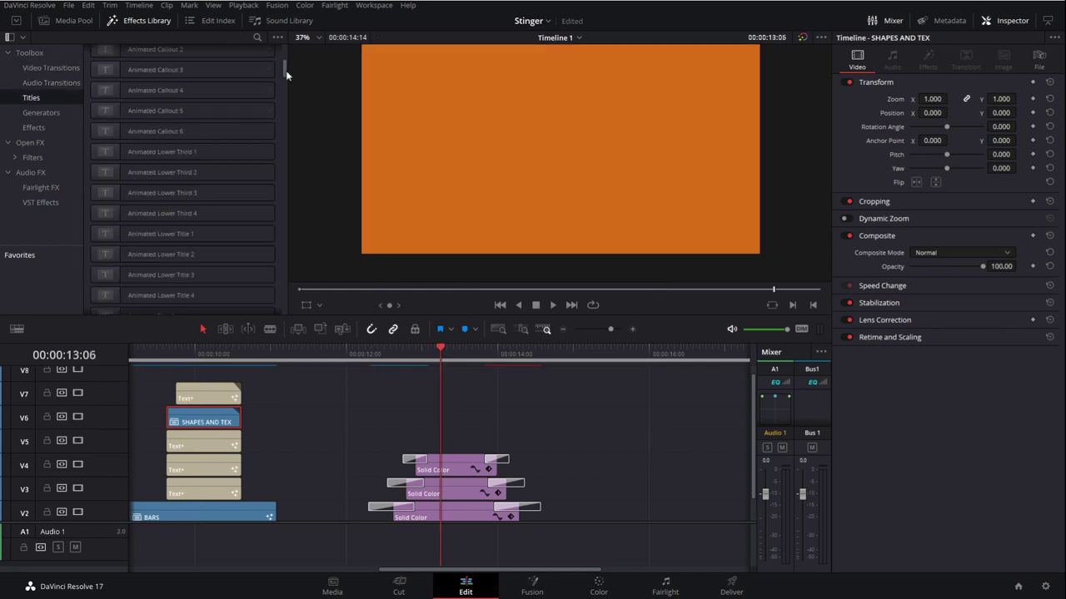
left_click_drag(285, 70, 285, 47)
left_click_drag(138, 176, 422, 439)
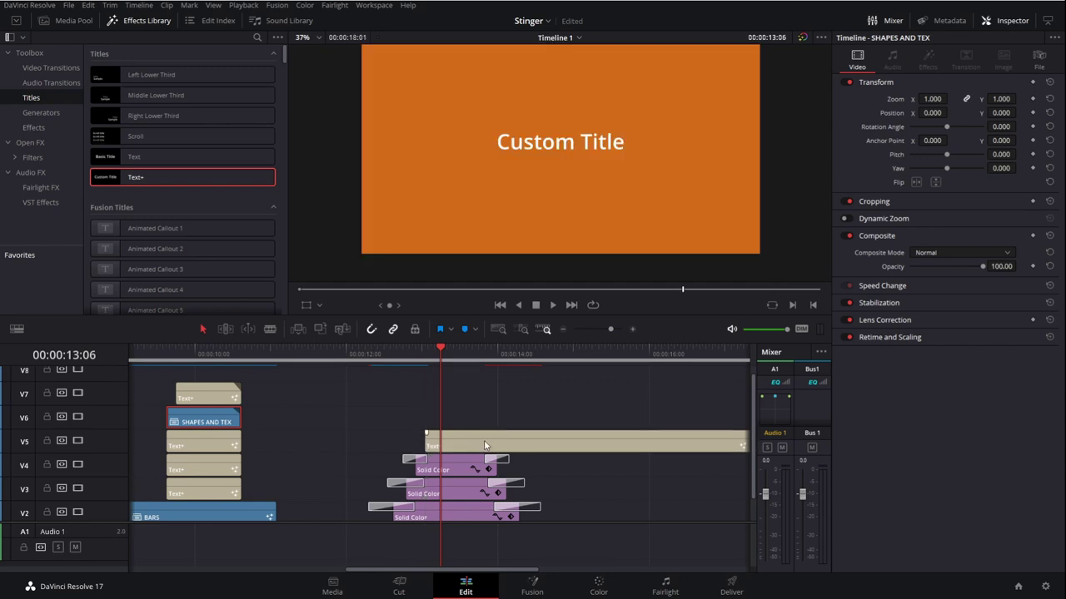
left_click(485, 445)
left_click_drag(484, 446, 476, 446)
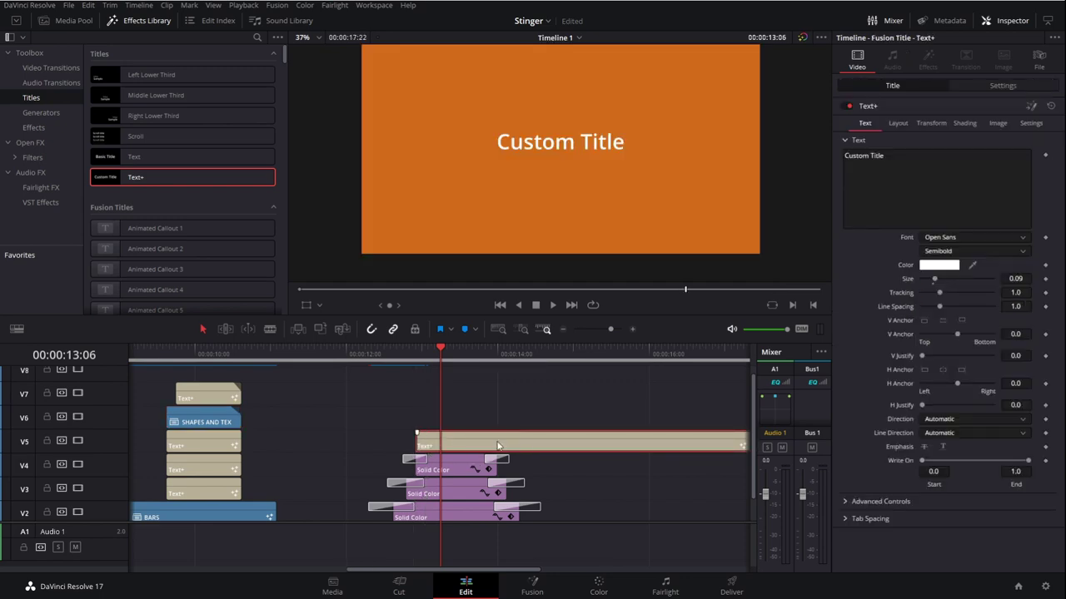
- Split the Text+ title at the end of the V4 Solid Color clip and delete the excess part
key("b")
left_click(498, 445)
key("a")
left_click(557, 442)
key("Delete")
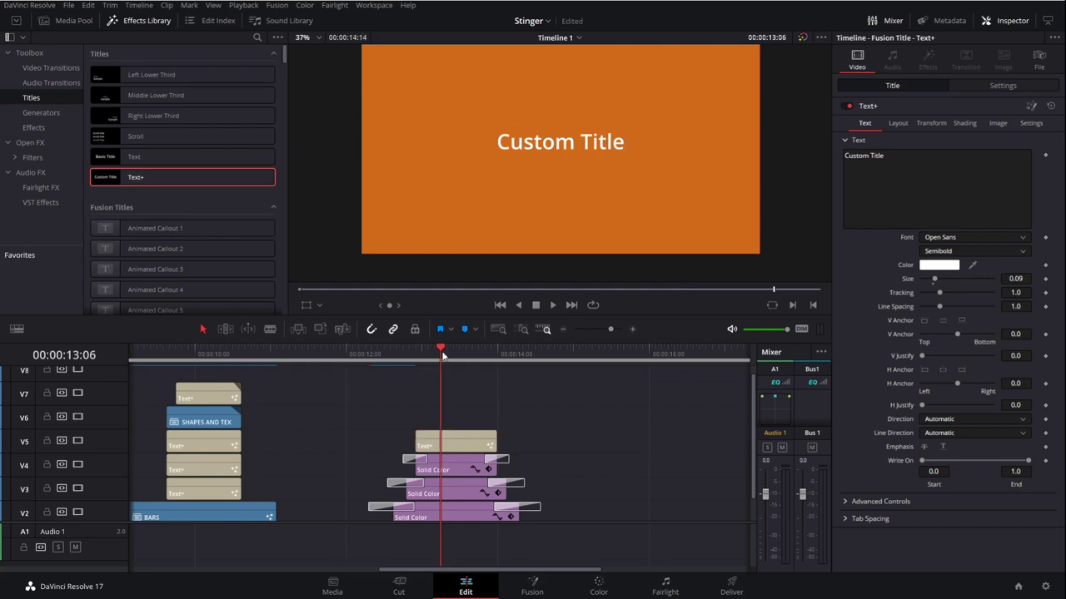
- Replace the V5 title's text with "X"
left_click_drag(442, 358, 449, 359)
left_click(459, 441)
left_click(890, 183)
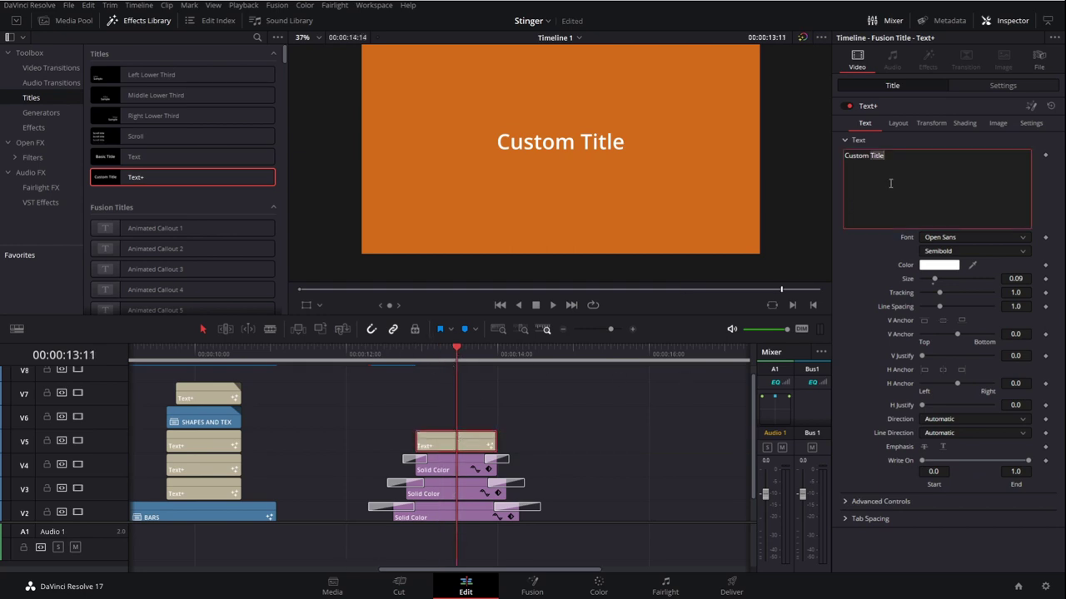
key("ctrl+a")
type("X")
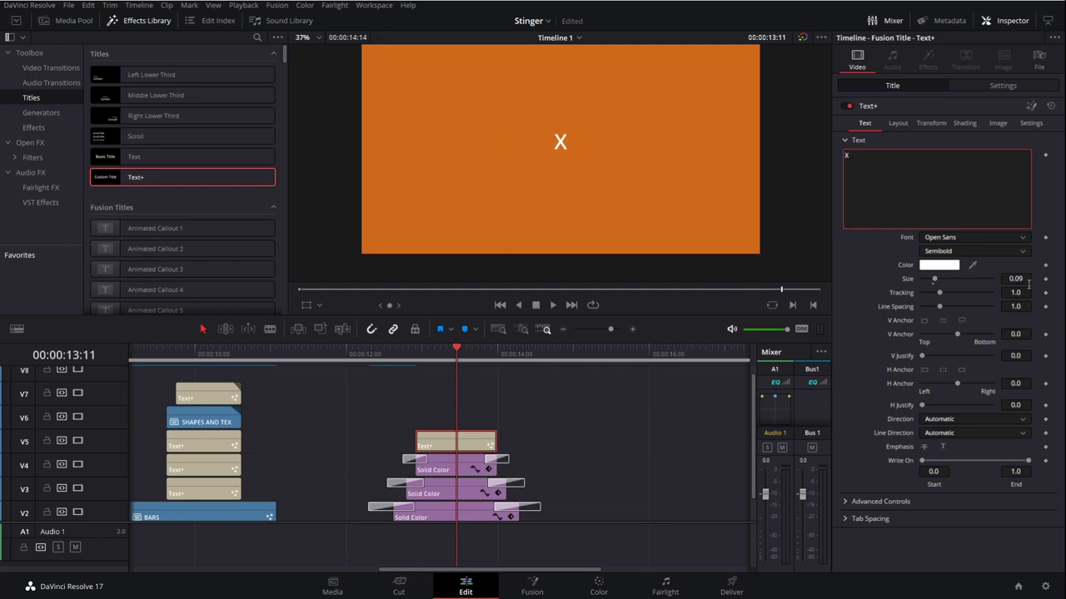
- Enlarge the X to a size of 0.3331 and set its font to Myriad Pro Semibold
left_click_drag(1017, 282, 1047, 282)
left_click(949, 240)
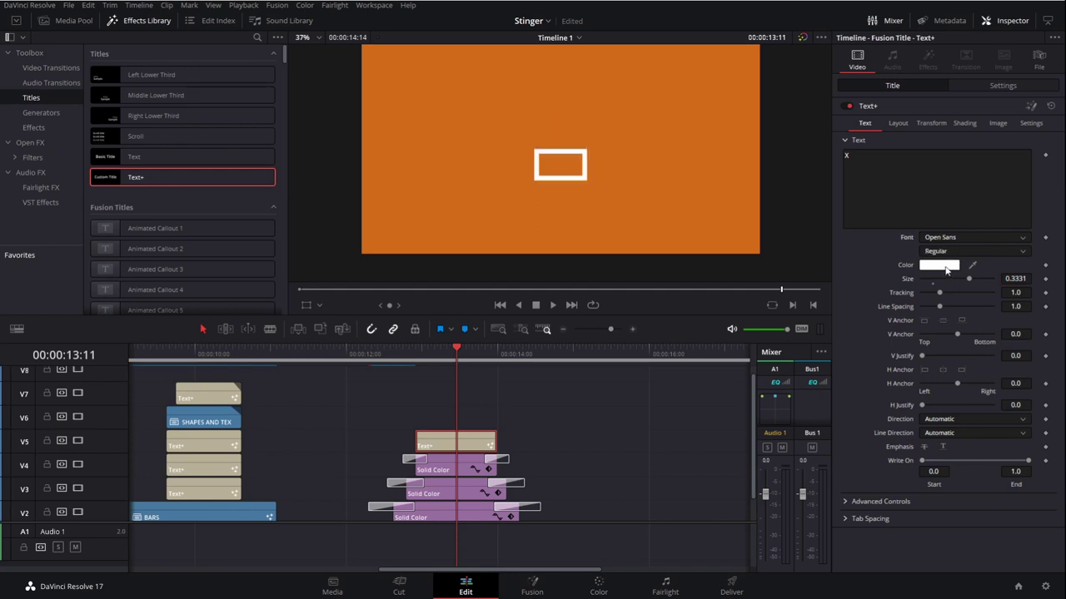
left_click(952, 336)
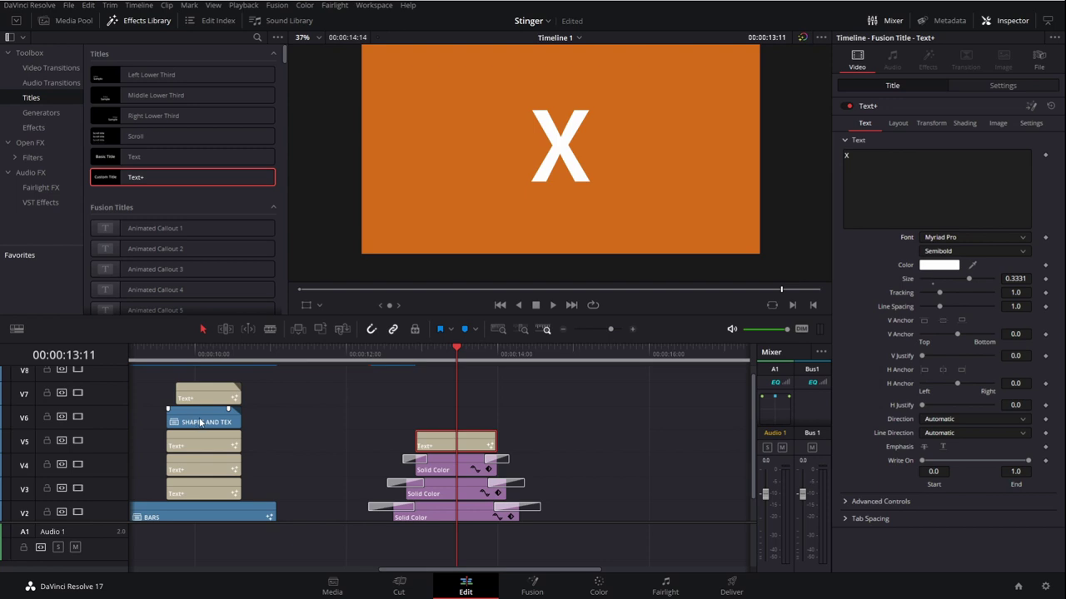
- Keyframe the X title's layout Z rotation at 0.0 on the clip's first frame, 00:00:12:22
left_click(988, 86)
left_click(922, 88)
scroll(672, 145, "down", 2)
left_click_drag(594, 133, 603, 218)
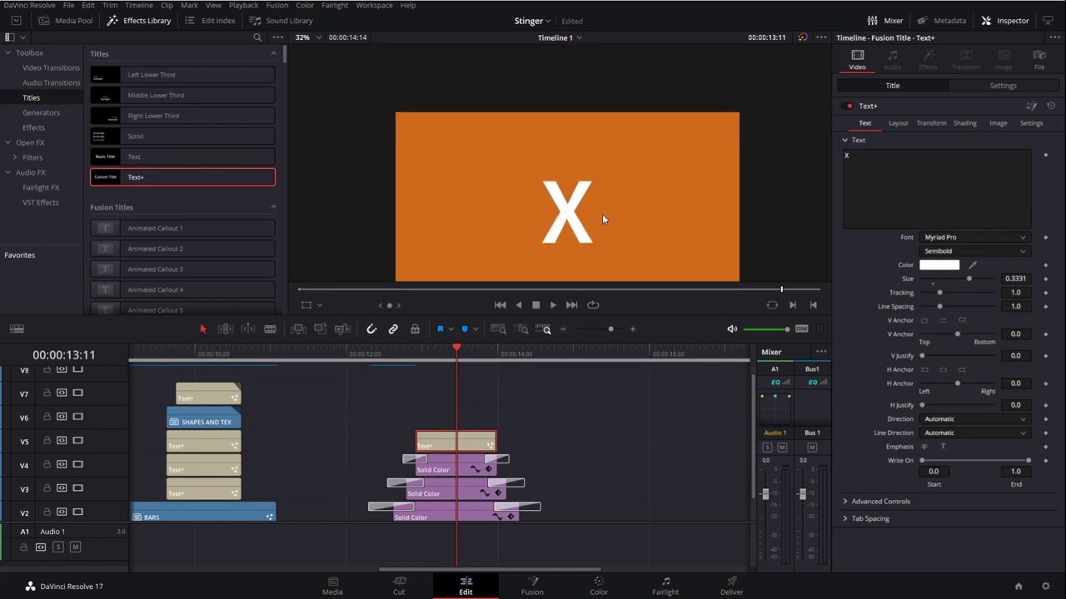
scroll(601, 199, "down", 1)
left_click(417, 361)
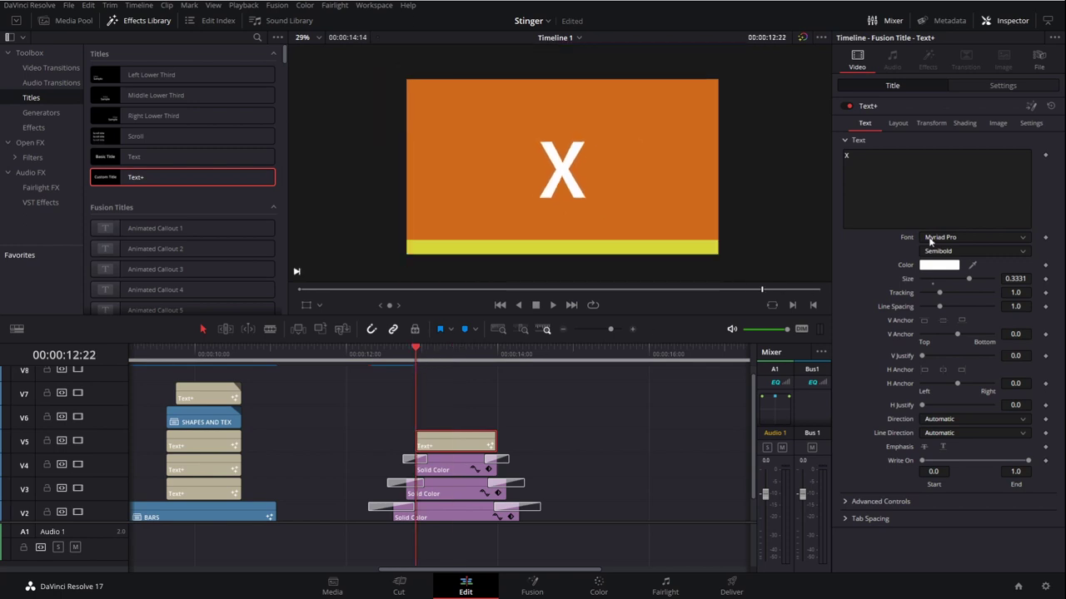
left_click(908, 123)
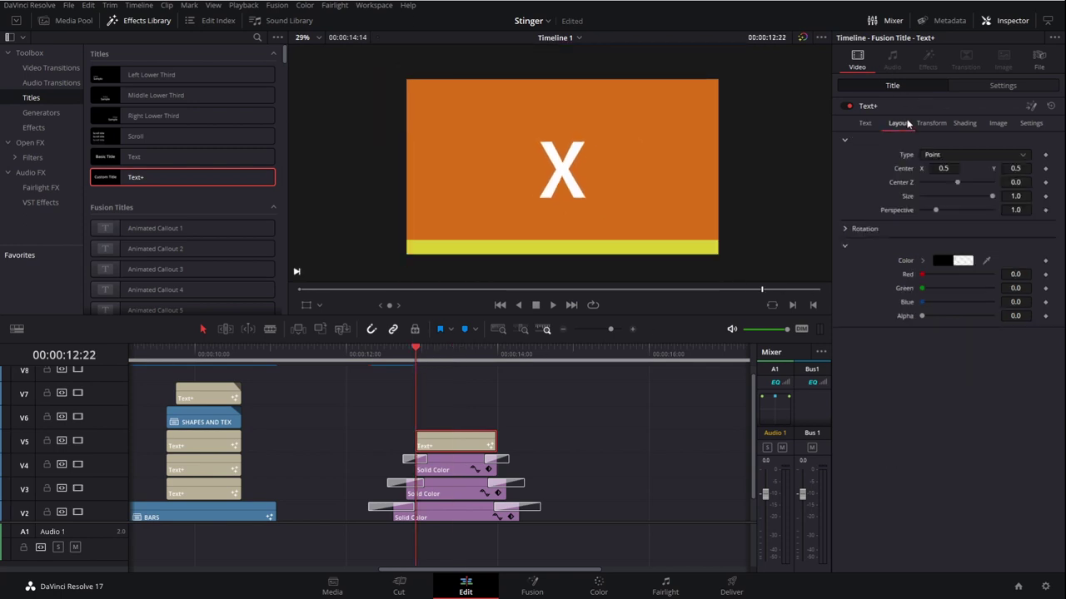
left_click(848, 229)
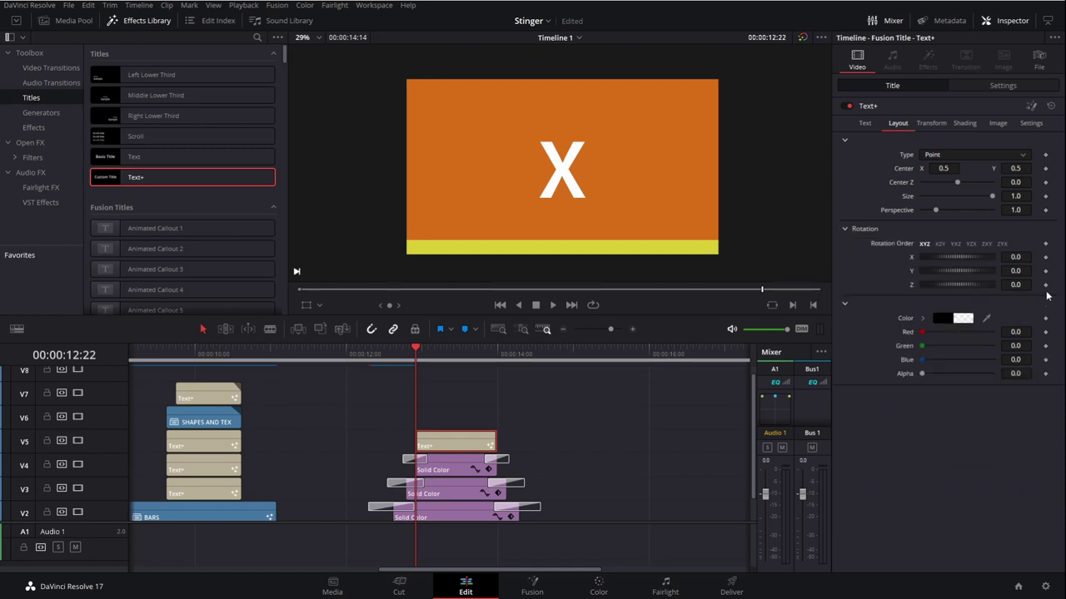
left_click_drag(976, 286, 910, 286)
double_click(910, 286)
- Set the X title's Z rotation to 180 at 00:00:13:06, creating the second rotation keyframe
key("Right")
key("Right")
key("Right")
key("Right")
key("Right")
key("Right")
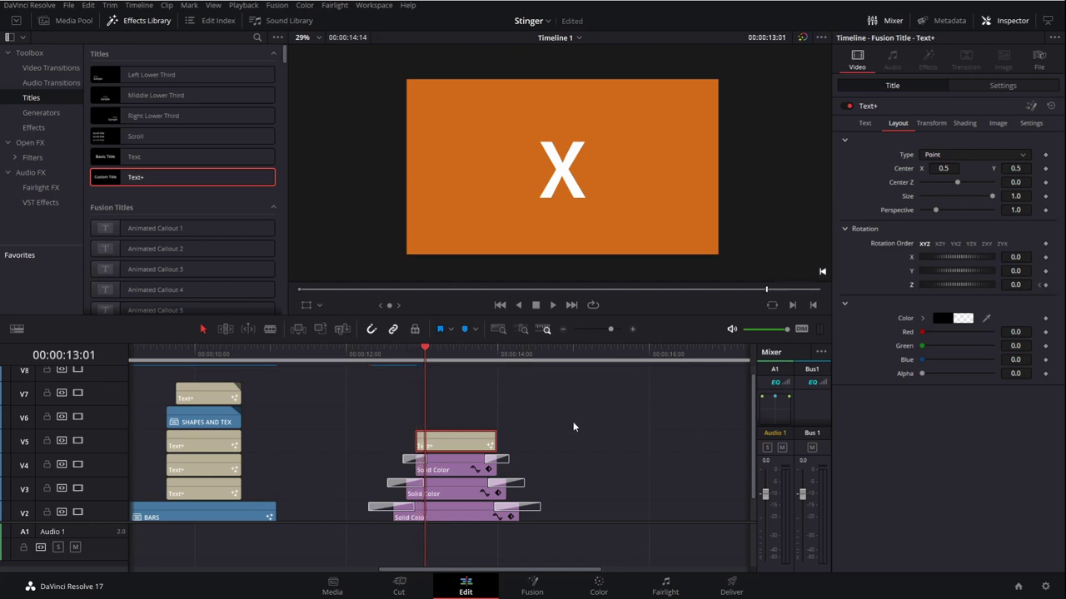
key("Right")
key("Right")
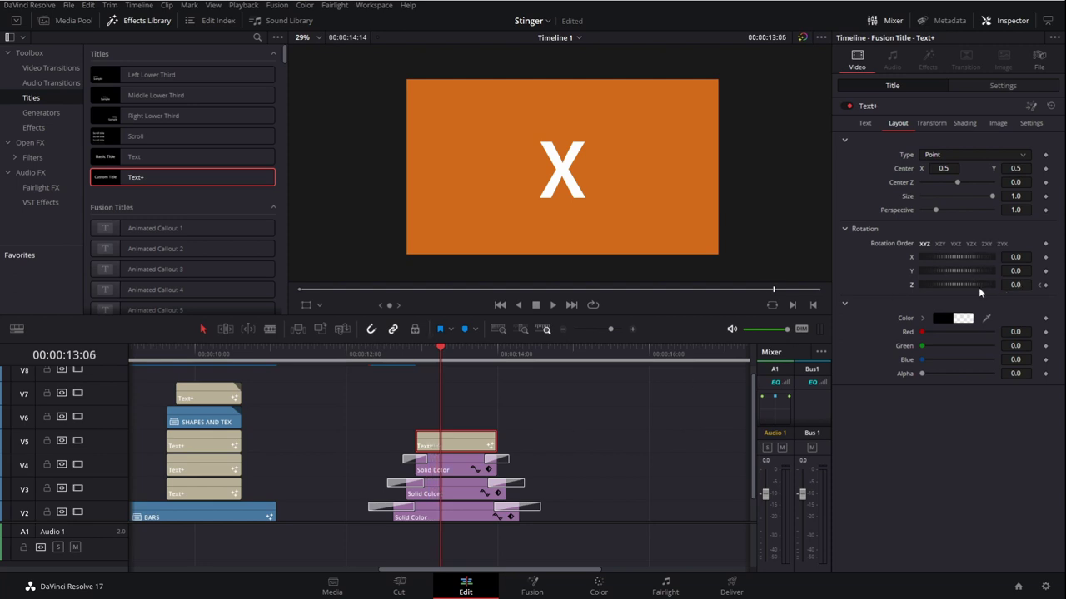
left_click_drag(983, 287, 1023, 287)
type("180")
key("Tab")
left_click(584, 472)
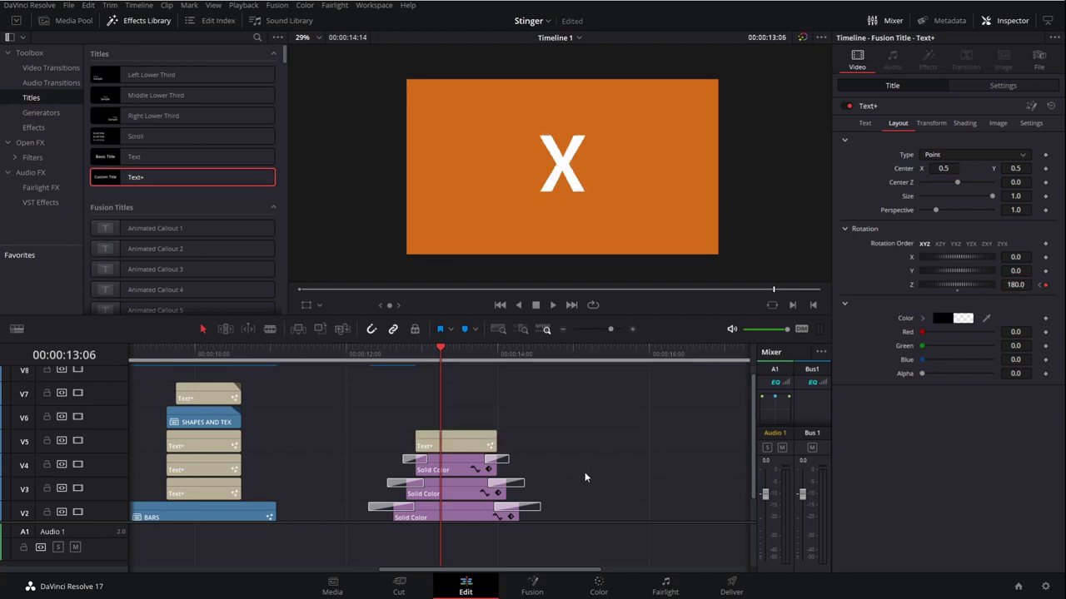
- Add an 8-frame Push transition to the start of the X title, aligned to begin at the clip's edge
left_click(466, 452)
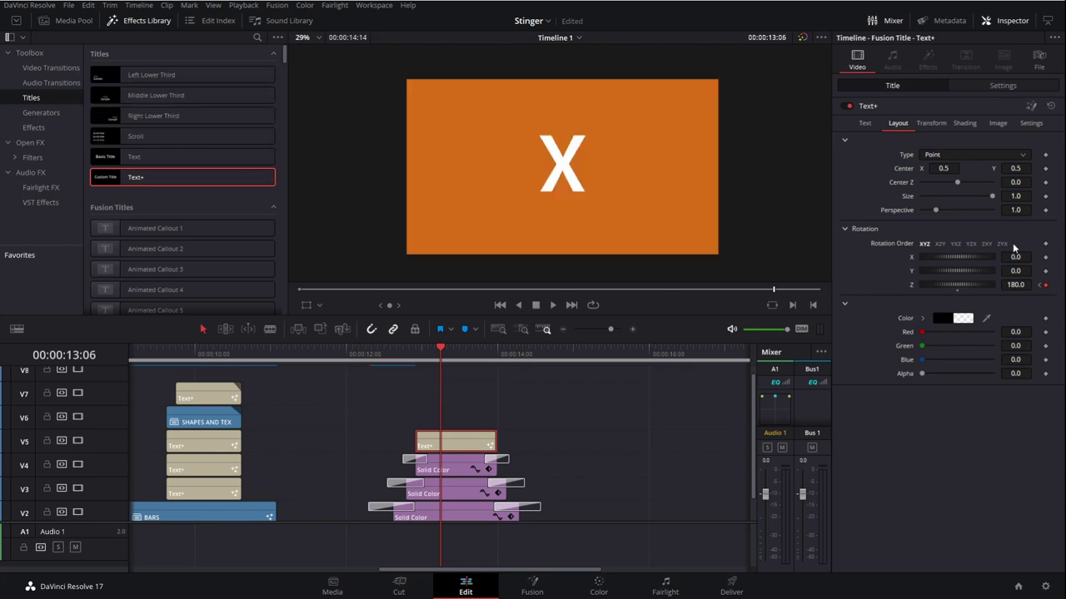
left_click(42, 71)
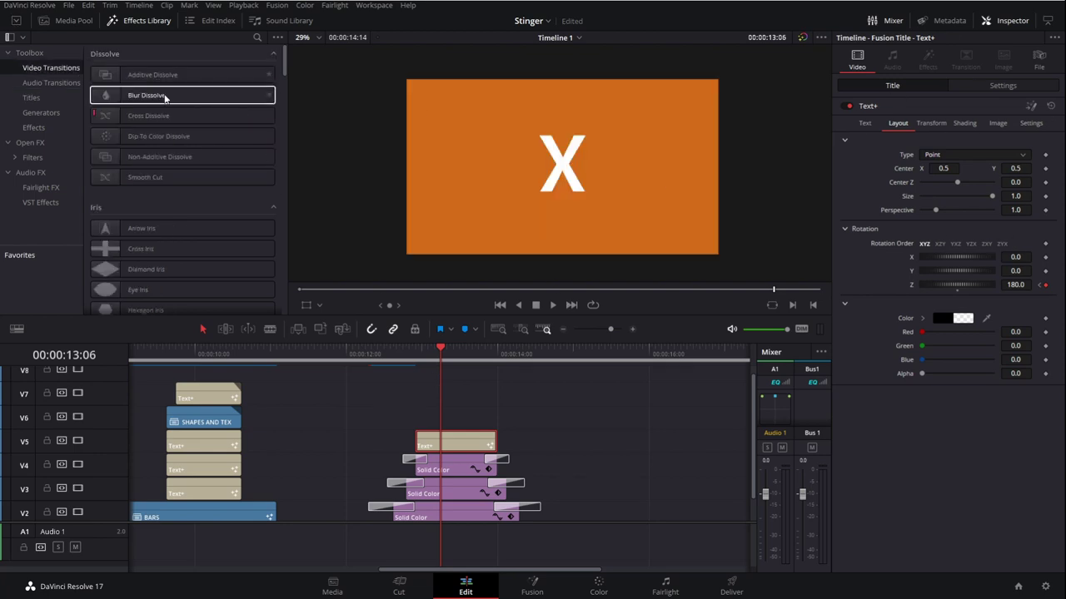
scroll(222, 174, "down", 5)
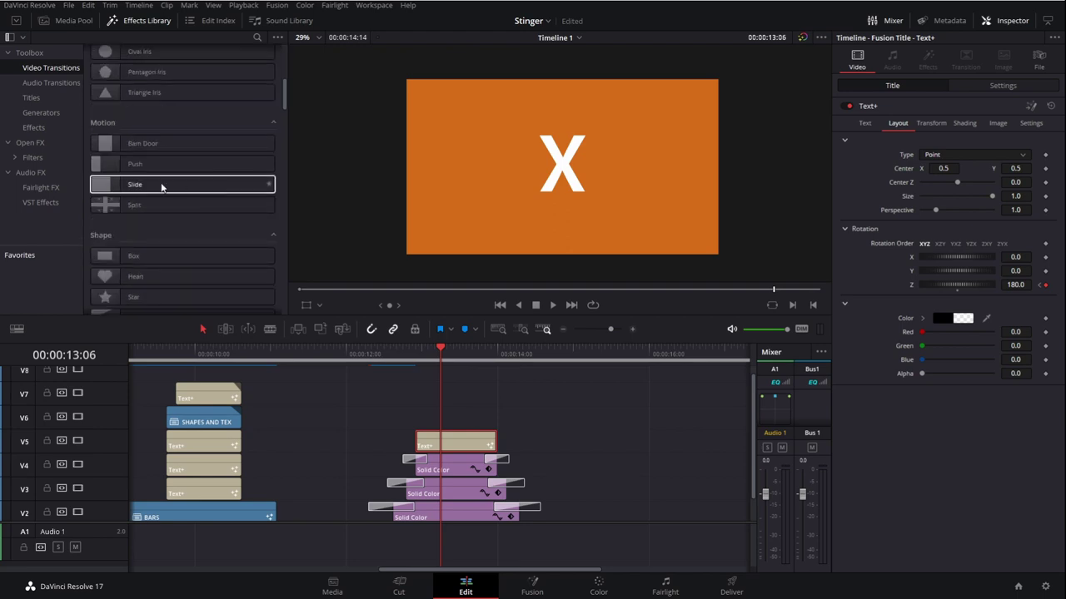
left_click_drag(125, 164, 438, 436)
left_click(428, 437)
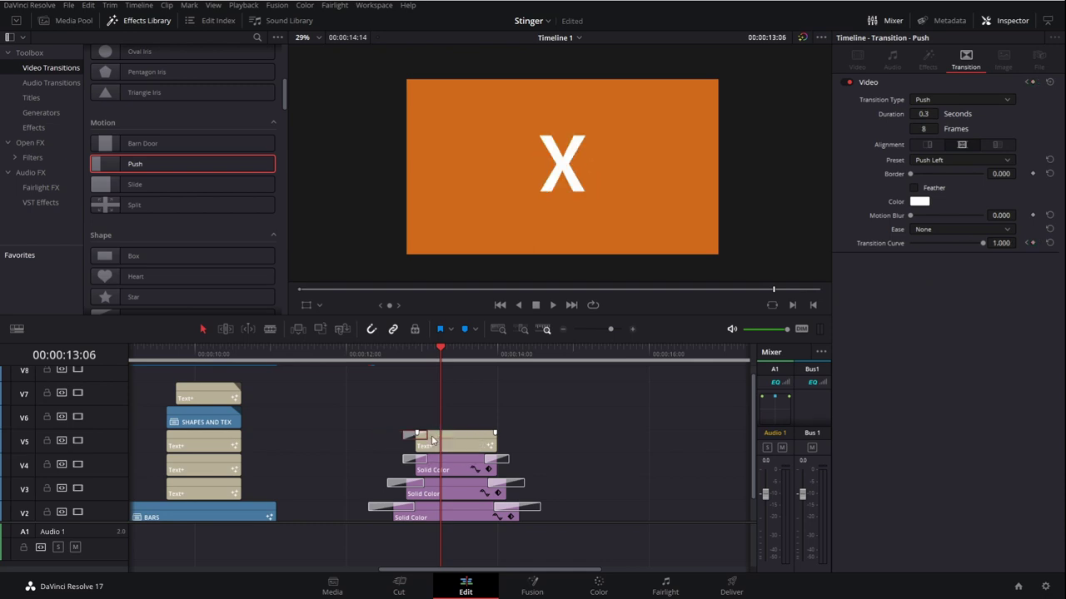
left_click(996, 145)
- Set the Push transition's preset to Push Up and its ease to In & Out, and preview the title's entrance
left_click(407, 359)
key("space")
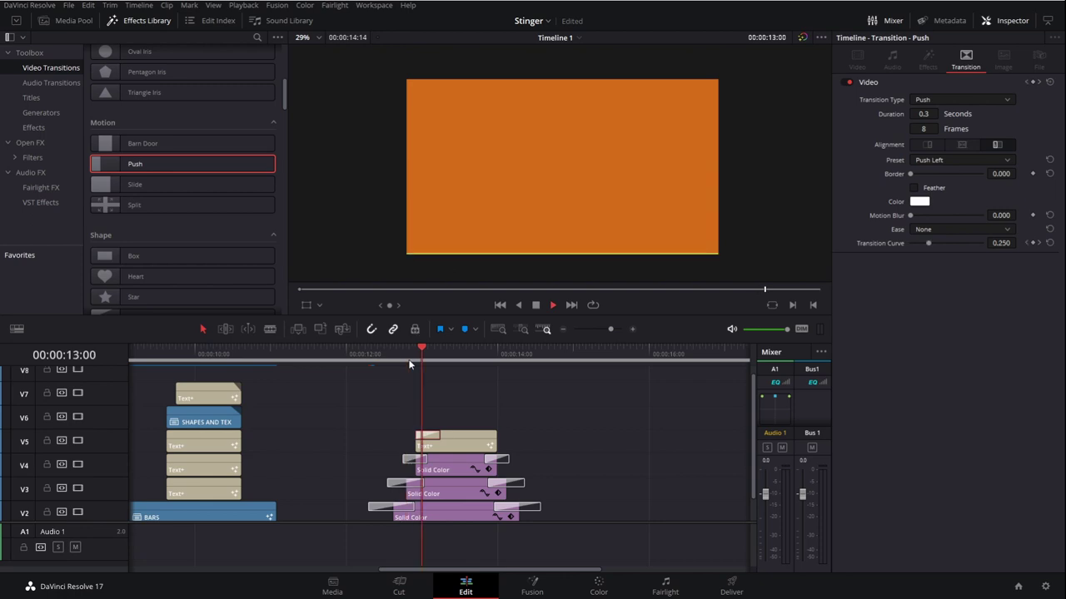
left_click(417, 356)
left_click_drag(419, 356, 428, 355)
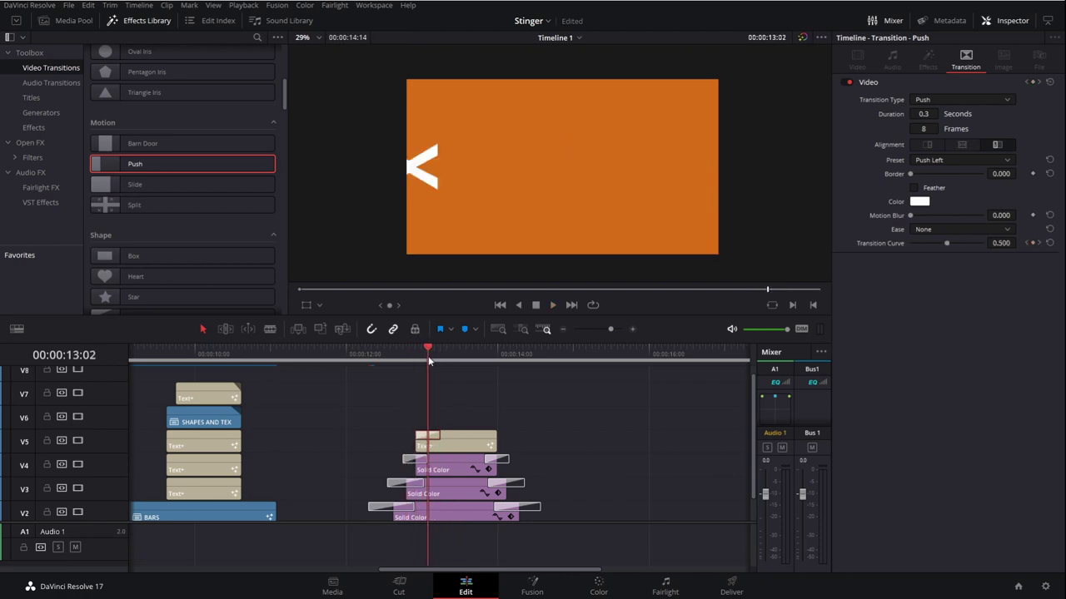
left_click(945, 278)
left_click(405, 358)
key("space")
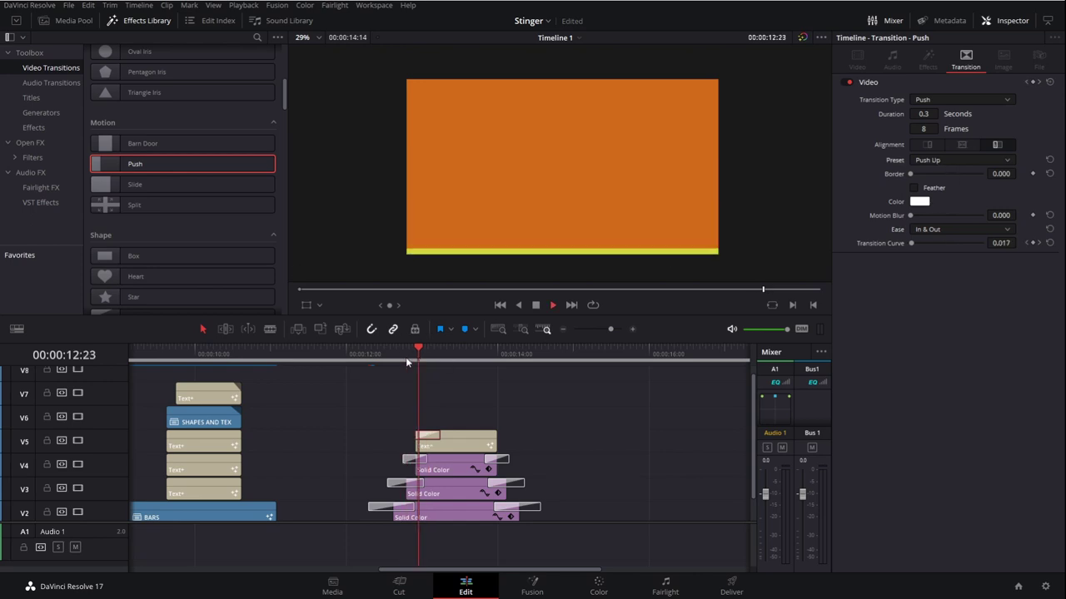
key("space")
- Set the Push transition's motion blur to 0.300 and play back the title's entrance
left_click(430, 448)
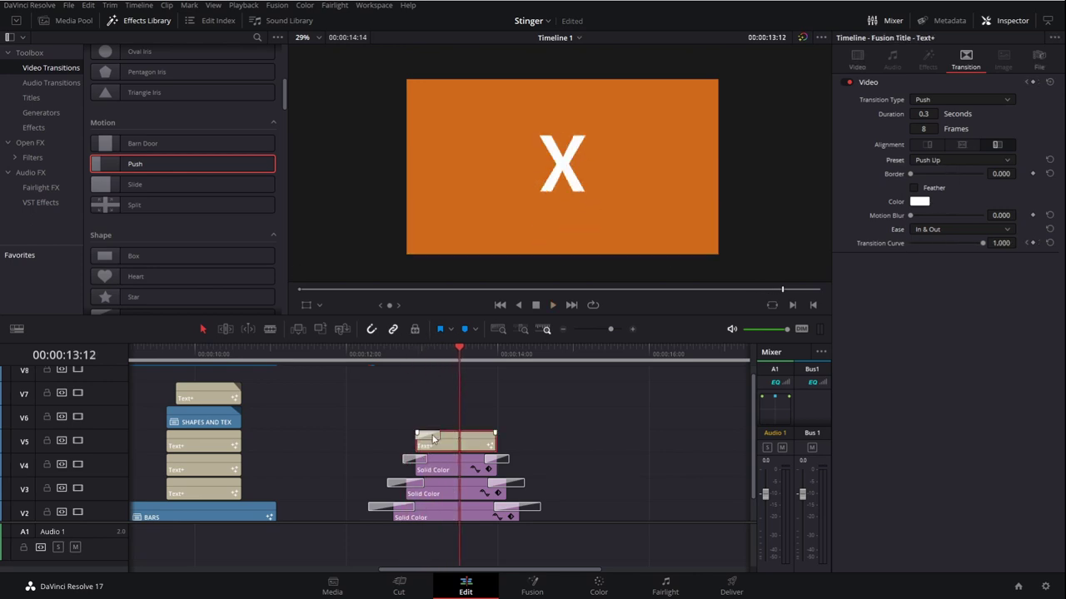
left_click(415, 354)
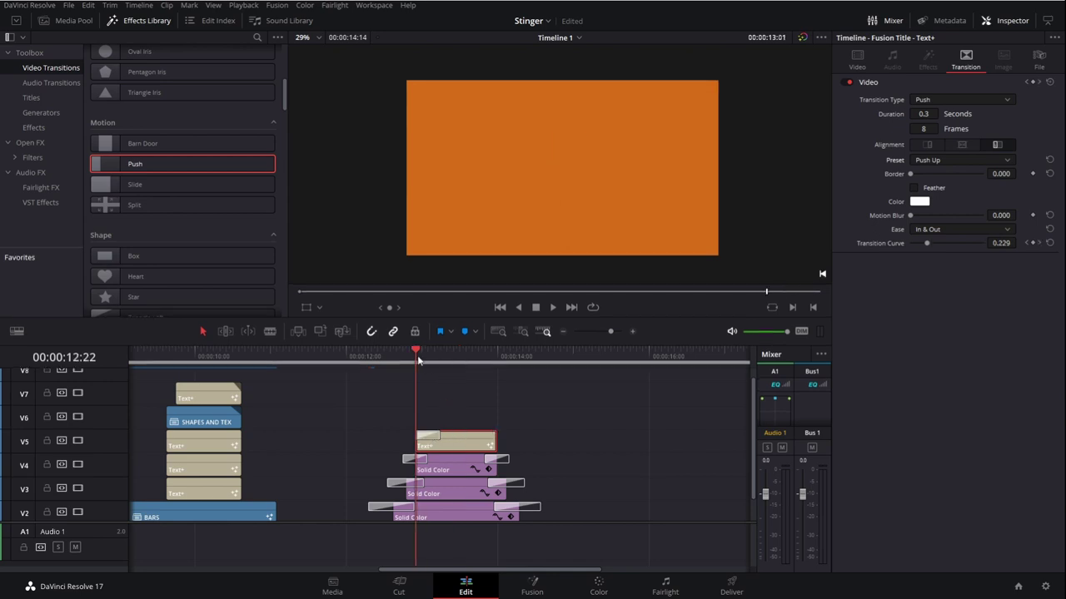
key("space")
left_click(984, 216)
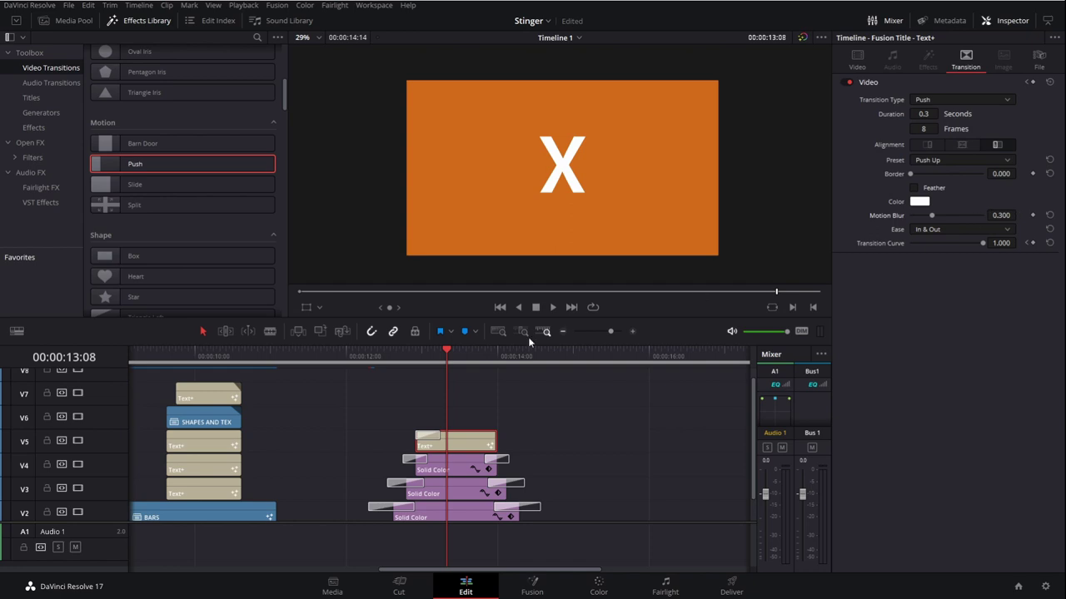
left_click_drag(424, 361, 414, 359)
key("space")
key("space")
left_click_drag(519, 461, 550, 439)
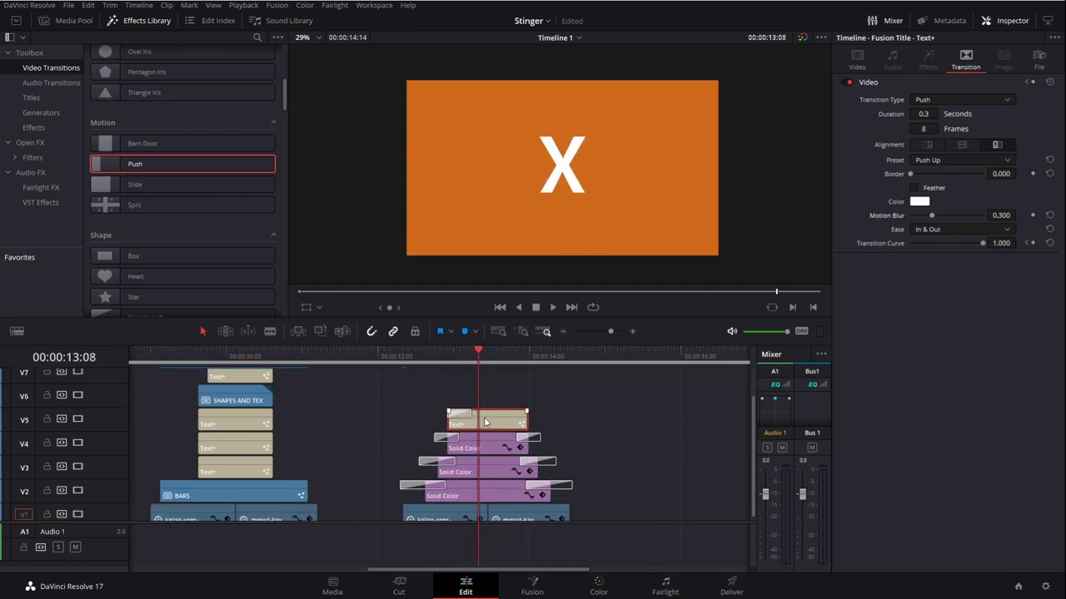
left_click(861, 59)
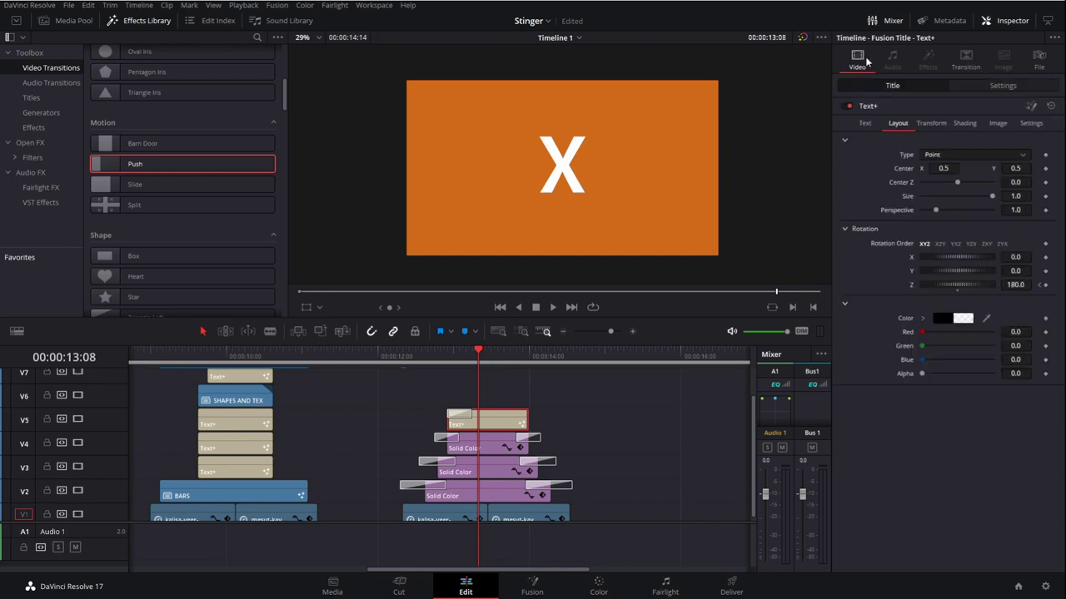
left_click(930, 124)
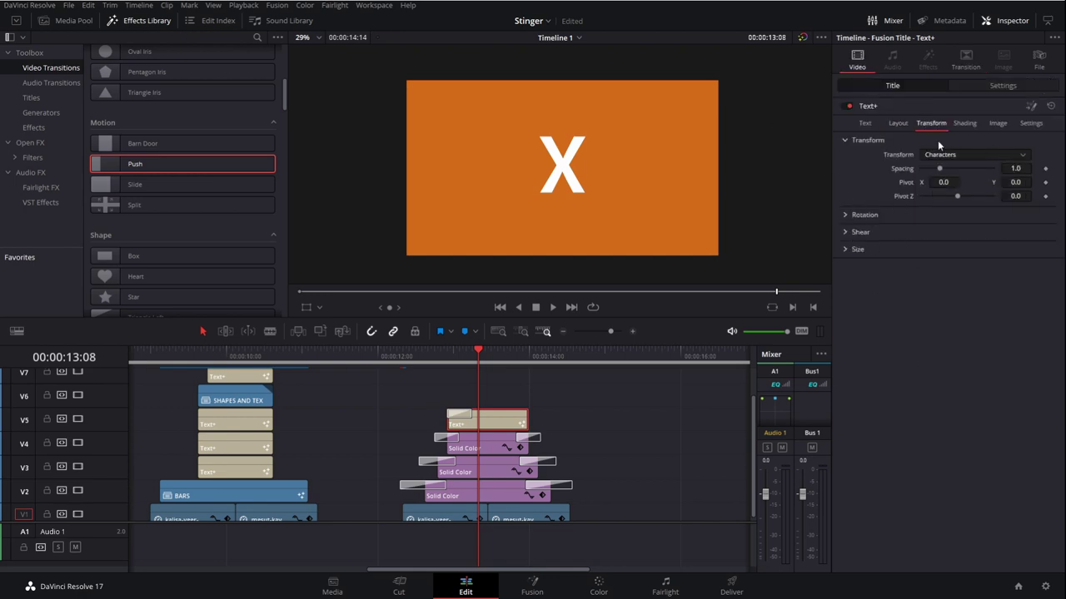
left_click(903, 124)
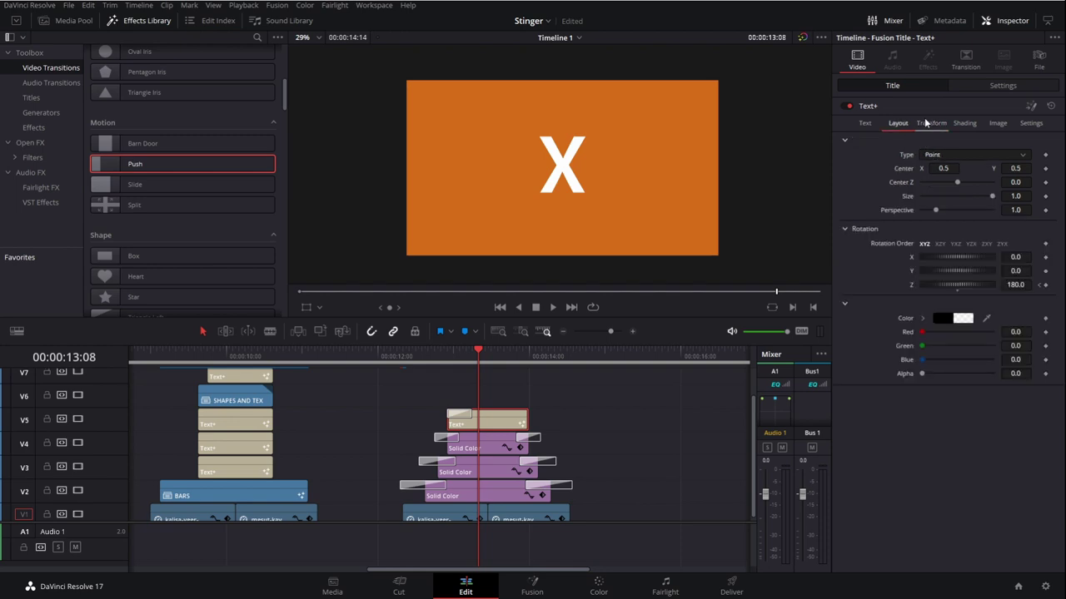
- Find the Transform effect in the Open FX library by searching "TRANS", apply it to the X title, and clear the search
left_click(57, 142)
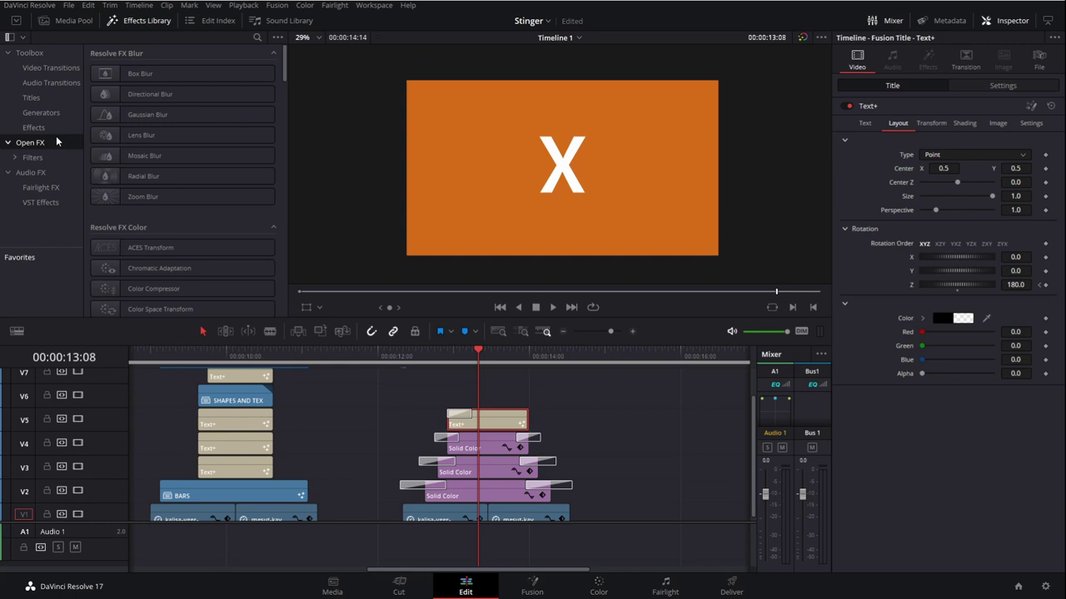
left_click(255, 39)
type("TRANS")
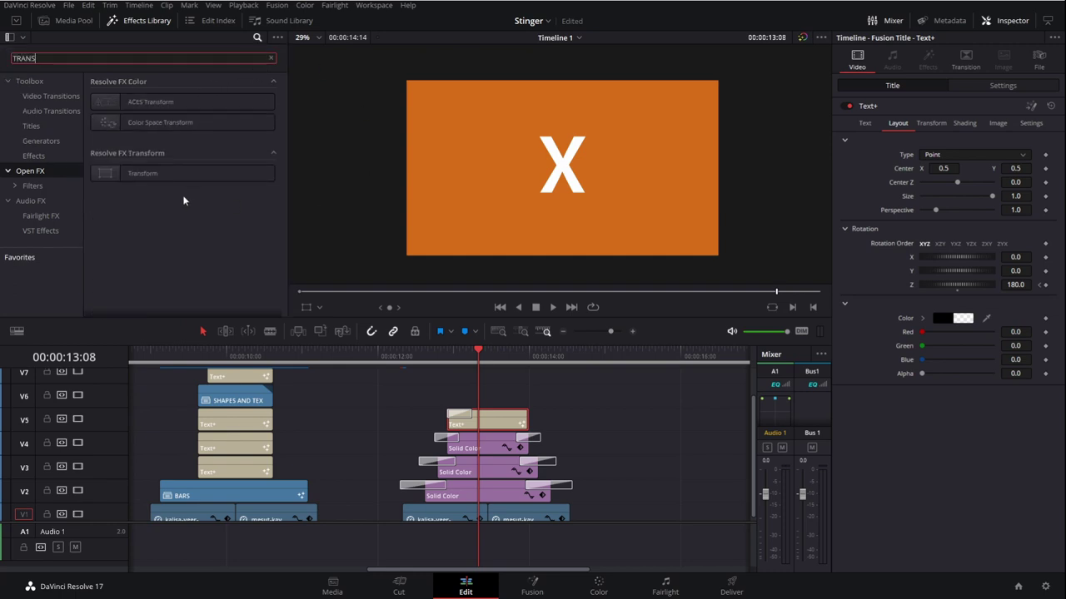
left_click_drag(155, 175, 480, 429)
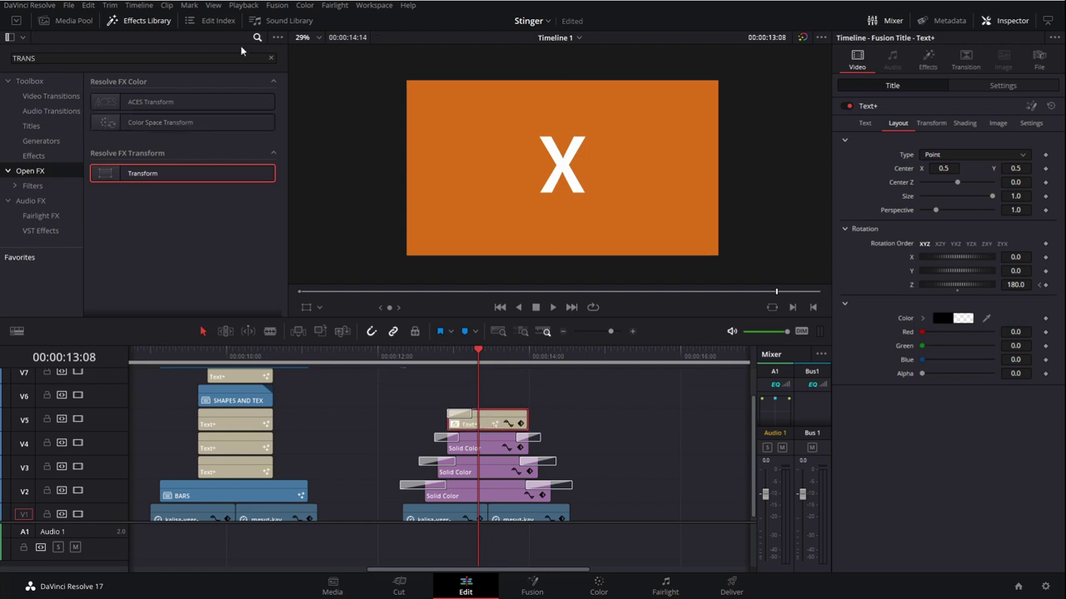
left_click(271, 58)
left_click(54, 126)
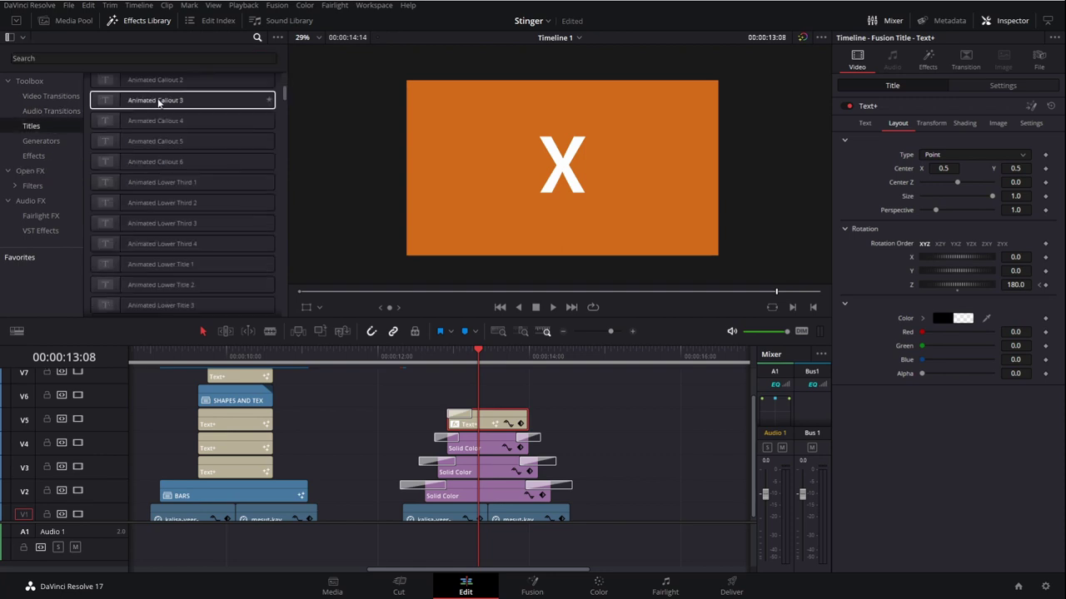
scroll(158, 103, "up", 5)
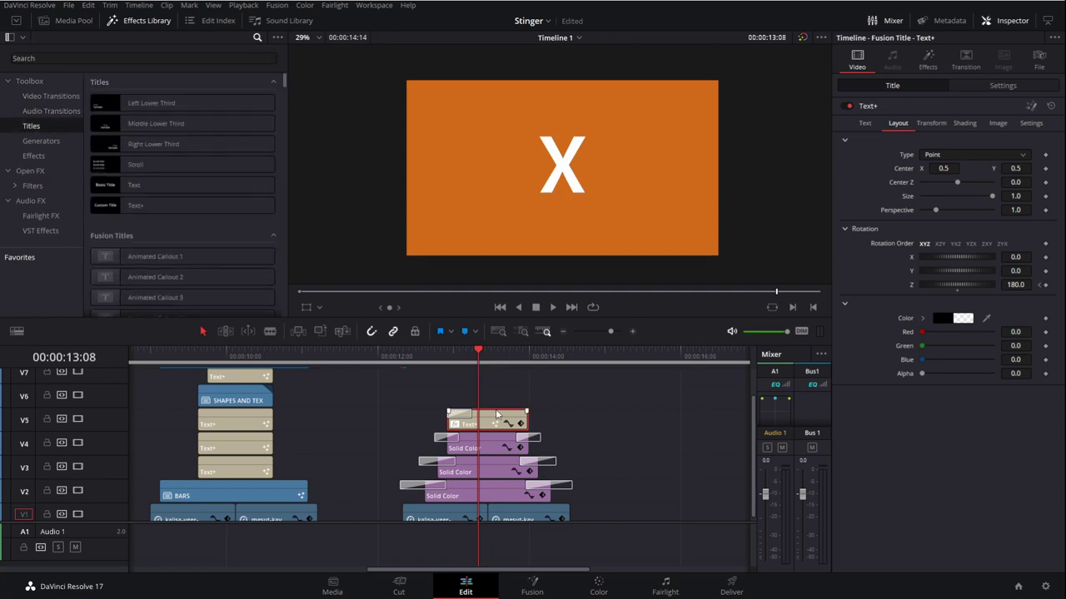
- Tile the X title across the frame by setting the Transform effect's zoom to 0.211 and its edge behaviour to Reflect
left_click(924, 62)
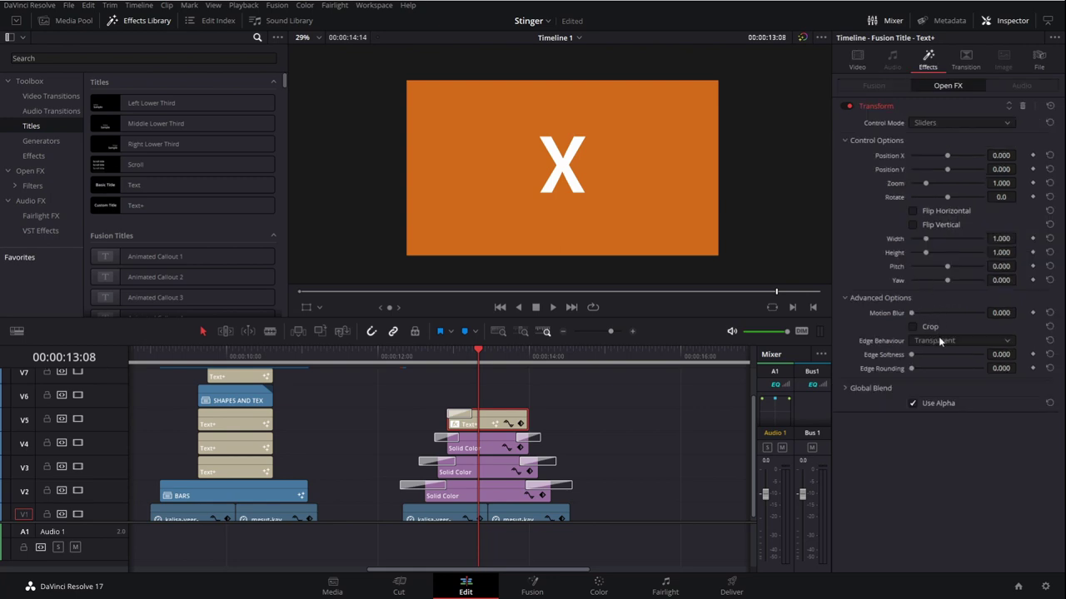
left_click(937, 390)
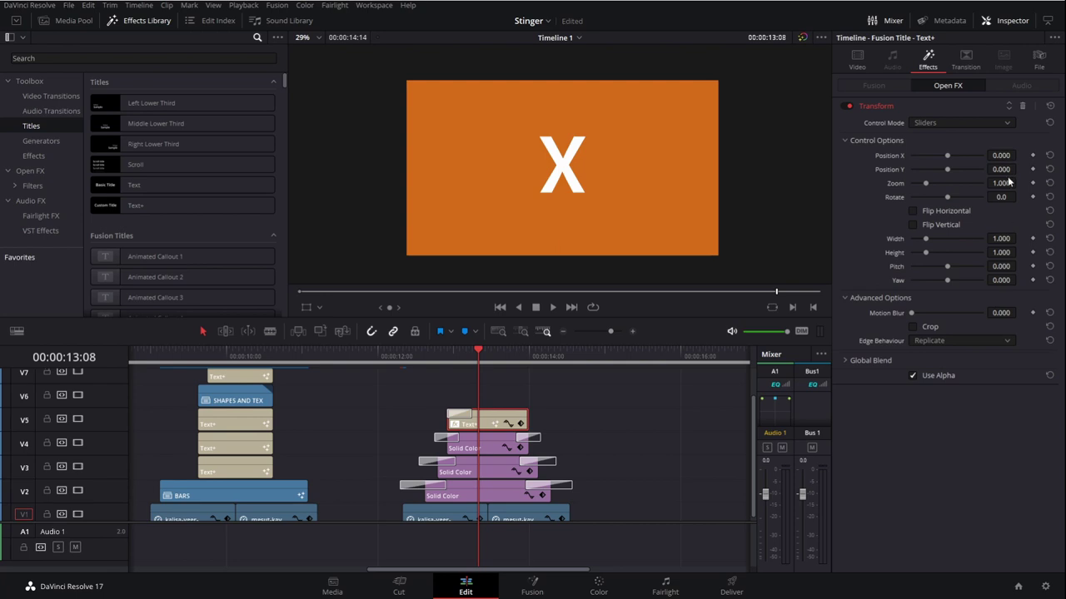
left_click_drag(1000, 183, 937, 182)
left_click(949, 343)
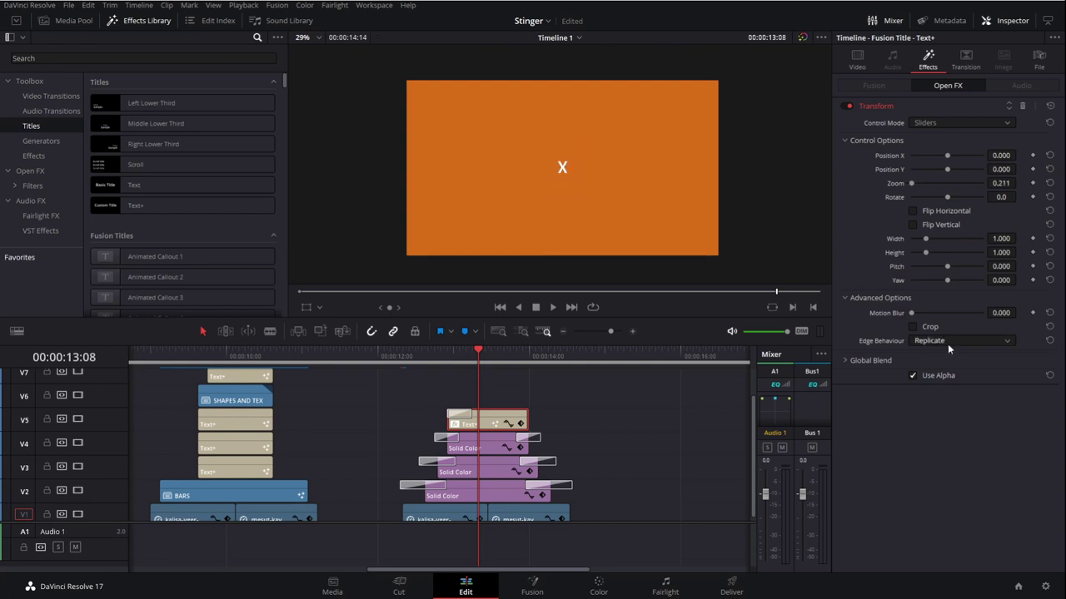
left_click(950, 377)
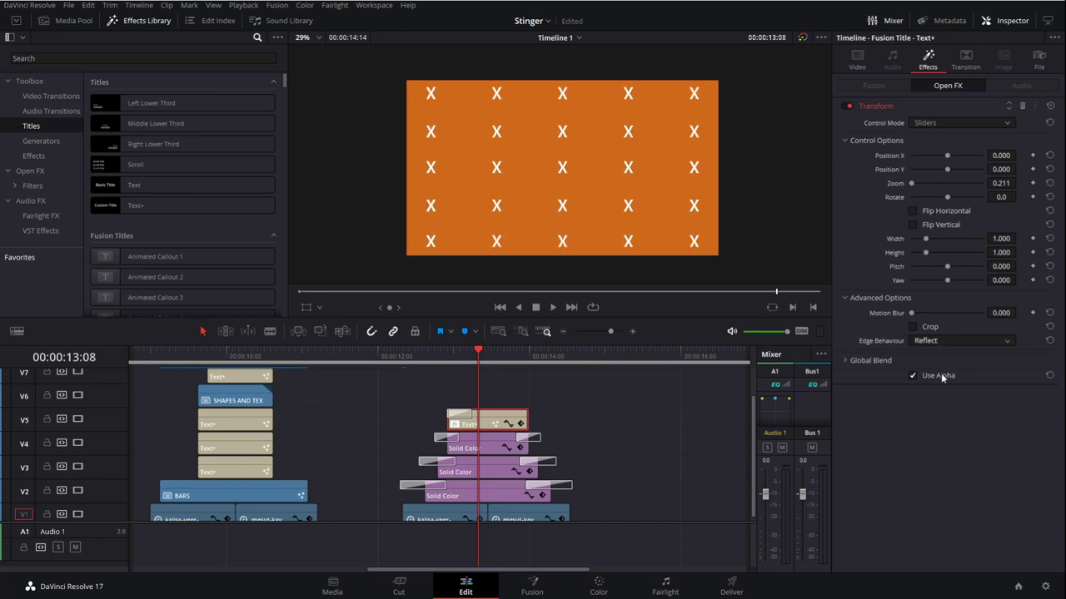
- Try the Transform effect with Wrap-Around edge behaviour and 0.013 motion blur, playing back the X pattern's entrance
left_click_drag(466, 362, 441, 361)
key("space")
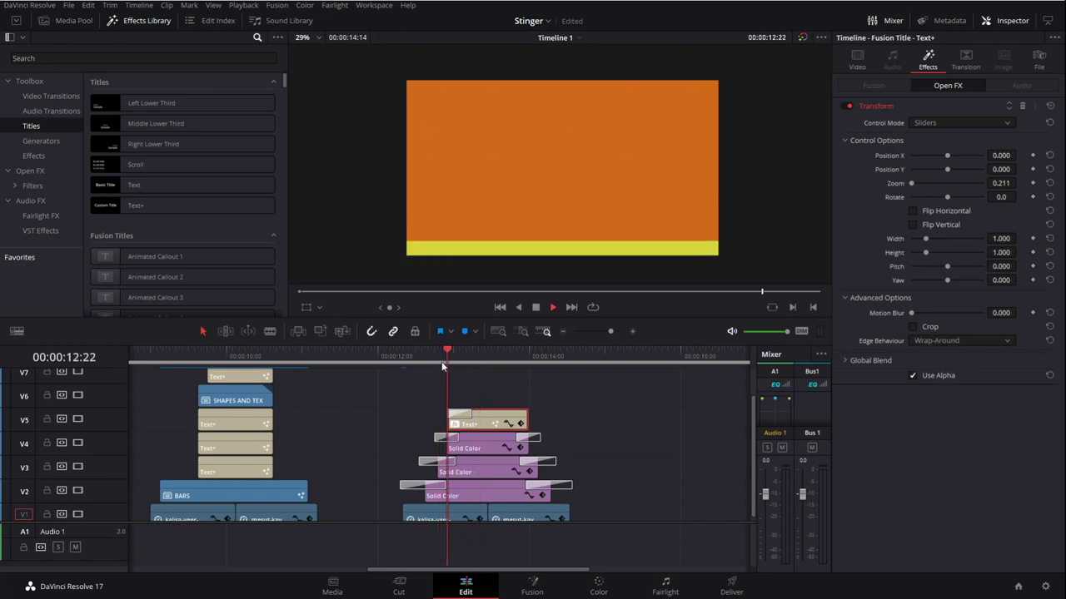
left_click(458, 358)
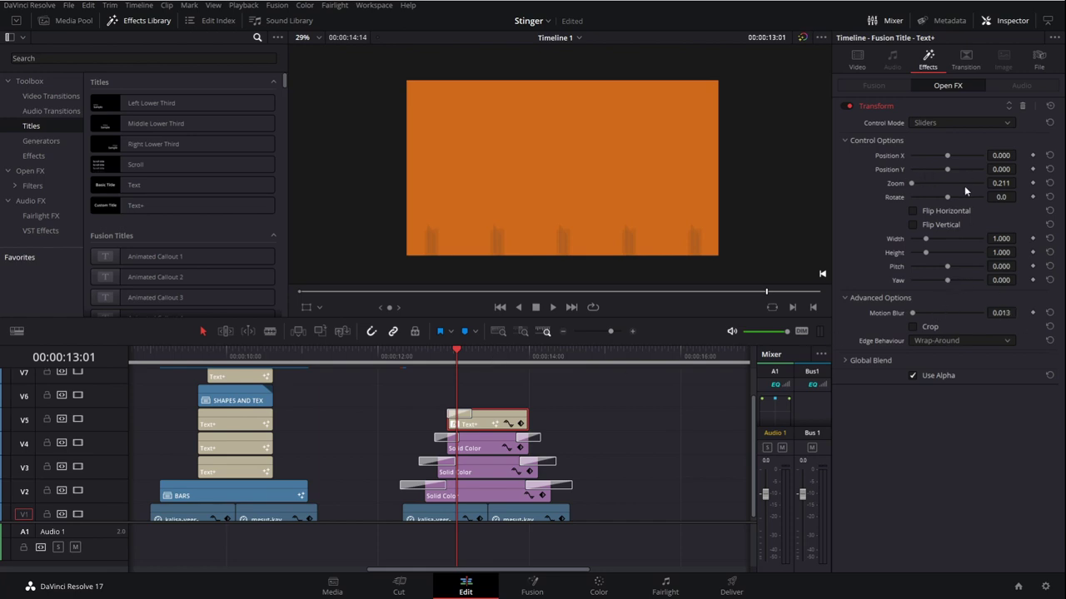
left_click(448, 362)
key("space")
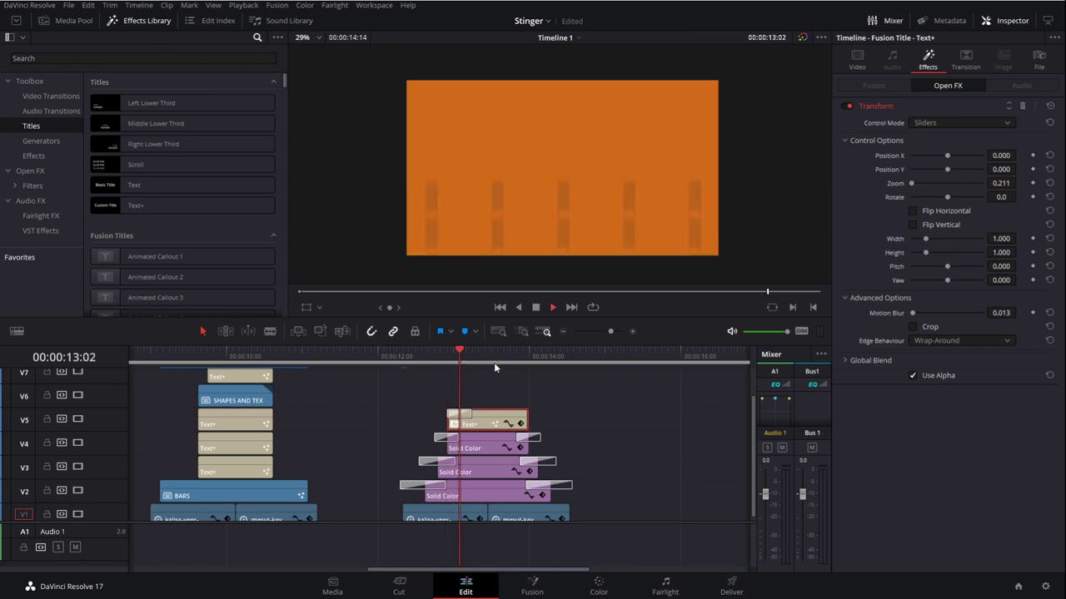
left_click(426, 359)
key("space")
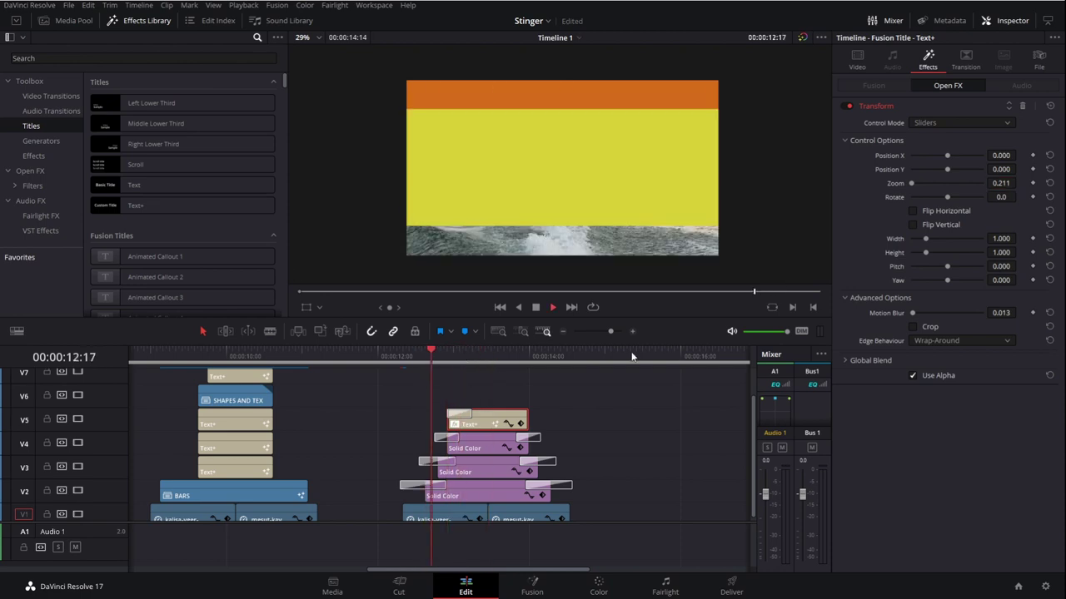
- Return the Transform effect to 0.000 motion blur and Reflect edge behaviour, and preview the X pattern's entrance
left_click(886, 359)
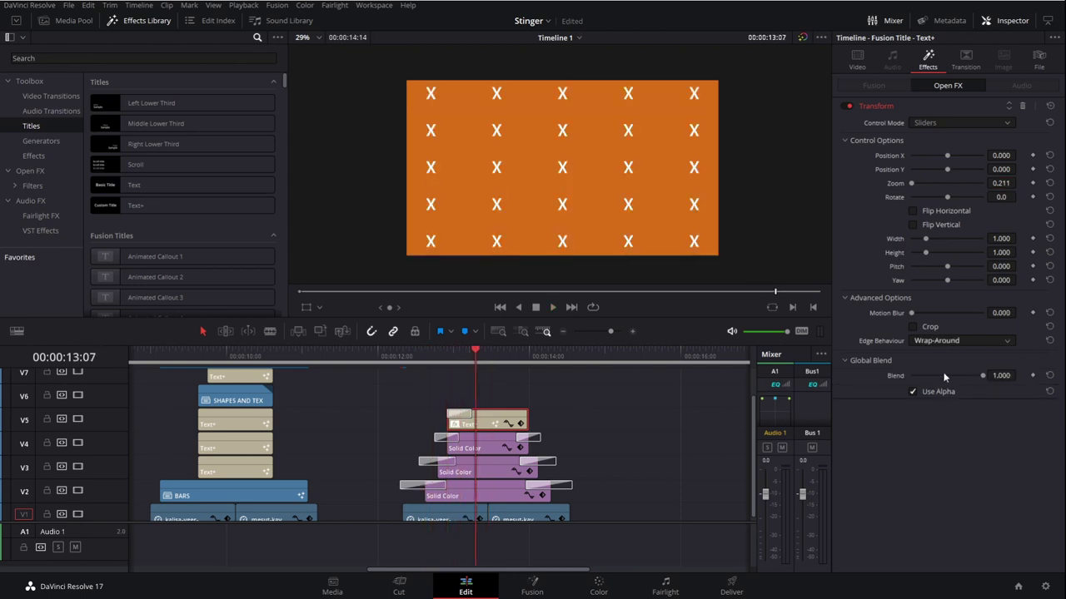
left_click(446, 354)
key("space")
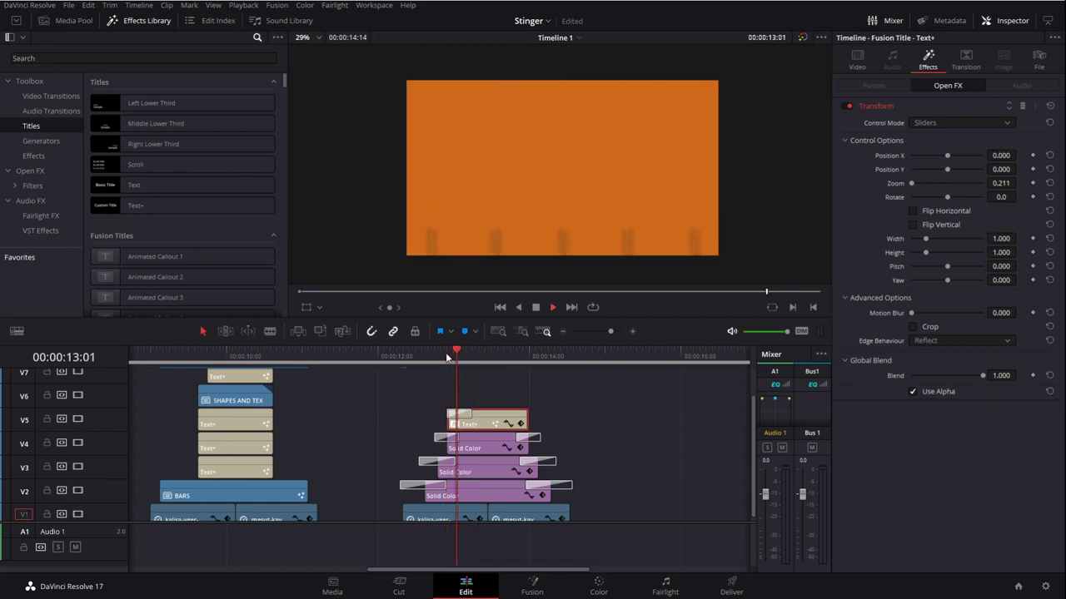
left_click(435, 355)
key("space")
key("space")
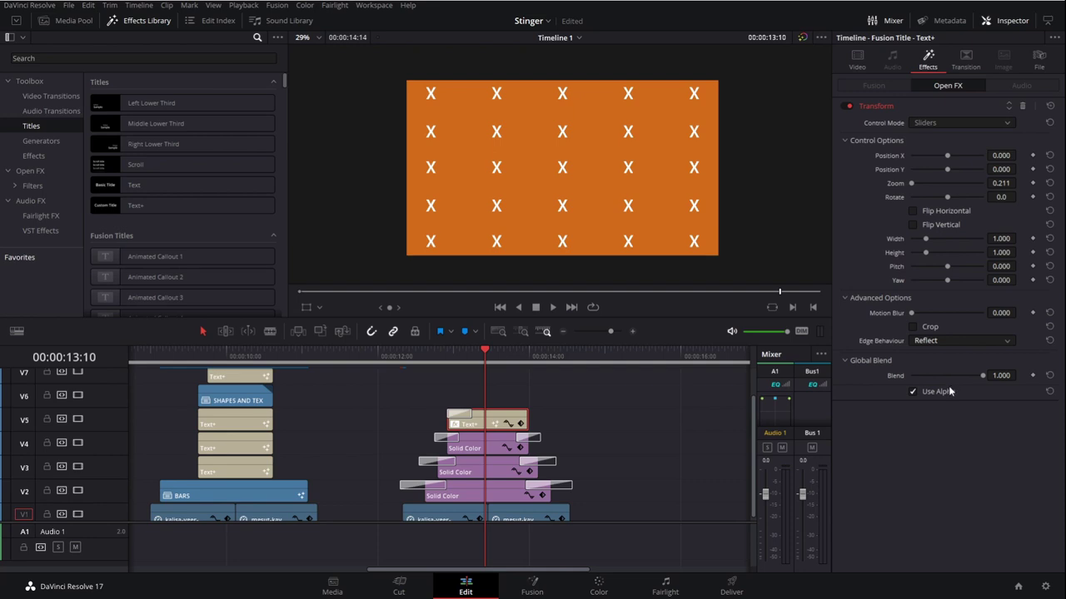
key("Left")
key("Left")
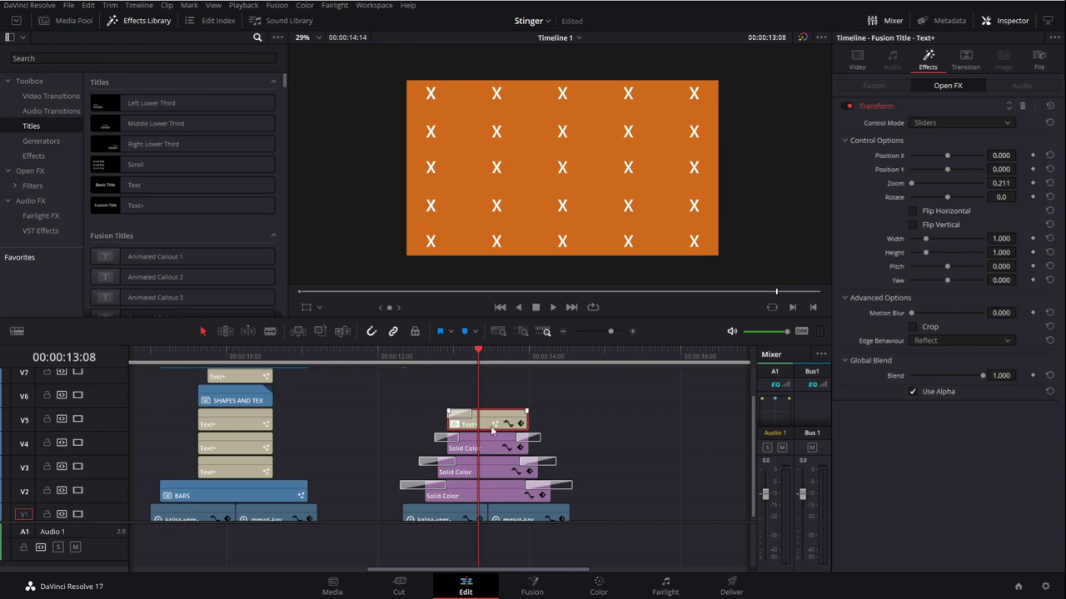
left_click(445, 358)
left_click_drag(443, 358, 486, 358)
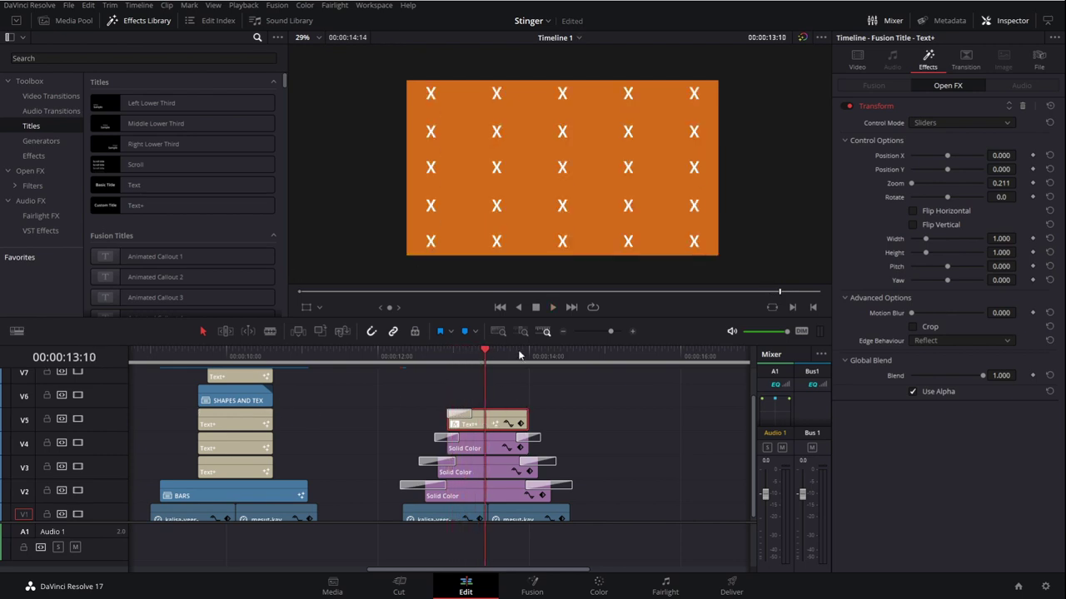
- Find the Camera Shake effect in the Open FX library by searching "SHA" and apply it to the X title
left_click(49, 169)
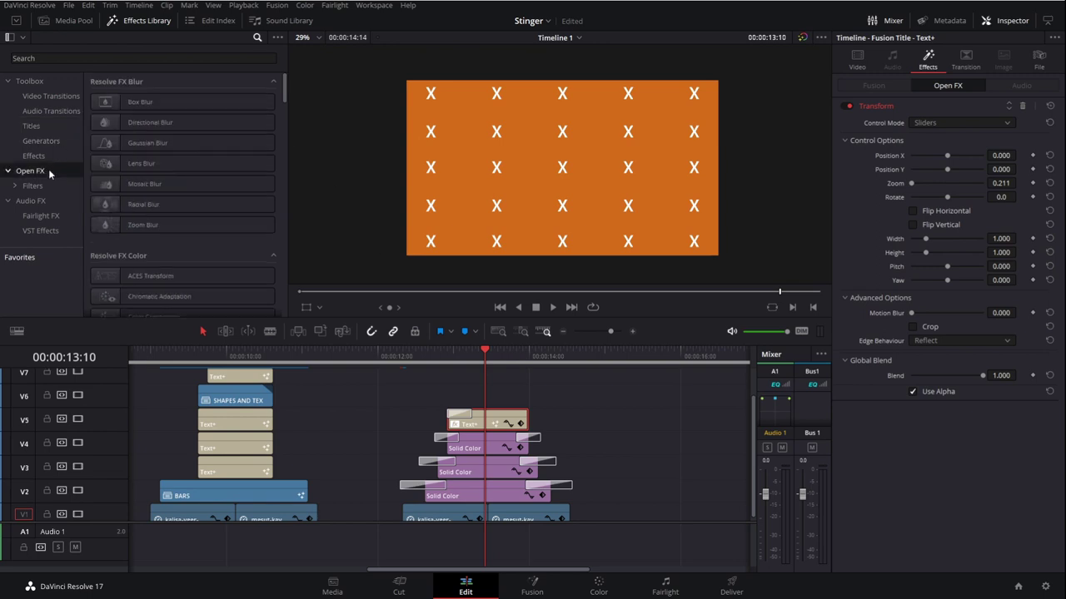
left_click(240, 62)
type("SHA")
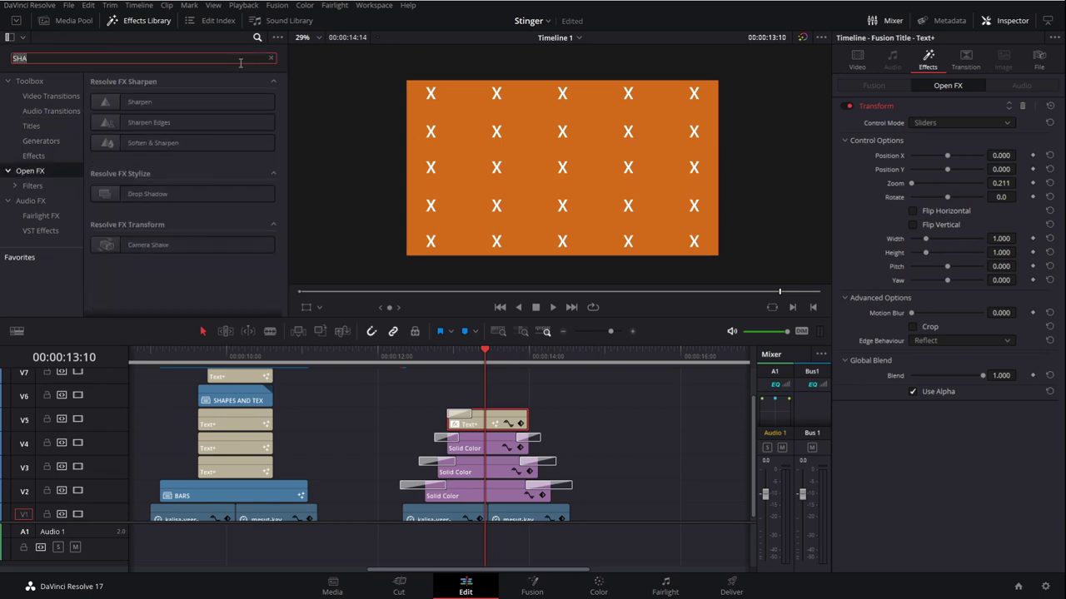
left_click_drag(139, 249, 492, 428)
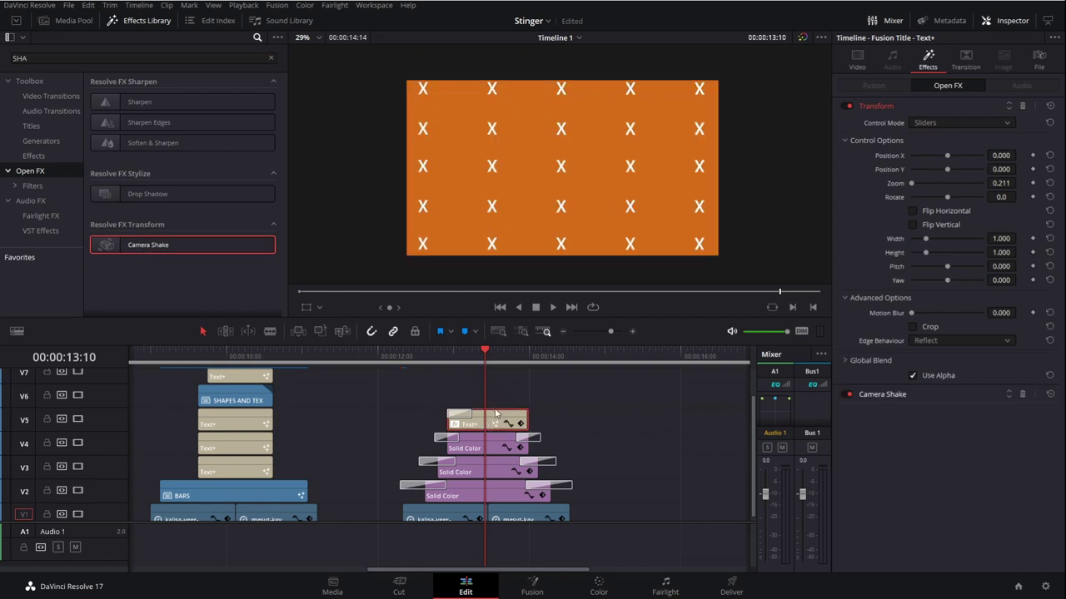
- Set the Camera Shake's motion scale to 0.171, pan amplitude to 0.054, tilt to 0.194 and rotation to 0.039, and preview the shake
left_click(881, 397)
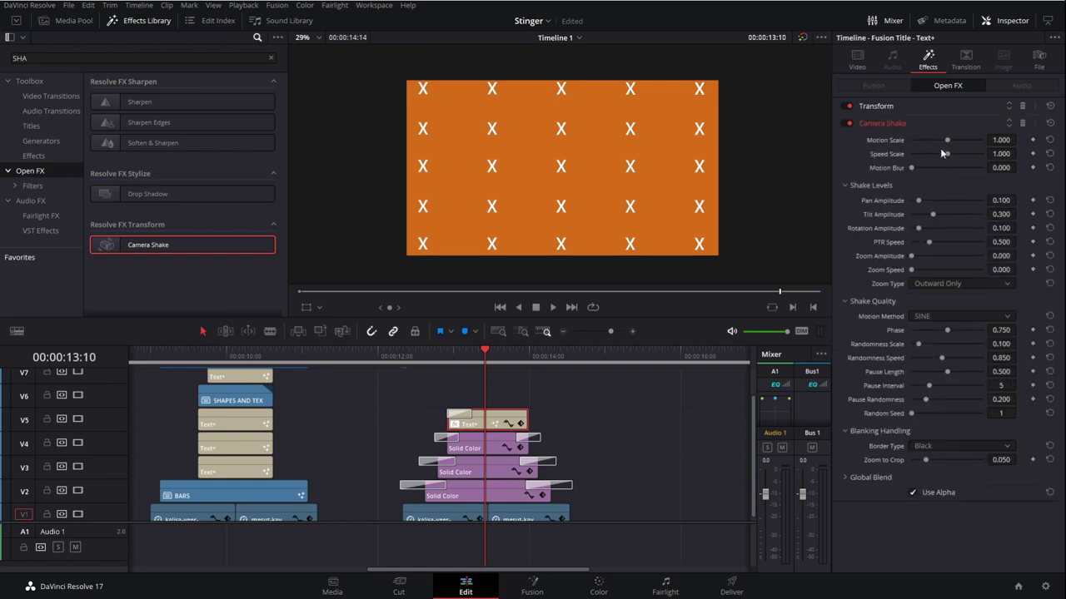
left_click_drag(946, 140, 917, 142)
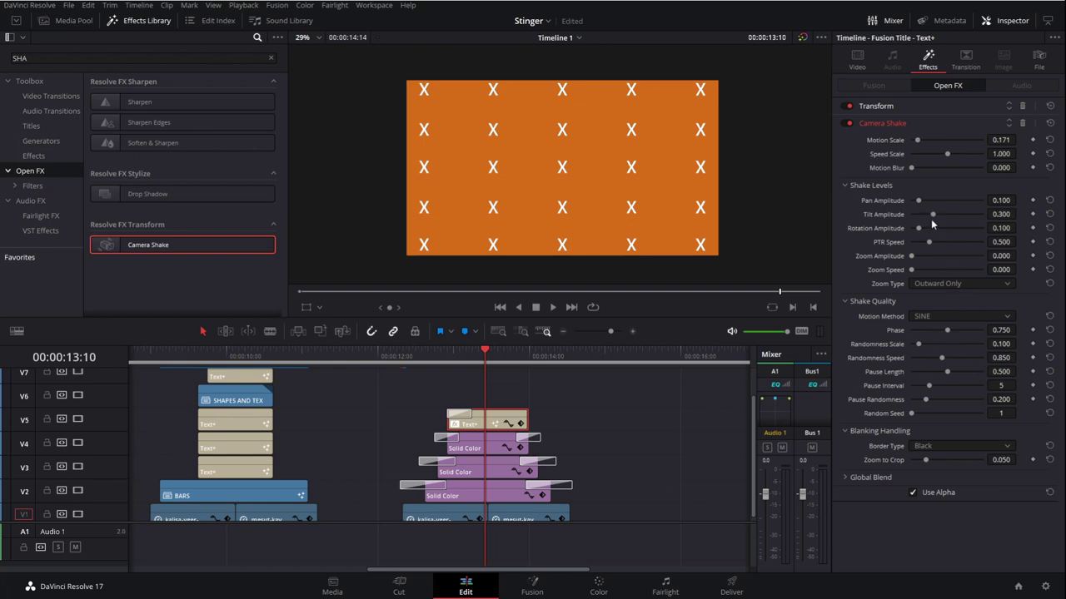
left_click_drag(933, 215, 915, 201)
left_click(455, 357)
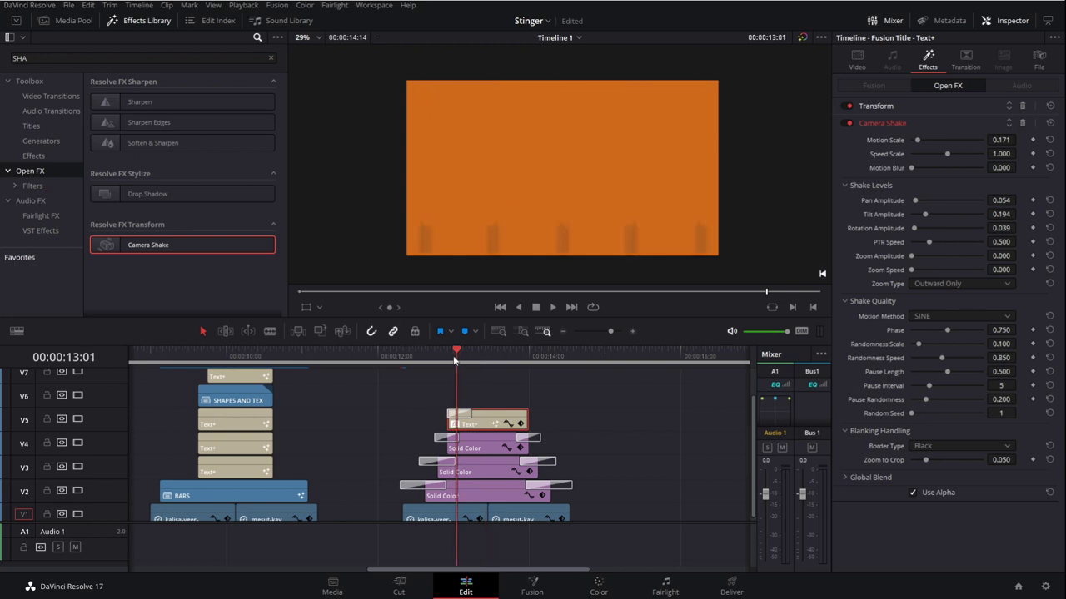
key("space")
left_click(448, 357)
key("space")
key("space")
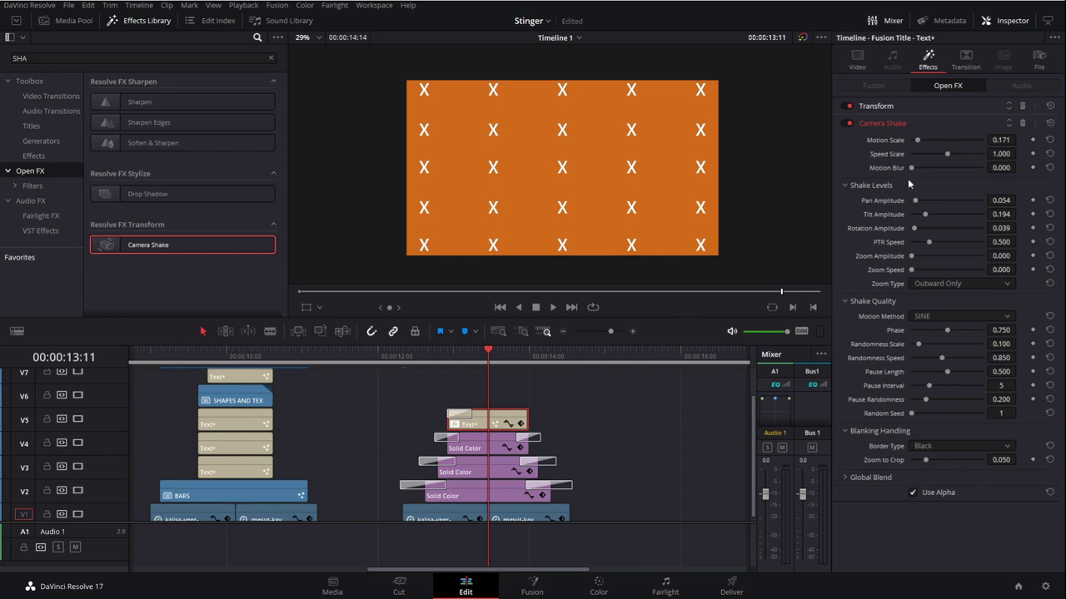
- Set the Camera Shake's pan amplitude to 0.140 and rotation amplitude to 0.000, and play back the X pattern
left_click_drag(921, 202, 911, 229)
left_click(458, 356)
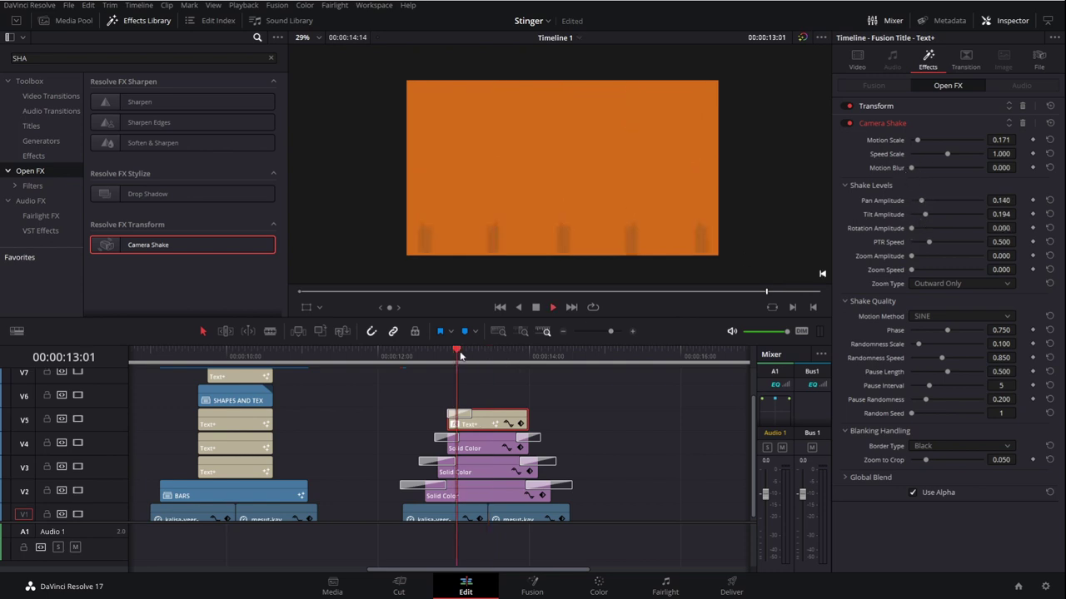
left_click_drag(471, 357, 457, 372)
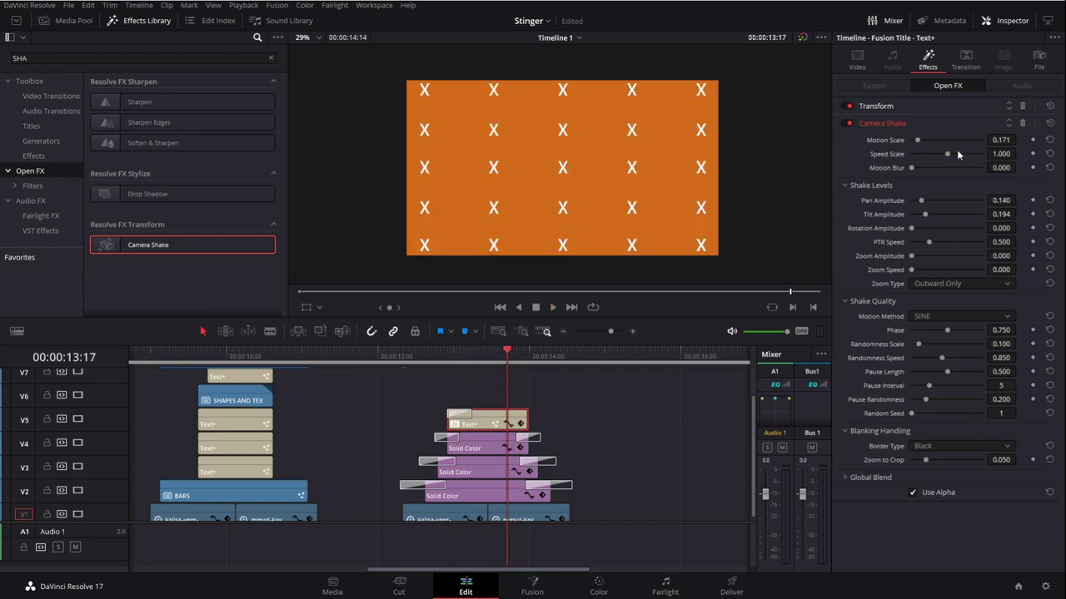
- Set the Camera Shake's speed scale to 1.597 and replay the X pattern's entrance
left_click_drag(956, 154, 966, 153)
left_click(447, 358)
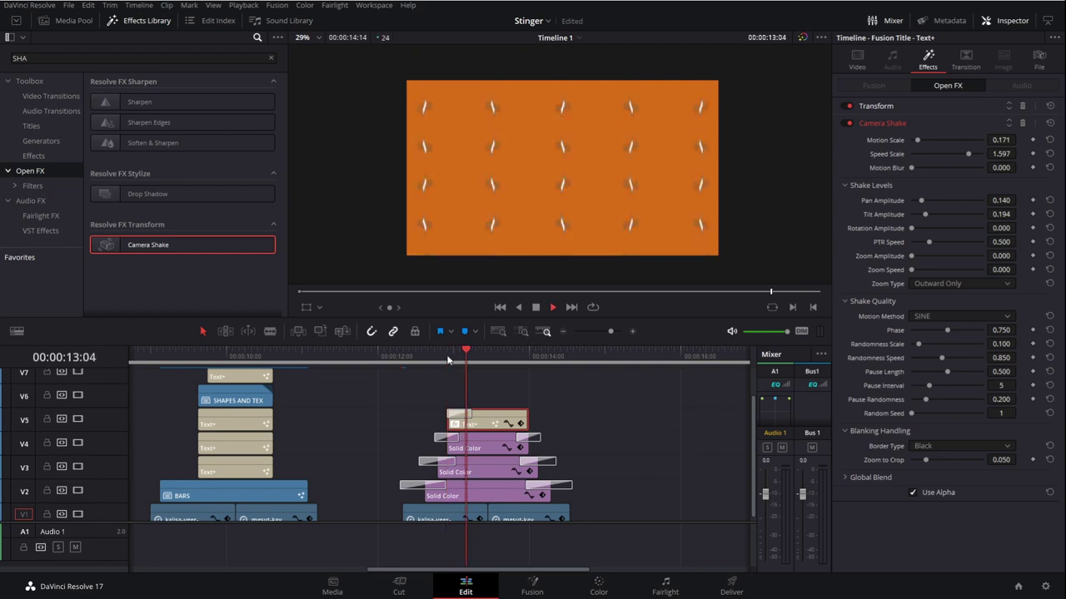
left_click_drag(447, 359, 417, 358)
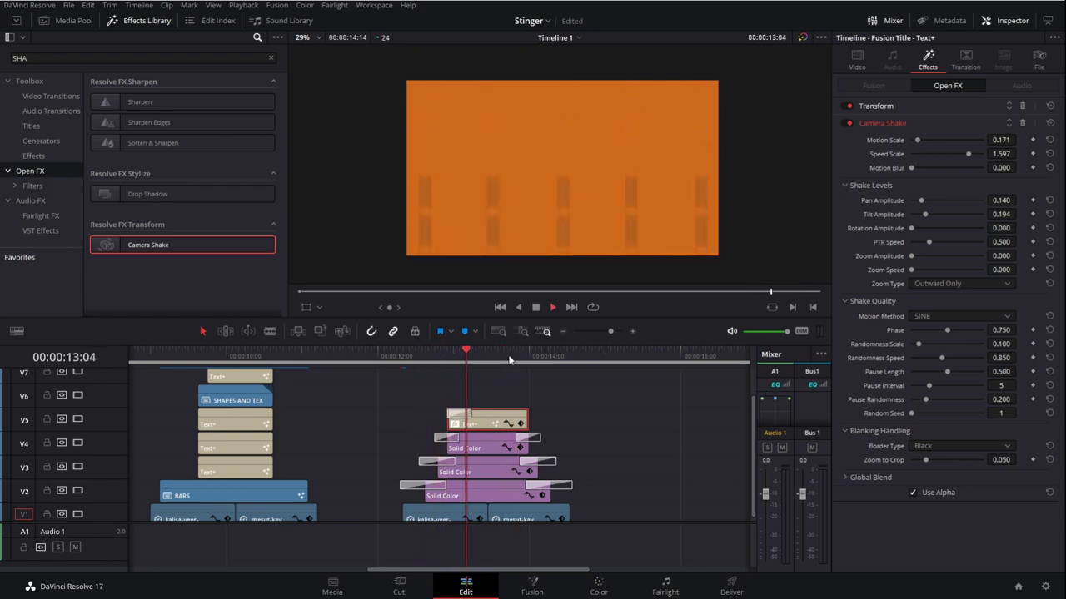
left_click(457, 359)
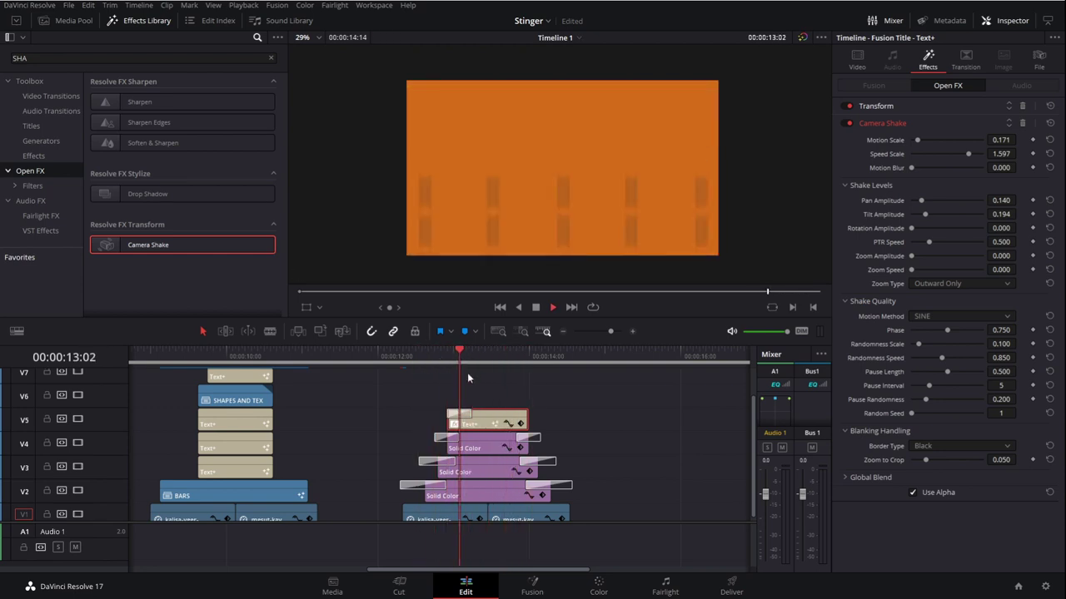
key("space")
left_click(450, 356)
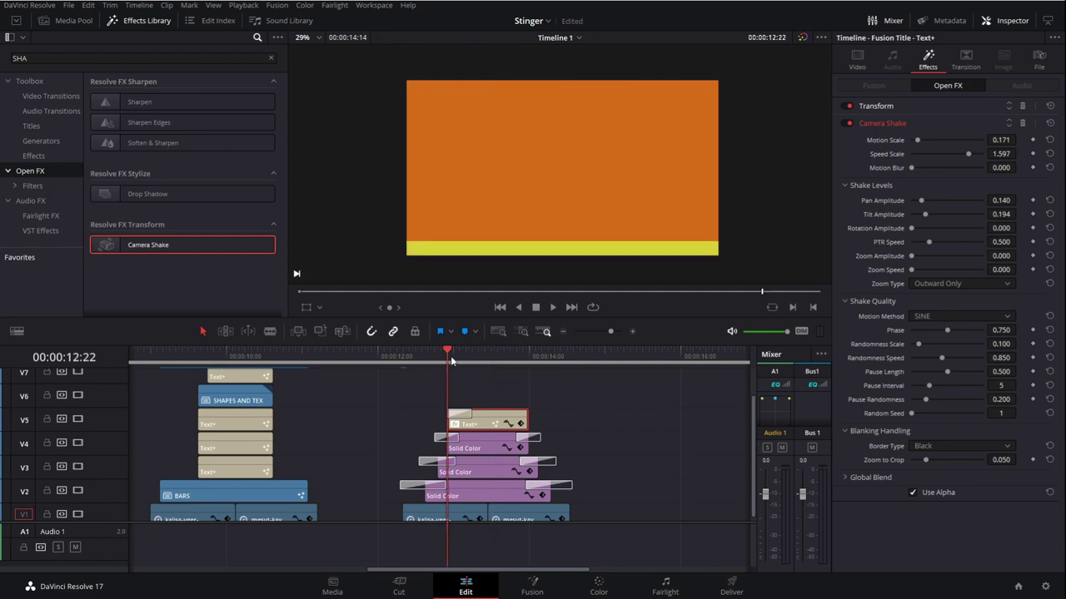
- Clear the effects search and add a short Text+ title on V6 above the start of the X title
key("space")
scroll(593, 435, "up", 1)
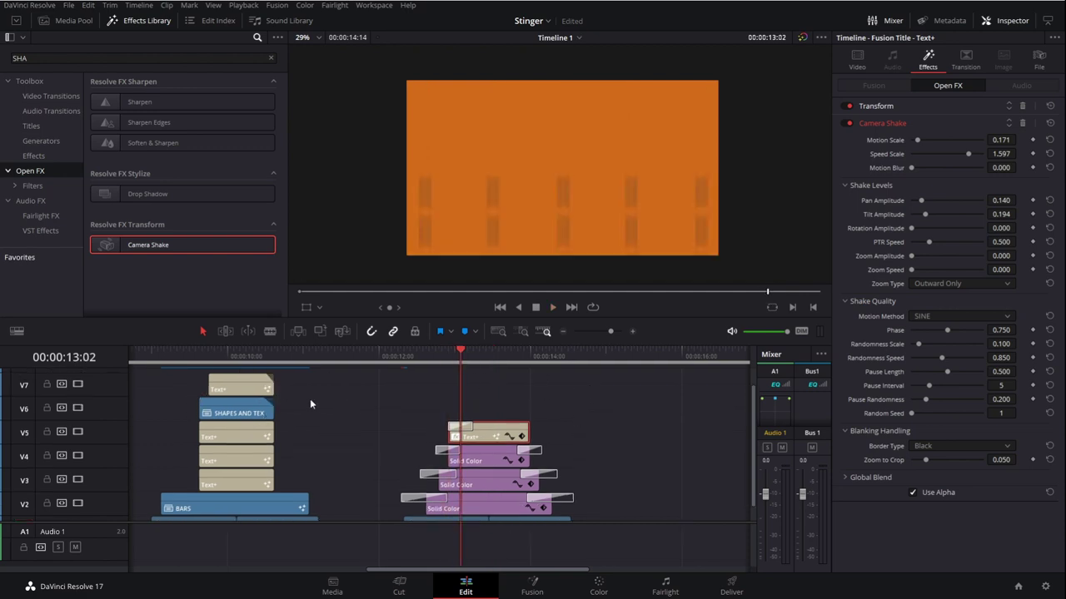
left_click(269, 59)
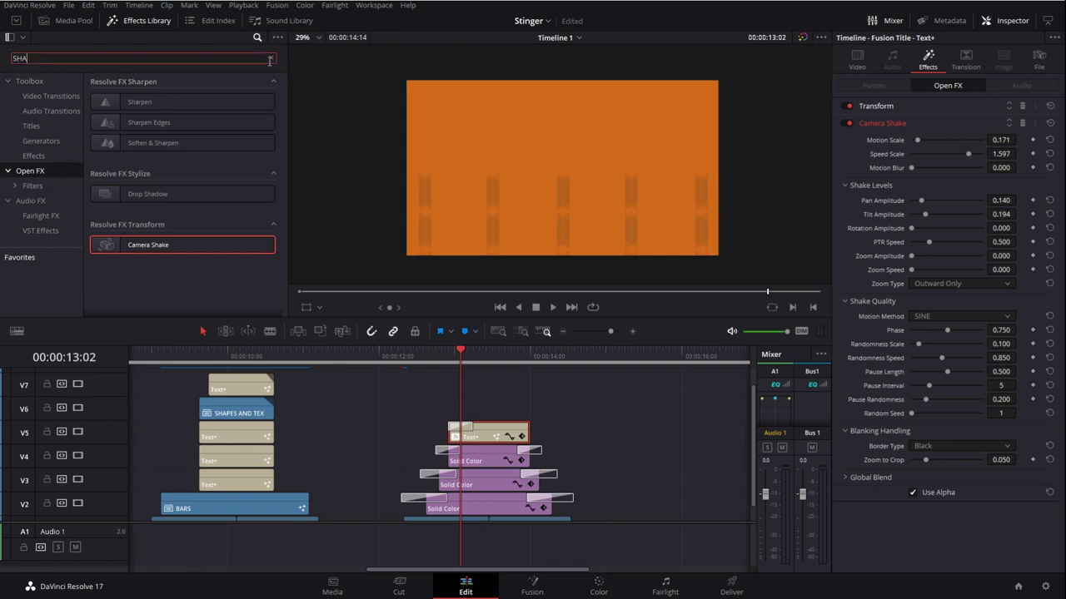
left_click(269, 58)
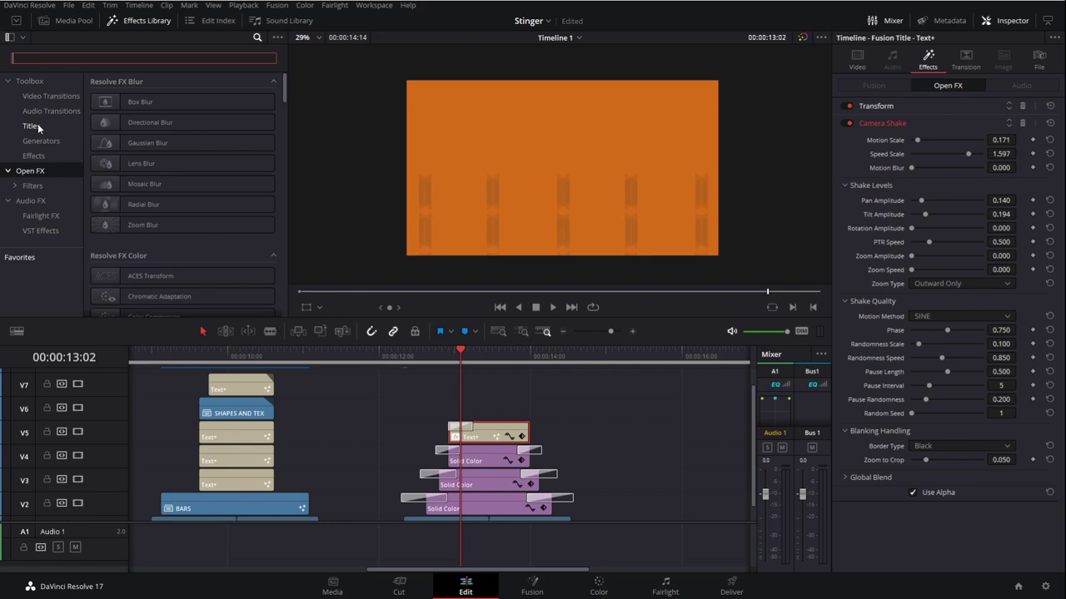
left_click(37, 124)
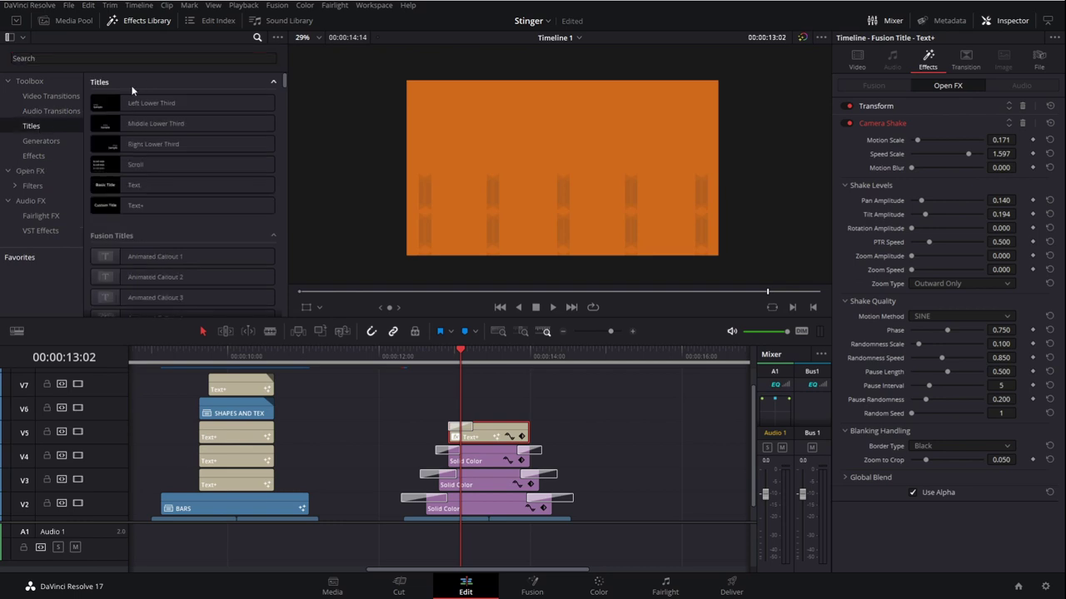
left_click(142, 205)
left_click_drag(142, 205, 479, 409)
left_click(511, 414)
scroll(479, 416, "up", 3)
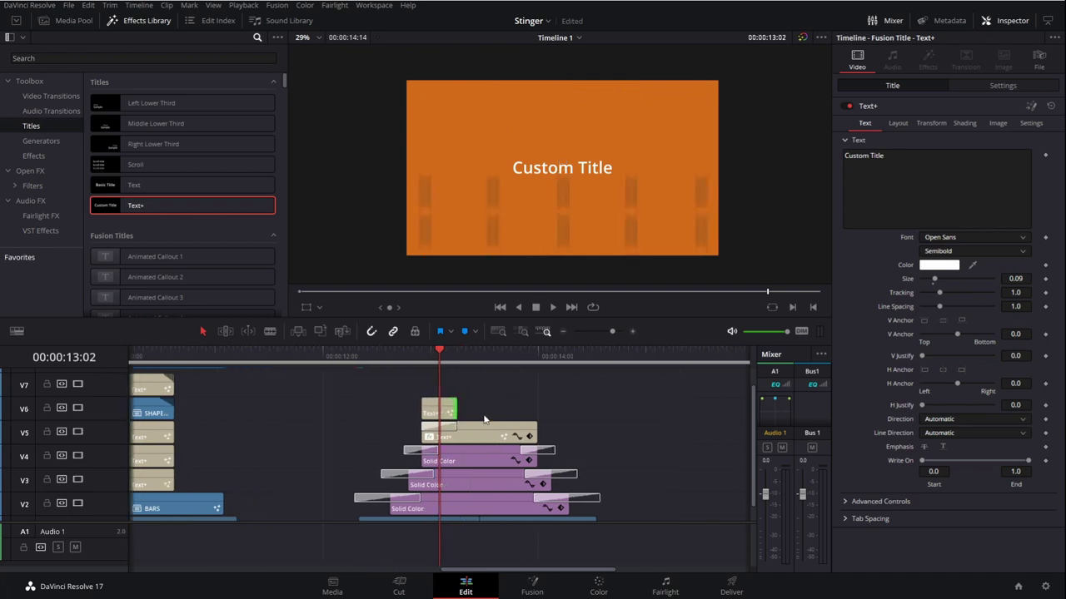
- Replace the new V6 title's default text with a capital O
left_click(889, 167)
key("ctrl+shift+Left")
key("ctrl+shift+Left")
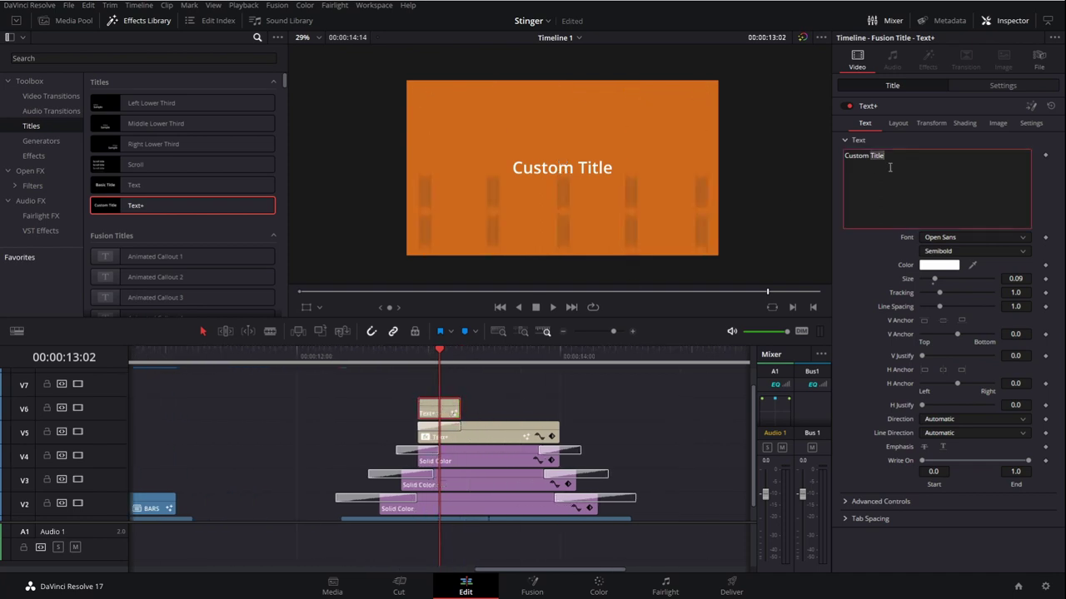
type("O")
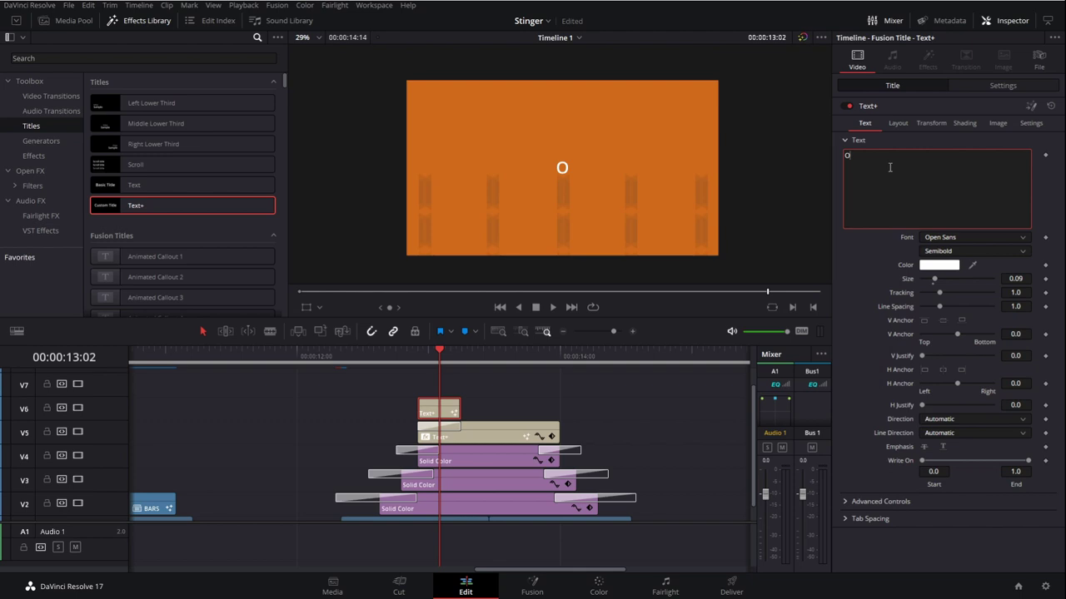
key("BackSpace")
type("0")
key("BackSpace")
type("O")
- Set the O title's font to NEXT ART and its size to 0.3052
left_click(971, 242)
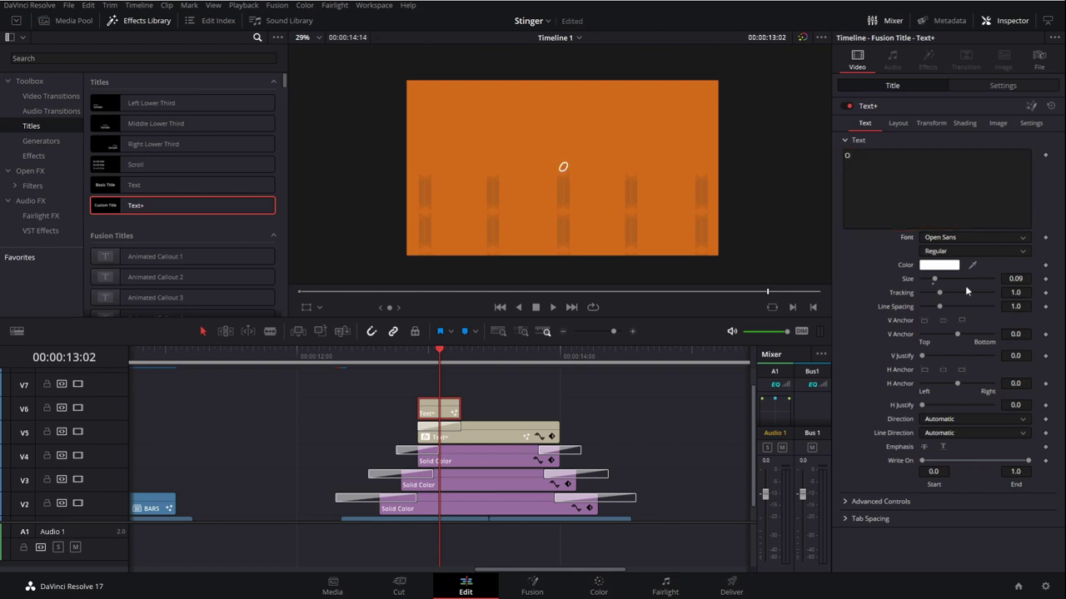
left_click(956, 362)
left_click_drag(1015, 278, 1053, 279)
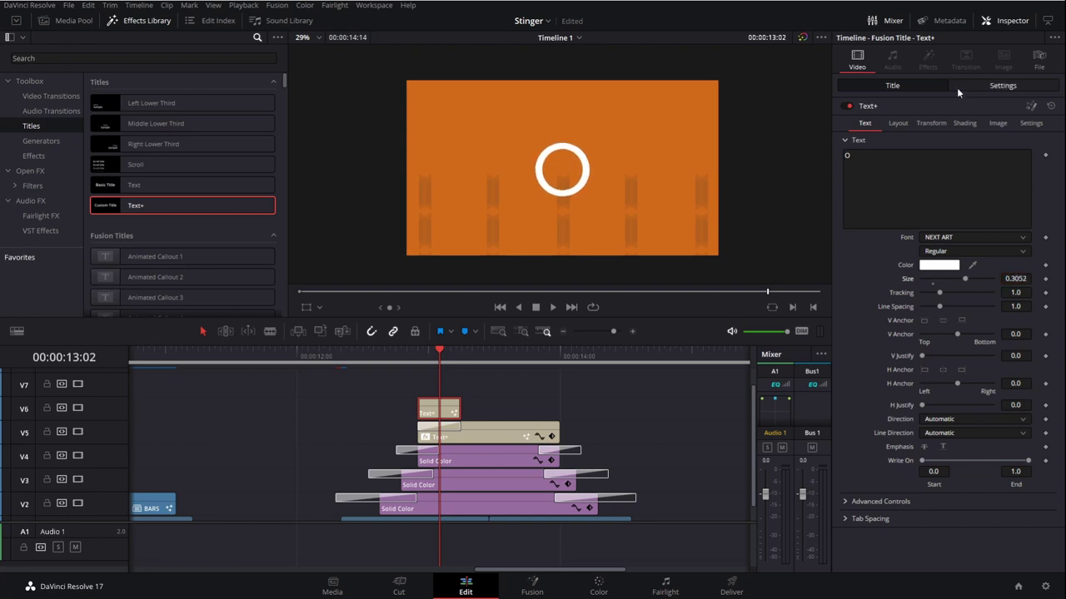
- Change the O's shading to a text outline and keyframe its 0.02 thickness at the clip's start, 00:00:12:22
left_click(964, 123)
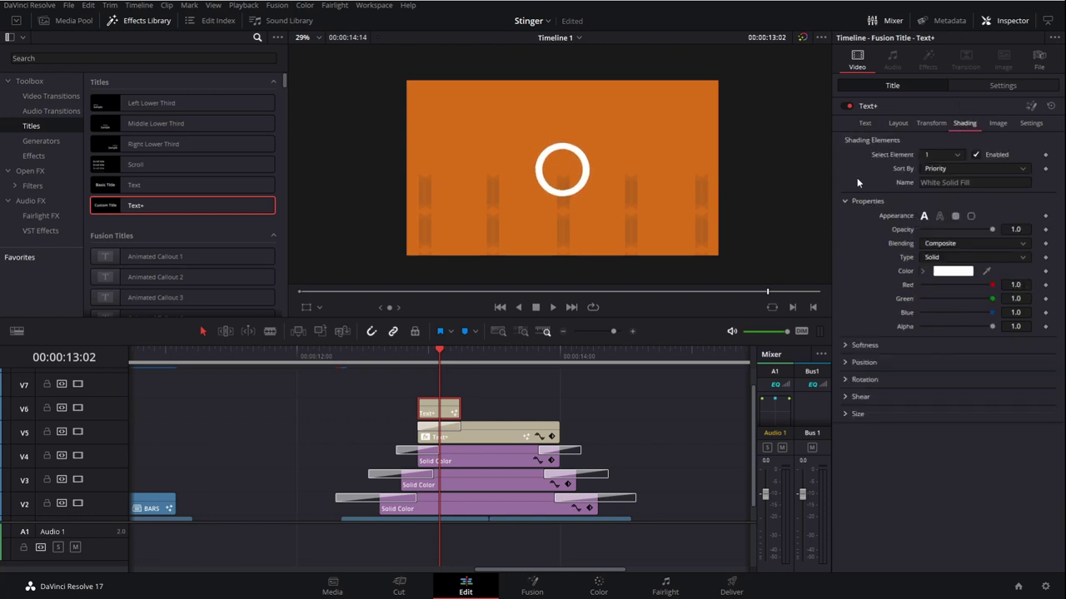
left_click(420, 363)
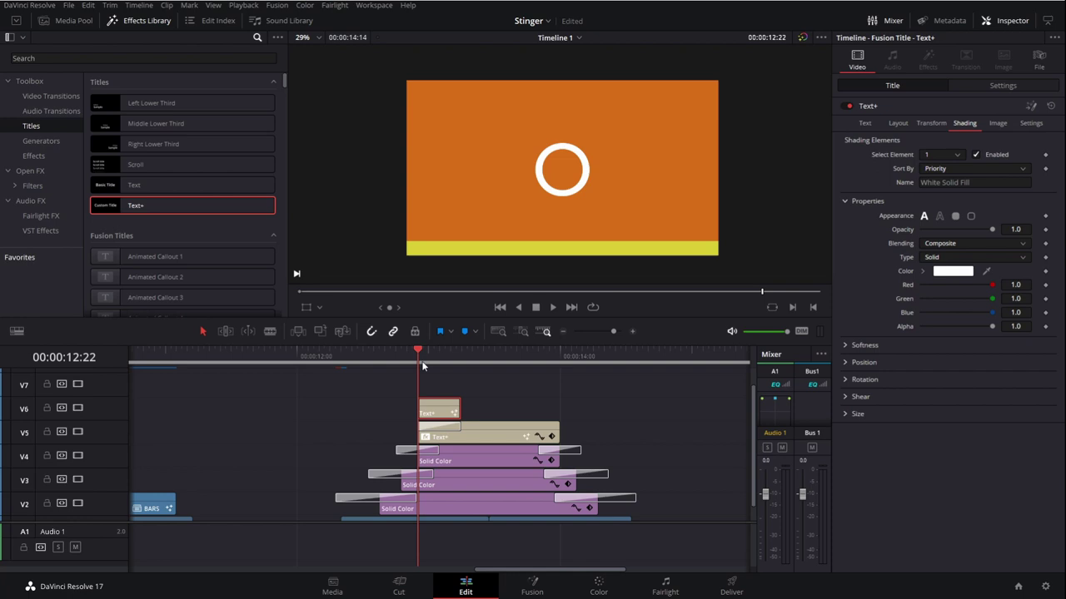
left_click(940, 216)
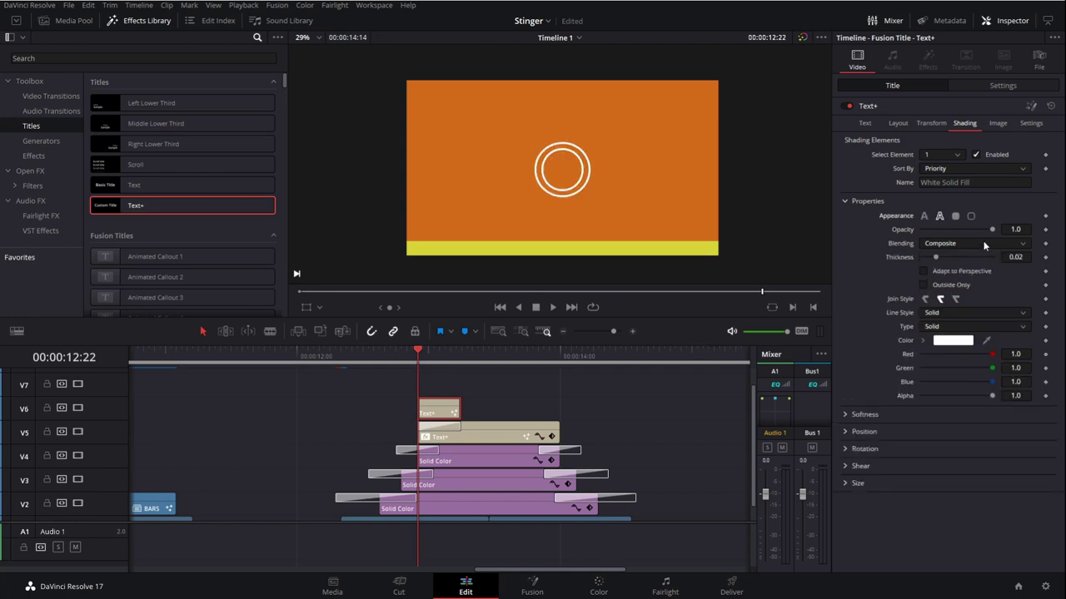
mouse_move(933, 258)
left_mouse_down()
mouse_move(915, 259)
mouse_move(934, 271)
left_mouse_up()
double_click(906, 255)
left_click(1046, 258)
- Keyframe the O's outline thickness to 0.0 at 00:00:13:04
left_click_drag(423, 358, 438, 357)
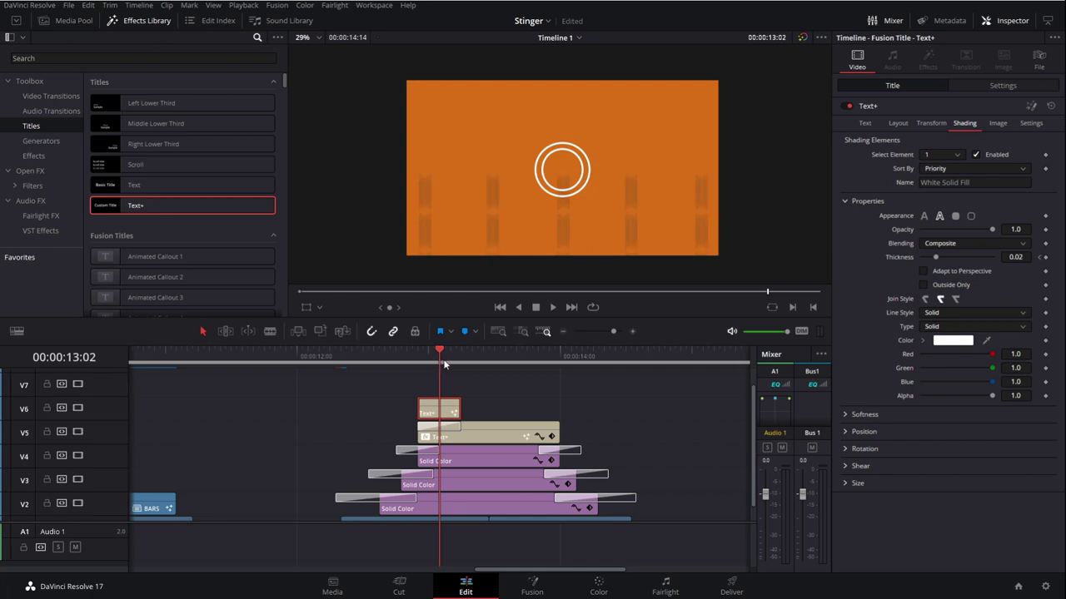
key("Right")
key("Right")
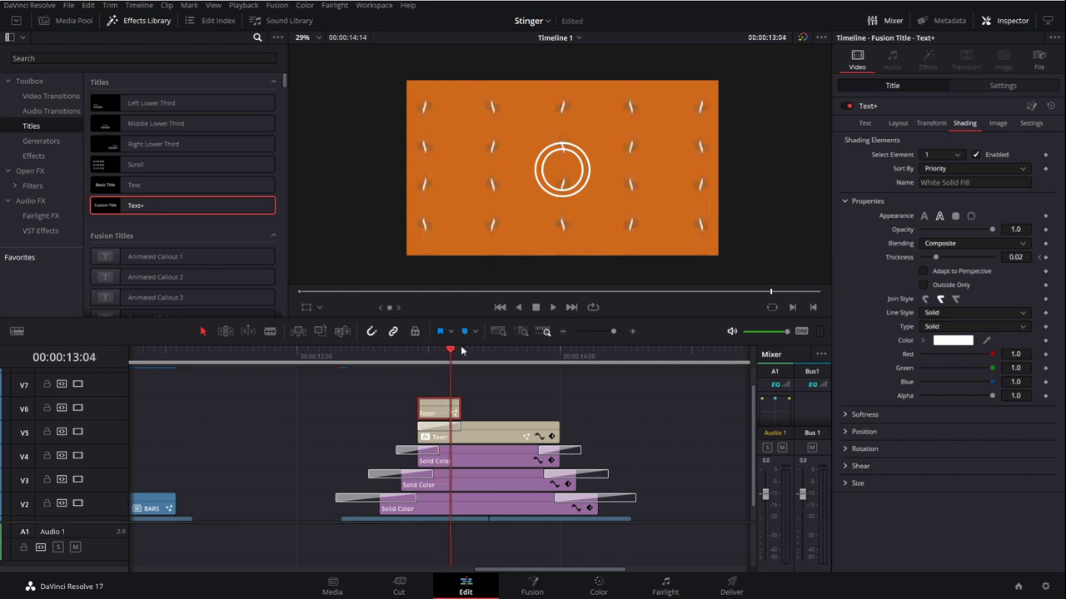
left_click_drag(935, 258, 870, 259)
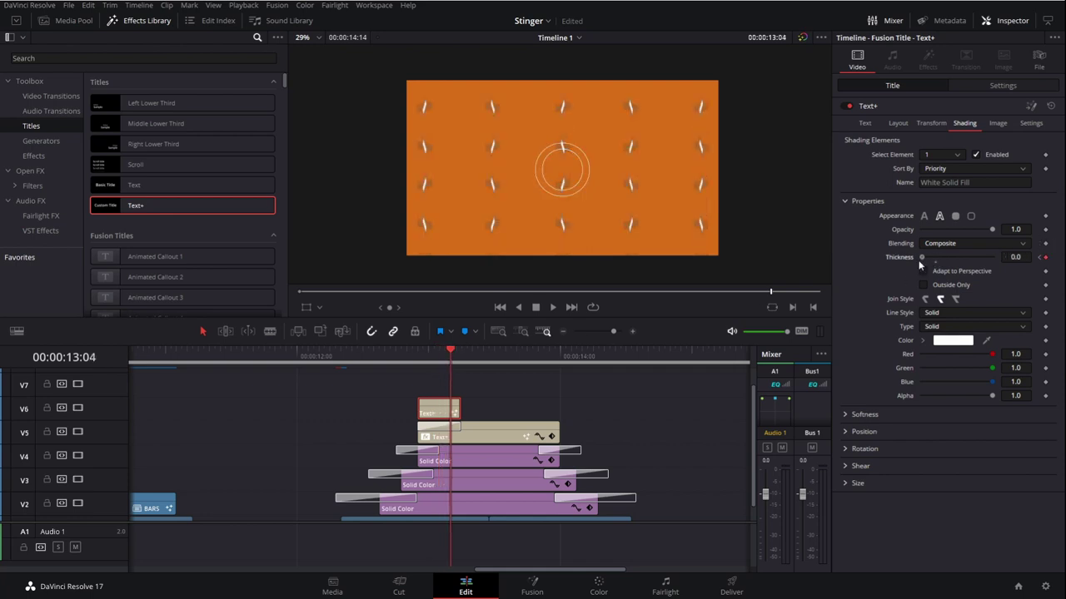
- Set the O title's layout size to 0.0 and keyframe it at the clip's start, 00:00:12:22
left_click(419, 358)
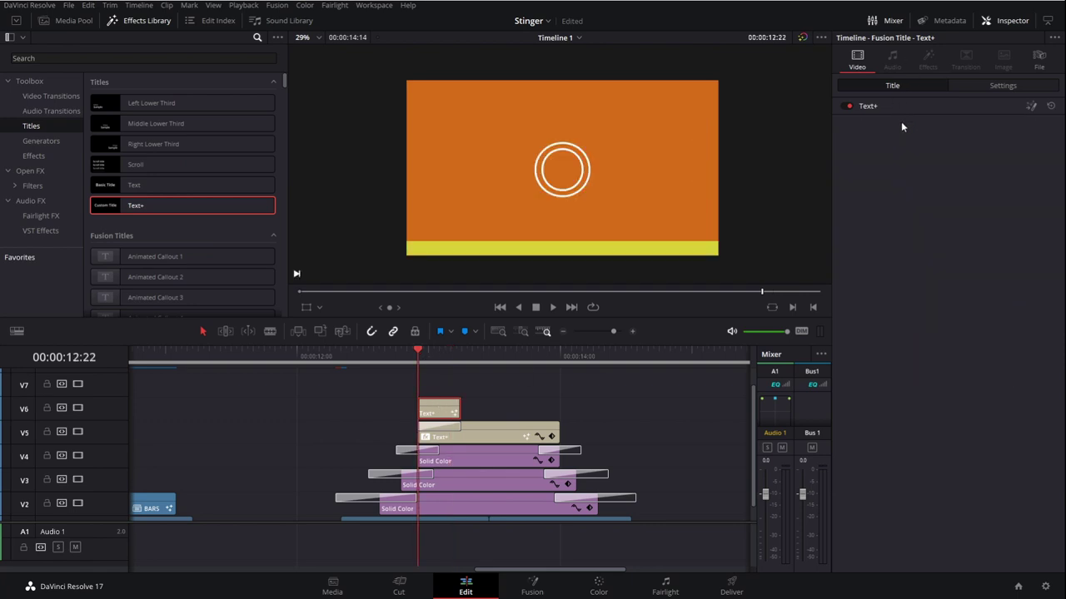
left_click(897, 122)
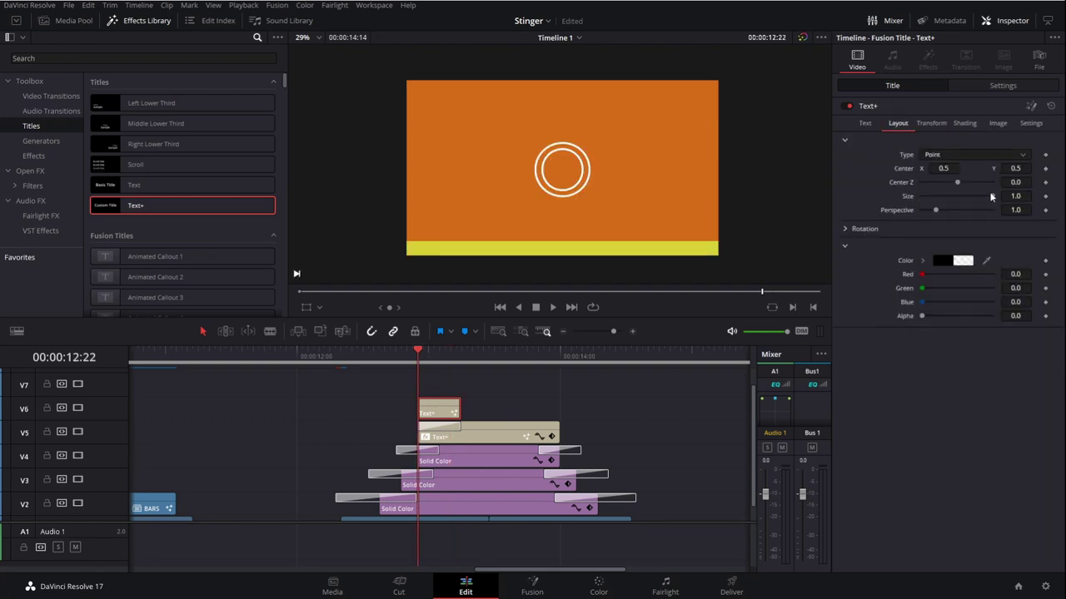
left_click_drag(992, 195, 910, 195)
left_click(1045, 196)
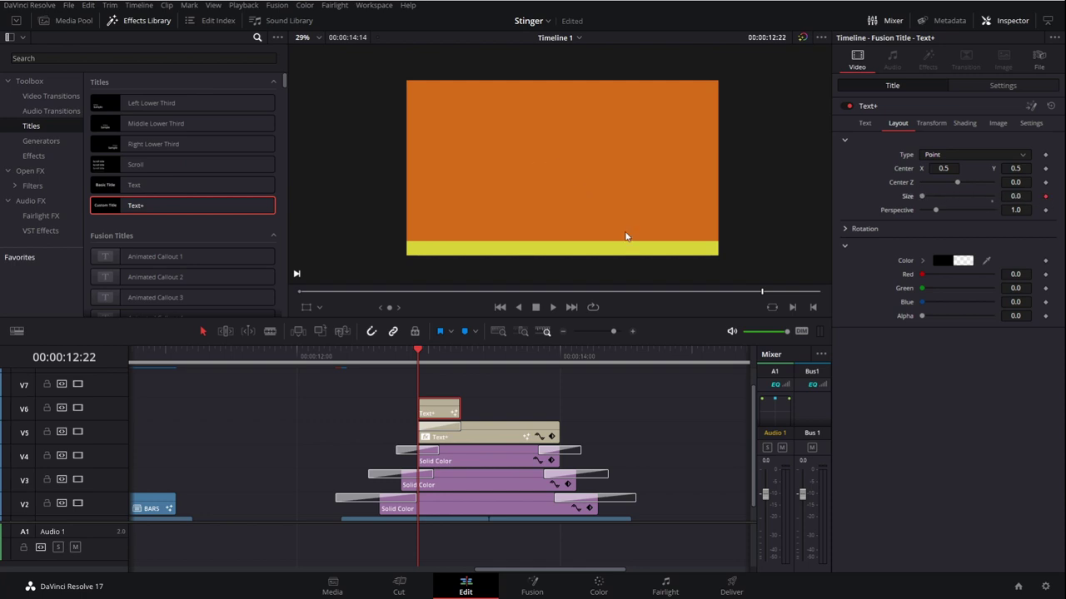
- Keyframe the O title's layout size to 1.0 at 00:00:13:04
left_click_drag(432, 358, 452, 362)
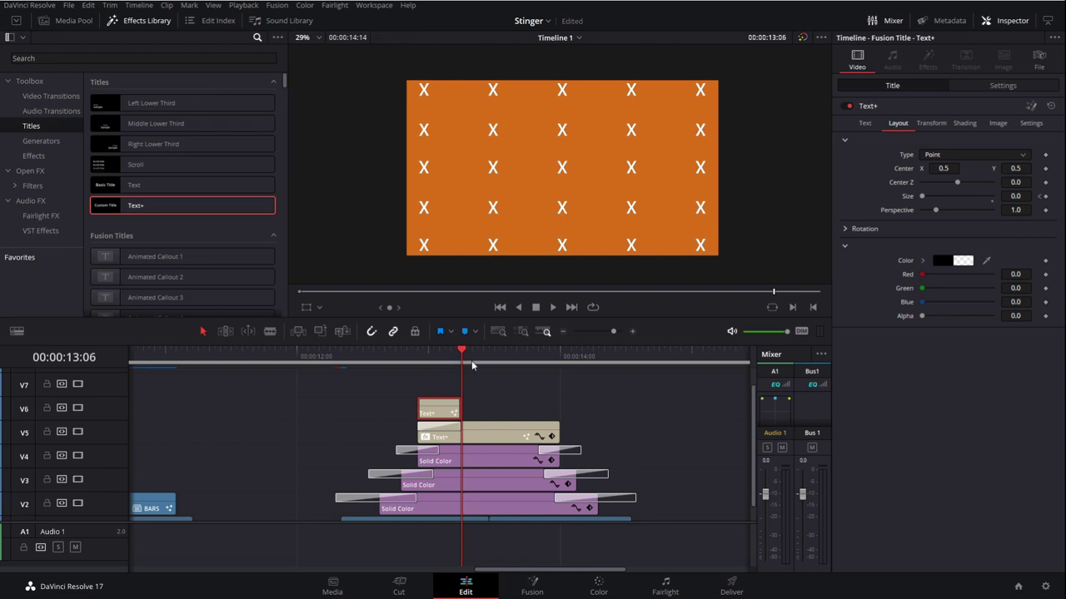
key("Left")
key("Left")
key("Left")
key("Right")
left_click_drag(925, 194, 989, 202)
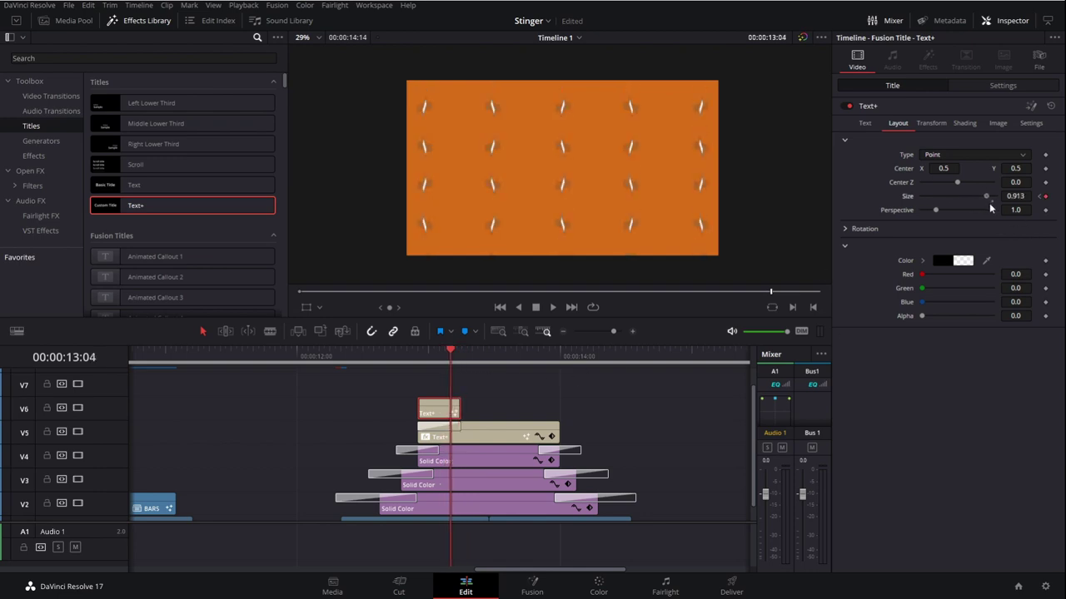
- Scrub through the start of the O title to preview the growing circle animation
left_click(416, 358)
left_click_drag(434, 358, 422, 358)
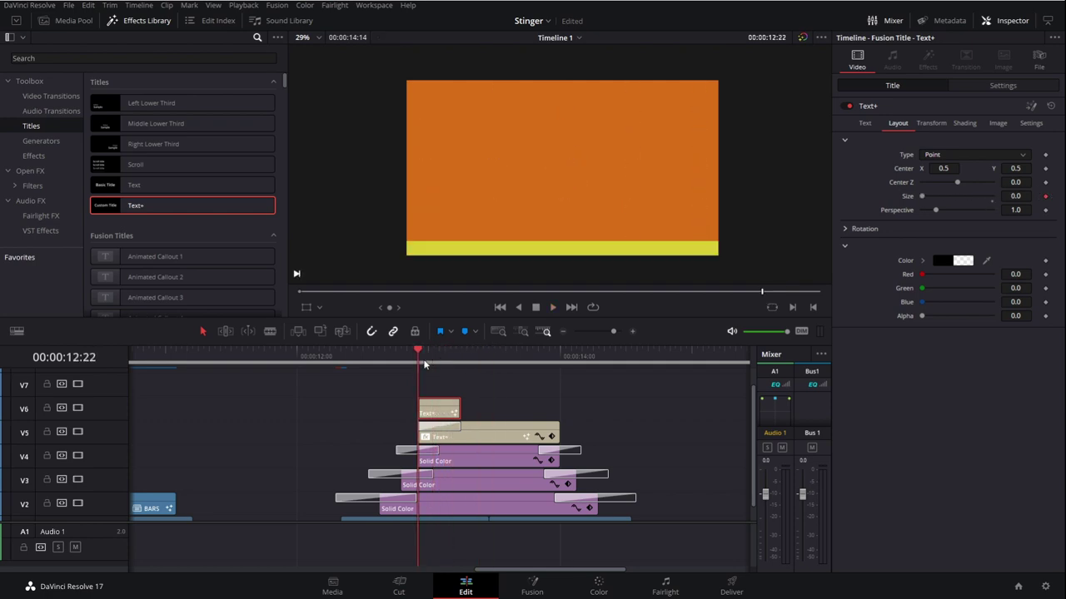
left_click(440, 359)
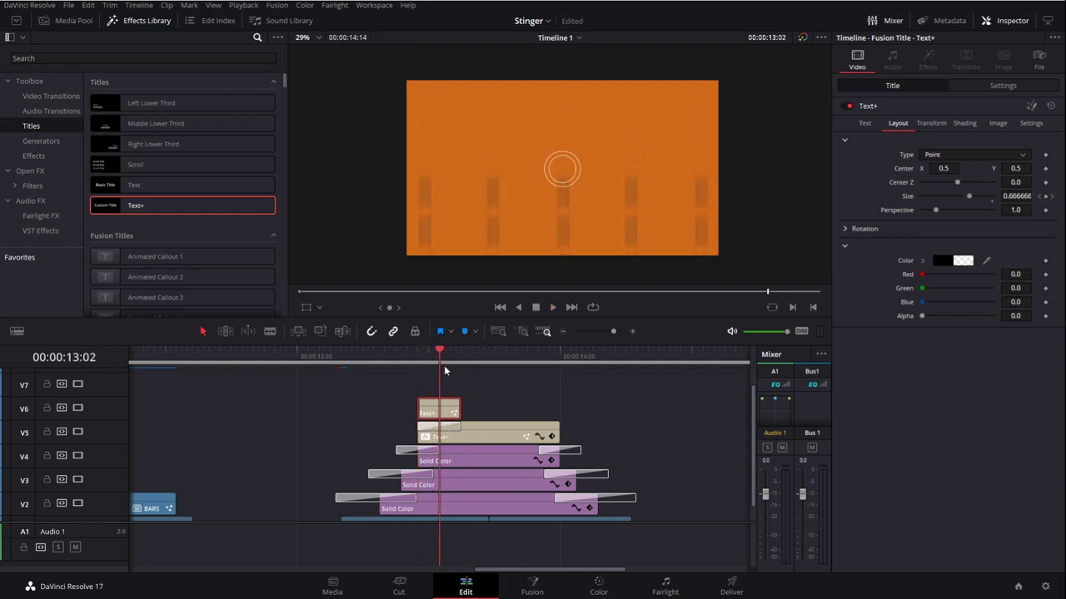
- Increase the outline thickness at the O title's starting keyframe and play back the circle animation
left_click(963, 124)
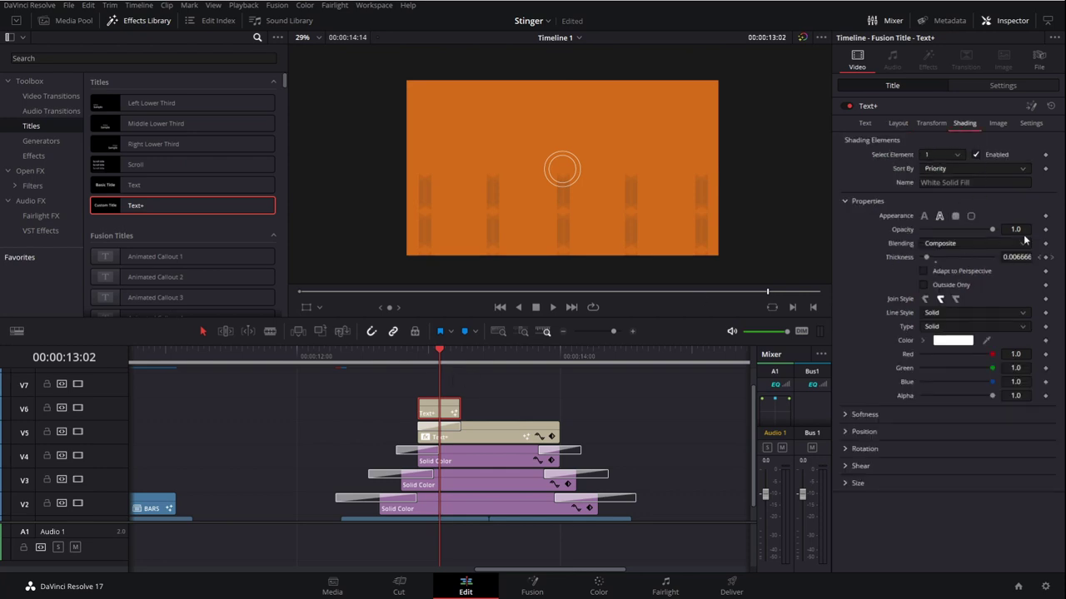
left_click(1052, 257)
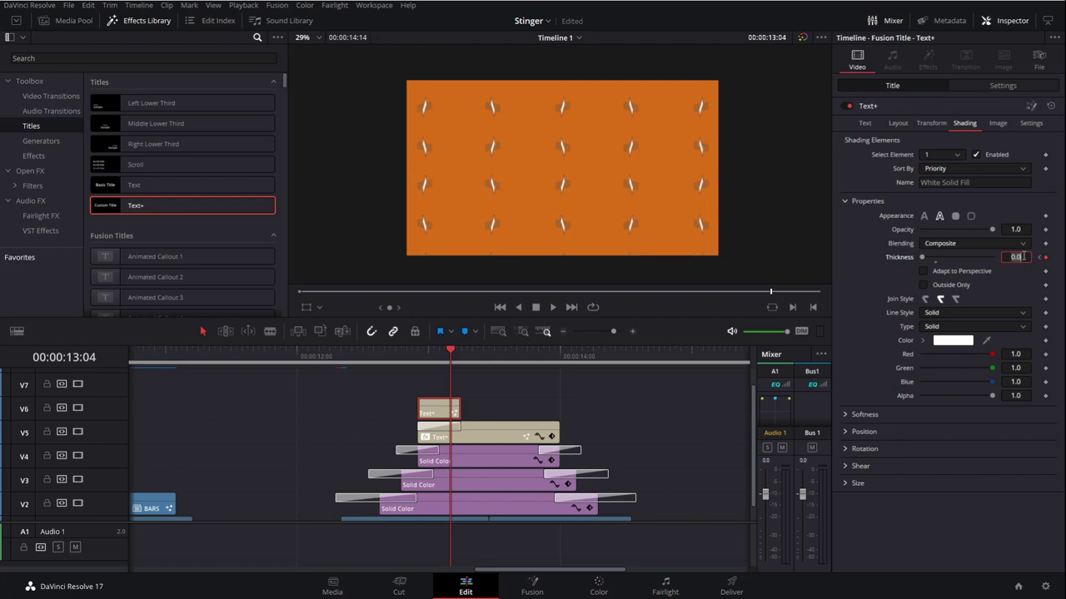
left_click_drag(437, 356, 417, 356)
left_click_drag(1015, 258, 1030, 257)
left_click(530, 384)
key("space")
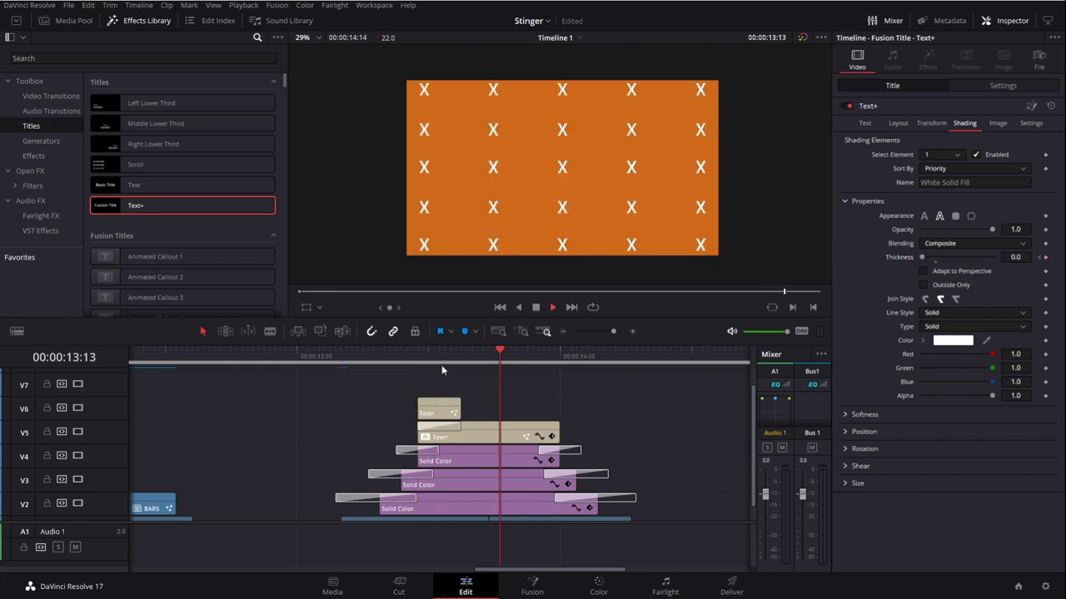
key("space")
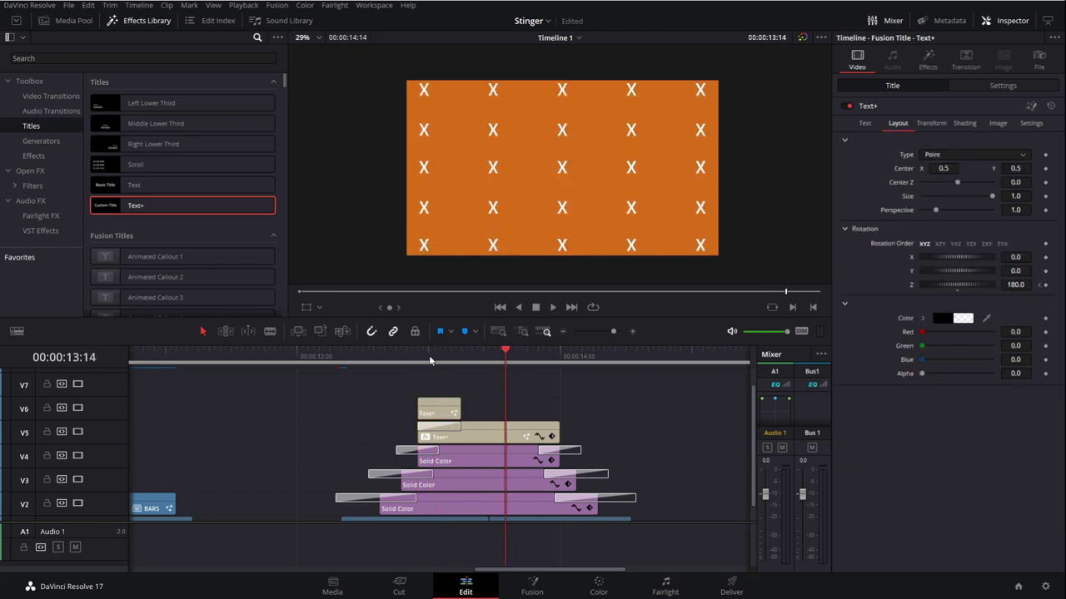
left_click(432, 359)
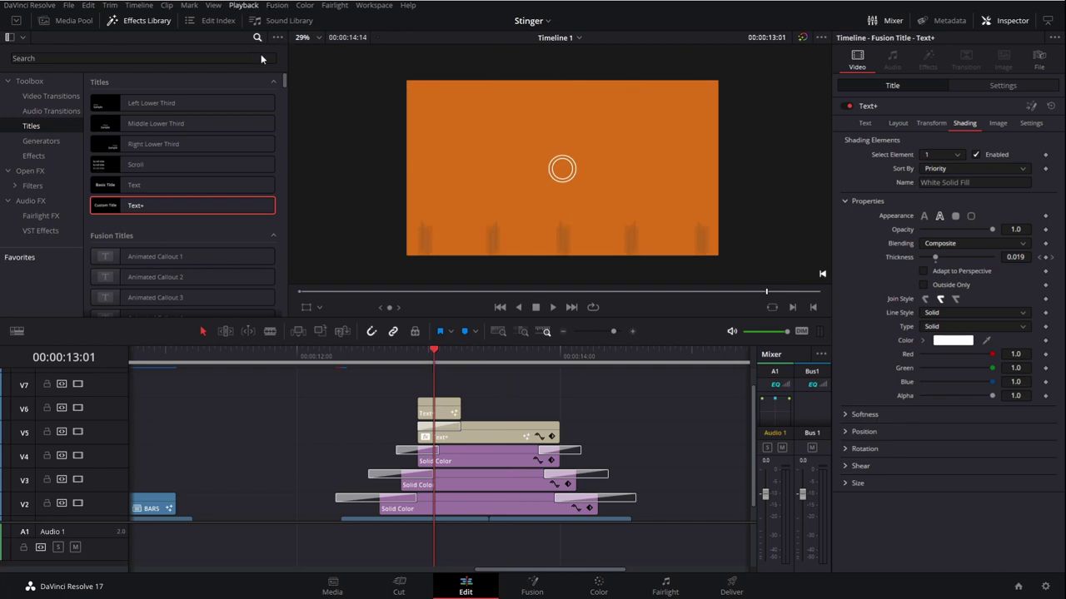
- Show the O title's on-screen controls and move the circle to the frame's lower left, about X 0.217, Y 0.285
left_click(437, 414)
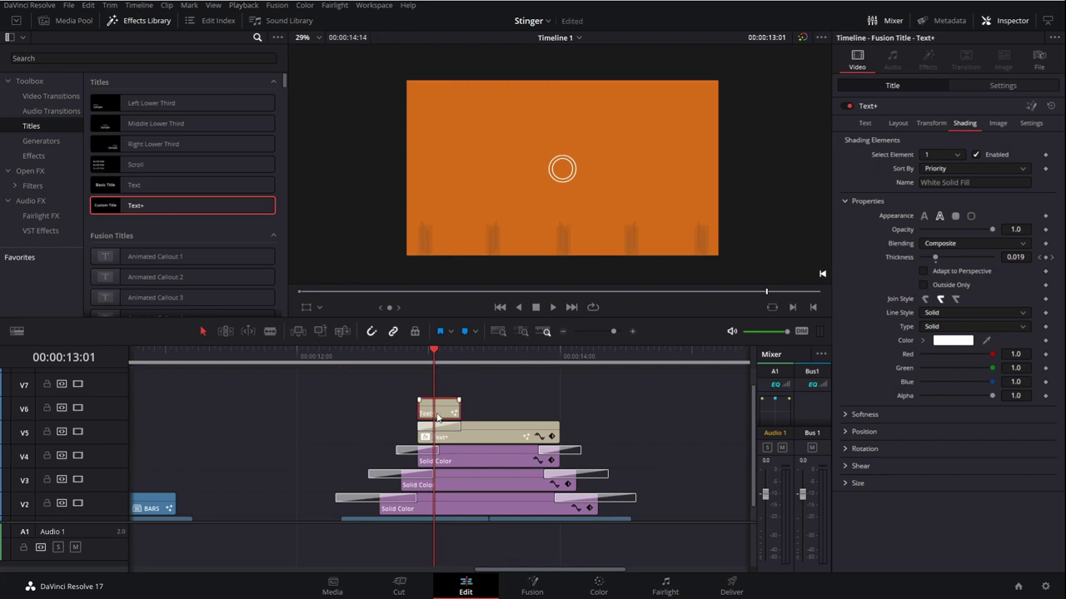
left_click(898, 123)
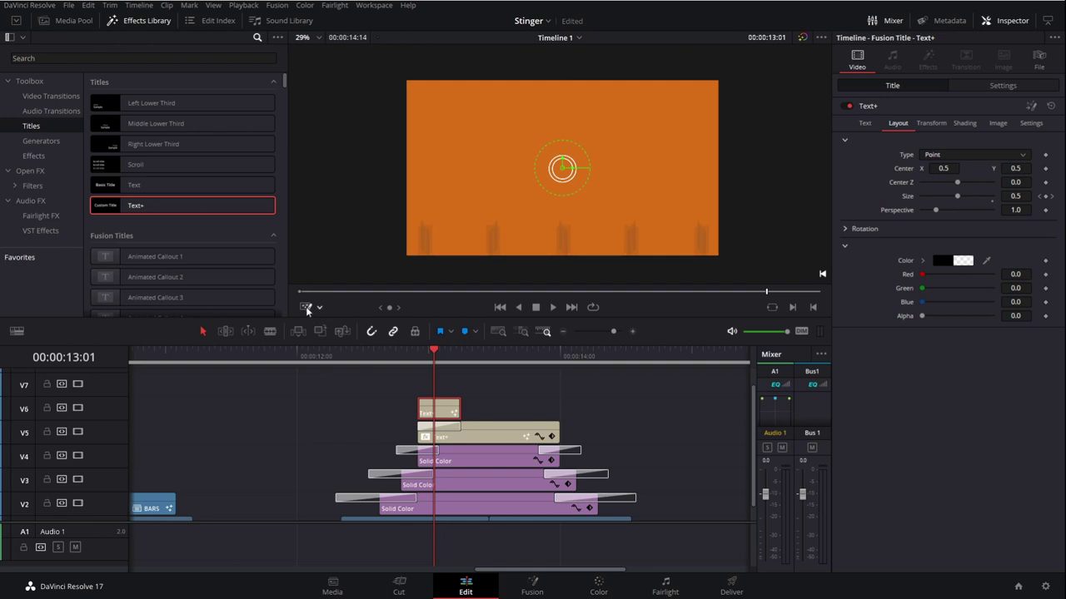
left_click_drag(562, 175, 474, 205)
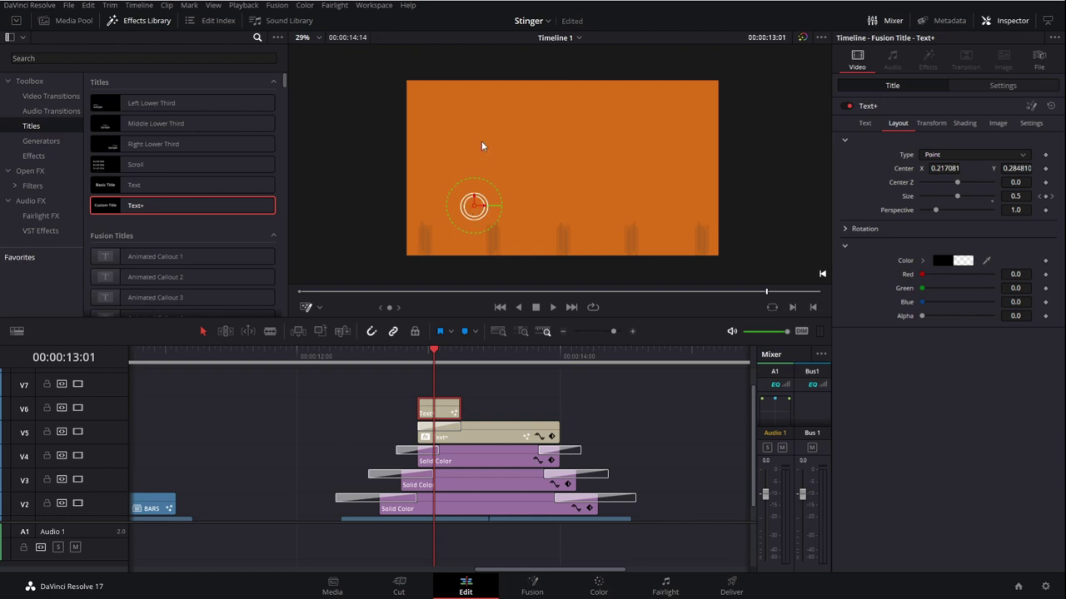
- Duplicate the O title directly after itself on V6 and move the copy's circle to the frame's upper right
left_click_drag(440, 410, 486, 410, "alt")
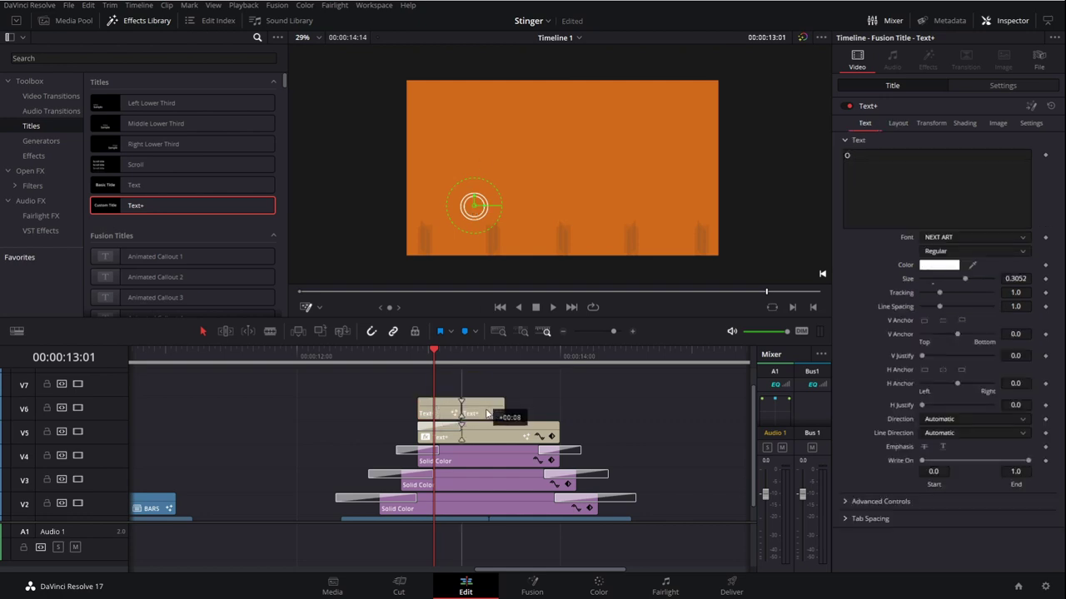
left_click(478, 360)
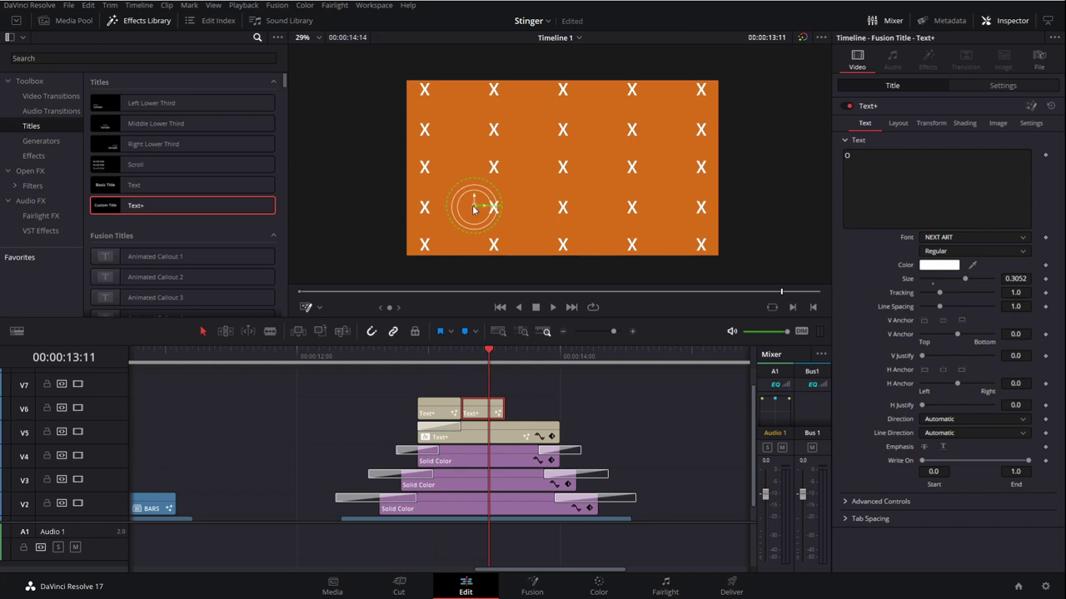
left_click_drag(476, 208, 656, 123)
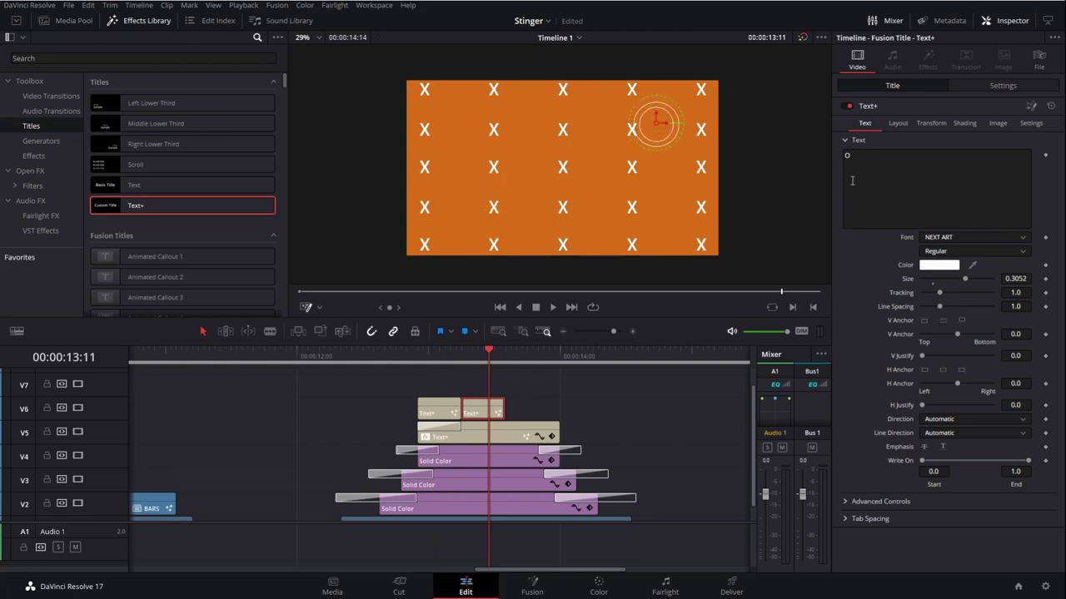
left_click(929, 123)
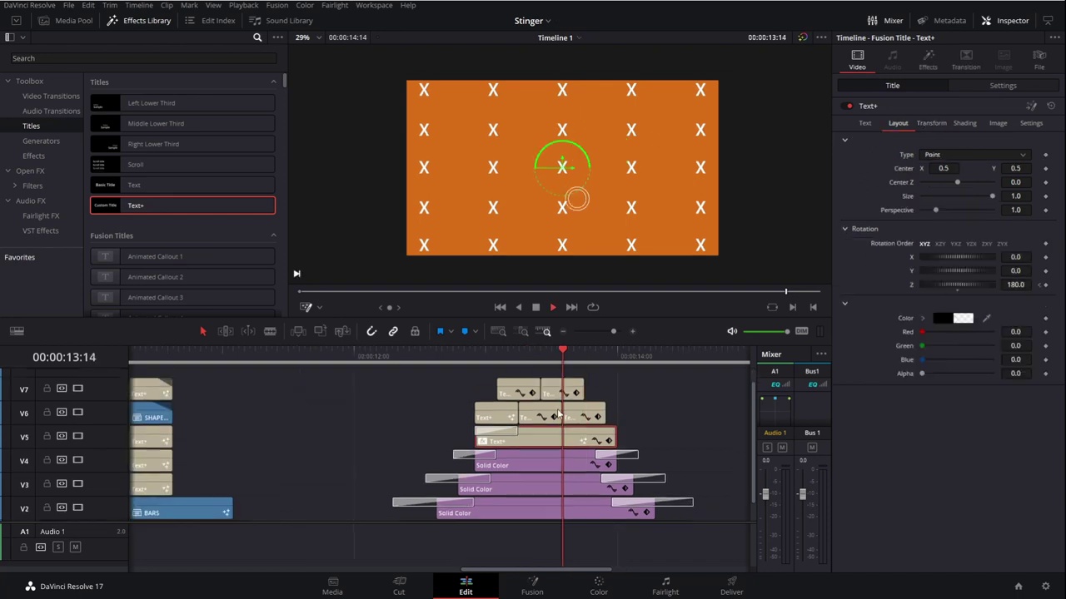
scroll(429, 393, "left", 3)
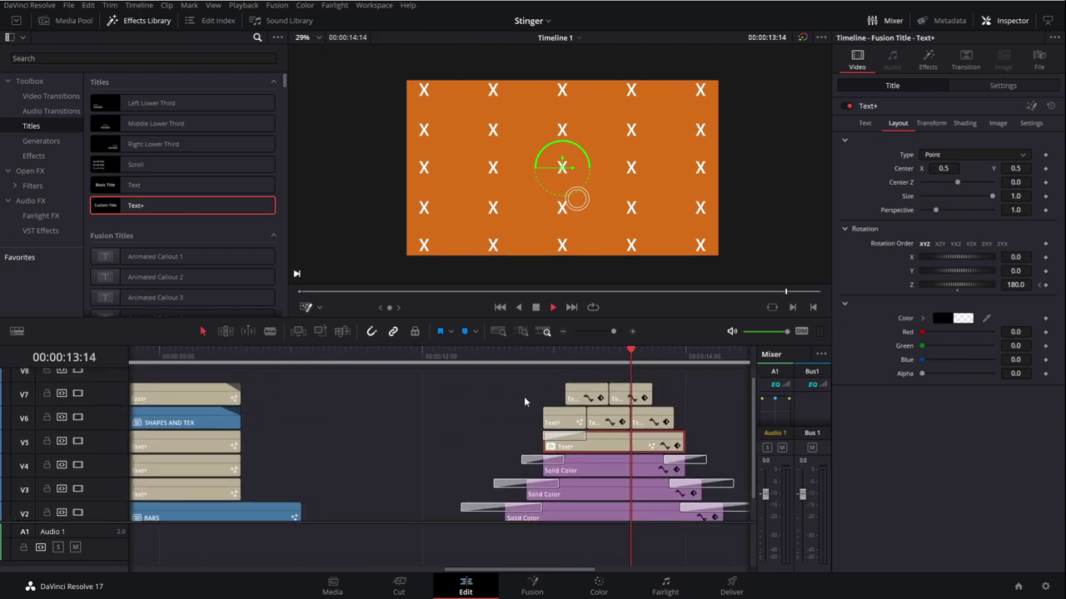
- Combine the X pattern and circle titles on V5 to V7 into a compound clip named shapes
scroll(687, 400, "down", 1)
scroll(679, 388, "right", 2)
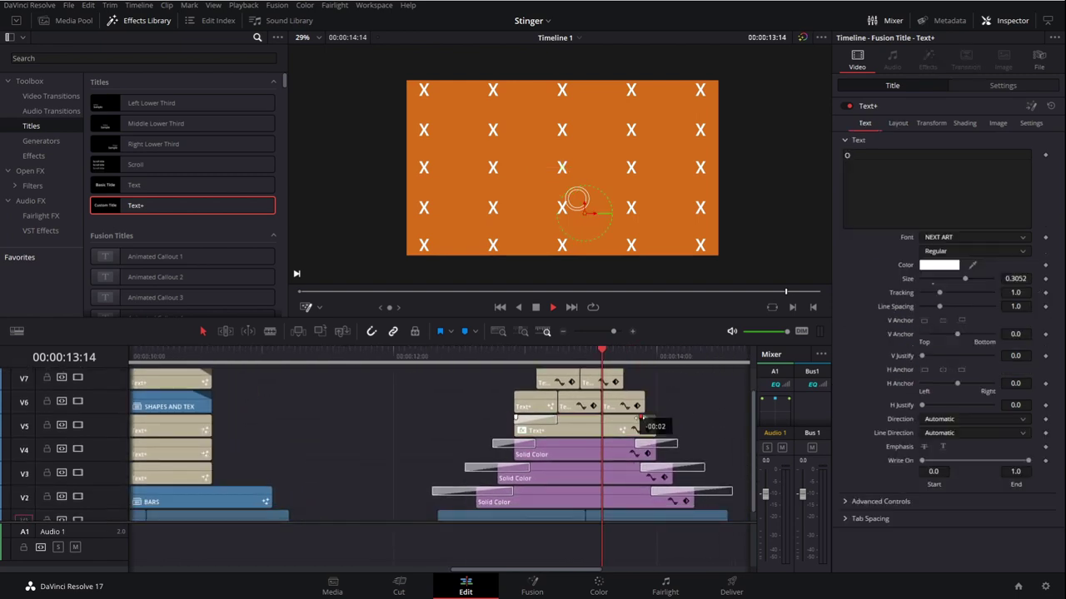
left_click_drag(673, 373, 511, 419)
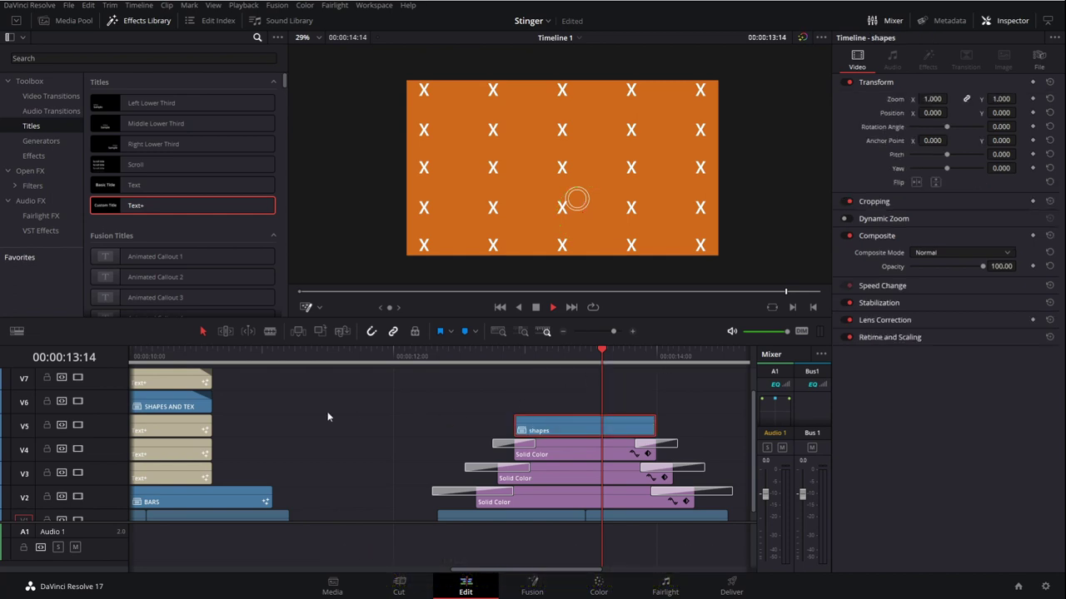
left_click_drag(327, 417, 331, 413)
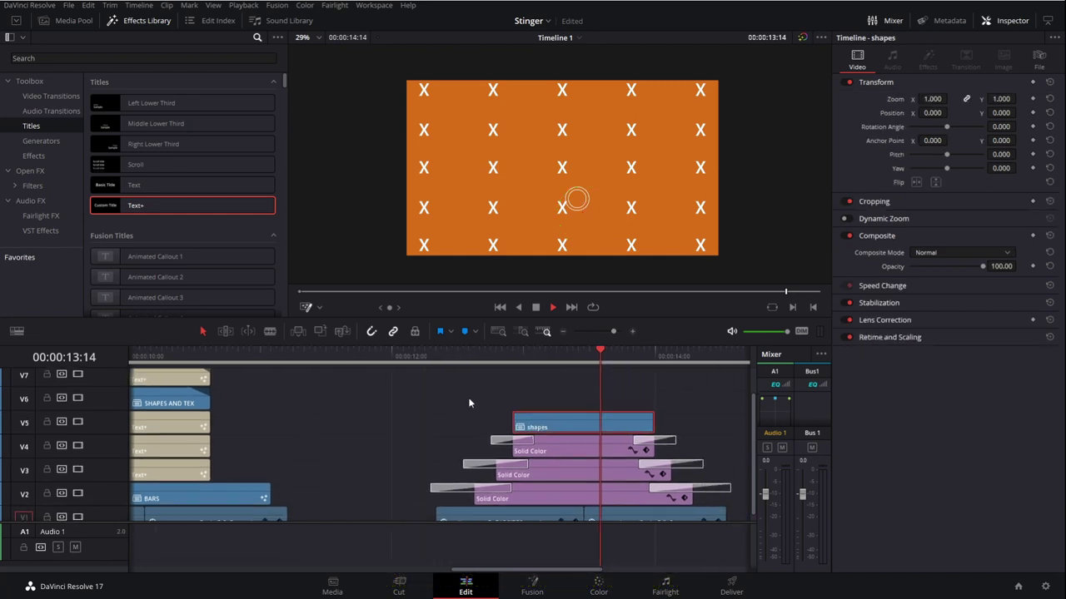
left_click_drag(407, 406, 392, 421)
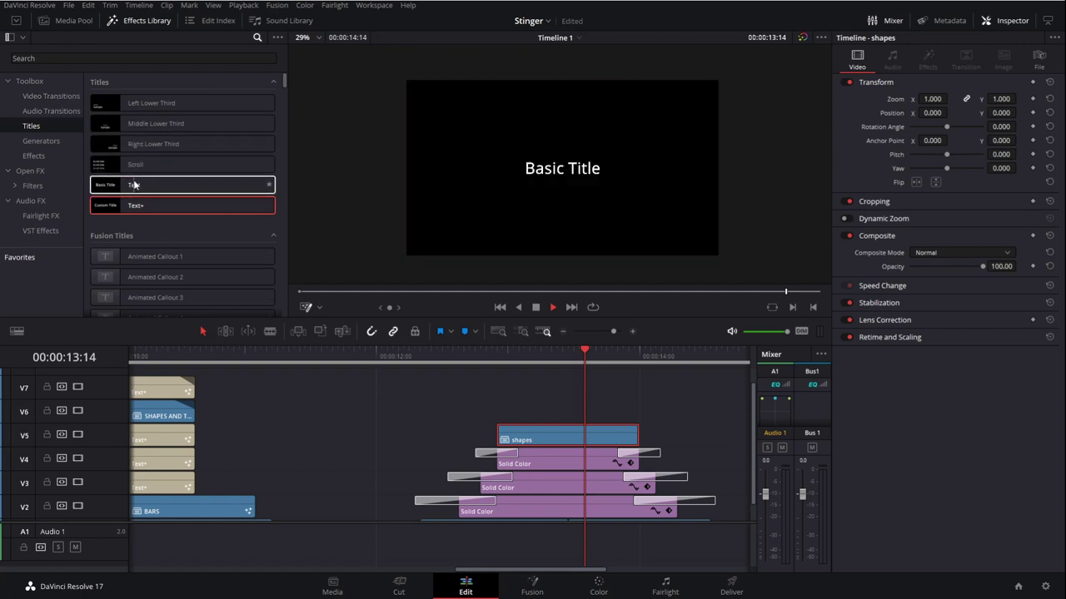
- Add a Text+ title on V6 above the shapes clip and cut away the part beyond the clip's end
left_click_drag(133, 205, 500, 409)
key("b")
left_click(635, 409)
key("a")
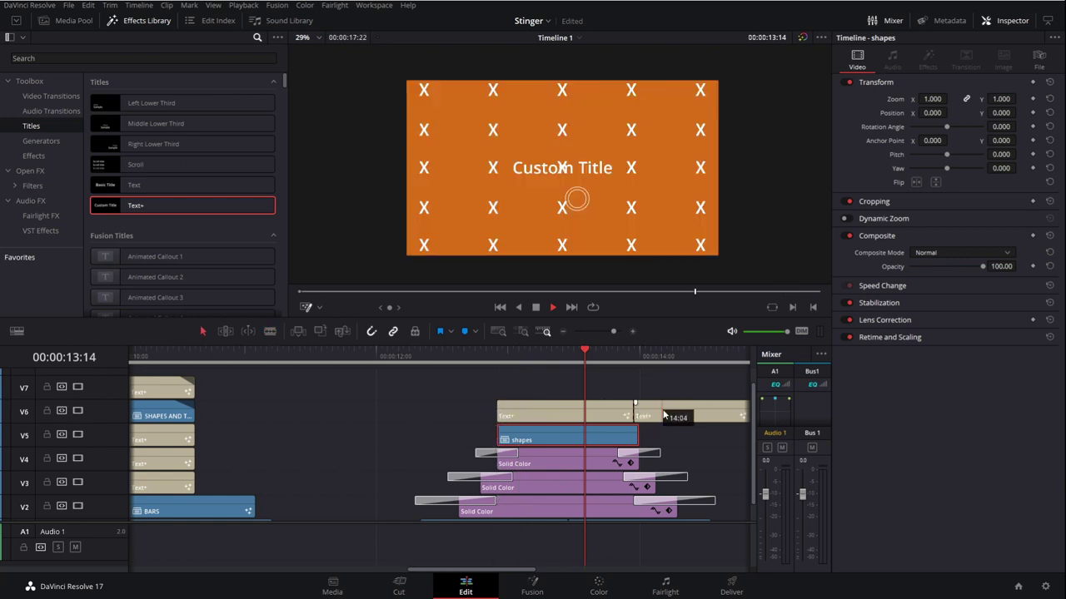
left_click_drag(664, 415, 632, 408)
left_click(598, 407)
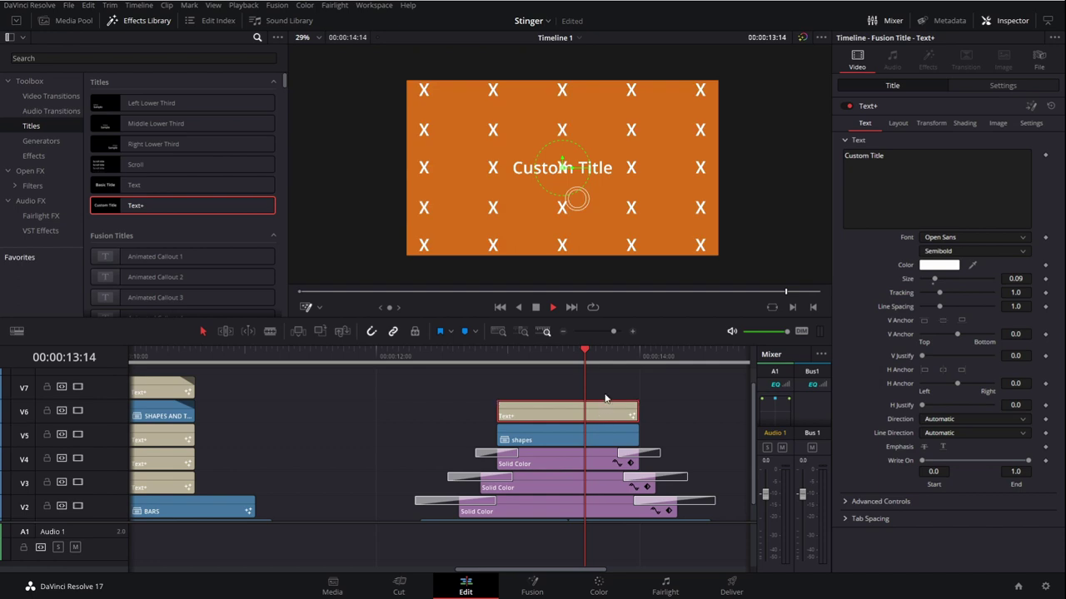
- Make the new title read SUALVI in black Messages Regular at size 0.2509
left_click_drag(553, 356, 568, 356)
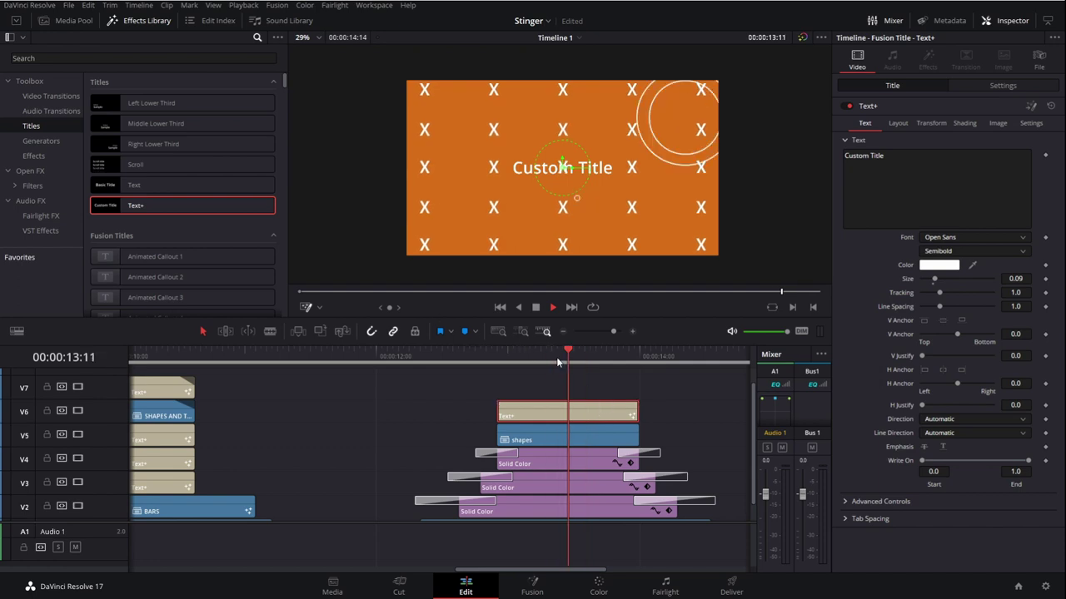
left_click(997, 188)
type("SUALVI")
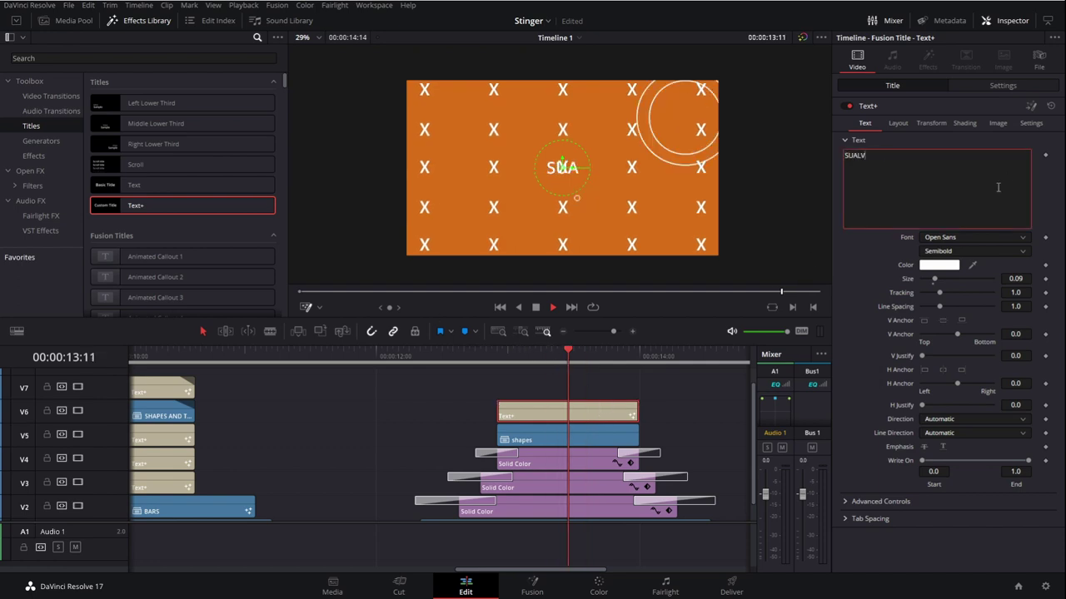
left_click(956, 237)
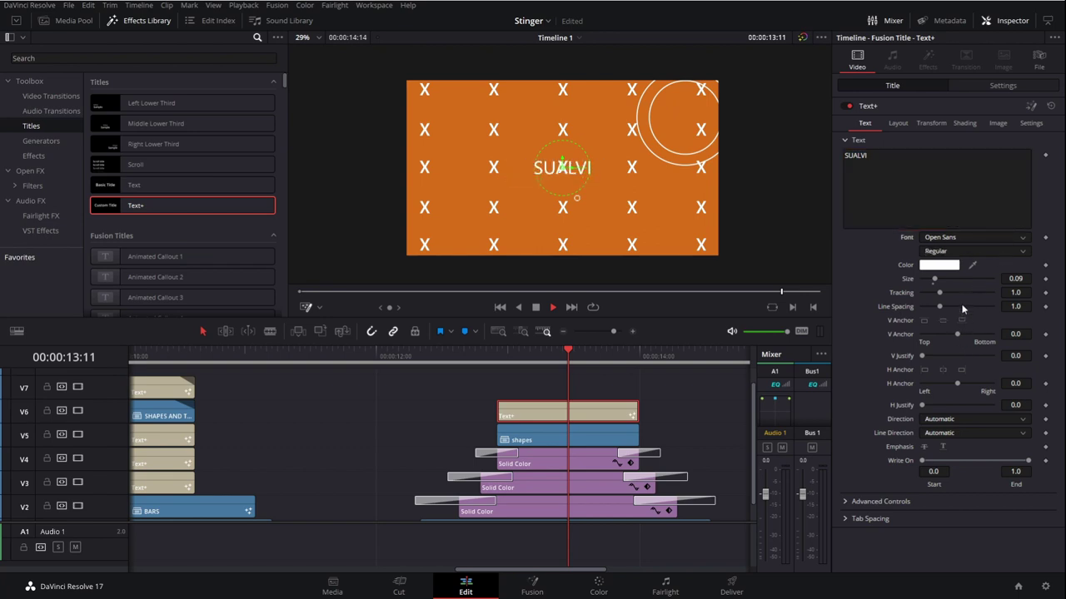
left_click(950, 364)
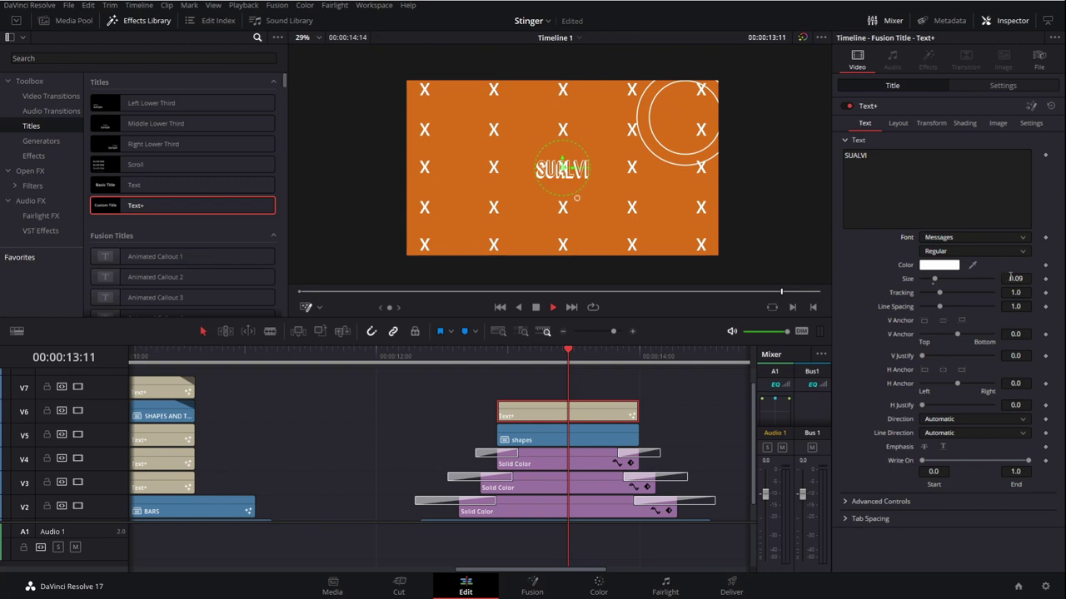
left_click_drag(1010, 278, 1063, 278)
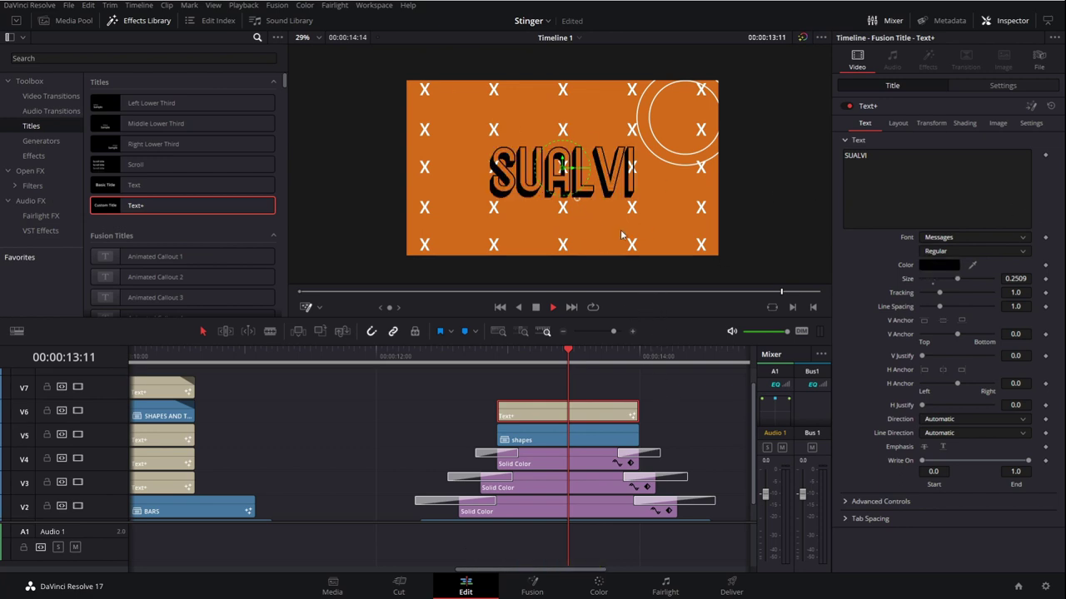
- Move the SUALVI title clip up to V7
left_click(440, 412)
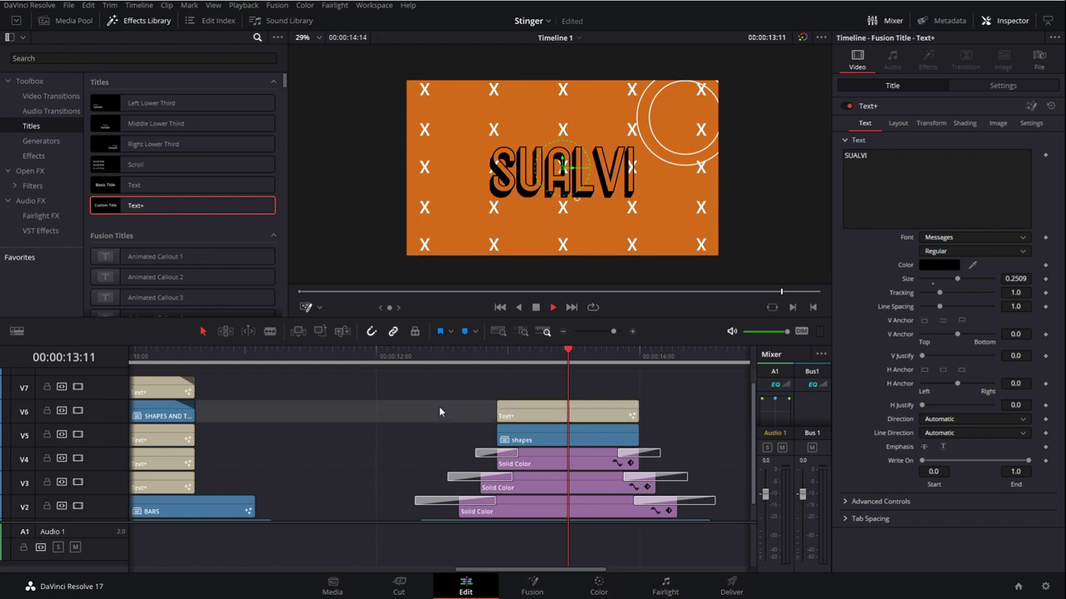
left_click_drag(565, 416, 542, 440)
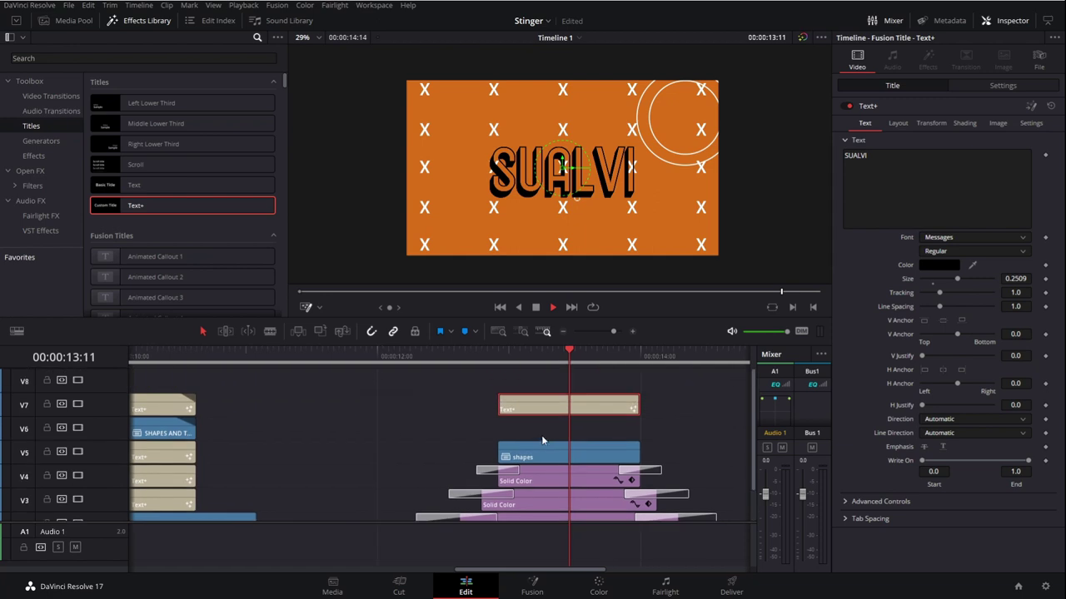
- Combine the three Solid Color clips on V2 to V4 into a compound clip named background
scroll(542, 441, "down", 2)
left_click(552, 441)
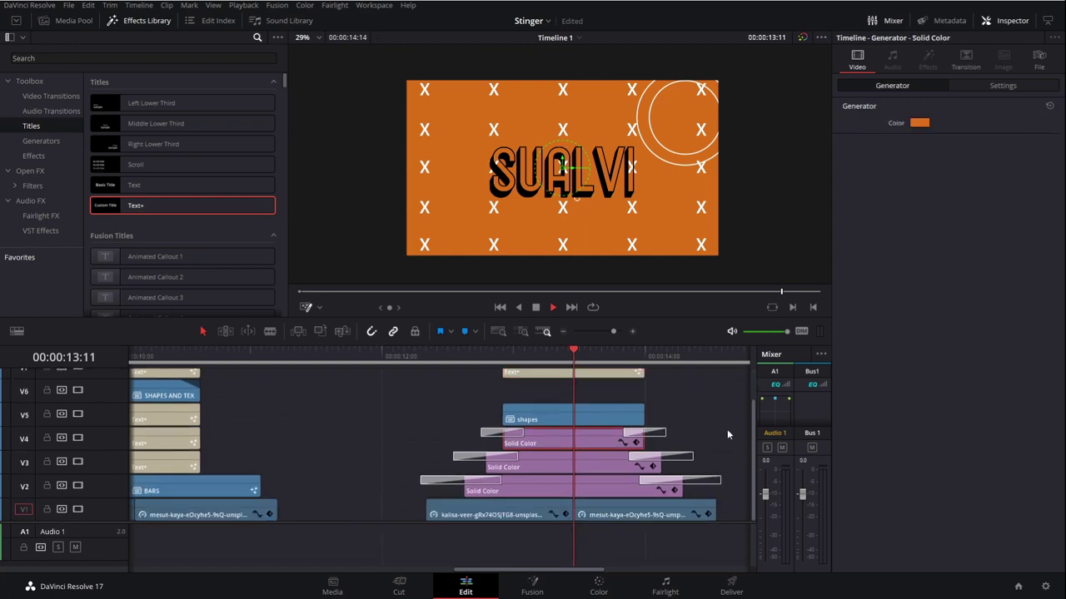
scroll(315, 475, "left", 2)
left_click(269, 478)
scroll(466, 412, "right", 4)
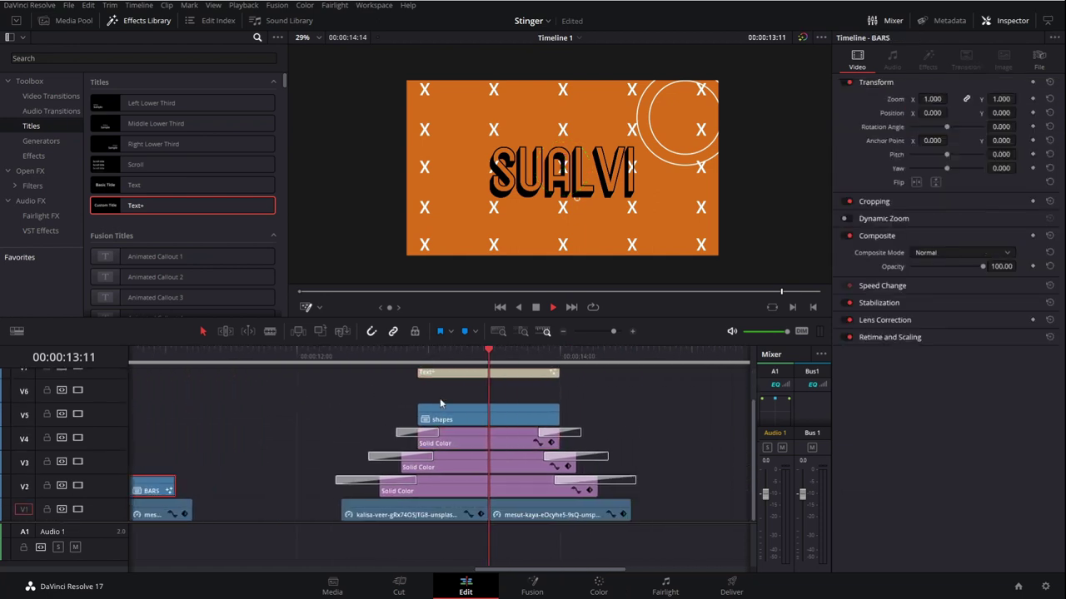
left_click_drag(610, 443, 337, 492)
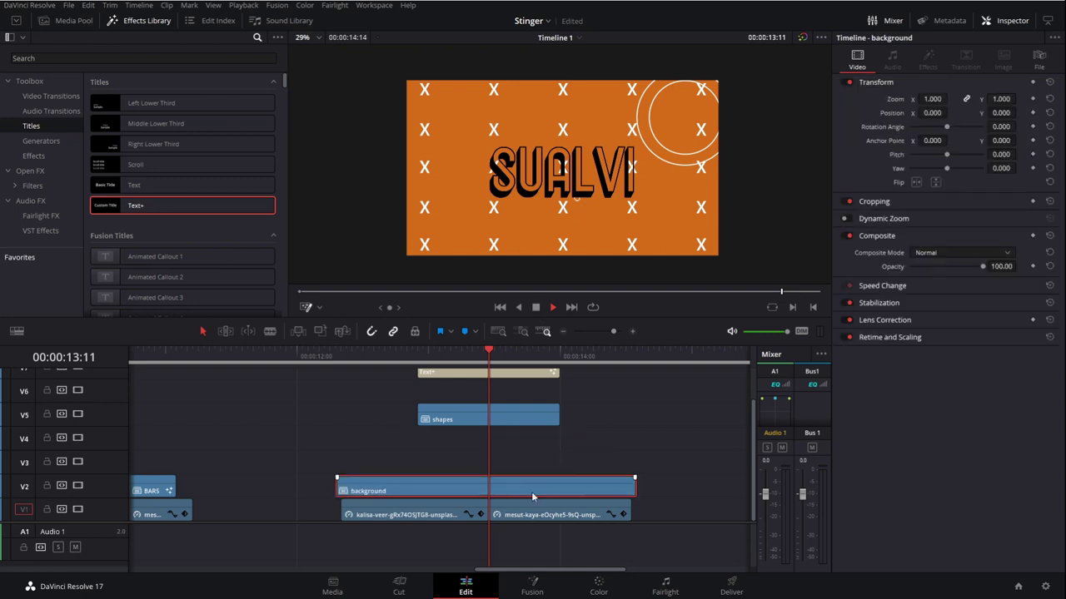
- Place the playhead at 00:00:12:13 and lower the shapes clip to V3, directly above the background clip
left_click(368, 360)
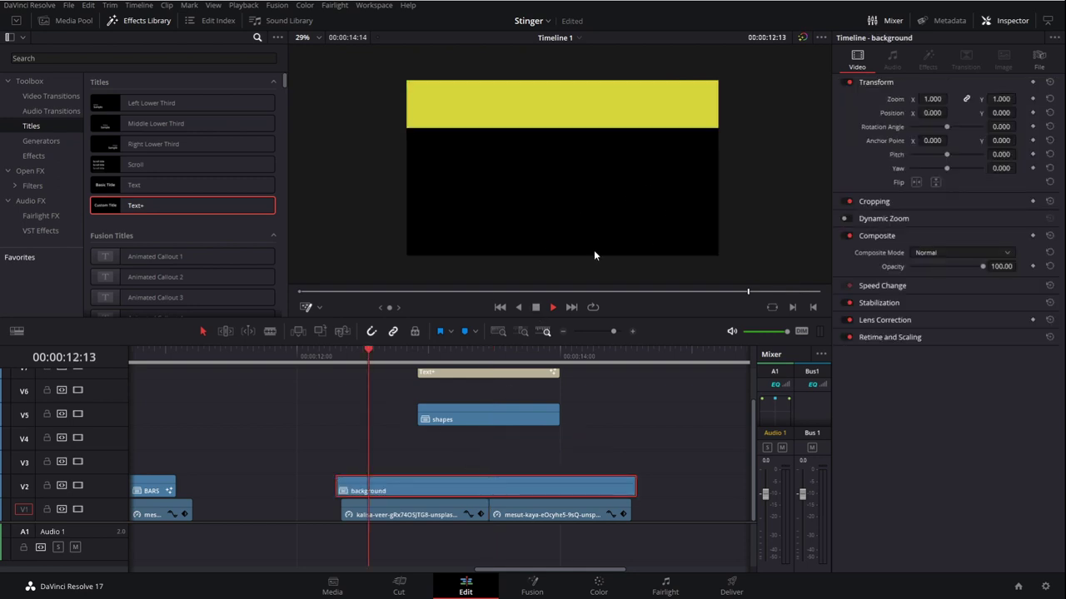
left_click_drag(500, 426, 494, 461)
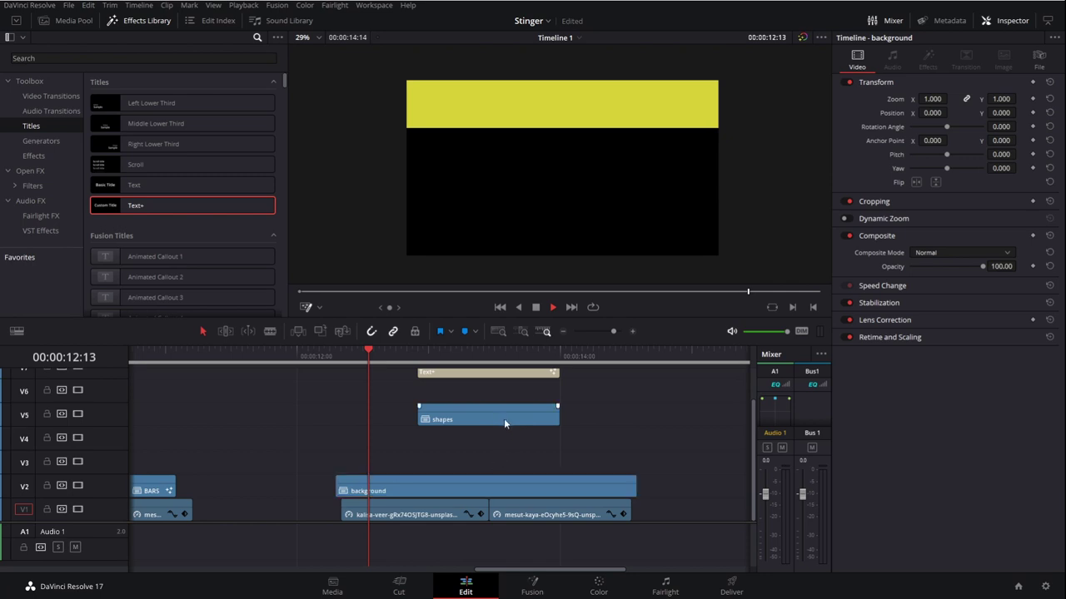
left_click_drag(503, 423, 500, 452)
- Search the Open FX effects for luma with the background clip selected, preview the Luma Keyer, and clear the search
left_click(488, 482)
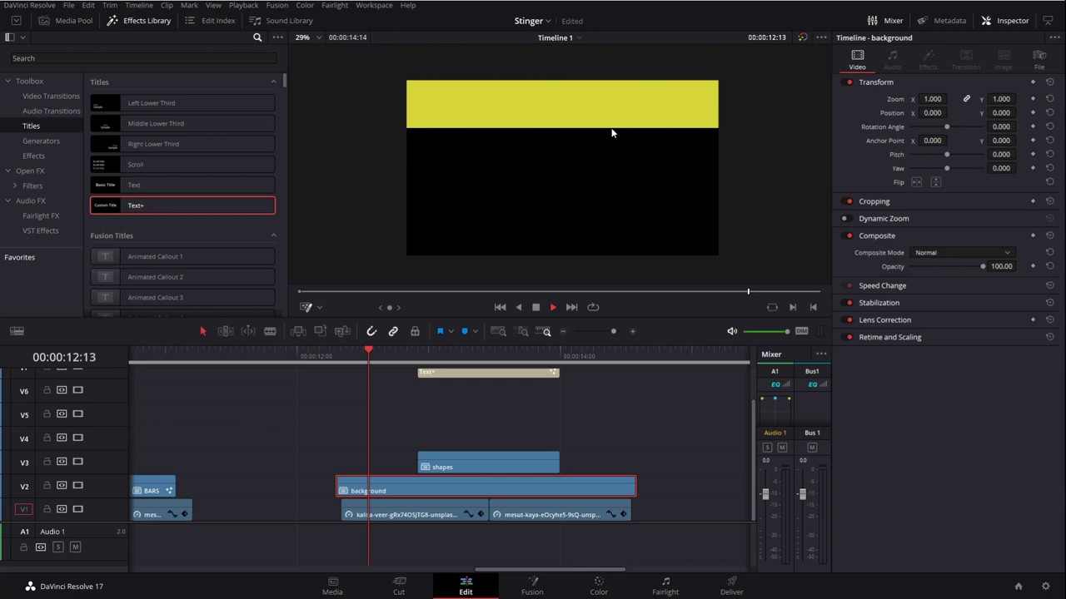
left_click(30, 171)
left_click(133, 58)
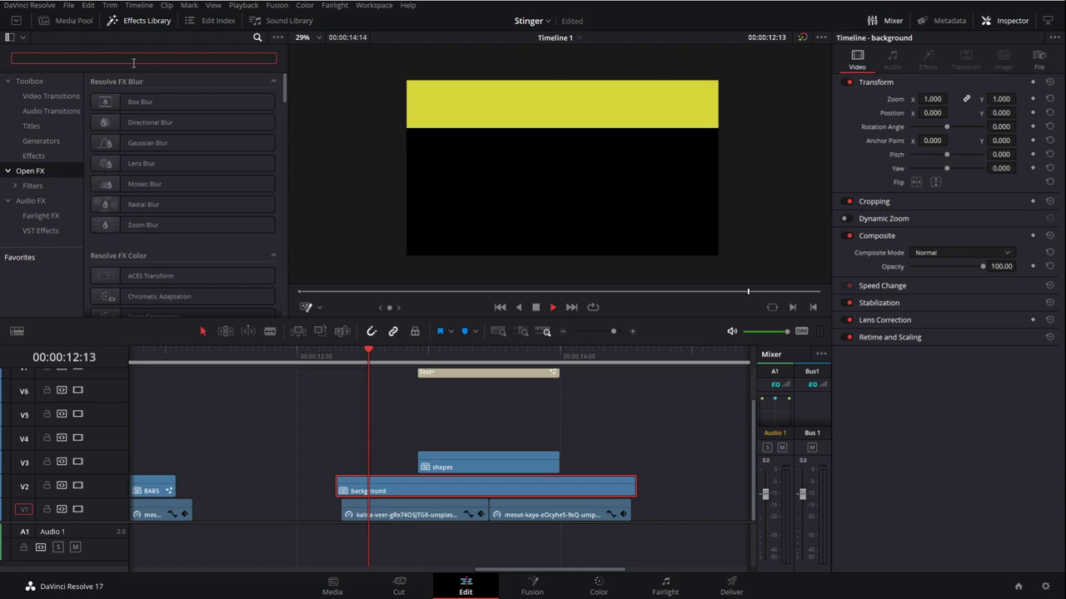
type("luma")
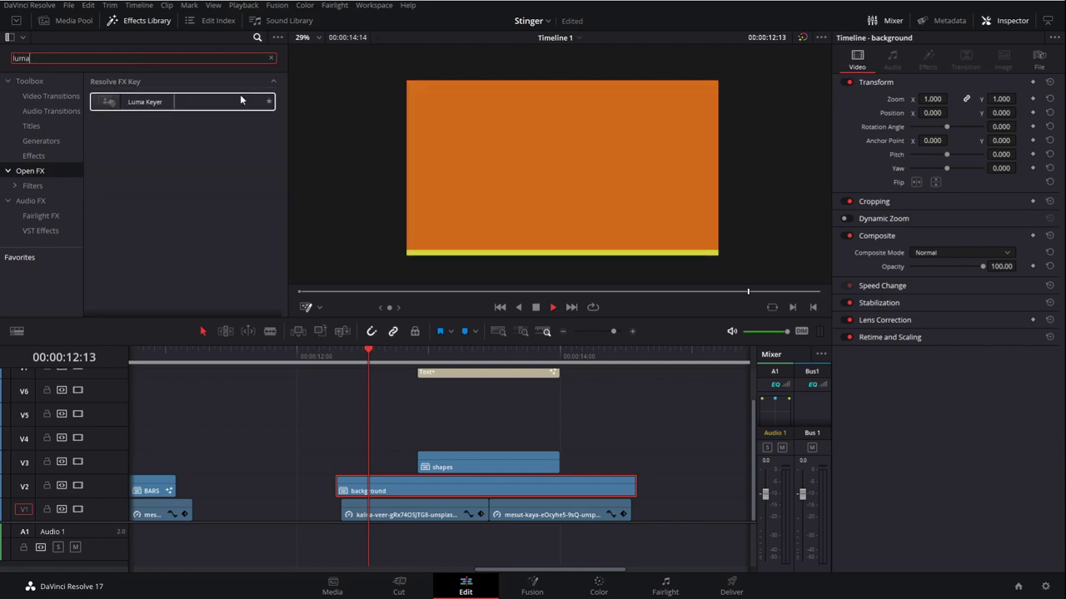
left_click(270, 57)
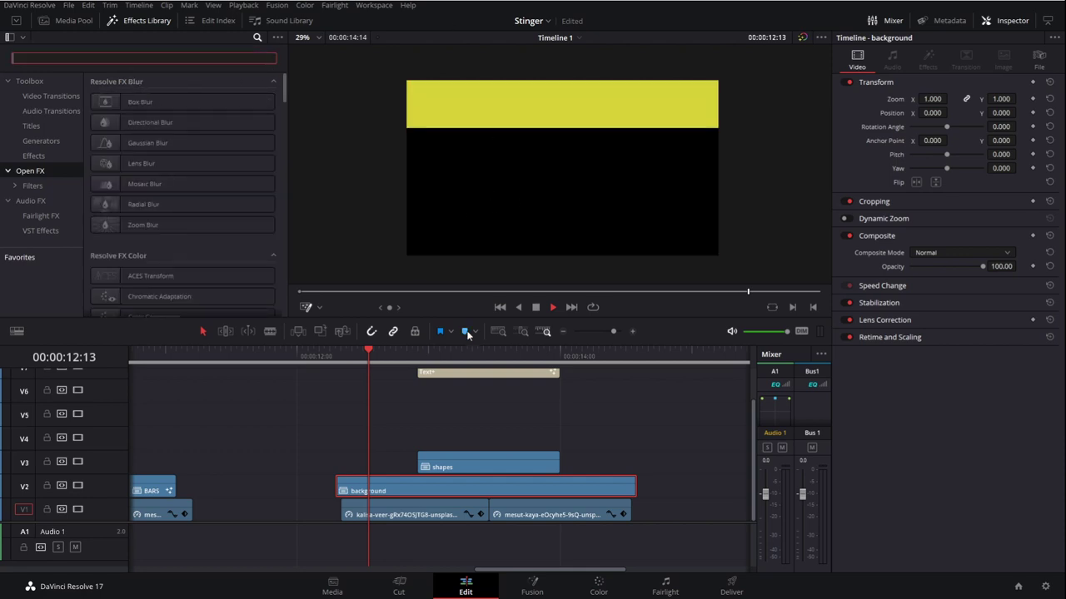
- Open the background clip in Fusion and insert a LumaKeyer node between MediaIn1 and MediaOut1
left_click(465, 483)
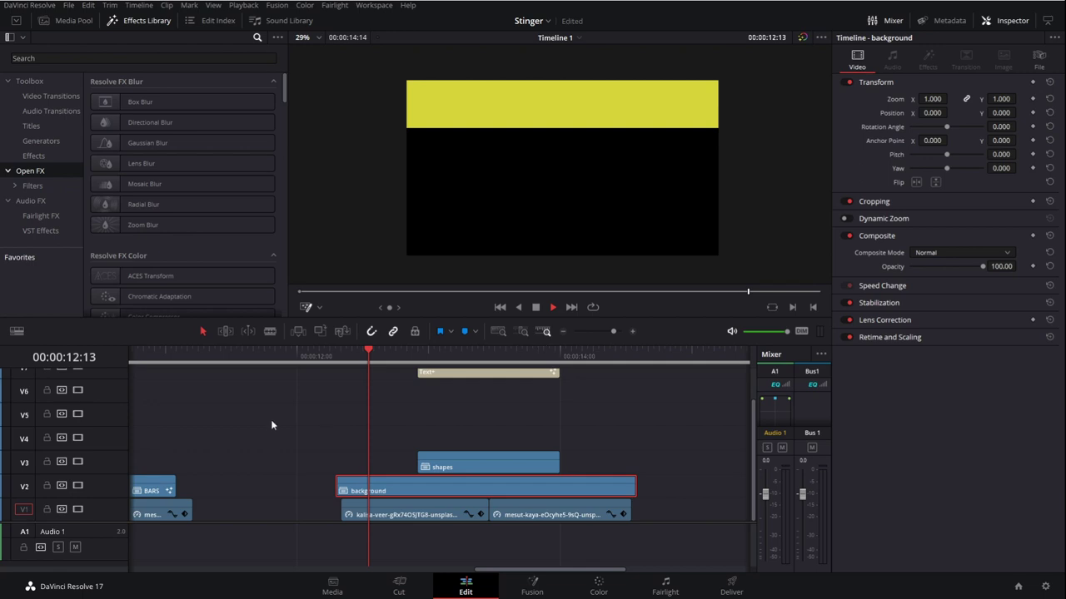
key("shift+5")
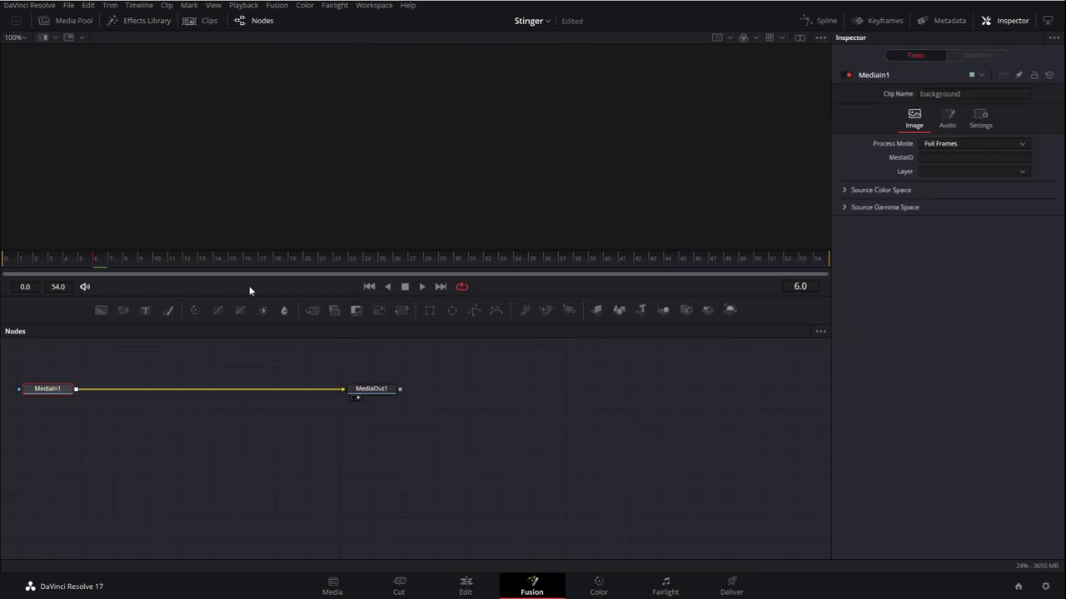
left_click_drag(266, 350, 484, 384)
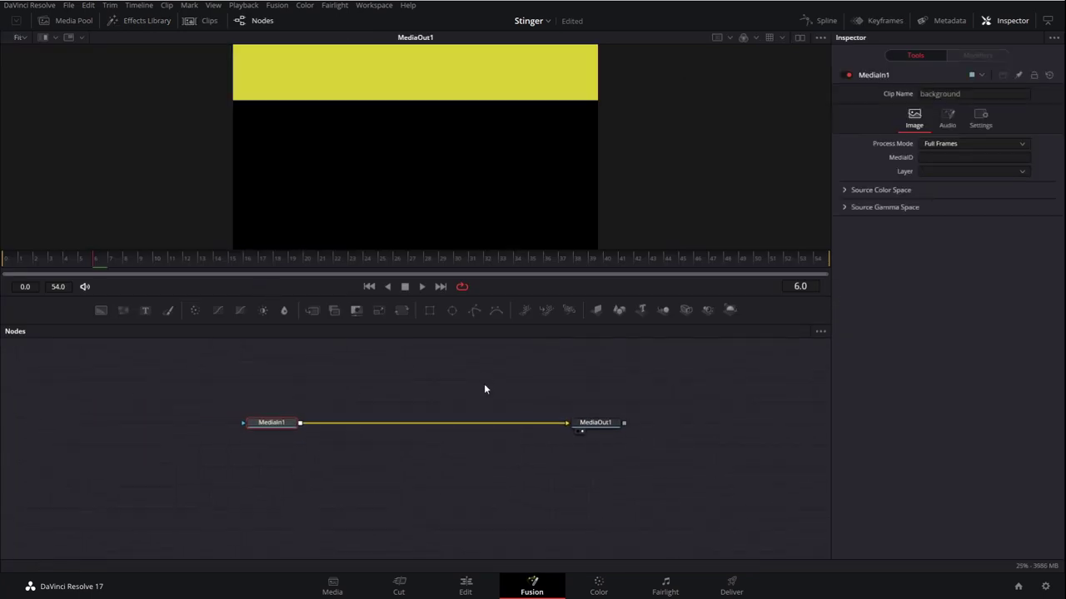
left_click(289, 433)
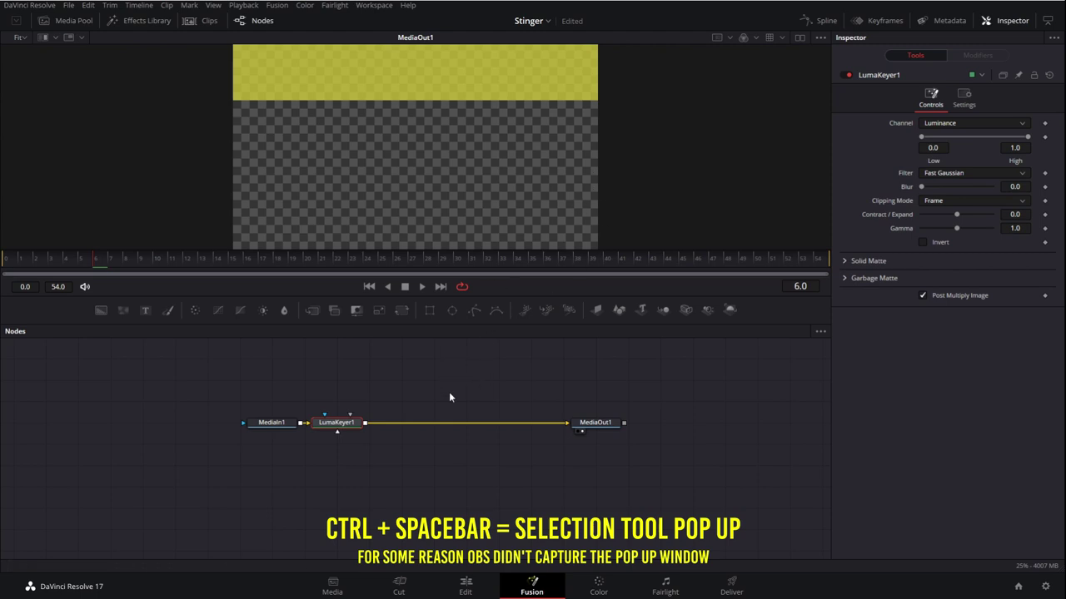
left_click_drag(427, 413, 523, 413)
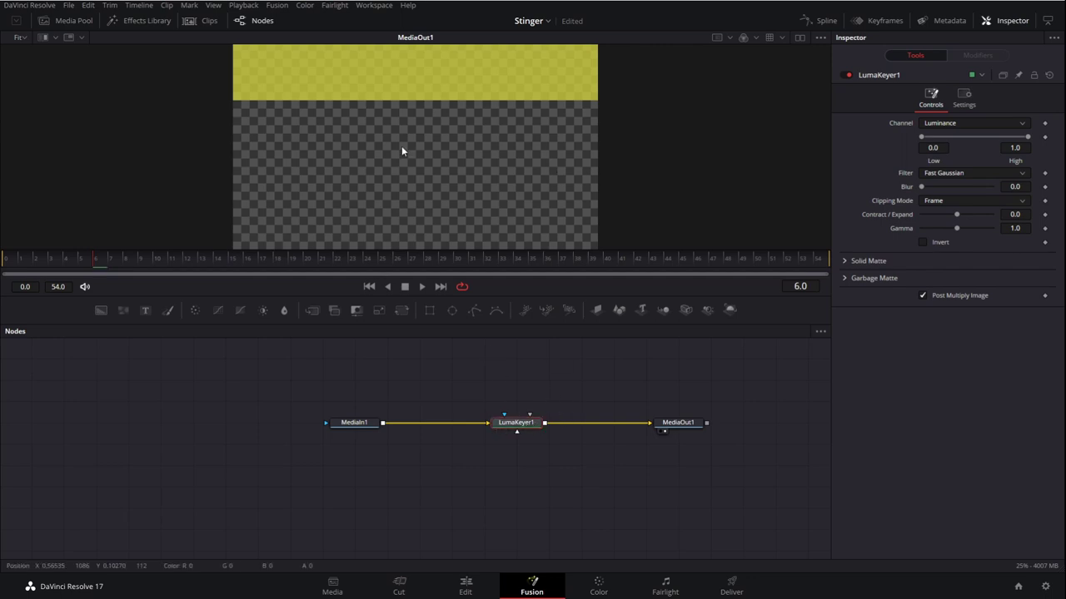
- Check the key at frames 14 and 9 and lower the LumaKeyer's High value to 0.022
left_click(220, 259)
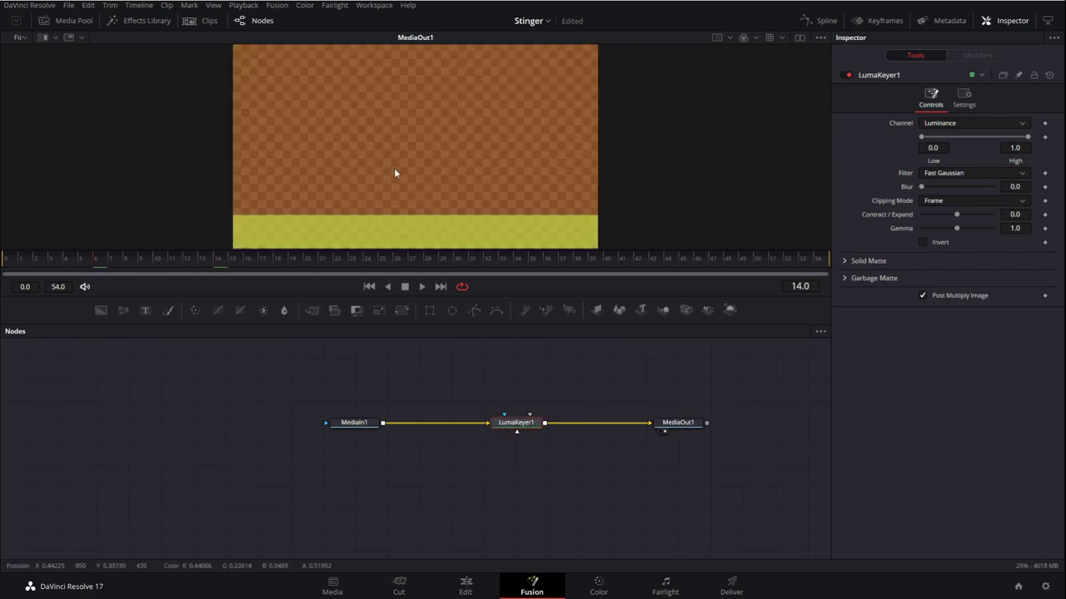
left_click_drag(212, 248, 146, 260)
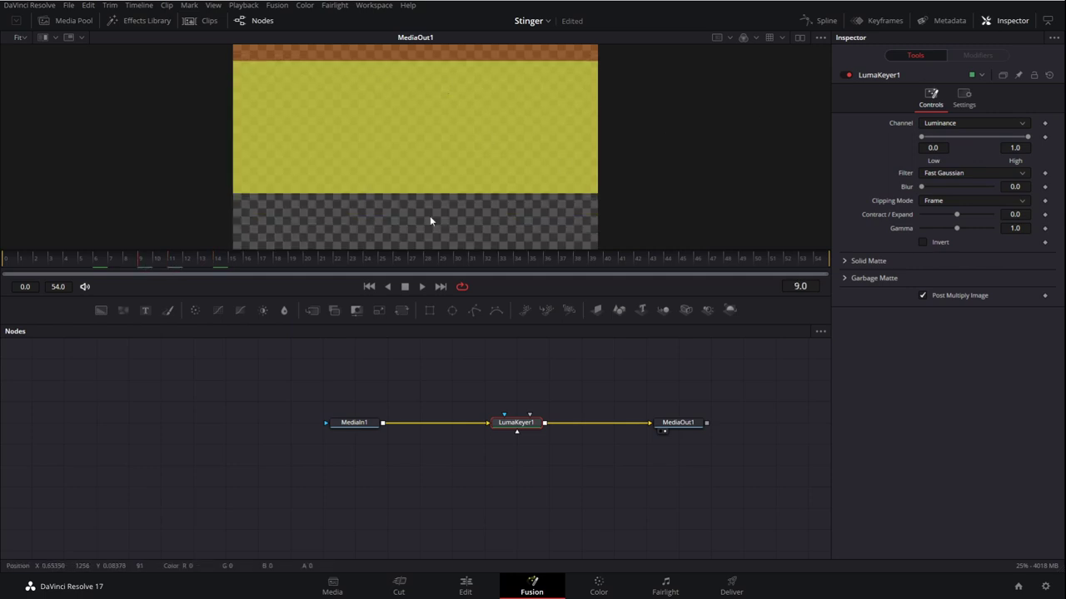
left_click_drag(1028, 137, 931, 155)
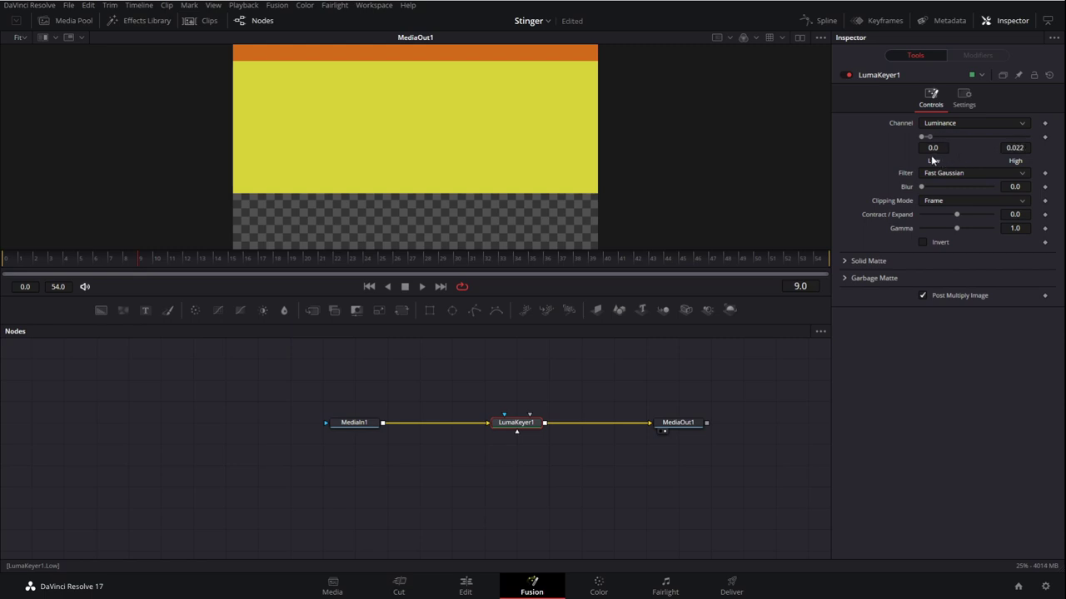
left_click_drag(533, 134, 571, 147)
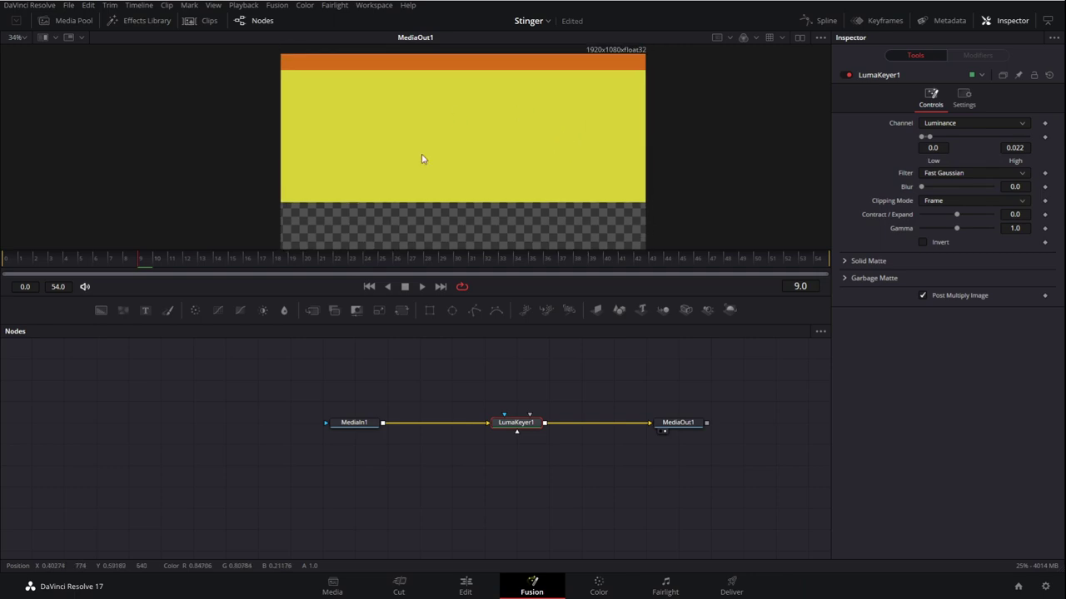
- Return to the Edit page and inspect the colour setting of the top Solid Color clip inside the background compound
left_click(457, 591)
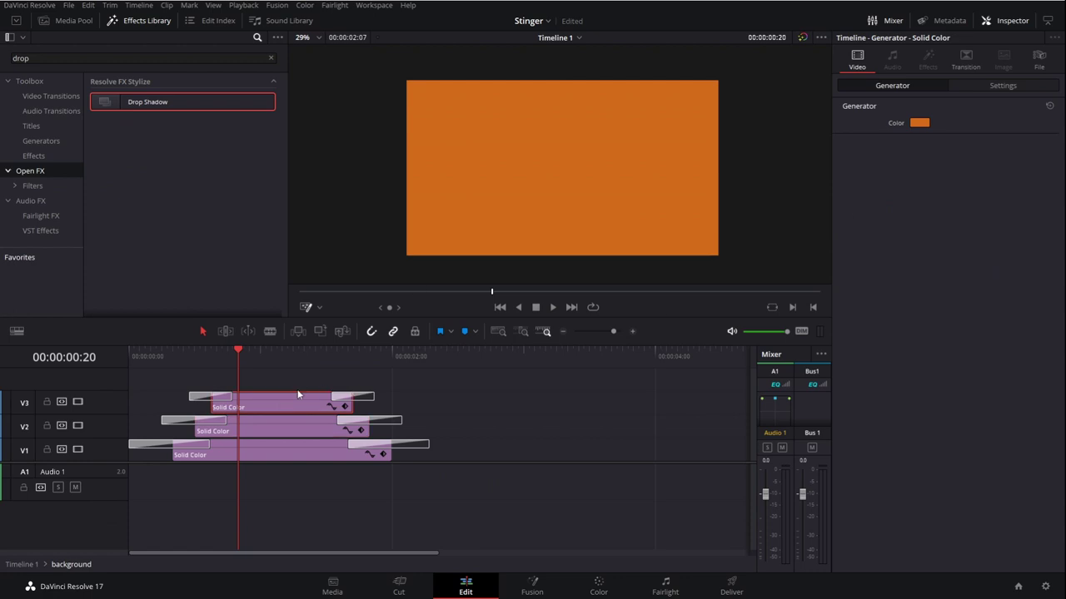
left_click(923, 124)
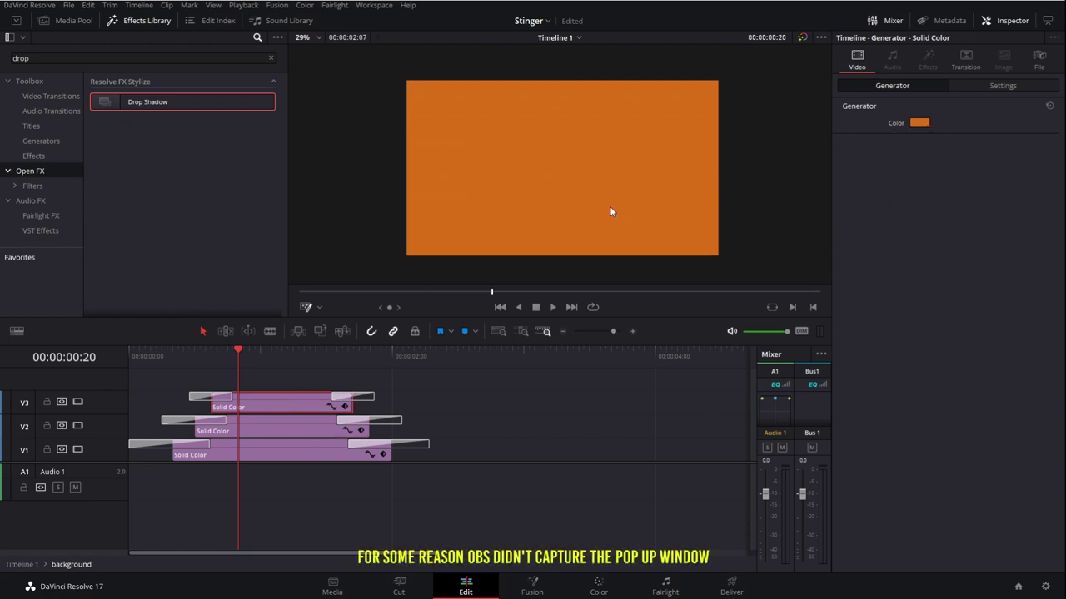
left_click_drag(609, 205, 633, 223)
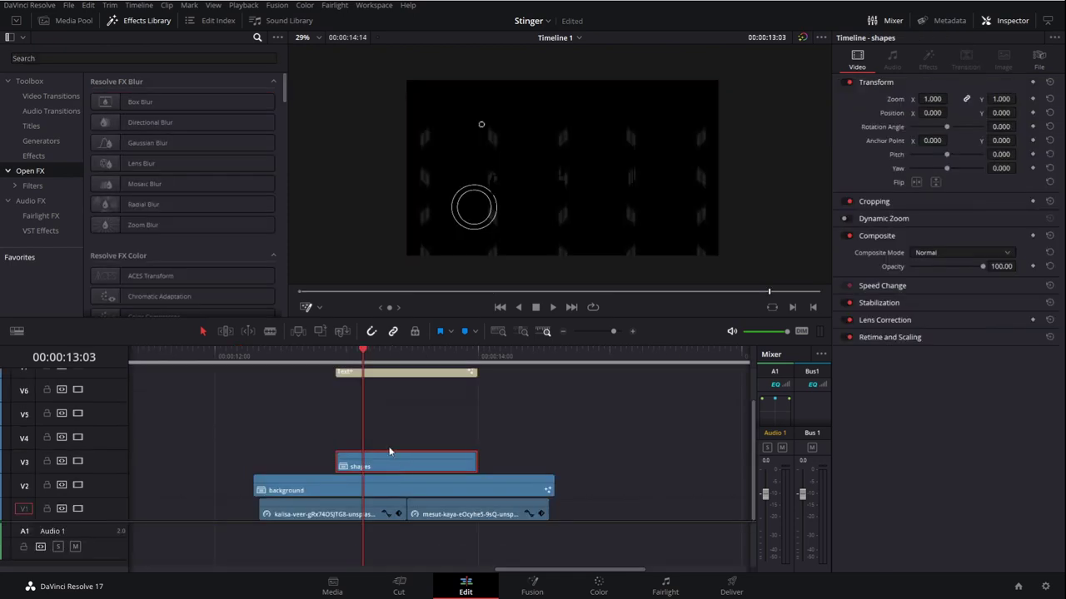
- Step the playhead back to 00:00:13:01 over the shapes clip on the main timeline
left_click_drag(389, 451, 514, 441)
key("Left")
key("Left")
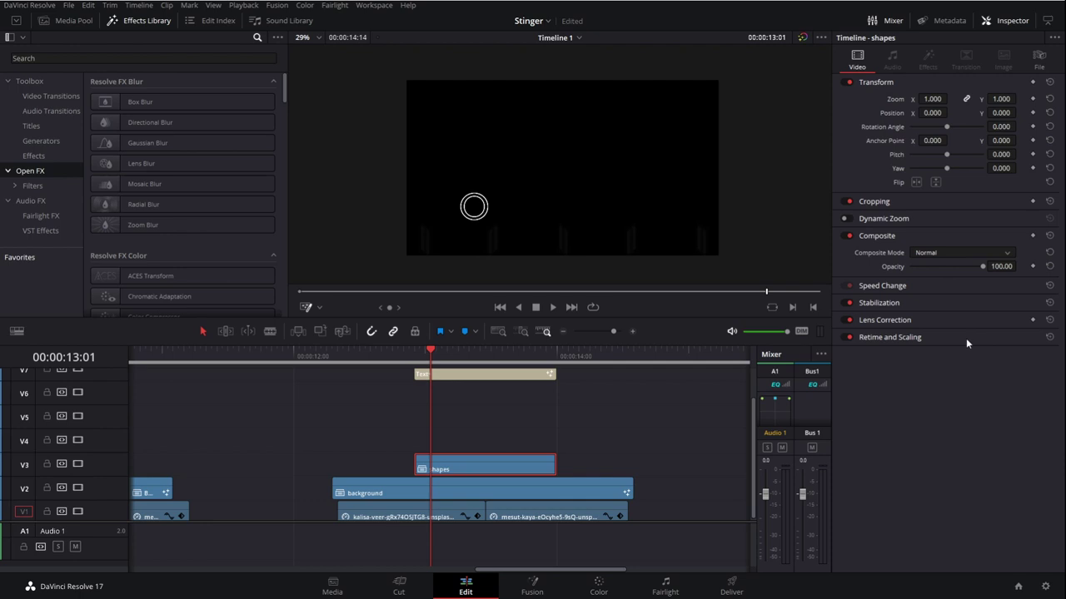
- Set the shapes clip's composite mode to Screen and scrub across it to check the blend with the background
left_click(958, 252)
left_click(934, 307)
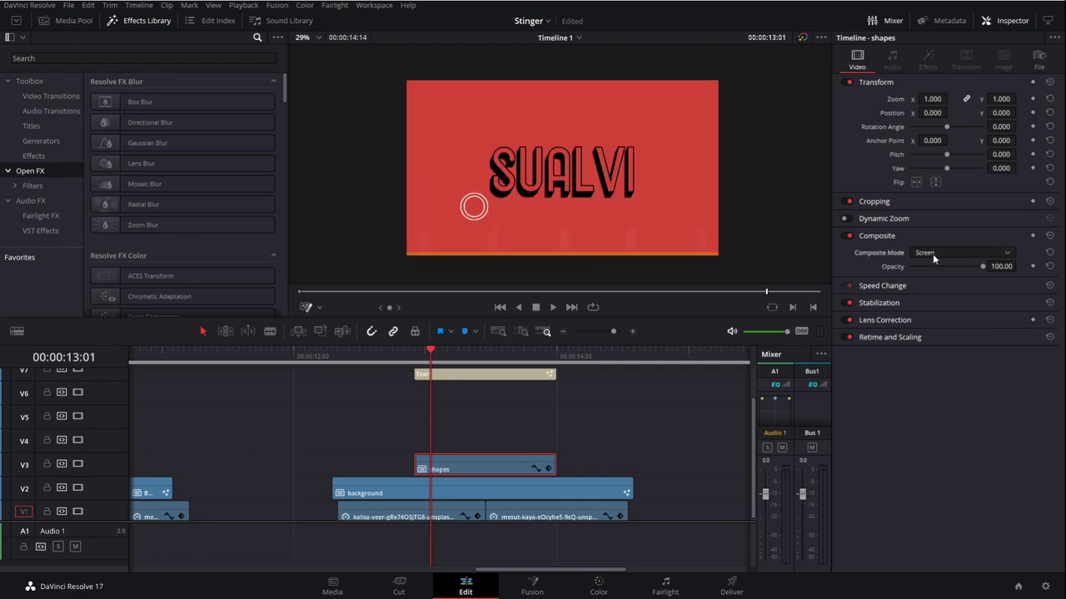
left_click_drag(447, 358, 477, 359)
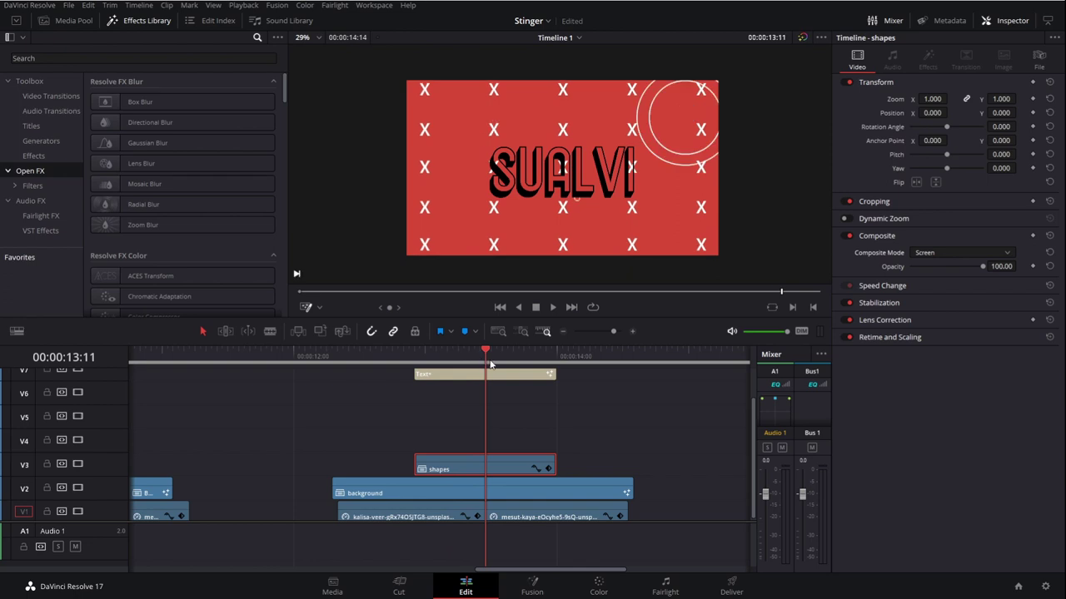
left_click_drag(440, 359, 477, 373)
- Keyframe the SUALVI title's Write On end from 0.0 at 00:00:12:22 to 1.0 at 00:00:13:07
left_click(427, 361)
mouse_move(520, 407)
left_mouse_down()
mouse_move(580, 408)
mouse_move(534, 412)
left_mouse_up()
scroll(557, 408, "left", 1)
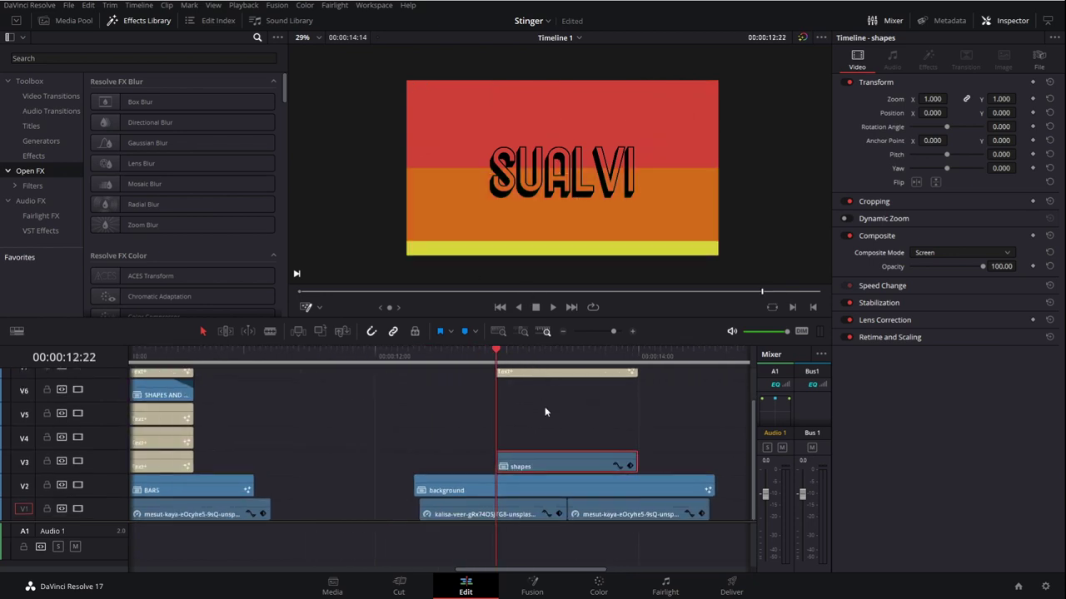
scroll(545, 412, "up", 1)
left_click(571, 397)
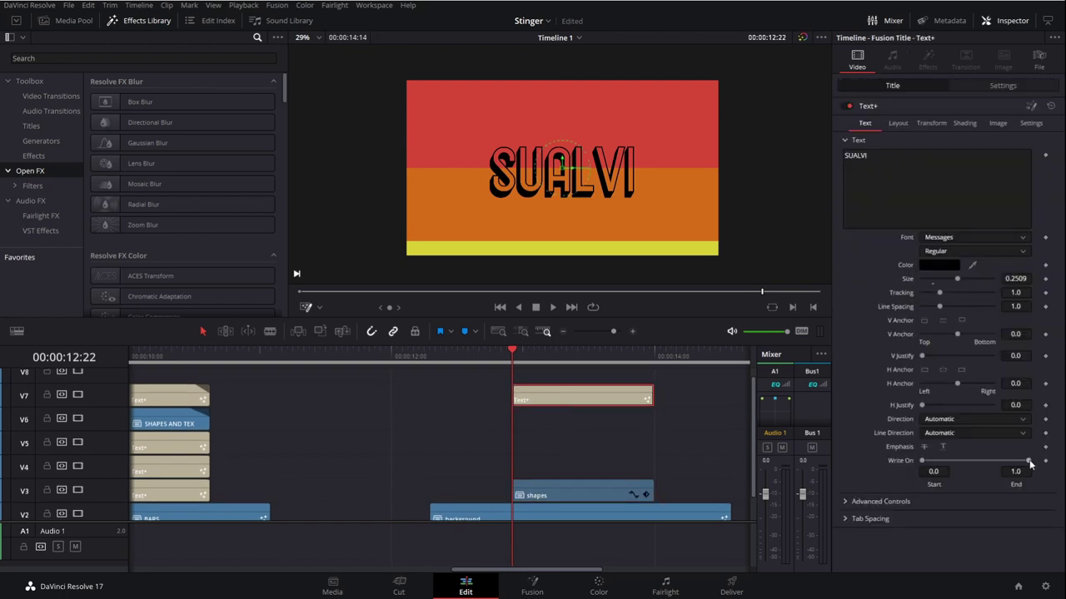
left_click_drag(1029, 465, 907, 468)
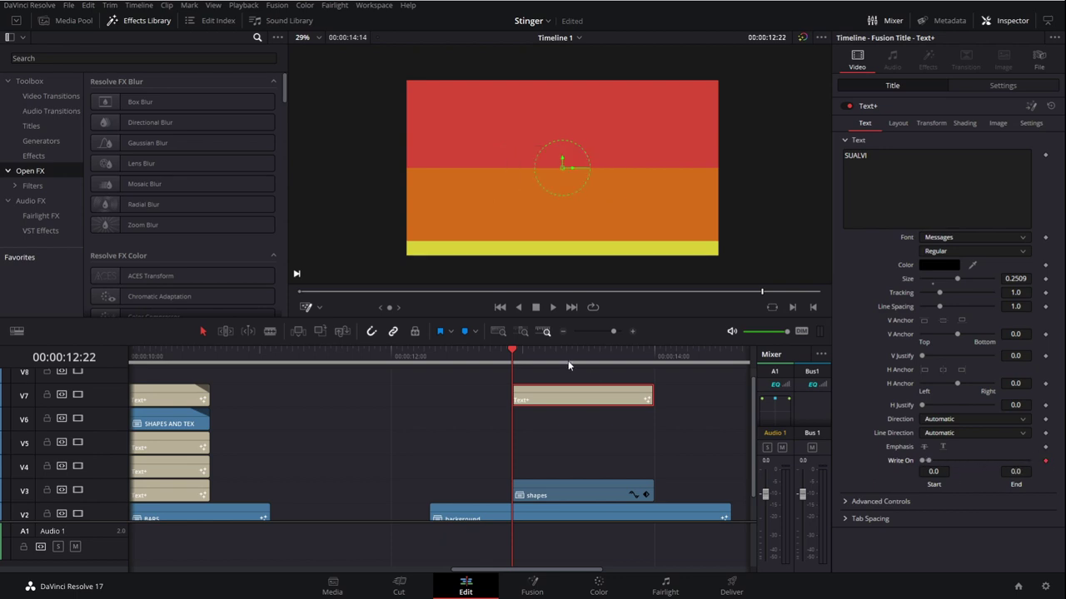
left_click_drag(537, 361, 562, 363)
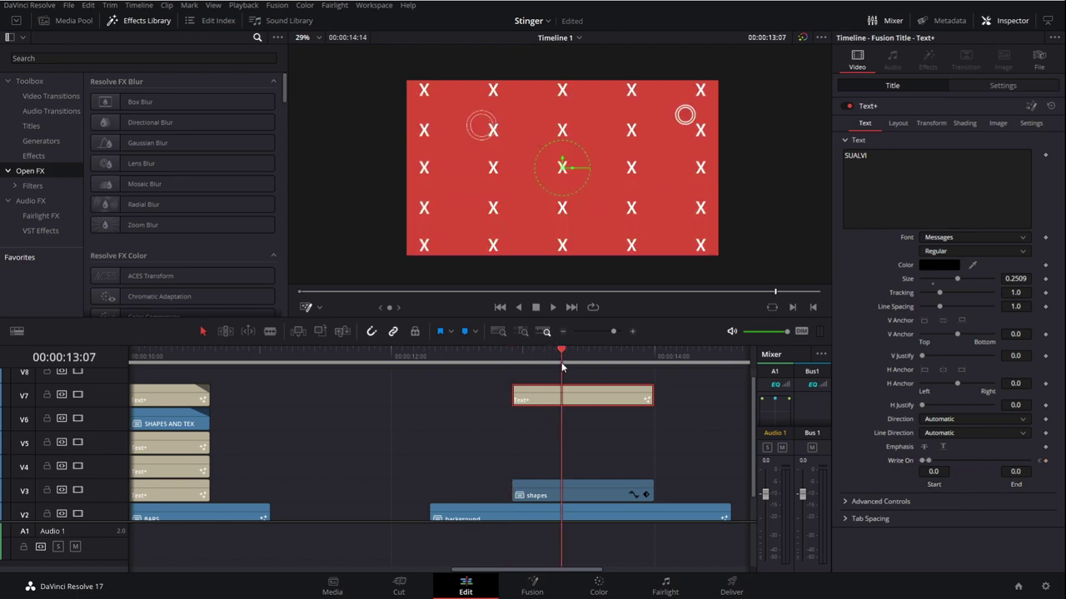
left_click_drag(928, 464, 1029, 463)
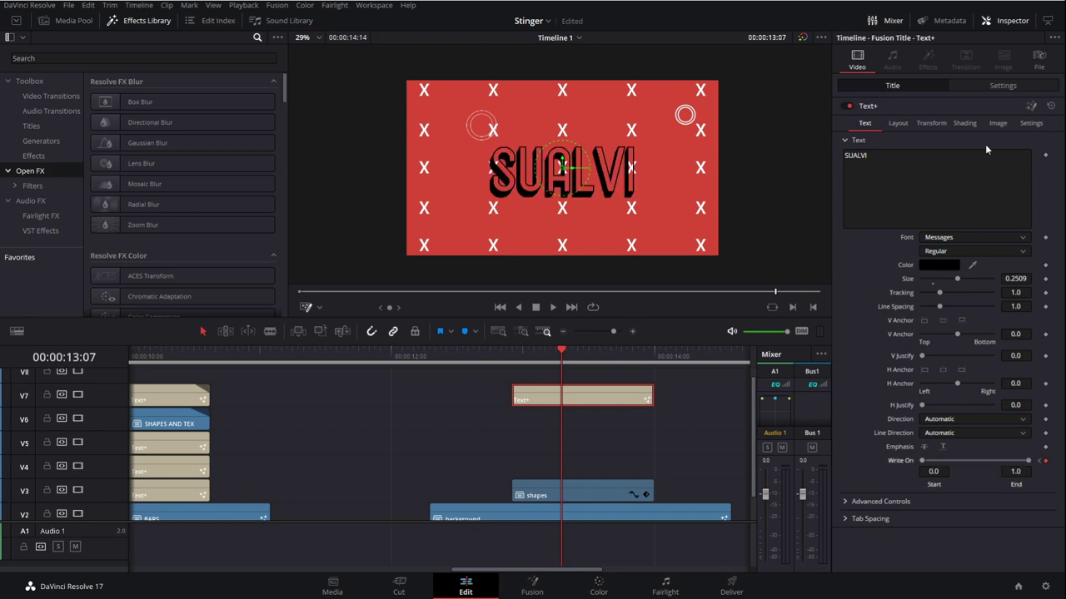
- Keyframe the SUALVI title's size at 0.2509 on 00:00:13:07 and 00:00:13:11, and reduce it to 0.2161 at 00:00:13:09
left_click(1046, 281)
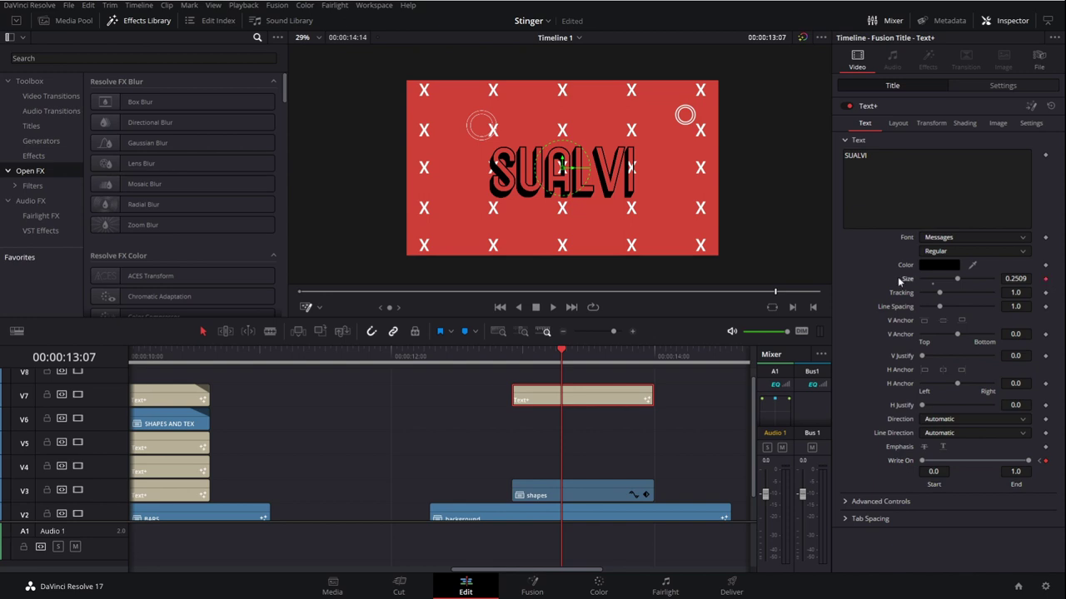
left_click(582, 358)
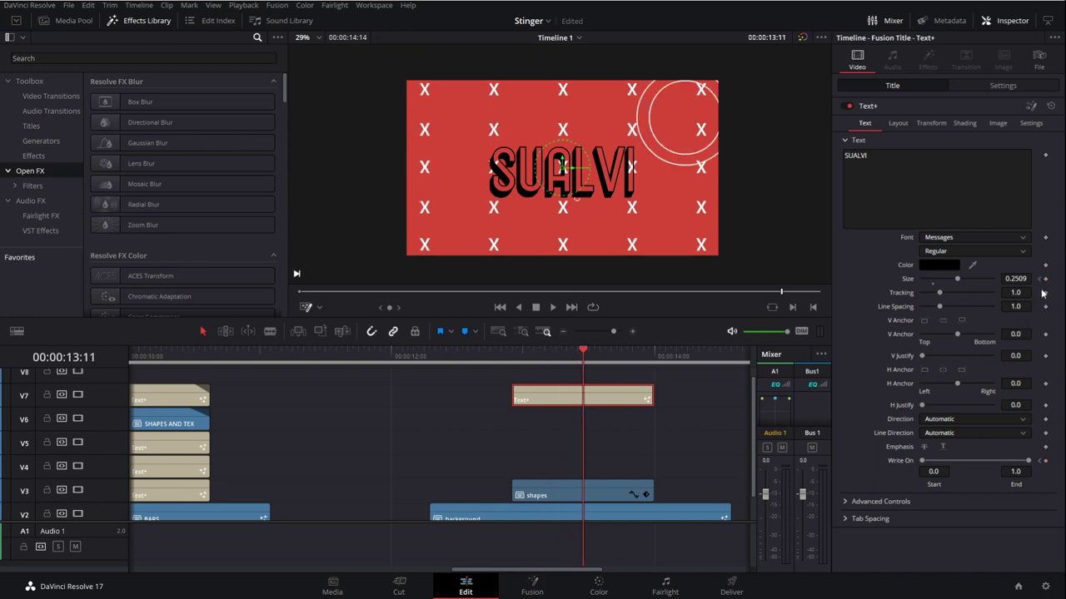
key("Left")
key("Left")
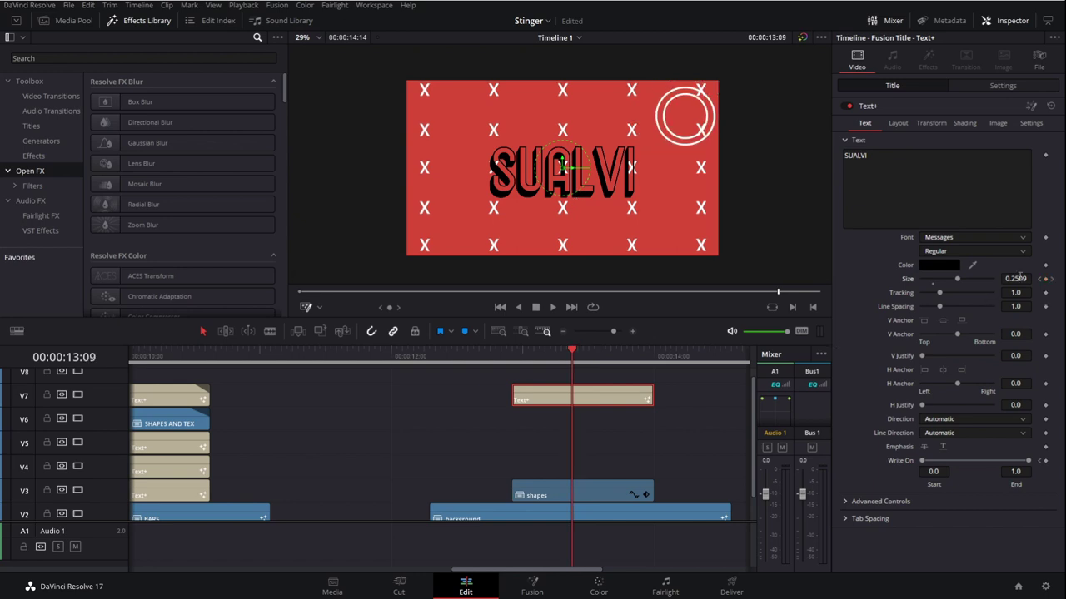
left_click_drag(1020, 278, 995, 279)
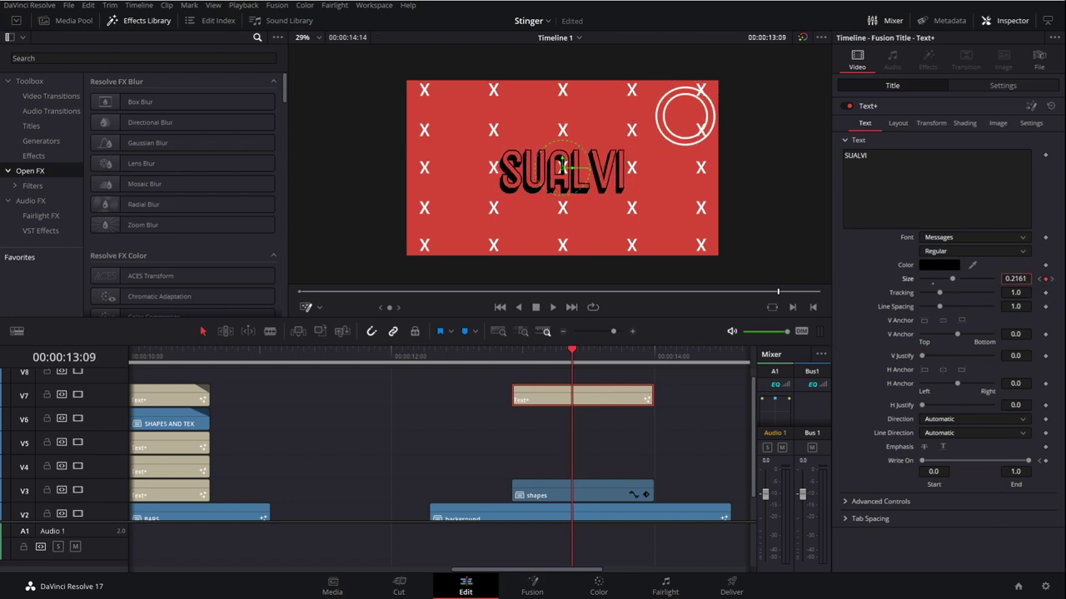
- Add a size keyframe of 0.2509 to the SUALVI title at 00:00:13:13
left_click_drag(583, 364, 597, 366)
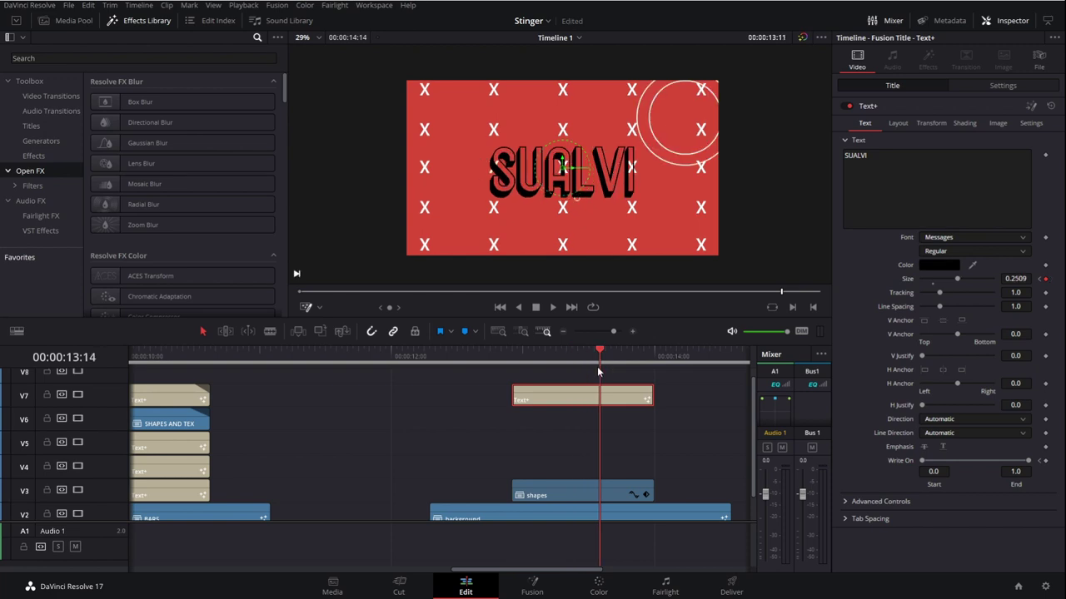
key("Right")
key("Left")
key("Left")
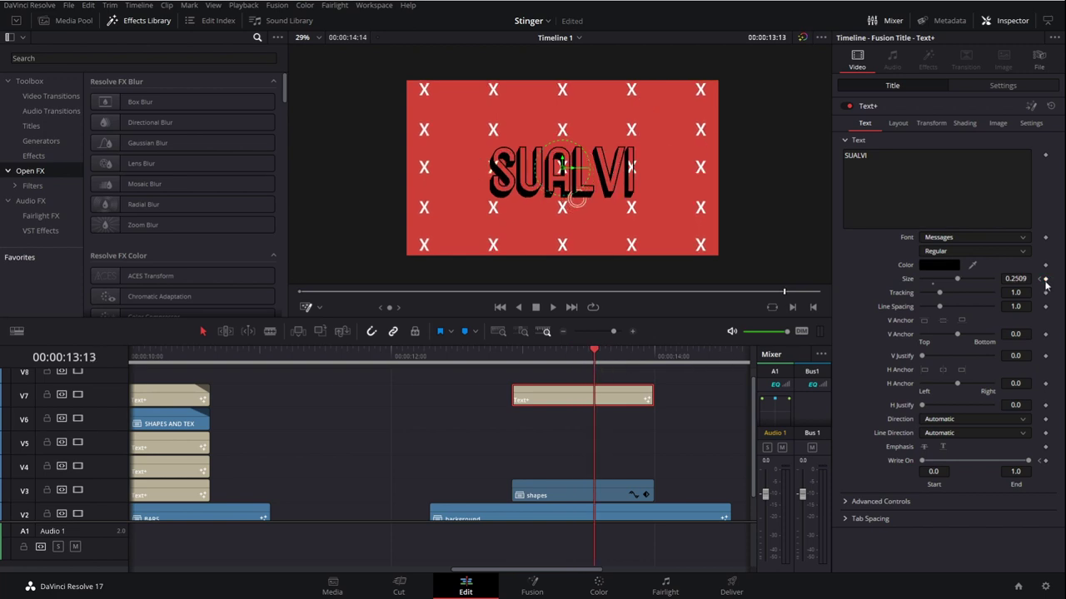
left_click(1046, 281)
- Add a 0.2509 size keyframe to the SUALVI title at 00:00:13:18 and enlarge the text at 00:00:13:15
key("Right")
key("Right")
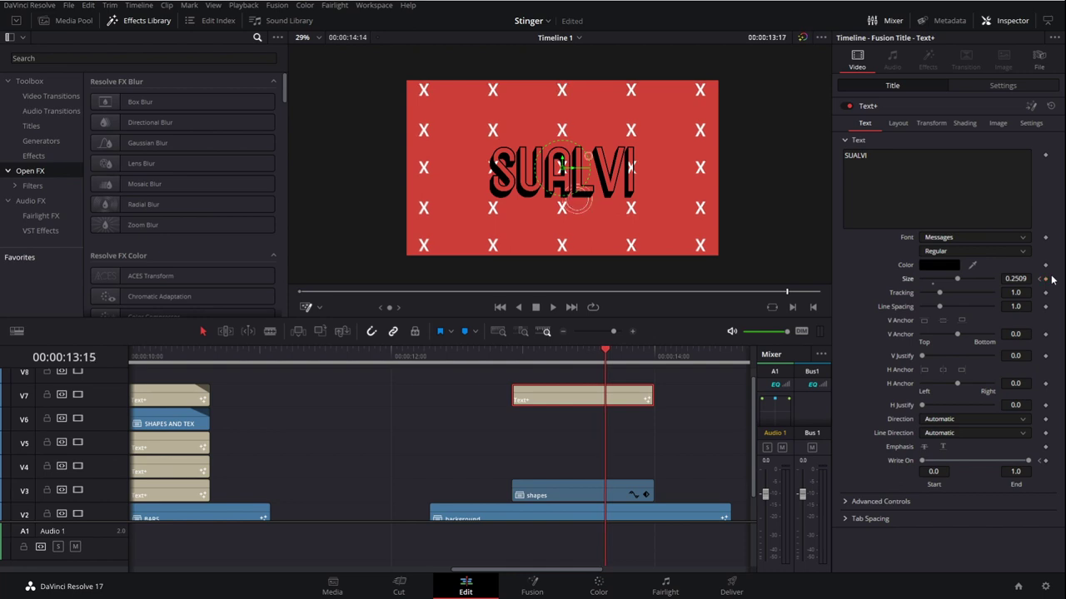
key("Right")
key("Right")
key("Right")
key("Right")
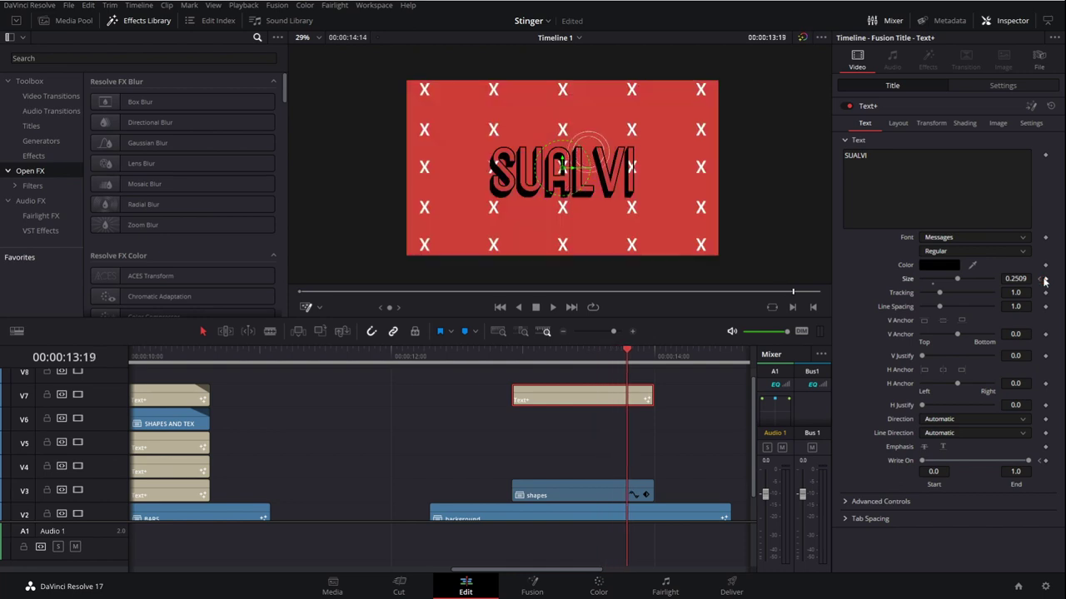
key("Left")
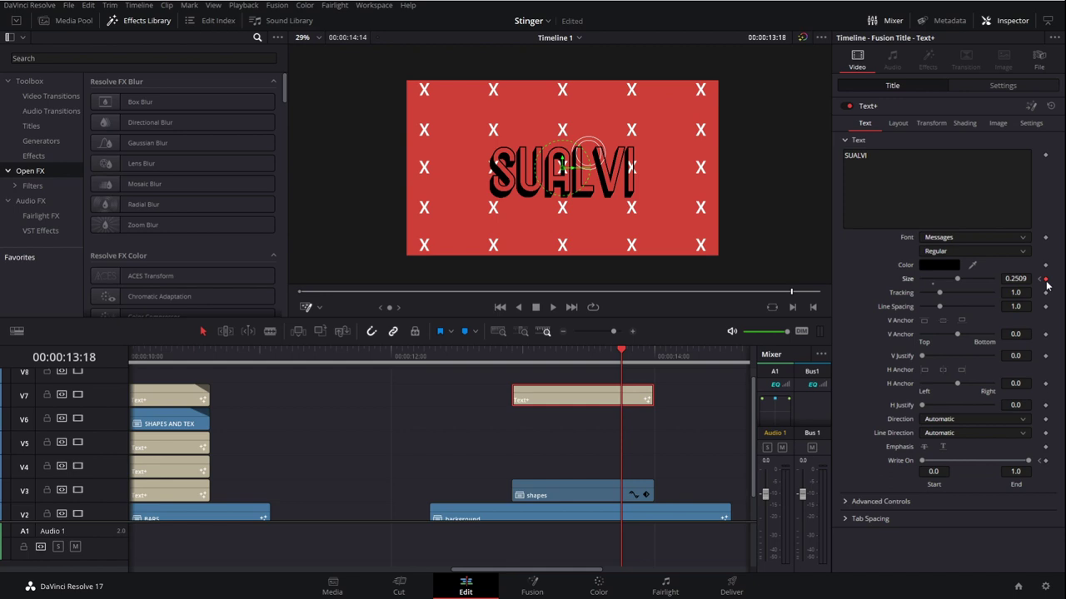
key("Left")
key("Left")
key("Left")
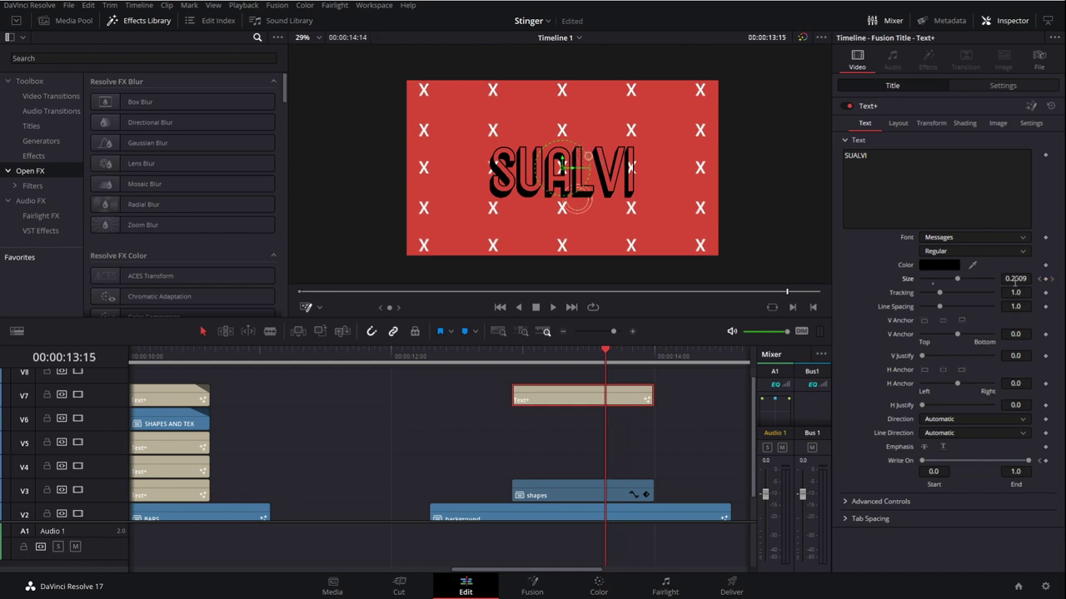
left_click_drag(1014, 281, 1035, 282)
- Step back frame by frame to 00:00:13:06 to examine the SUALVI title's size and write-on animation
key("Left")
key("Left")
key("Left")
key("Left")
key("Left")
key("Left")
key("Left")
key("Left")
key("Left")
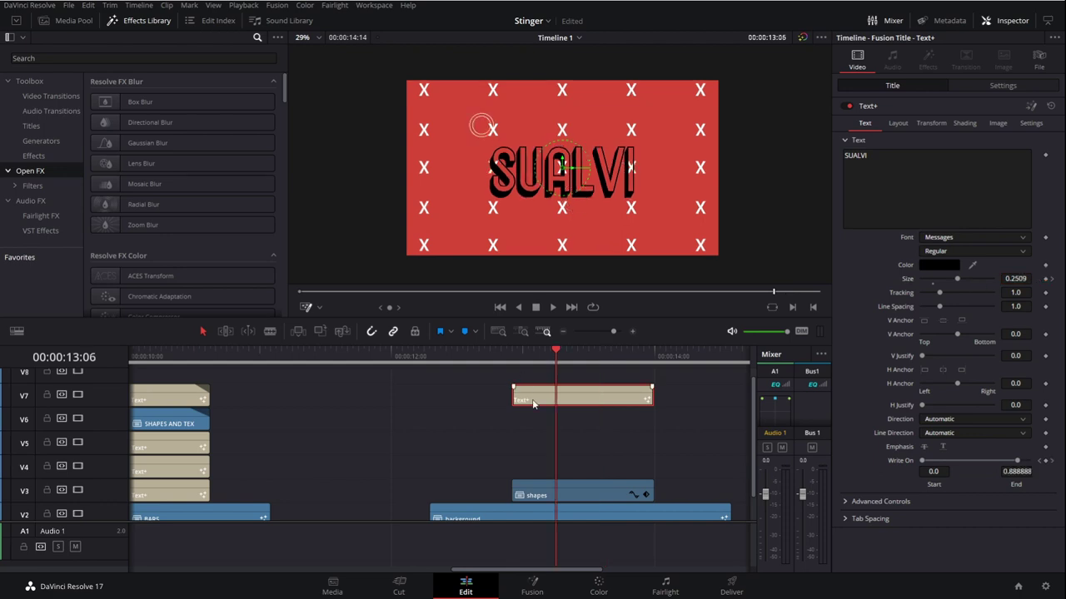
- Move the SUALVI title on V7 to start at 00:00:13:05 and trim its end to match the shapes clip
left_click(530, 365)
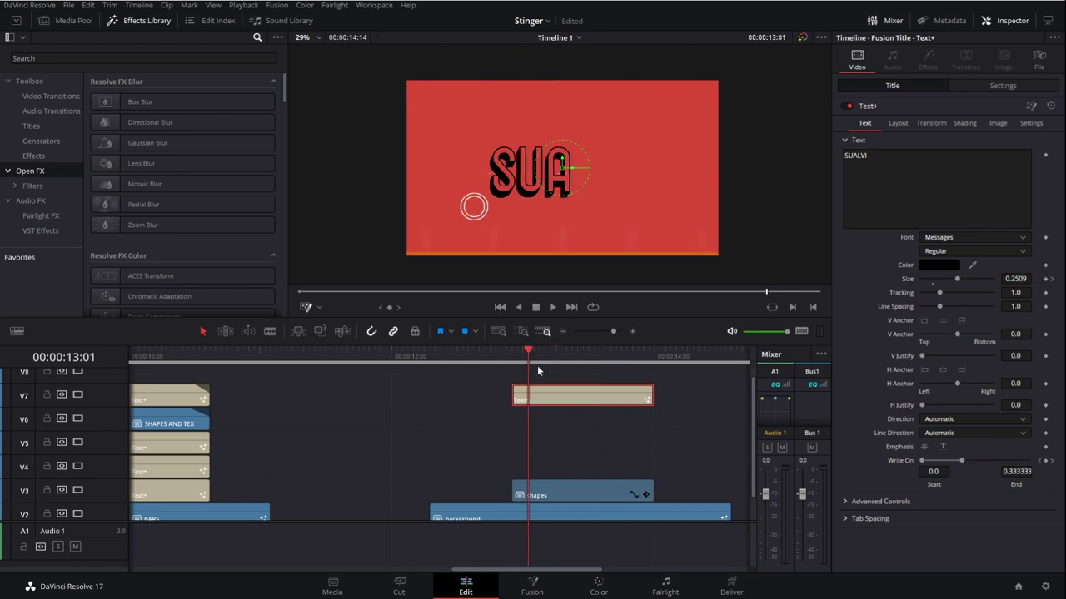
key("Right")
key("Right")
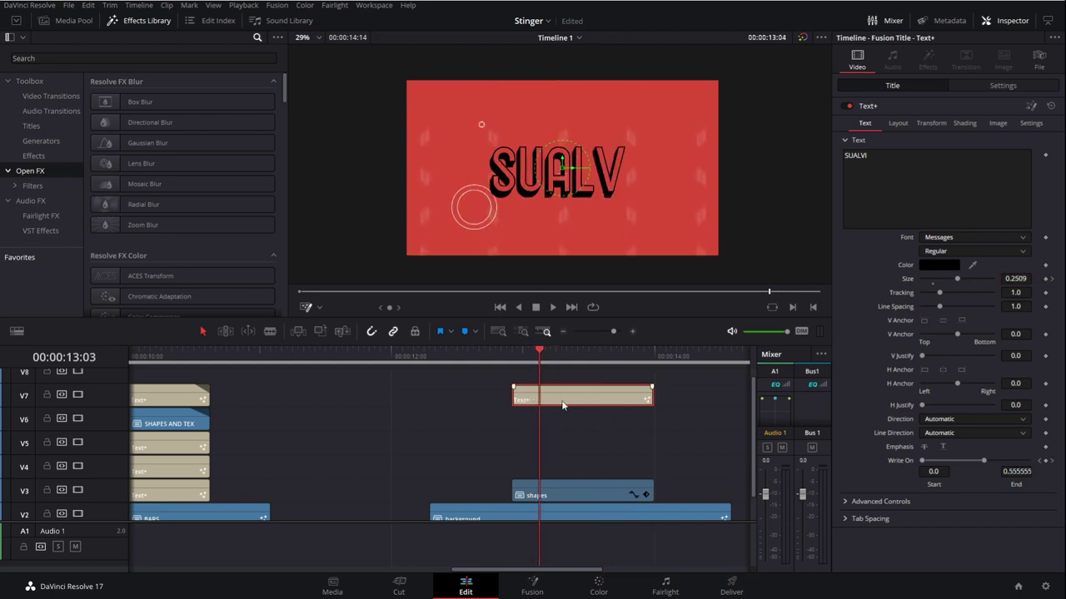
key("Right")
key("Right")
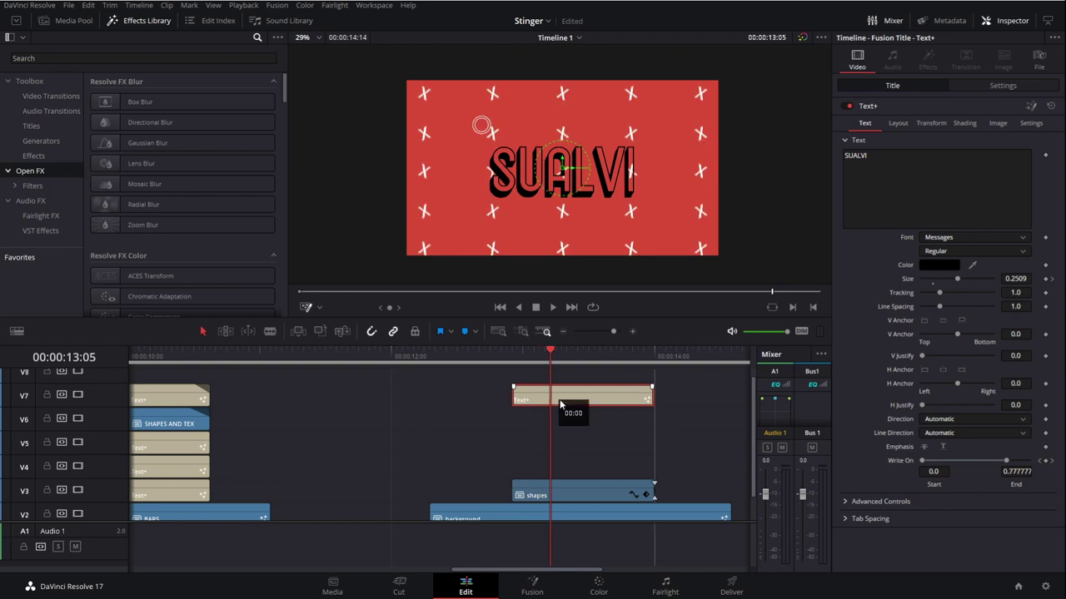
left_click_drag(560, 404, 597, 405)
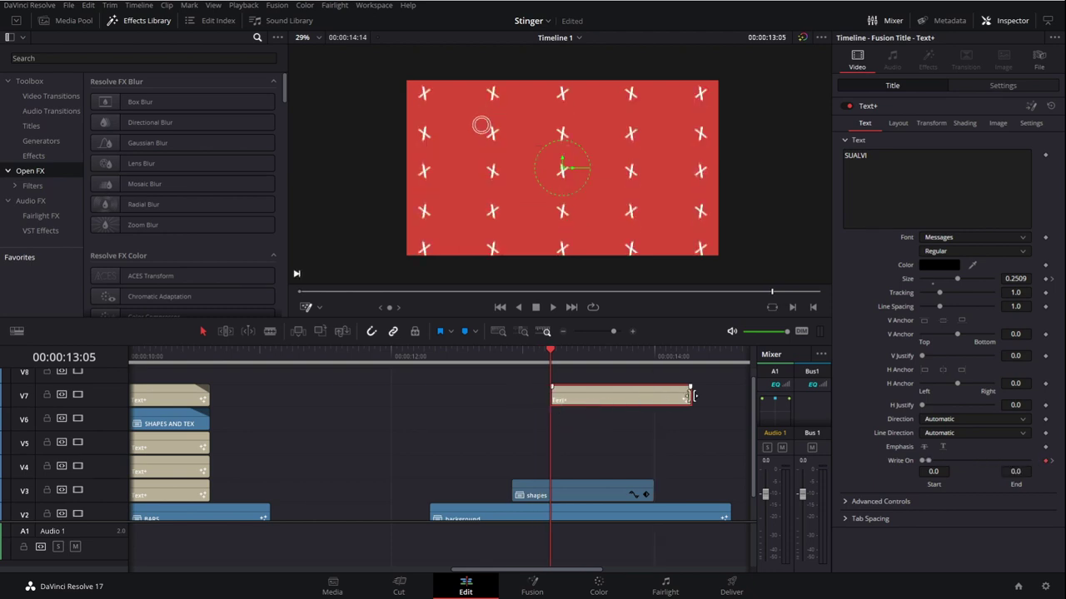
left_click_drag(692, 396, 616, 403)
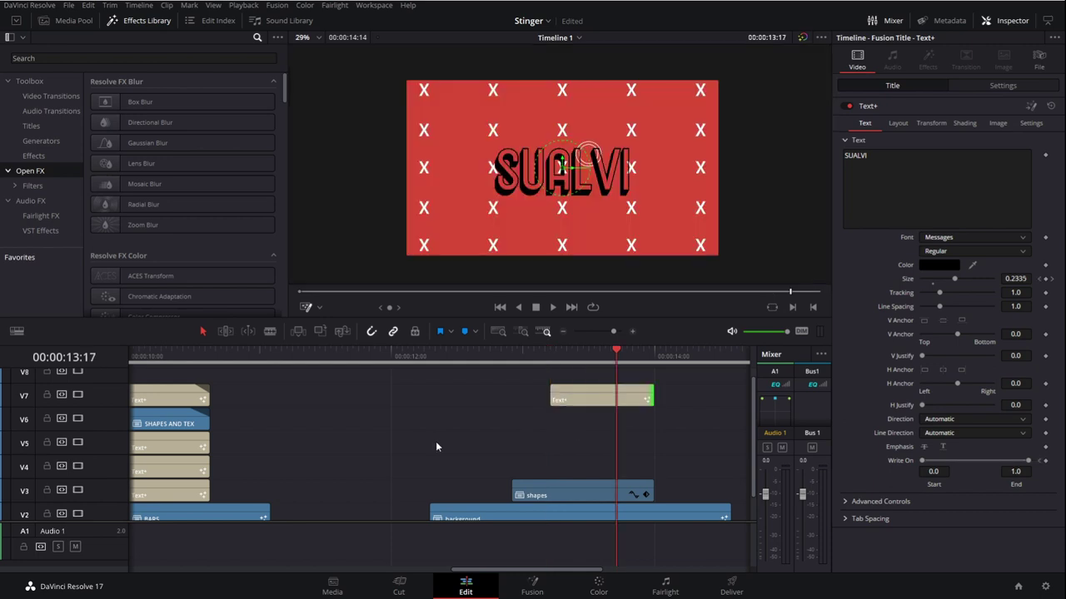
- Check the yellow bar title on V5 at 00:00:10:09 for reference and add a Text+ title on V4 above the shapes clip
left_click(38, 127)
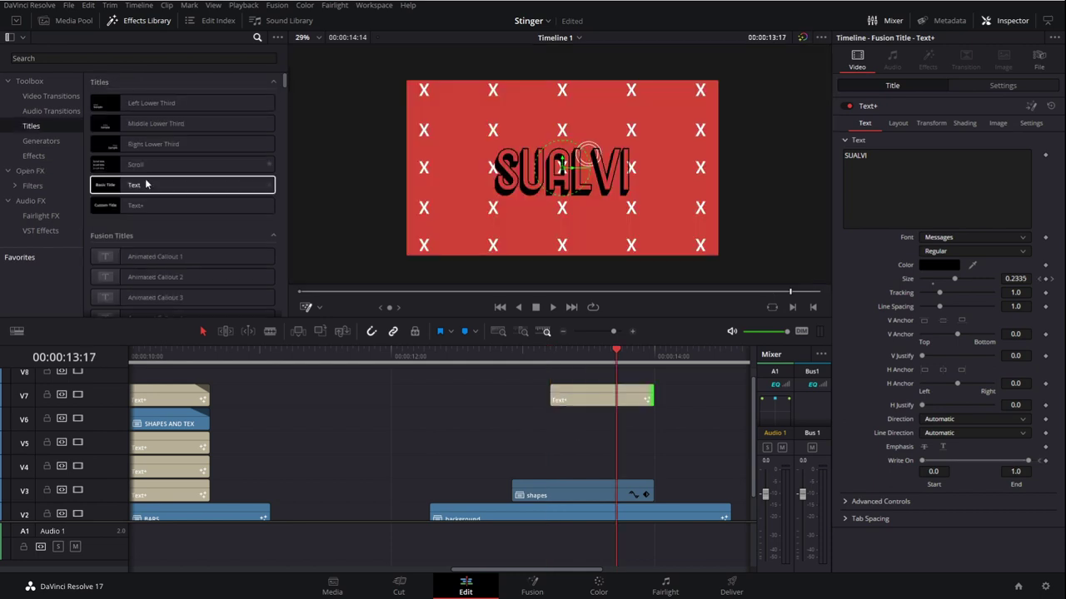
left_click_drag(138, 205, 177, 444)
left_click(176, 444)
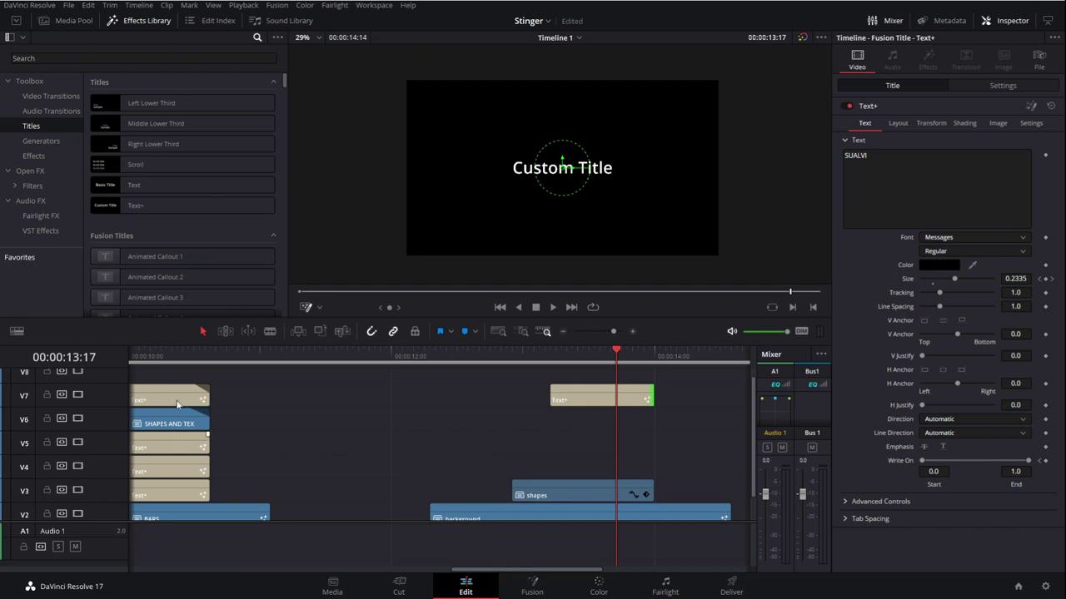
left_click(177, 359)
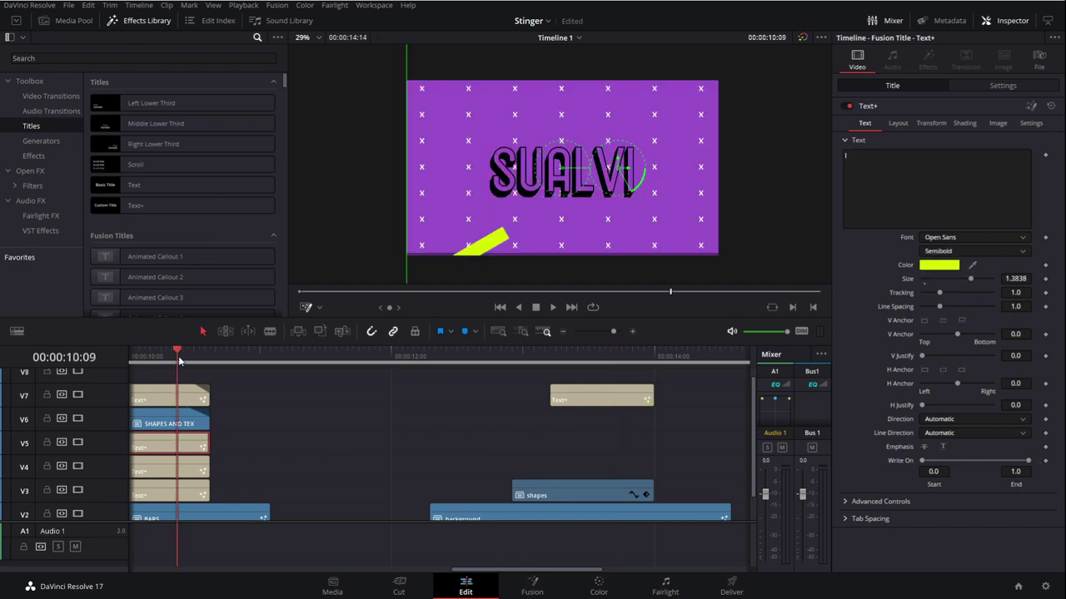
left_click(584, 360)
mouse_move(125, 181)
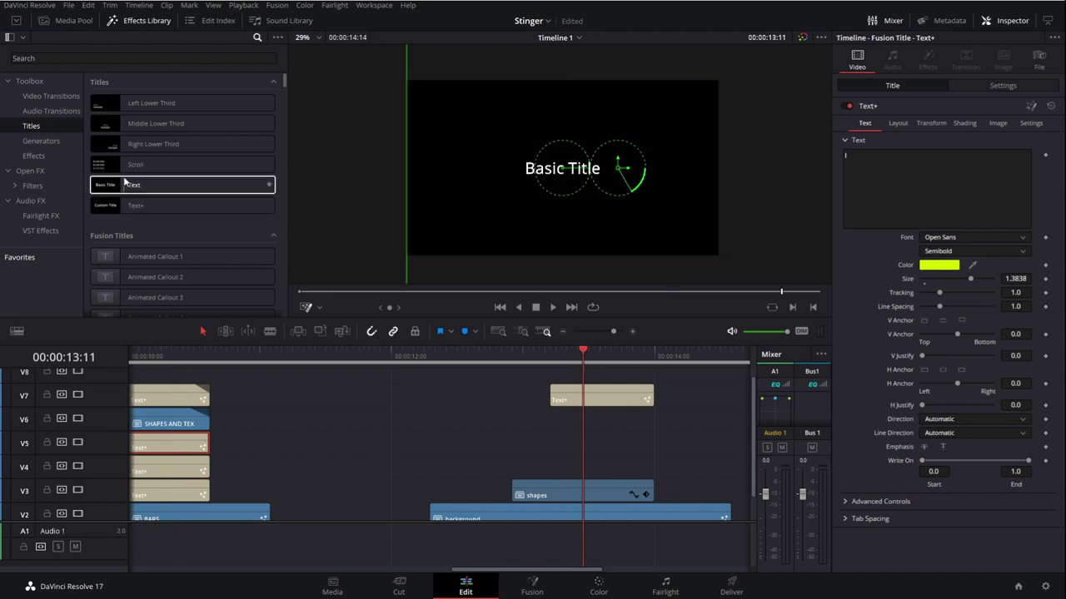
left_click_drag(135, 206, 520, 471)
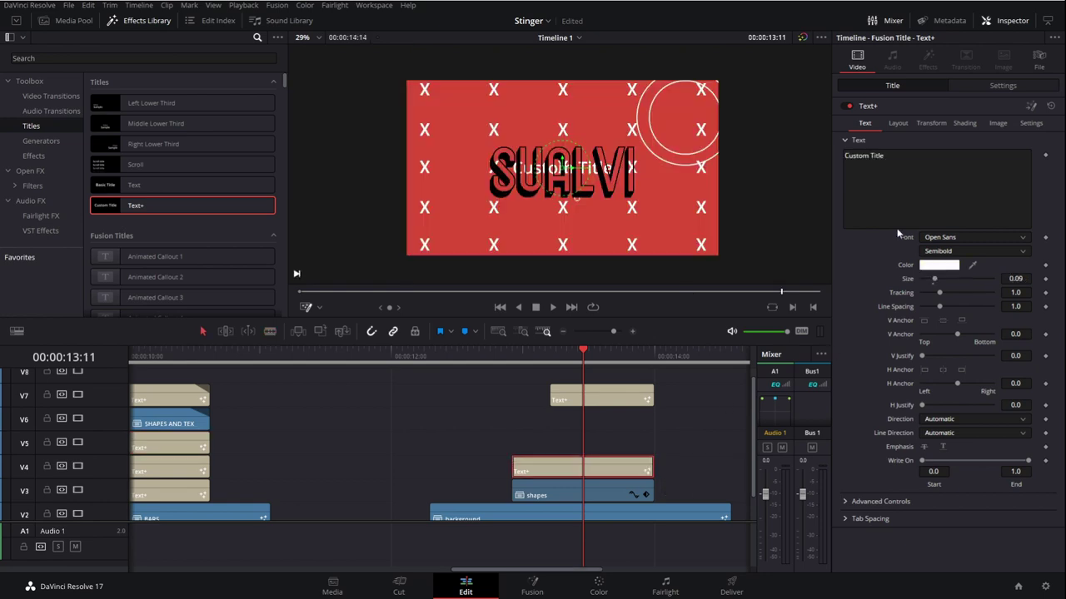
- Replace the new Text+ title's text with a single I and set its size to 1.0
triple_click(908, 182)
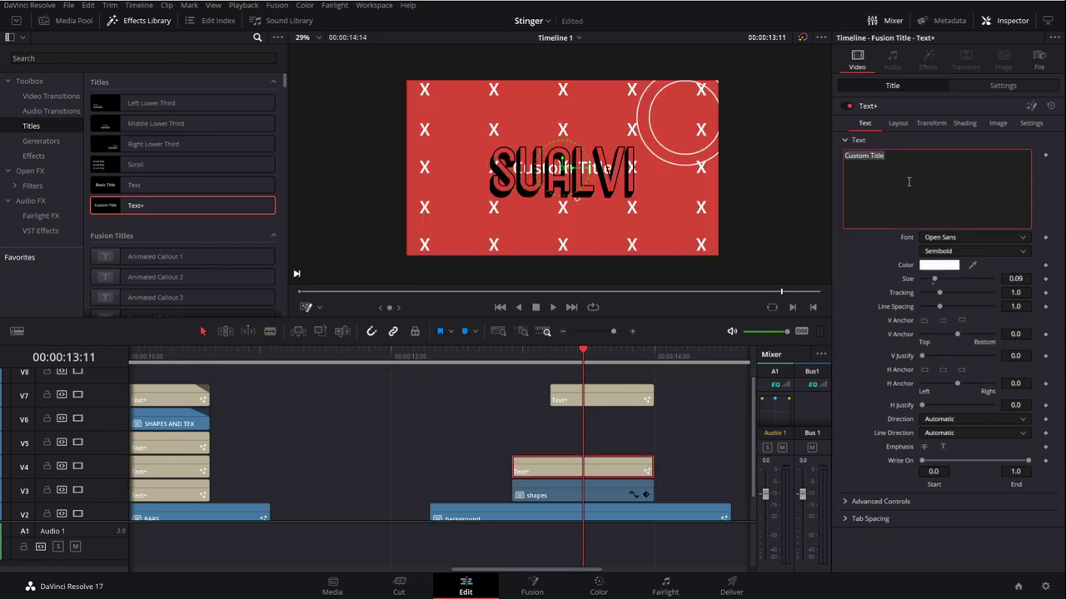
key("BackSpace")
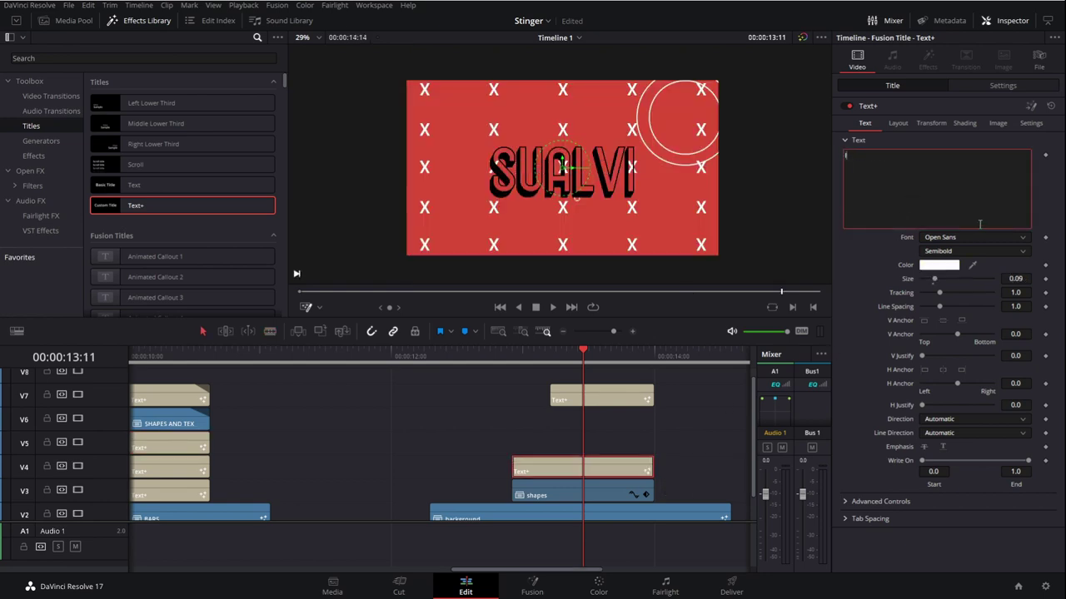
mouse_move(1015, 278)
left_mouse_down()
mouse_move(1064, 278)
mouse_move(1014, 283)
left_mouse_up()
left_click(1024, 279)
type("1")
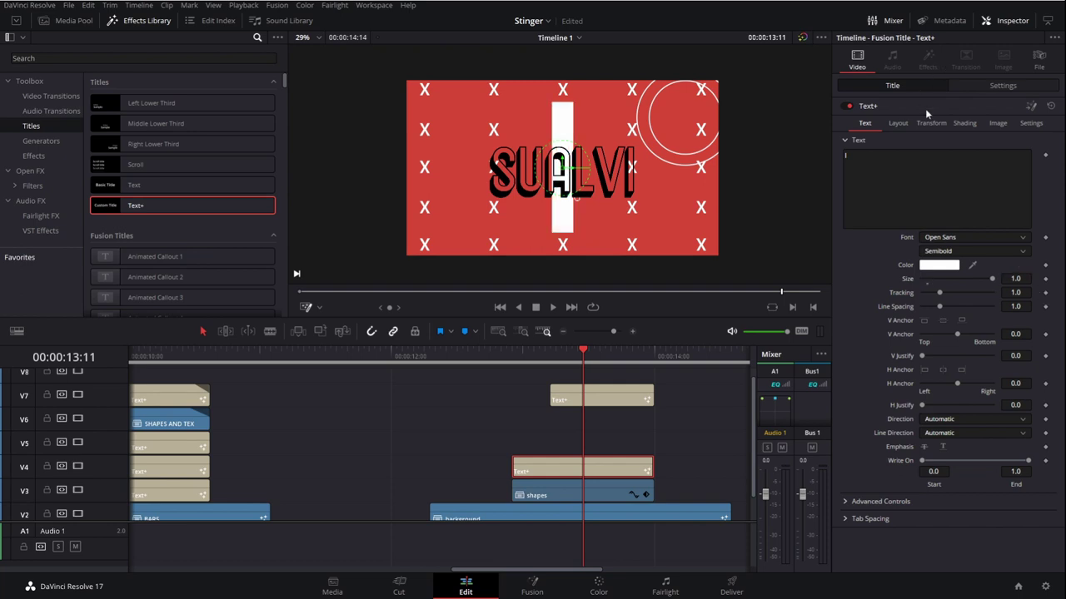
- Set the I title's character size to 0.609 in X and 2.0 in Y, and its X shear to -1.0
left_click(899, 124)
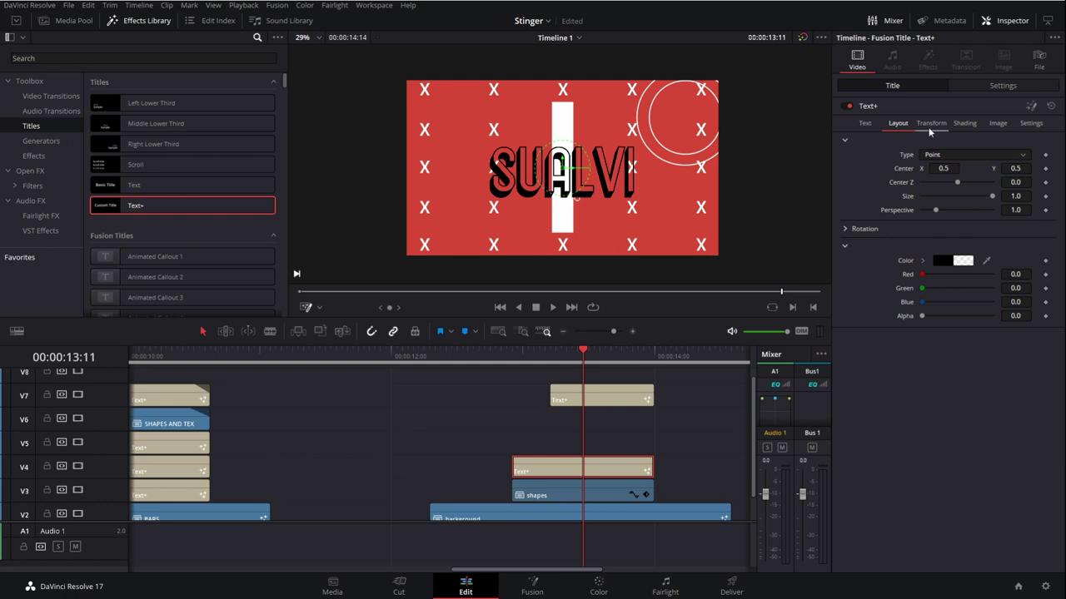
left_click(930, 123)
left_click(845, 248)
left_click_drag(1016, 277, 1027, 278)
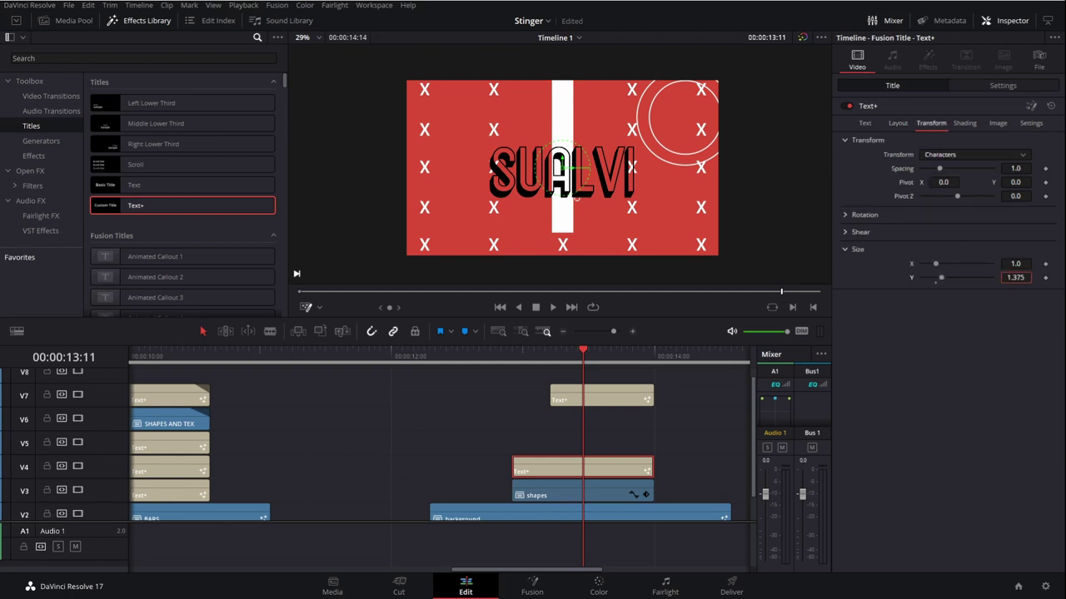
double_click(1014, 277)
type("2")
key("Return")
left_click_drag(1016, 266, 1002, 246)
left_click(844, 234)
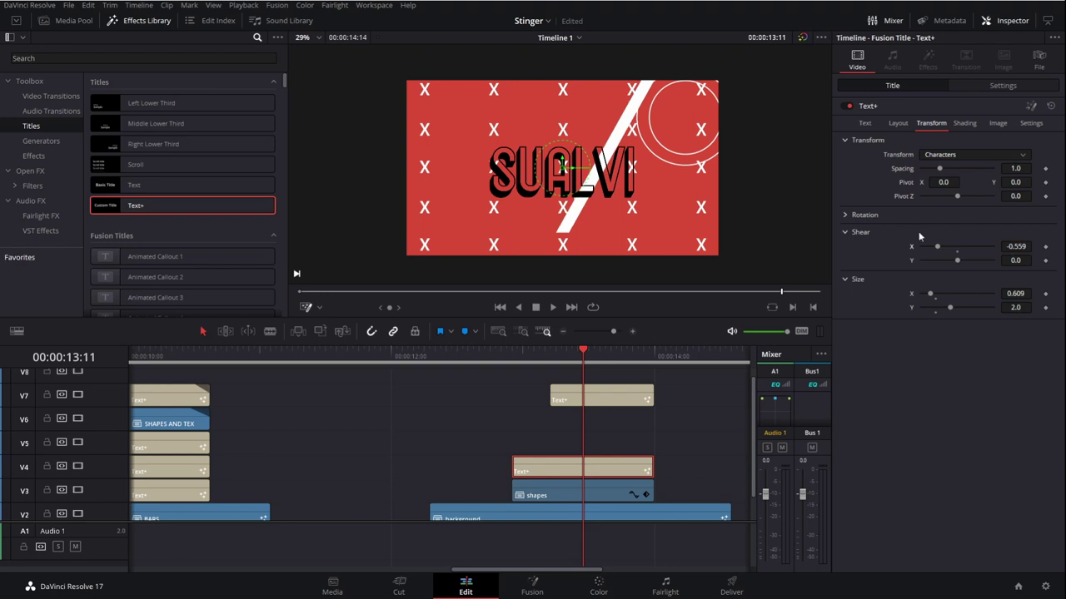
left_click_drag(912, 250, 882, 250)
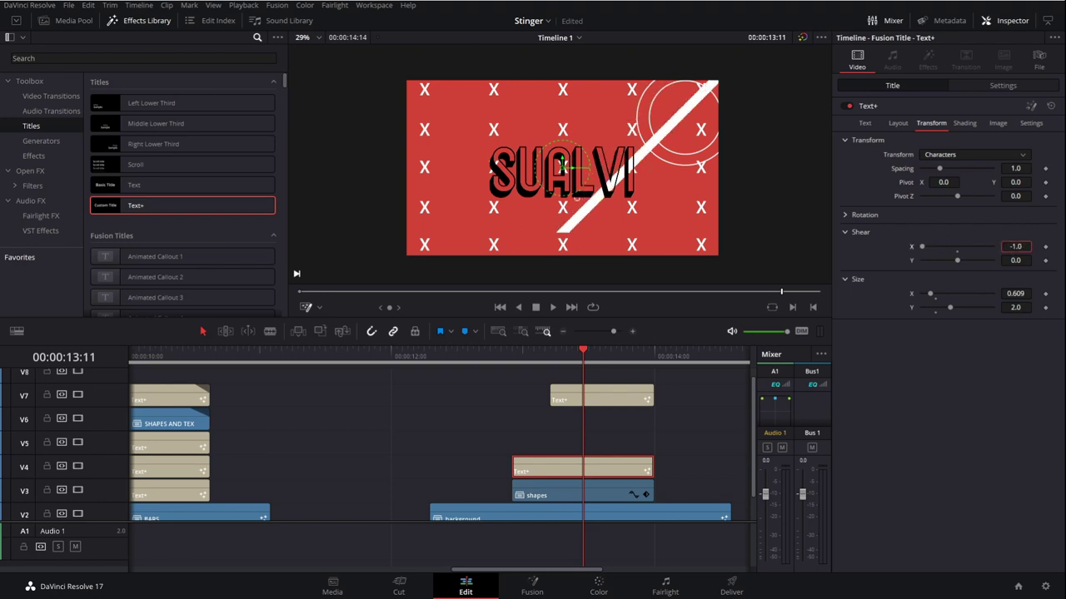
- Reshape the V4 I title into a long diagonal bar with X shear 0.0, Y size 4.646 and Z rotation about 411.2
double_click(913, 248)
left_click(905, 126)
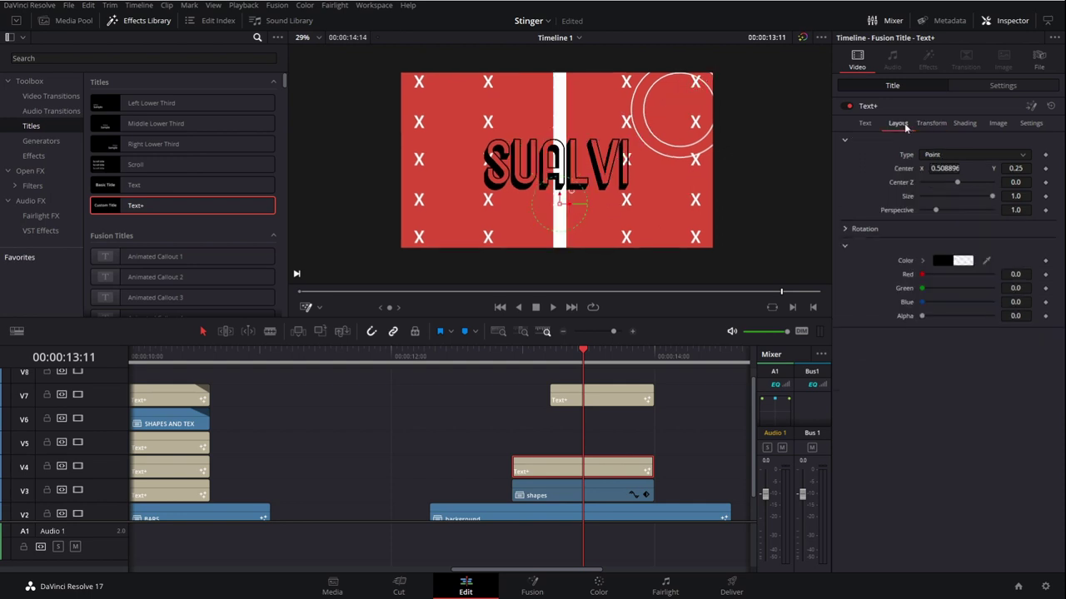
left_click(847, 229)
left_click_drag(958, 285, 928, 284)
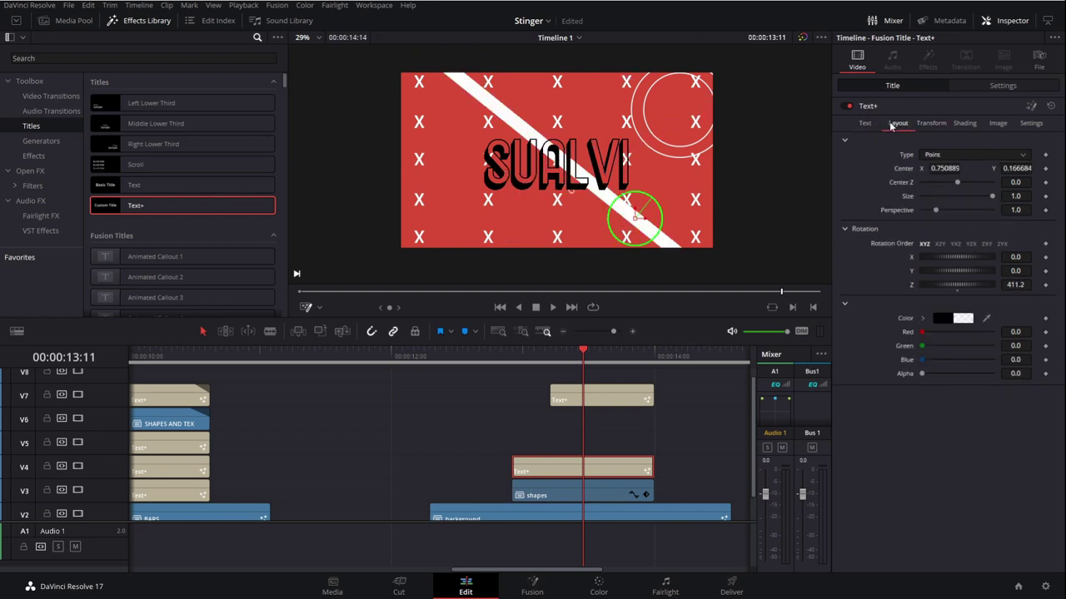
- Fine-tune the V4 bar's layout to a Z rotation of 418.62 and a centre of about X 0.923, Y 0.157
left_click_drag(970, 285, 998, 288)
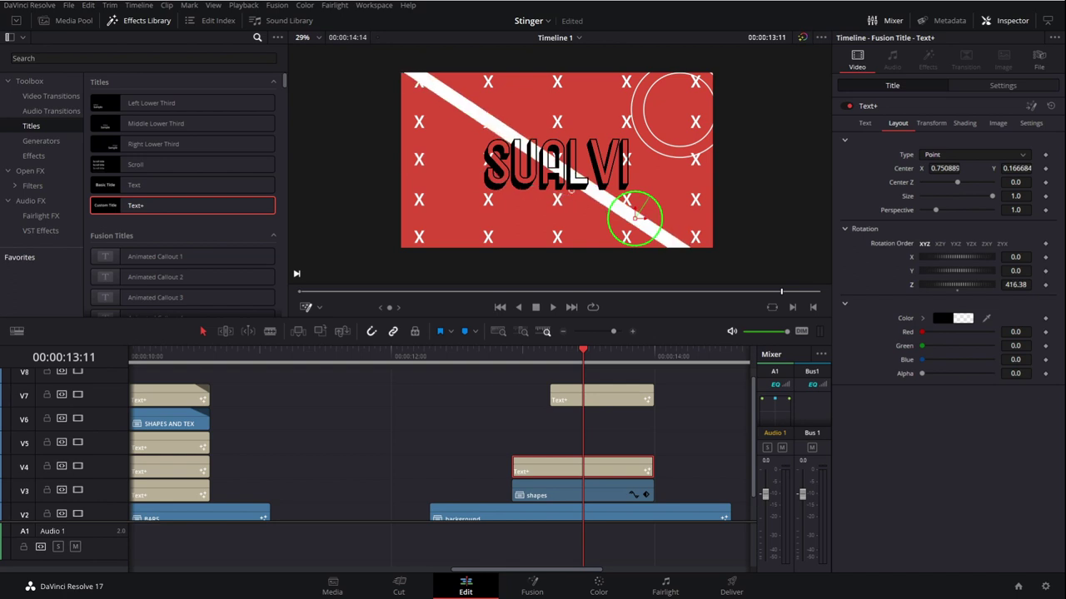
left_click_drag(635, 218, 647, 218)
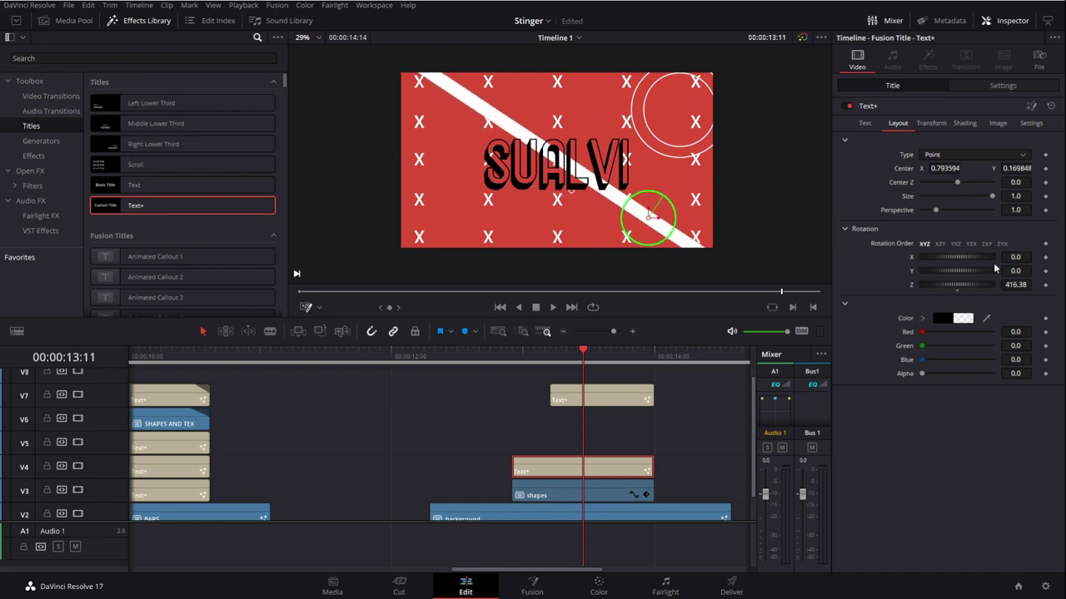
left_click_drag(1006, 285, 998, 285)
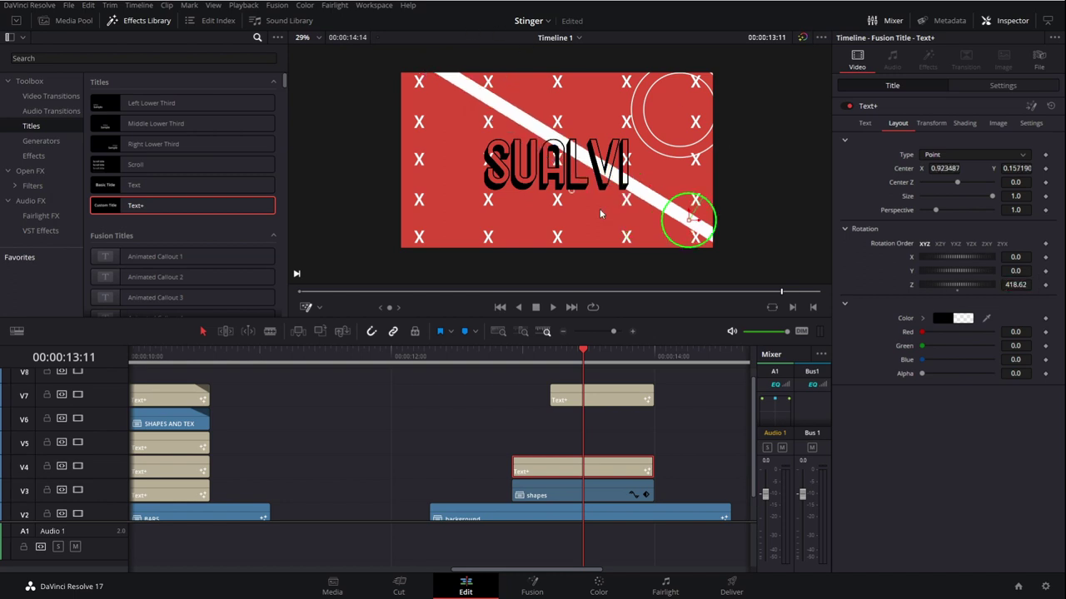
- Duplicate the V4 bar title onto V5 and V6, starting at 00:00:12:22
left_click(548, 403)
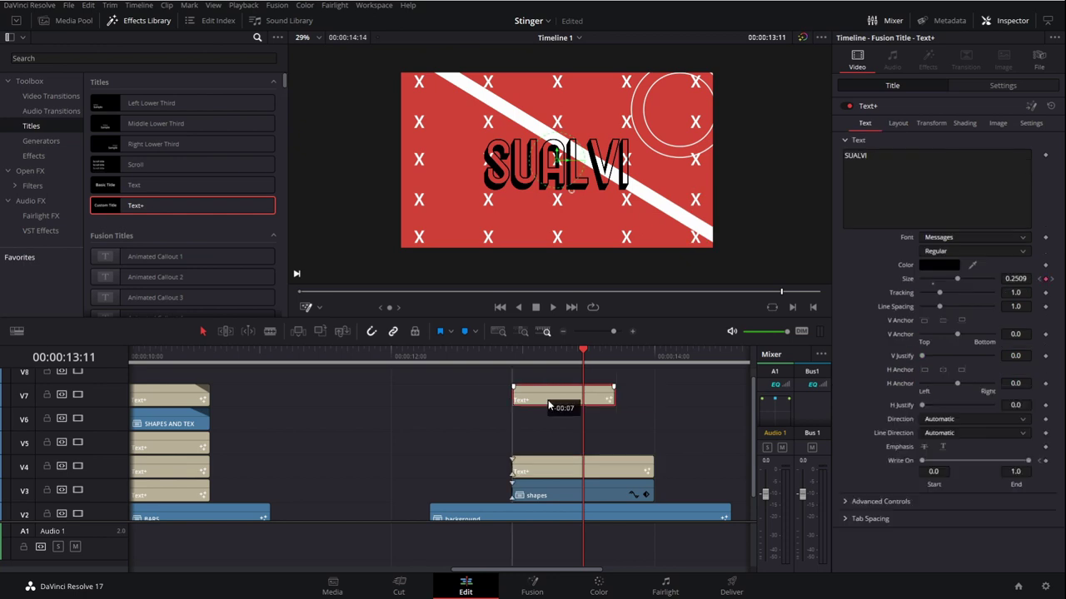
left_click(582, 472)
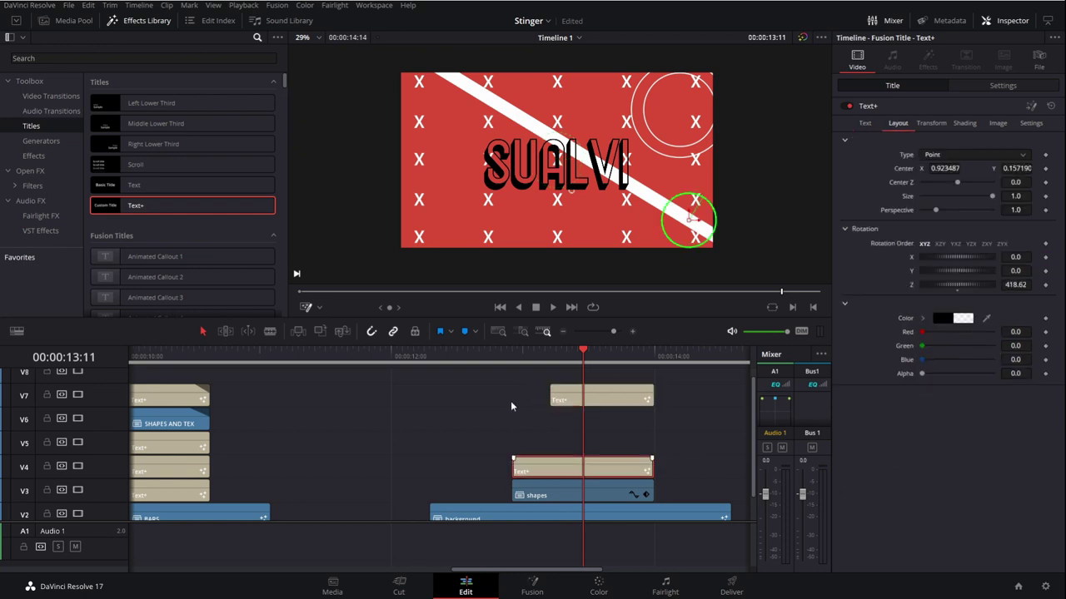
left_click(513, 358)
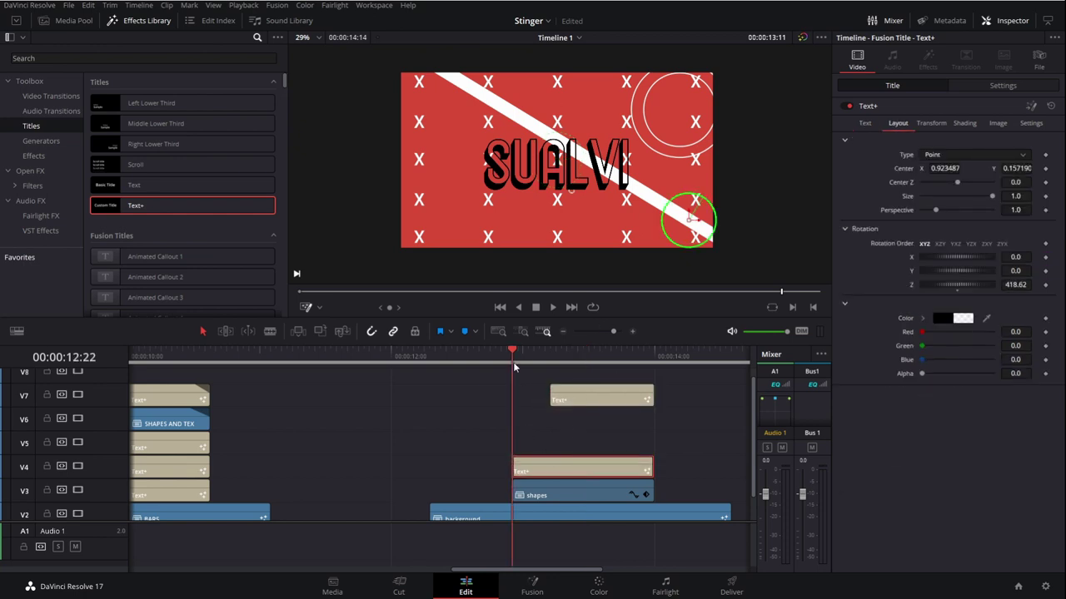
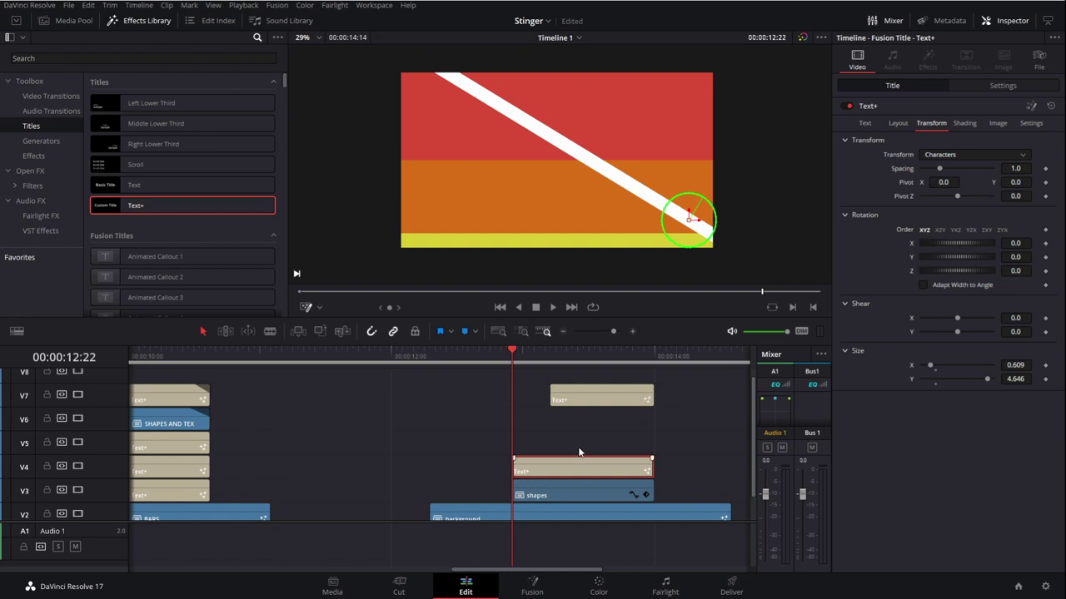
left_click_drag(579, 452, 578, 418)
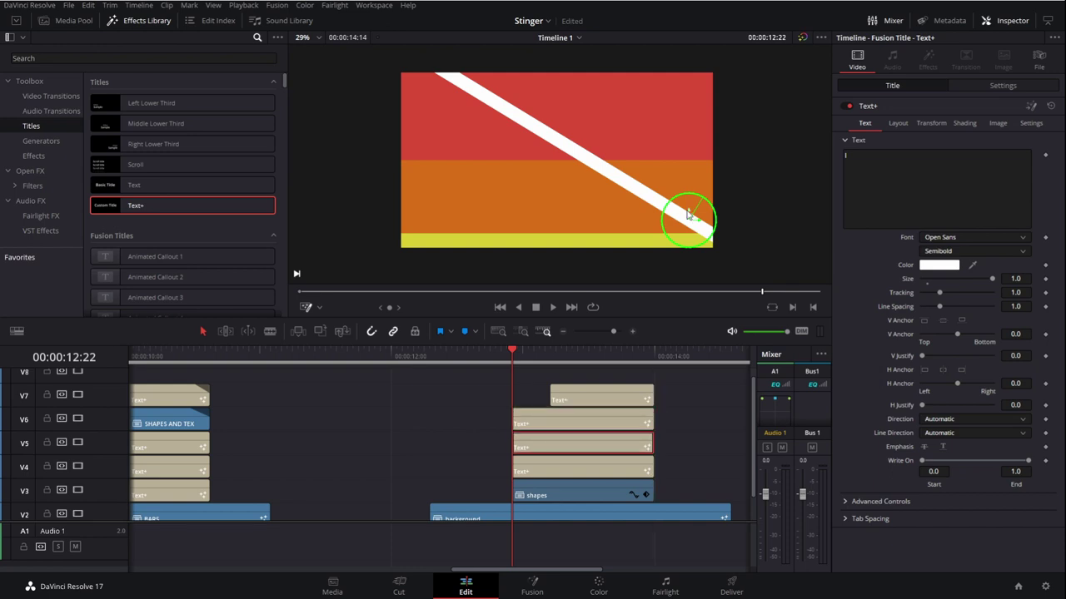
- Move the V5 and V6 bars successively lower in the viewer to form three parallel diagonal stripes
left_click_drag(687, 214, 682, 242)
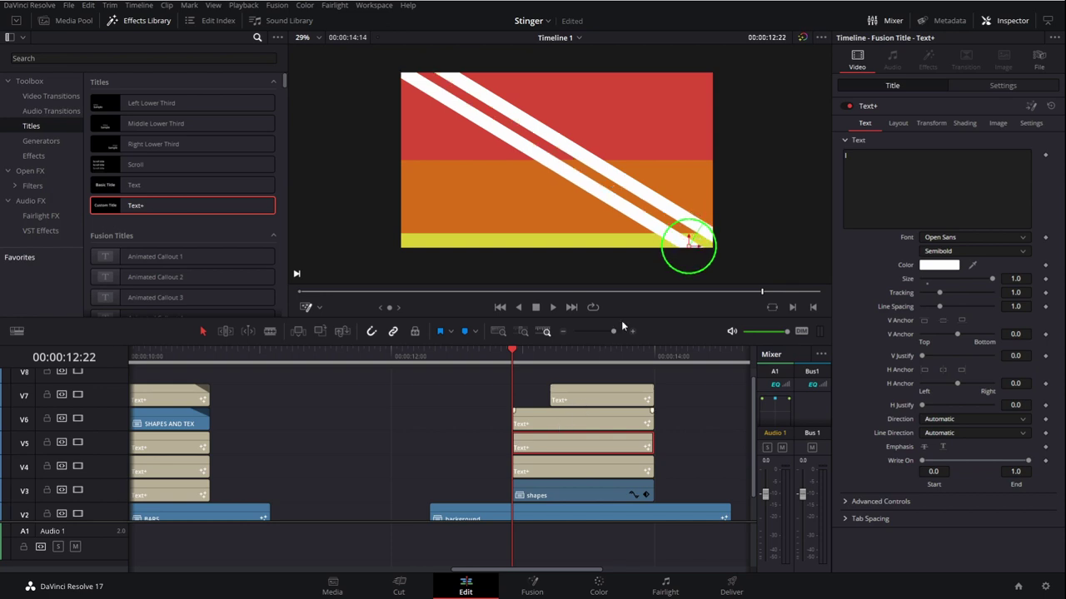
left_click(678, 229)
left_click_drag(678, 230, 658, 270)
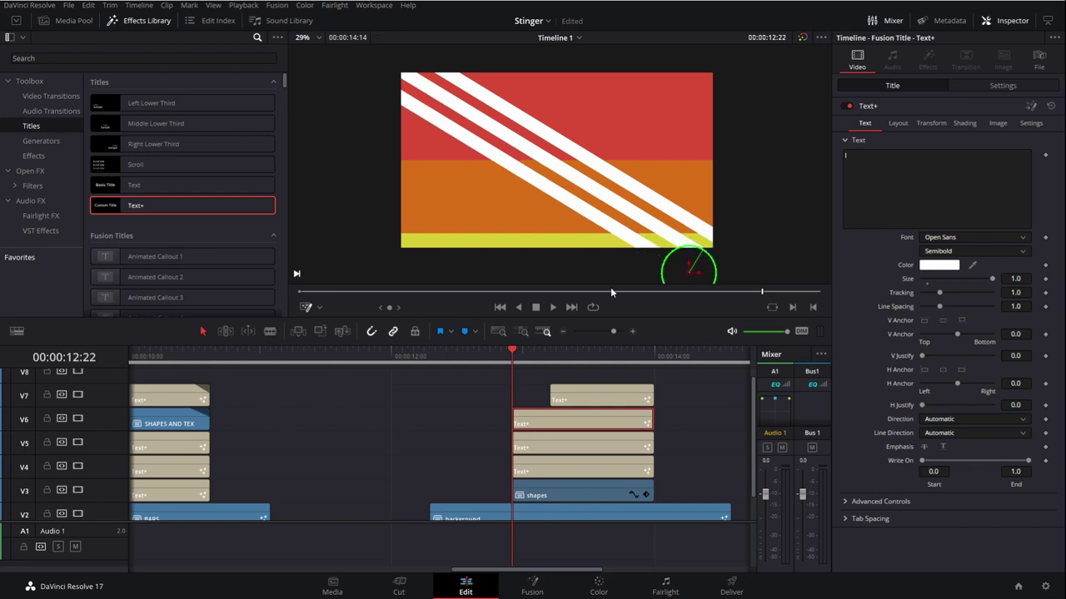
- At 00:00:13:01, set the V4 bar's character pivot Y to -0.327 to slide it out of the frame
left_click(527, 359)
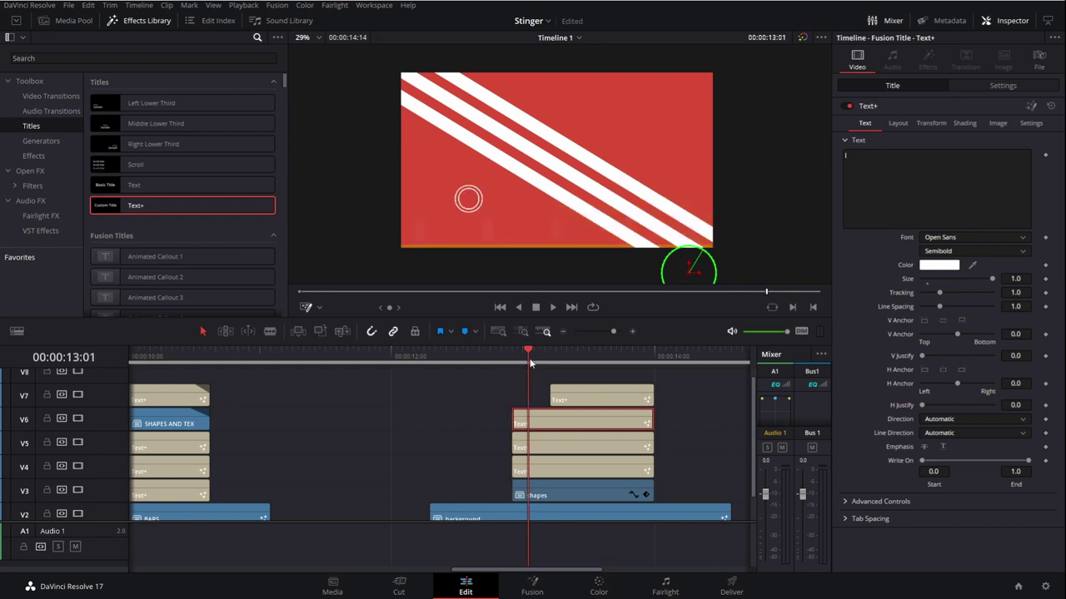
left_click(547, 467)
left_click(931, 123)
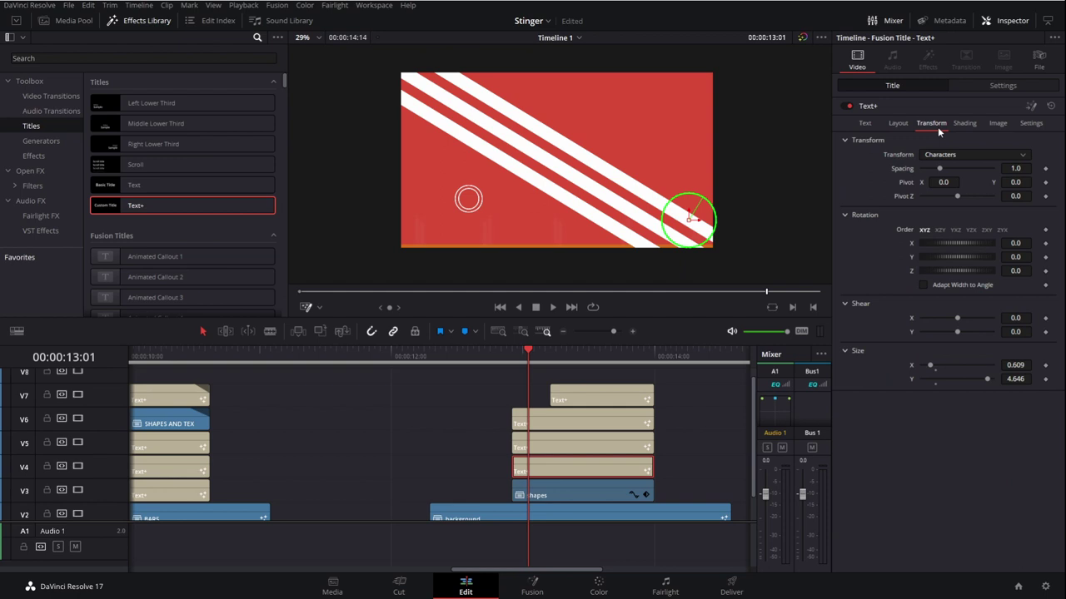
left_click_drag(1020, 181, 973, 178)
left_click(1021, 182)
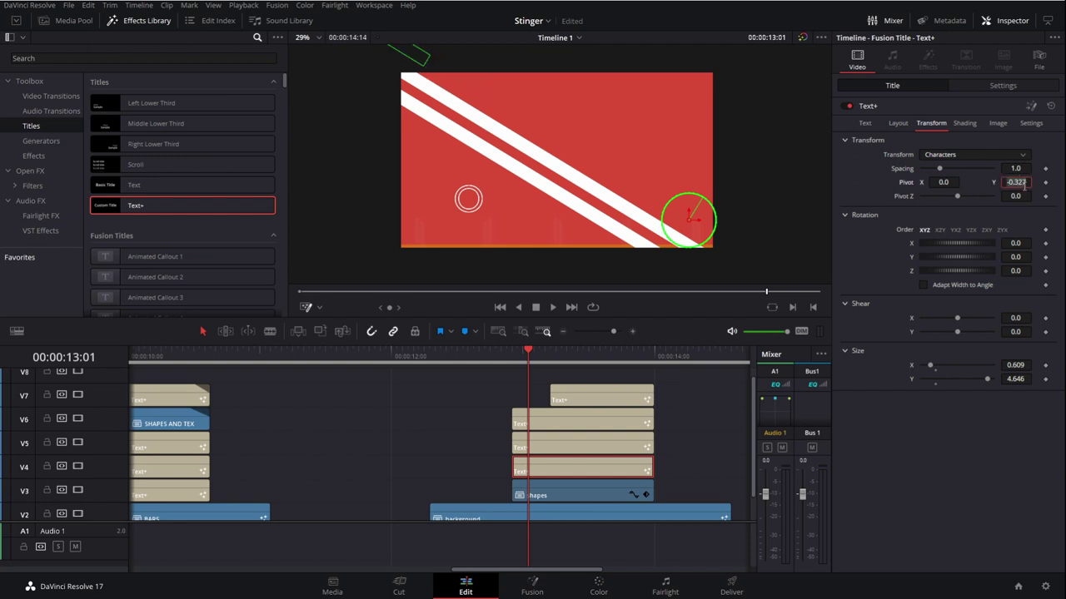
- Slide the other two bars out of the frame with a pivot Y of -0.389 on V5 and -0.384 on V6
left_click(565, 442)
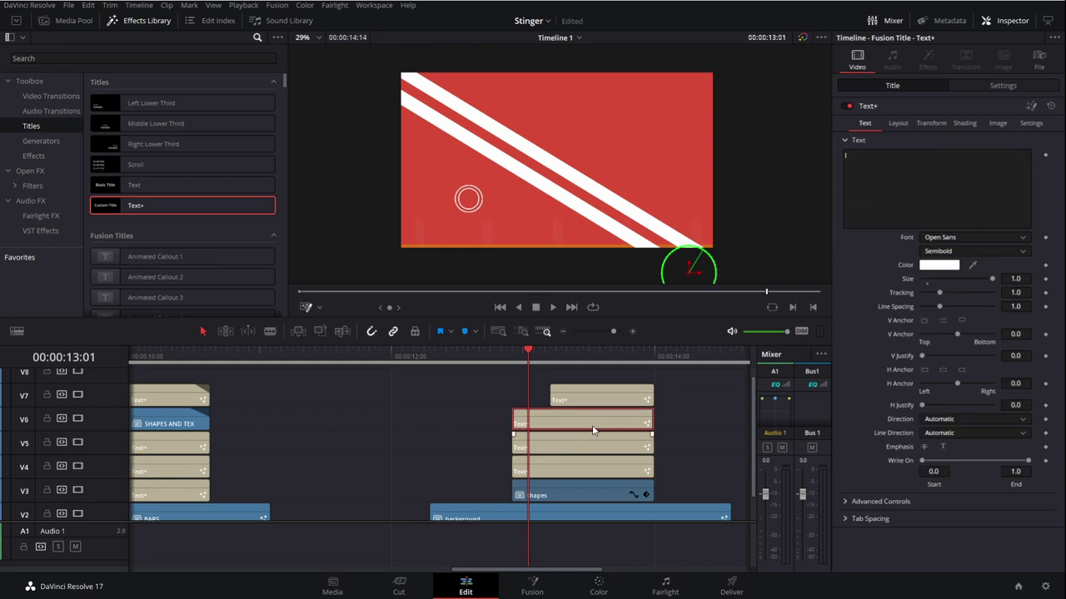
left_click(924, 125)
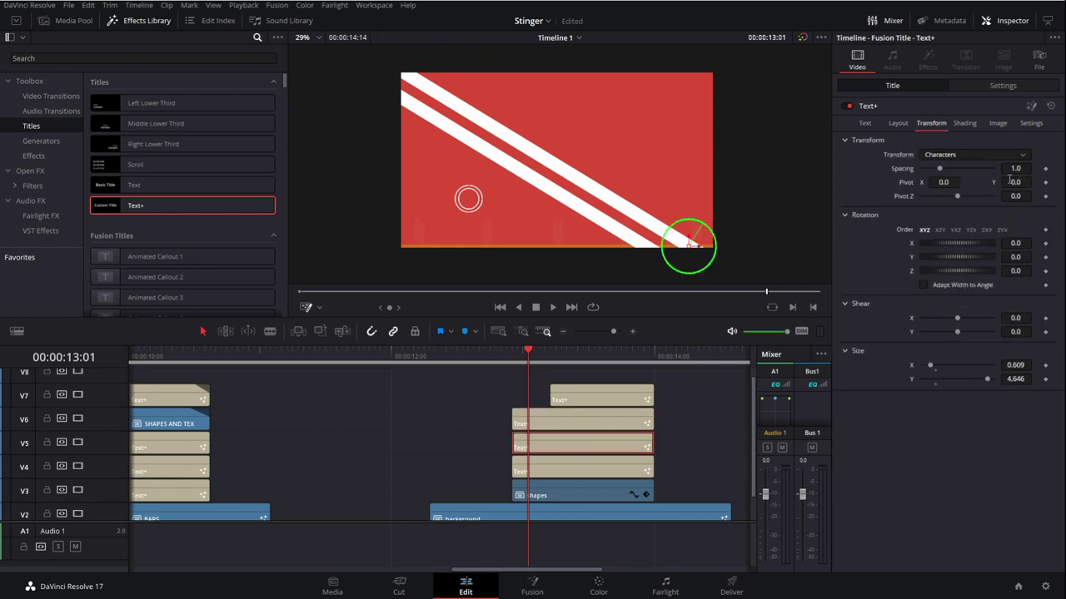
left_click(1010, 181)
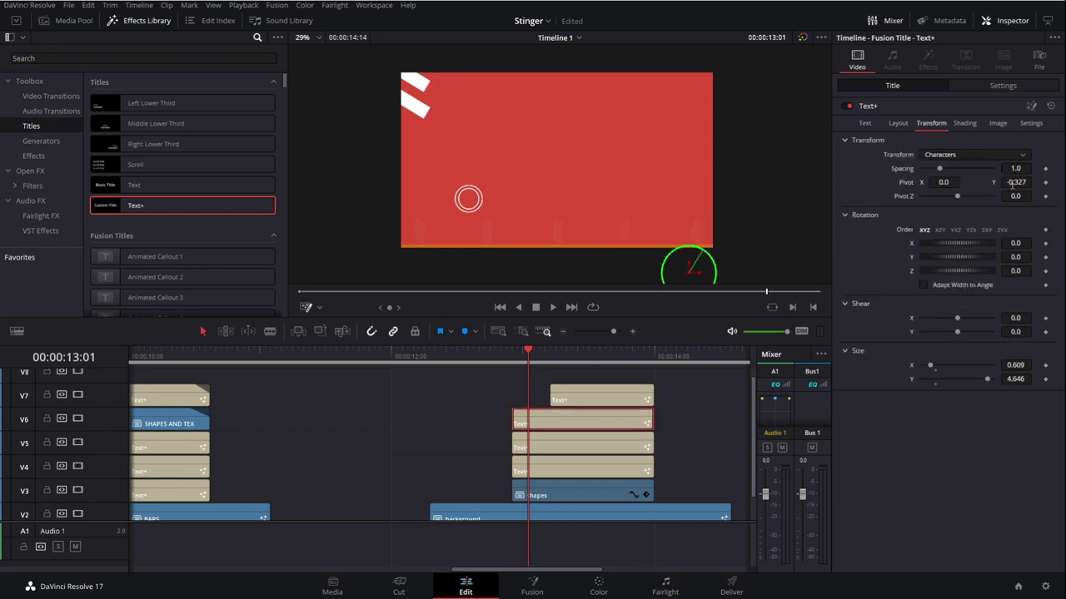
left_click_drag(1010, 182, 969, 181)
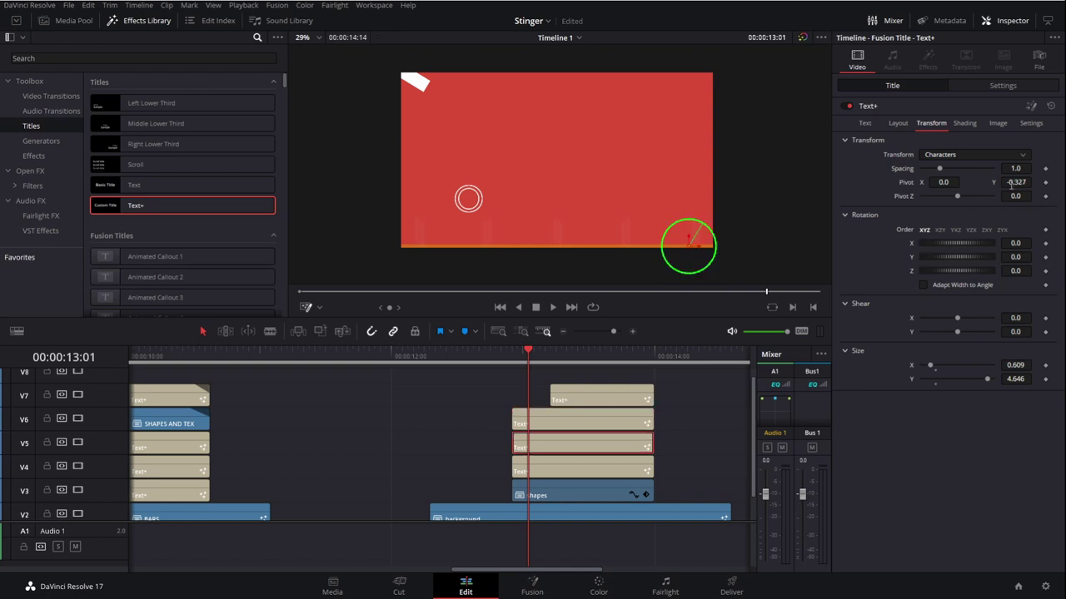
left_click_drag(1011, 182, 973, 182)
- Add pivot Y keyframes at 00:00:13:01 to the bar titles on V4, V5 and V6
left_click(1045, 181)
left_click(555, 461)
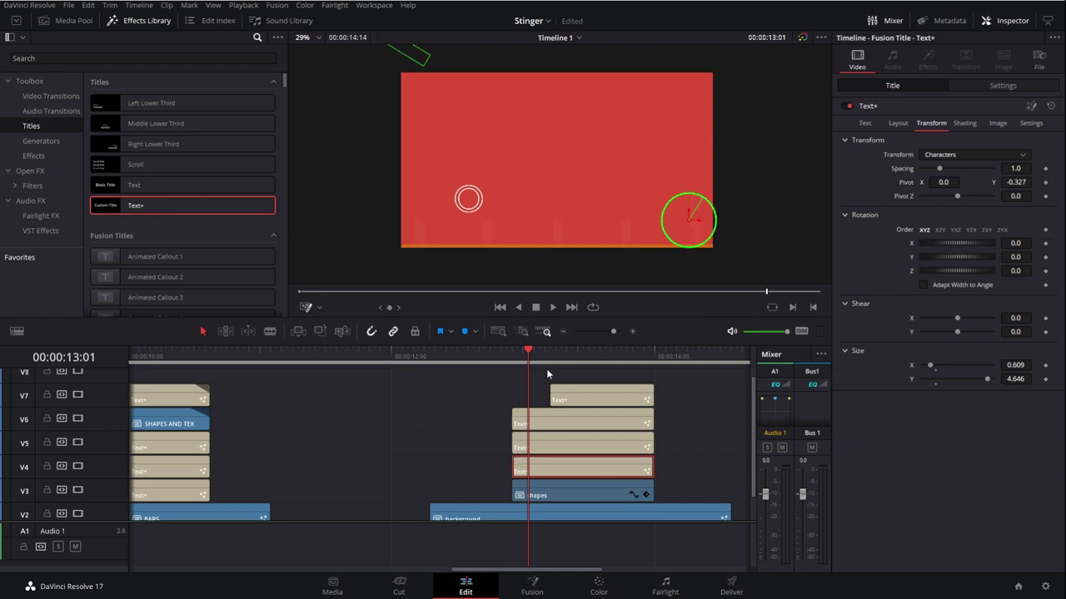
left_click(1045, 182)
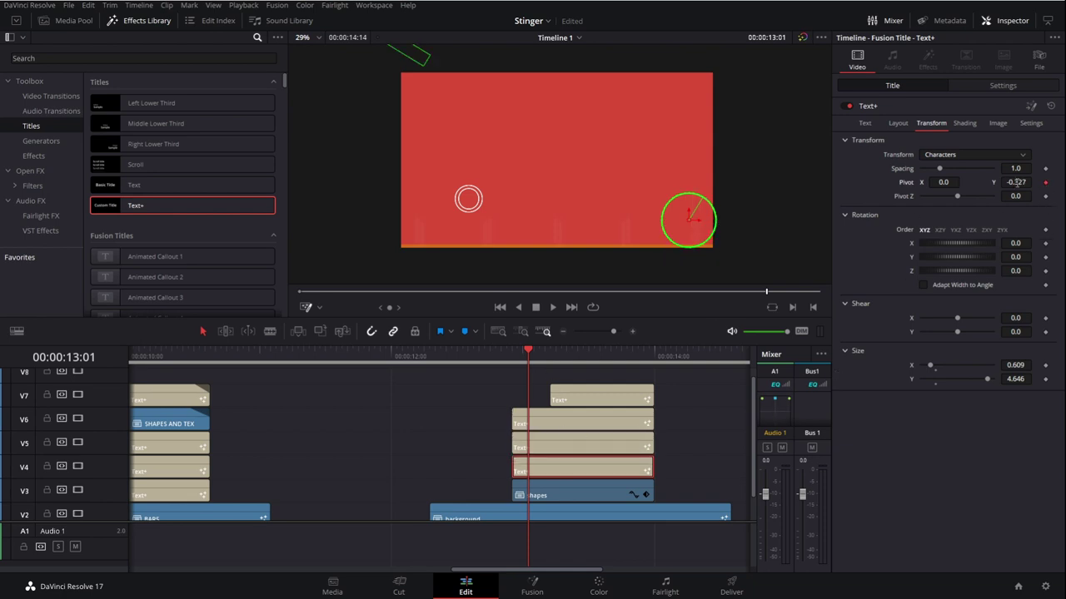
left_click(566, 417)
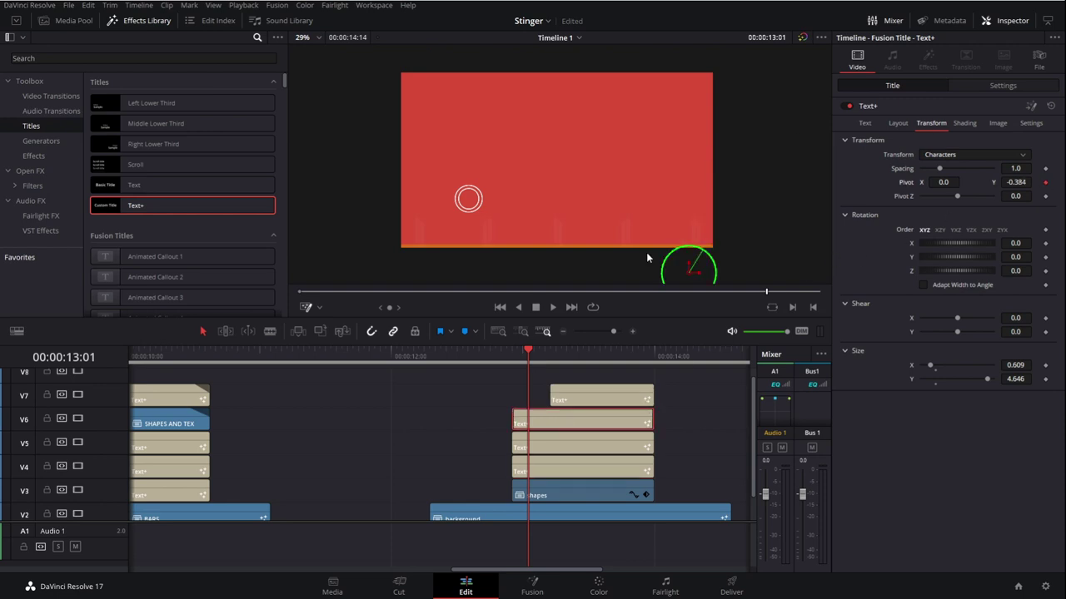
- Keyframe the V4 bar's pivot Y at 0.521 around 00:00:13:12 so the bar travels across the frame
left_click_drag(563, 361, 583, 362)
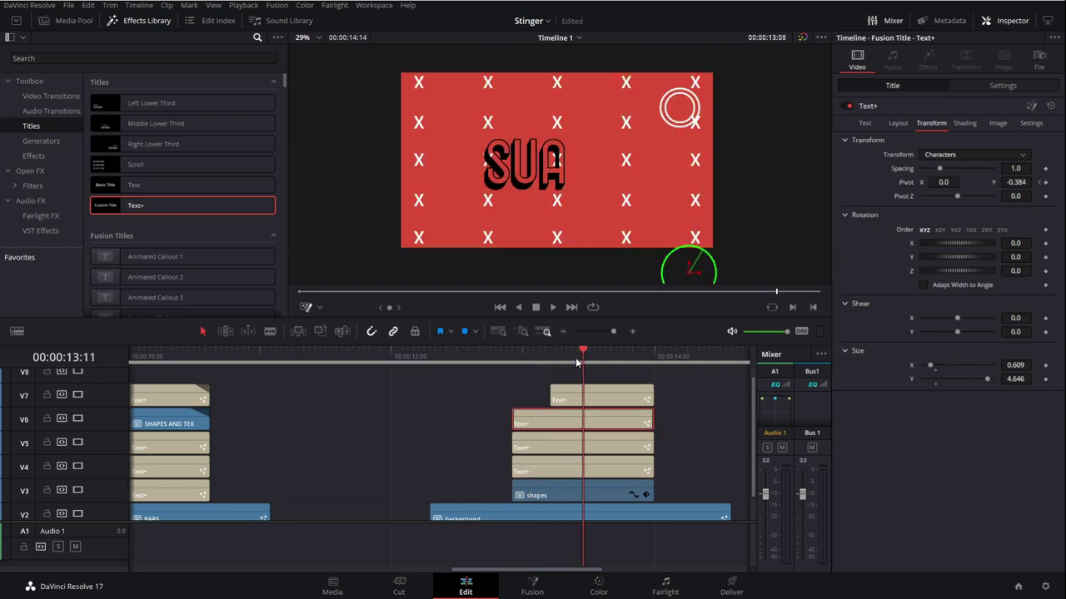
left_click(581, 447)
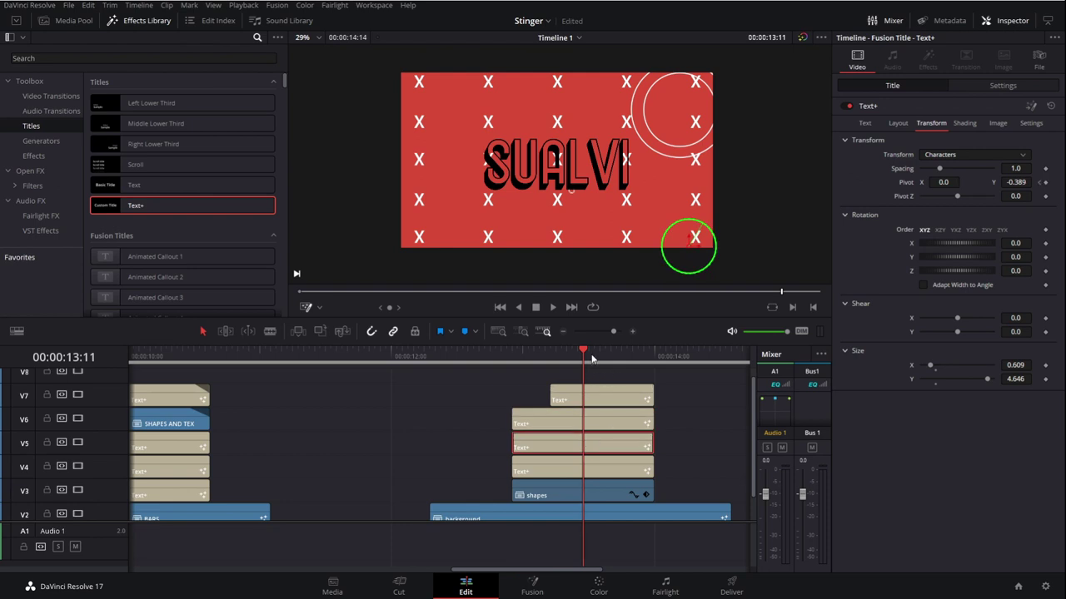
key("Right")
left_click(594, 466)
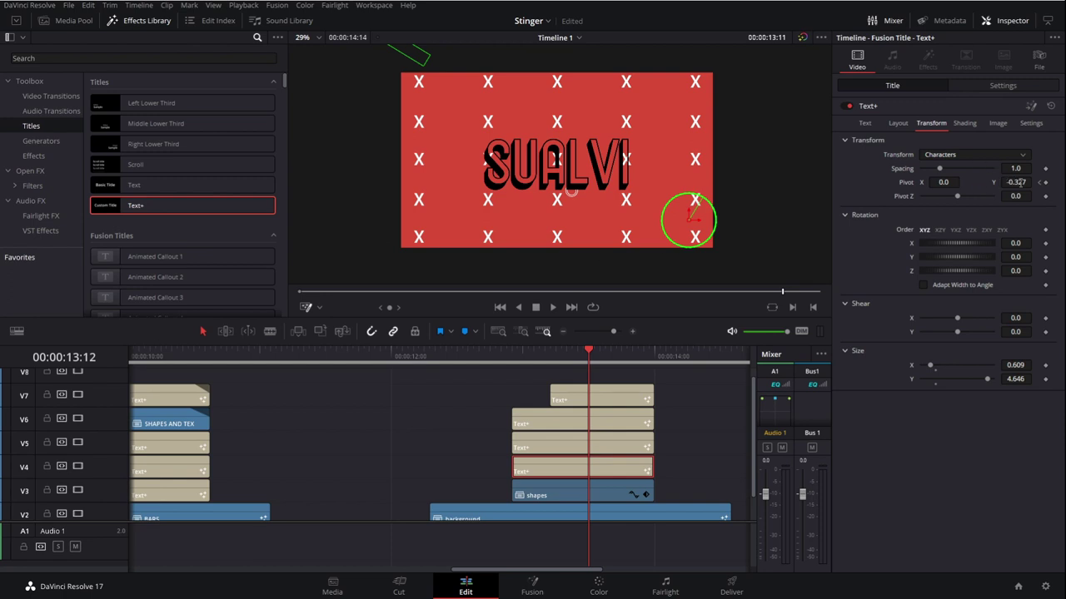
left_click_drag(1015, 181, 1064, 181)
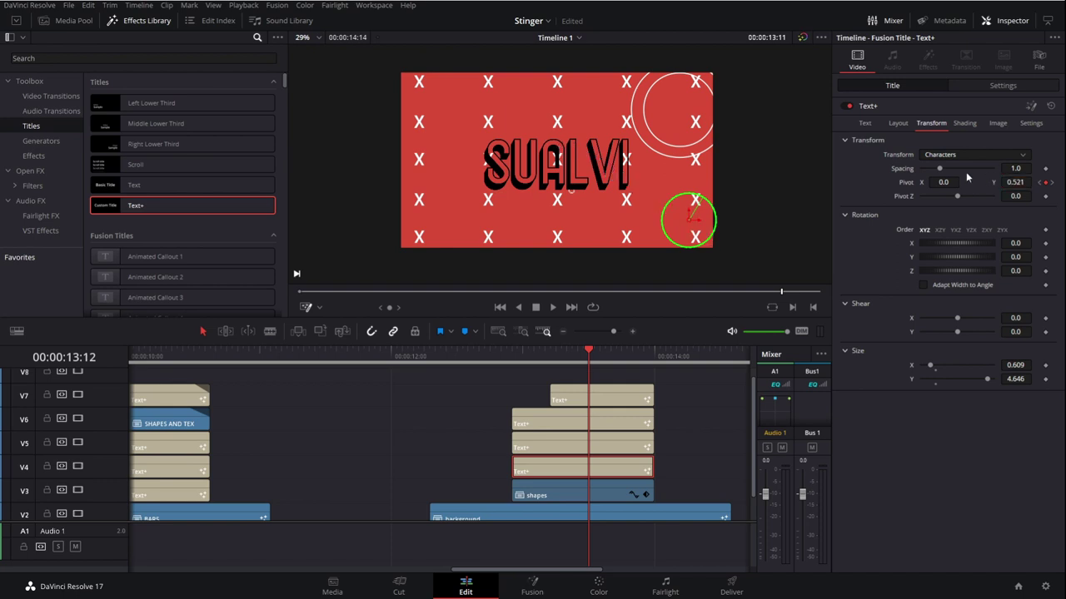
- Keyframe a higher pivot Y on the V5 bar at 00:00:13:16 and on the V6 bar a few frames further on
left_click(610, 441)
left_click(610, 357)
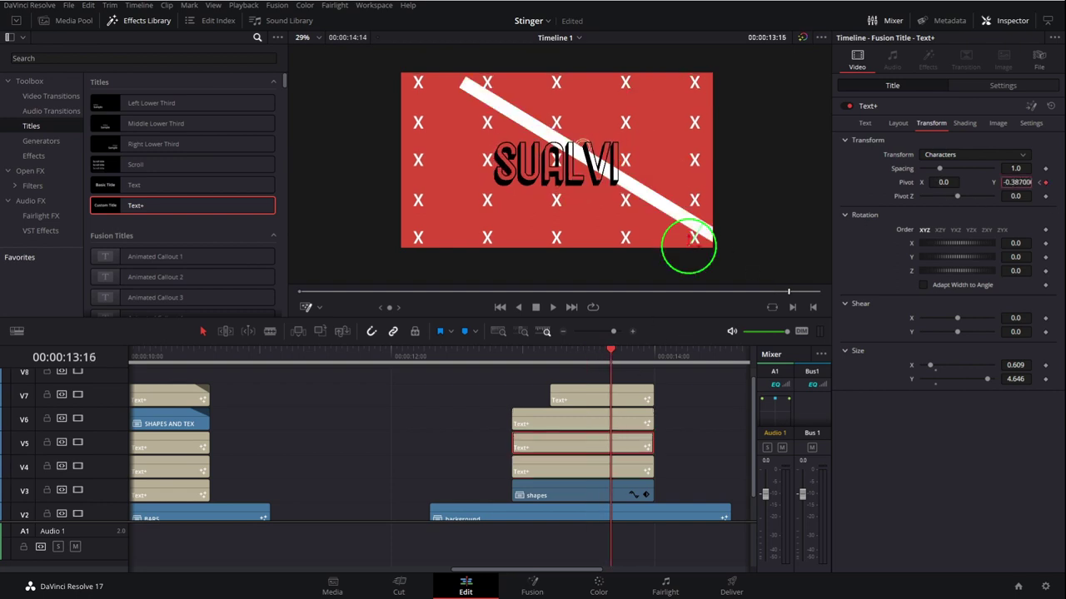
mouse_move(1014, 182)
left_mouse_down()
mouse_move(1065, 181)
mouse_move(1004, 181)
mouse_move(1024, 181)
left_mouse_up()
left_click(626, 356)
left_click(577, 420)
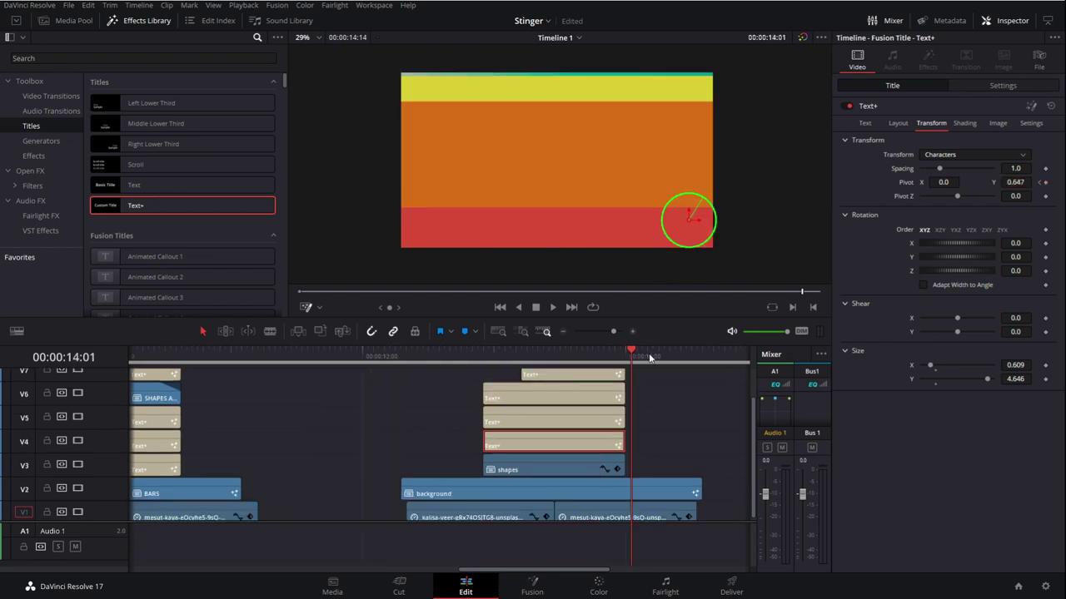
- Step through the frames between 00:00:14:00 and 00:00:14:02 to examine how the background moves where the bars and shapes end
key("Right")
key("Right")
key("Right")
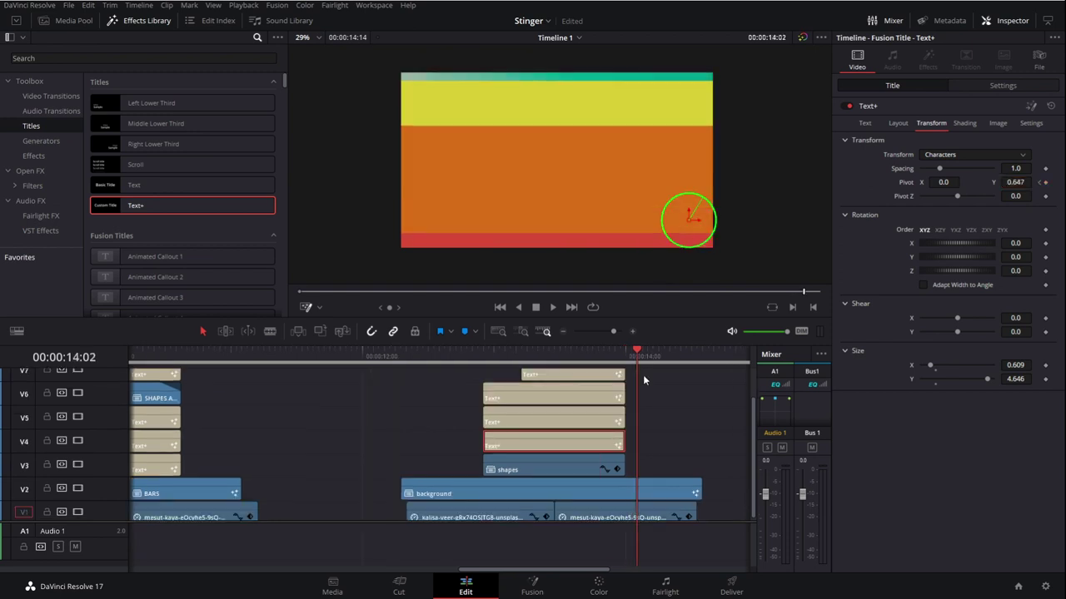
key("Left")
key("Left")
key("Left")
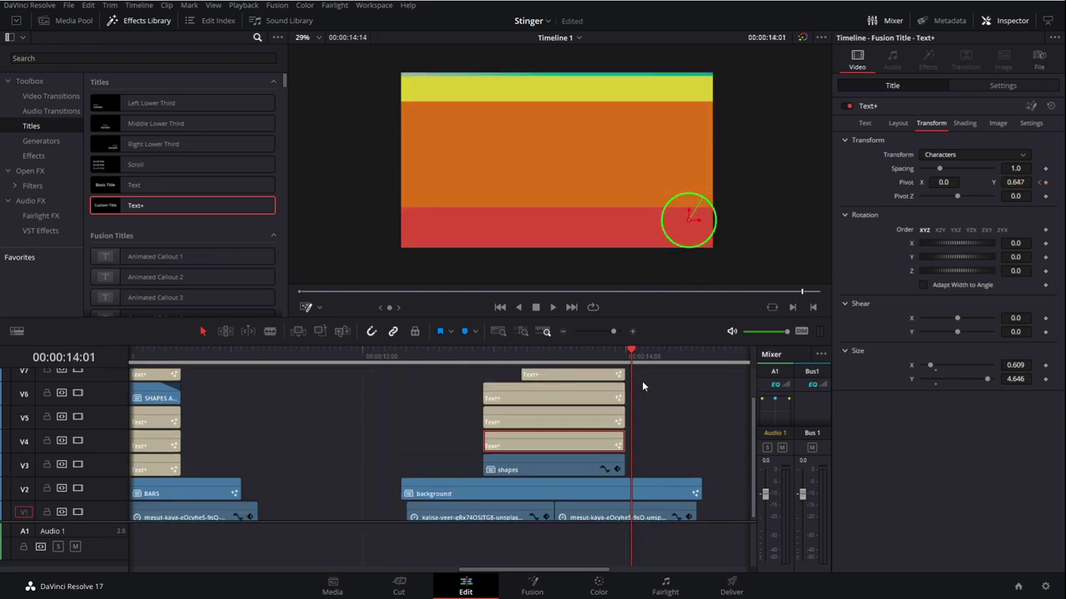
key("Right")
key("Left")
key("Left")
key("Left")
key("Right")
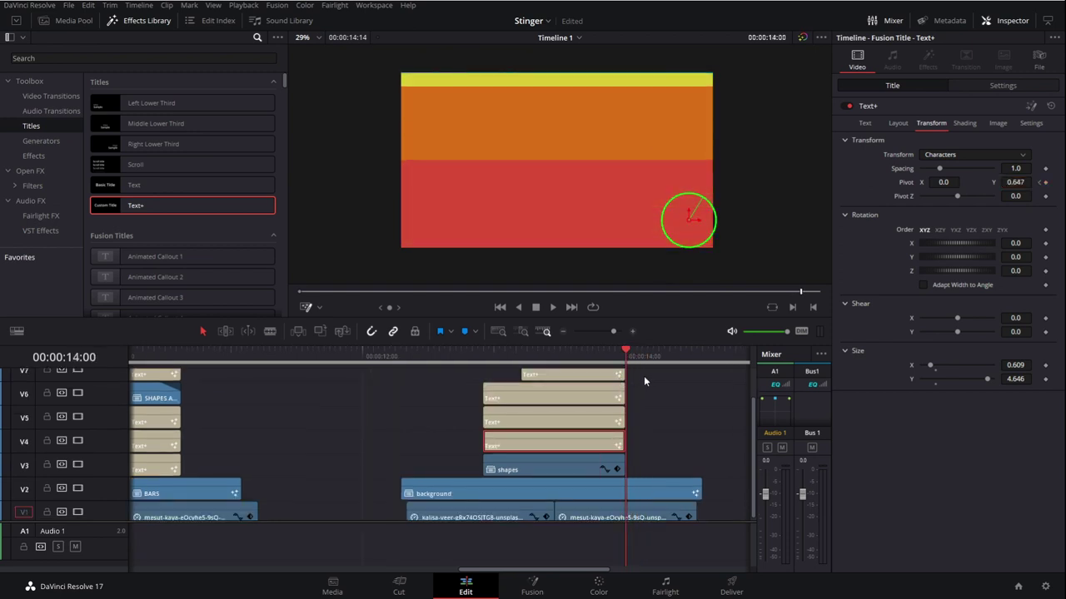
key("Right")
key("Right")
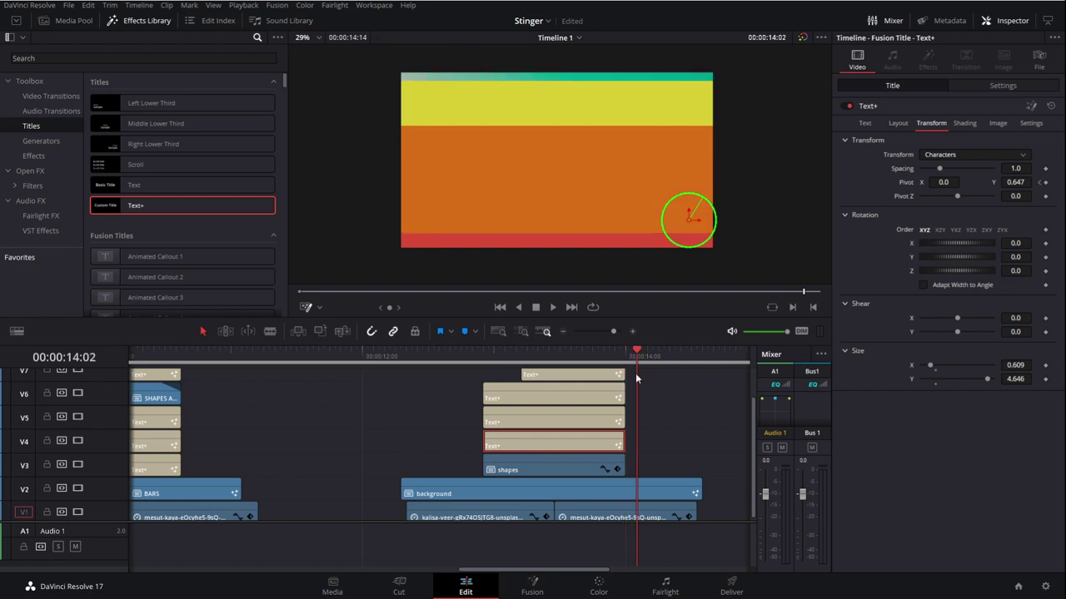
- Extend the SUALVI title on V7 to end at 00:00:14:02 and try to extend the end of the shapes clip
left_click_drag(622, 374, 649, 408)
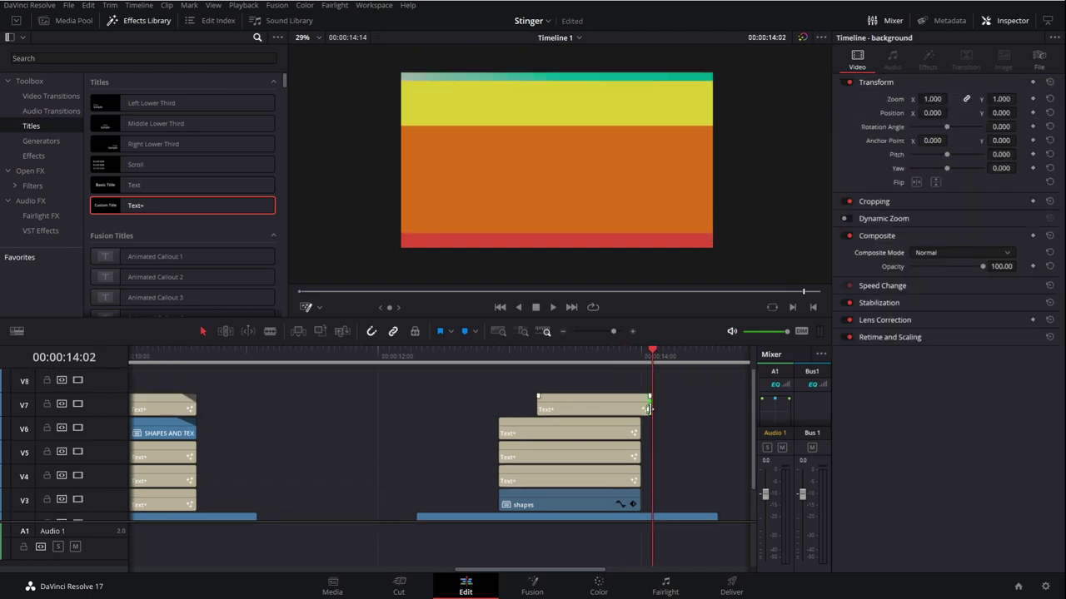
scroll(659, 410, "down", 2)
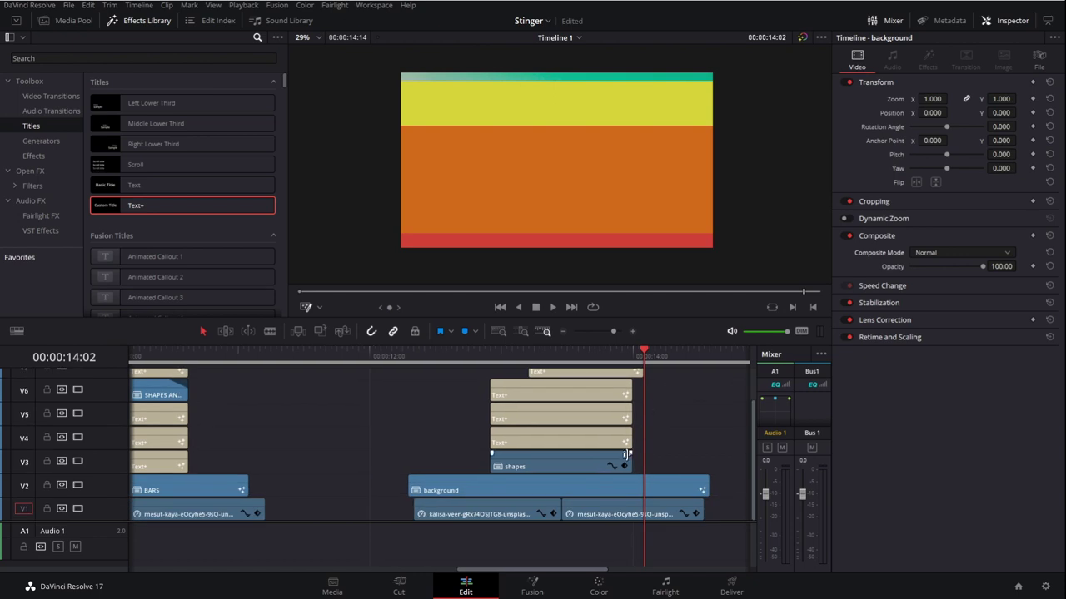
mouse_move(629, 460)
left_mouse_down()
mouse_move(647, 461)
mouse_move(626, 457)
left_mouse_up()
mouse_move(636, 356)
left_mouse_down()
mouse_move(617, 356)
mouse_move(632, 356)
left_mouse_up()
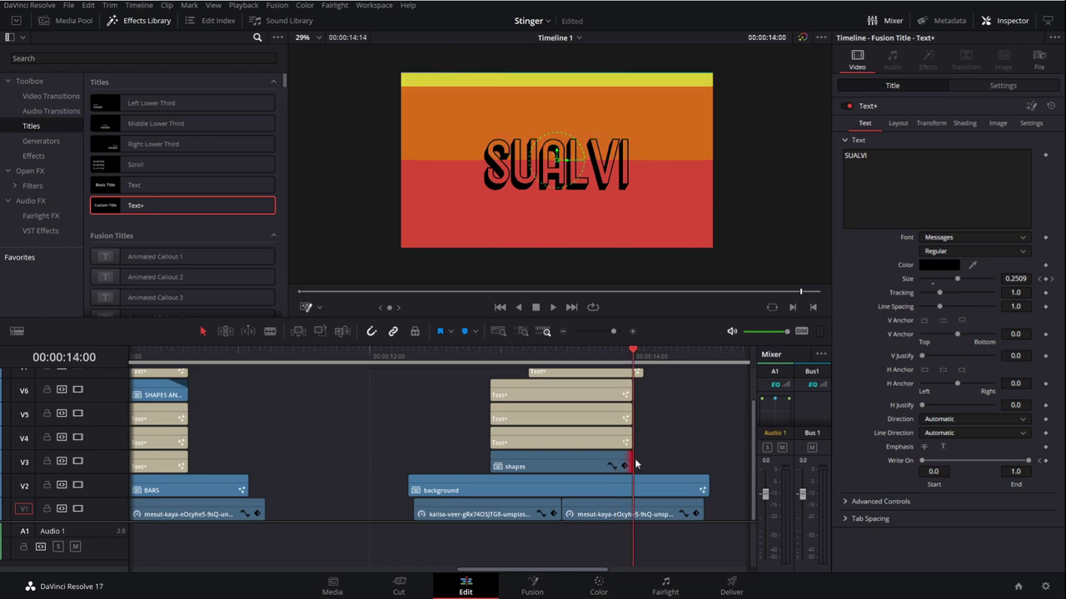
- Open the shapes clip in its own timeline and extend the X pattern layer on V1 to 00:00:01:06
key("Right")
key("Right")
key("Right")
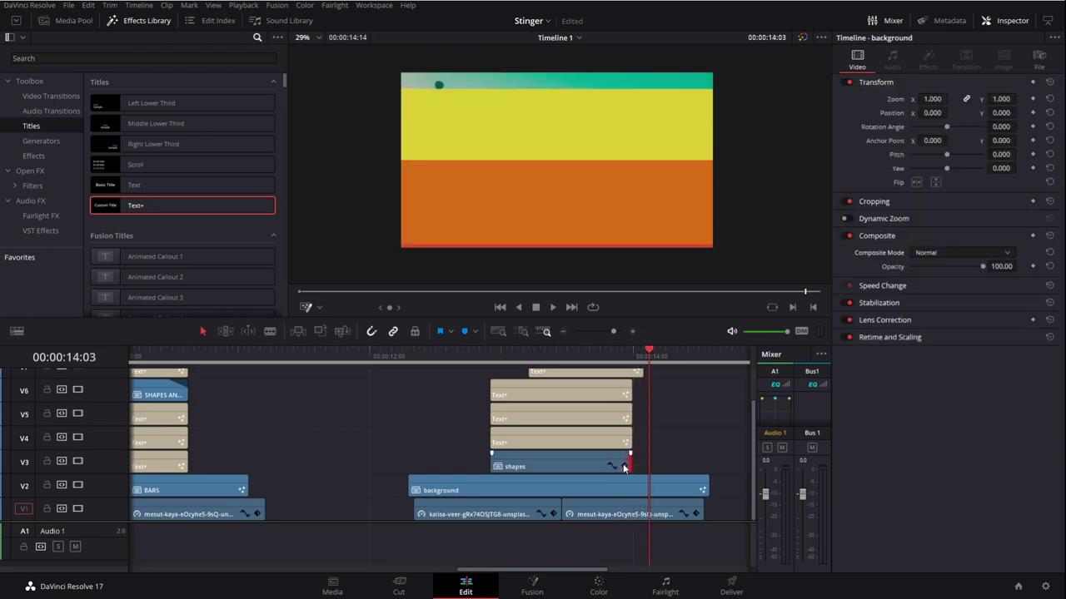
left_click_drag(630, 463, 680, 463)
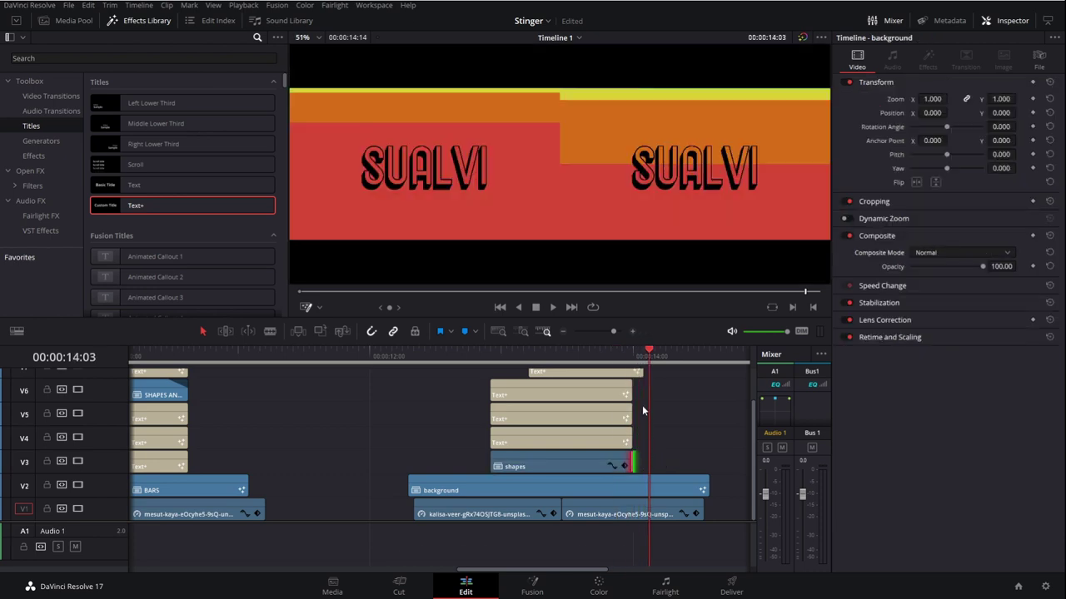
left_click(582, 459)
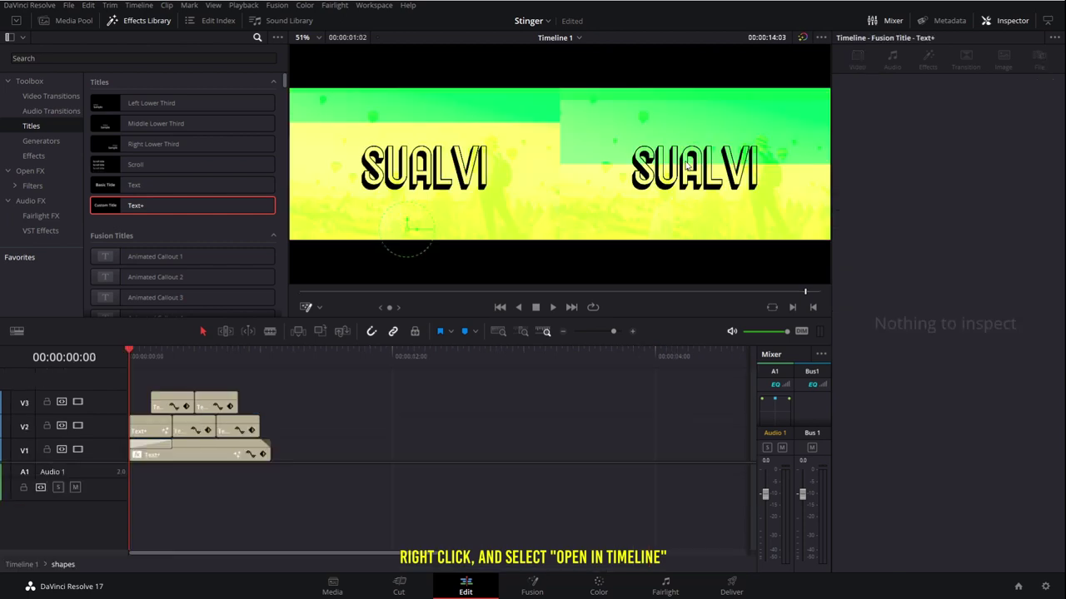
left_click_drag(288, 398, 297, 454)
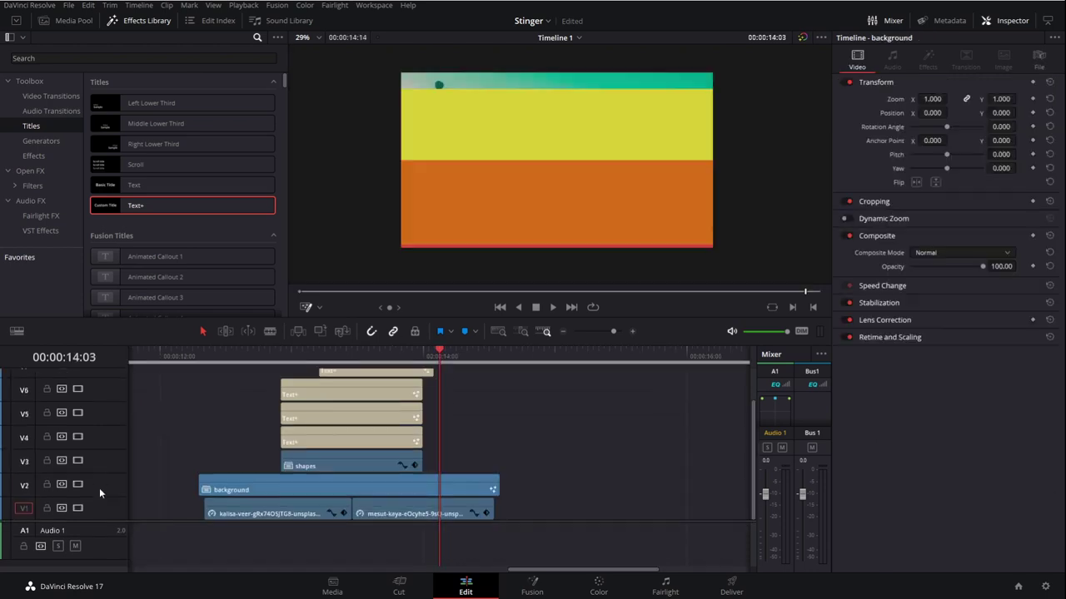
- Extend the shapes clip on V3 to end at 00:00:14:02 and give it a fade-out from 00:00:14:00
left_click(433, 358)
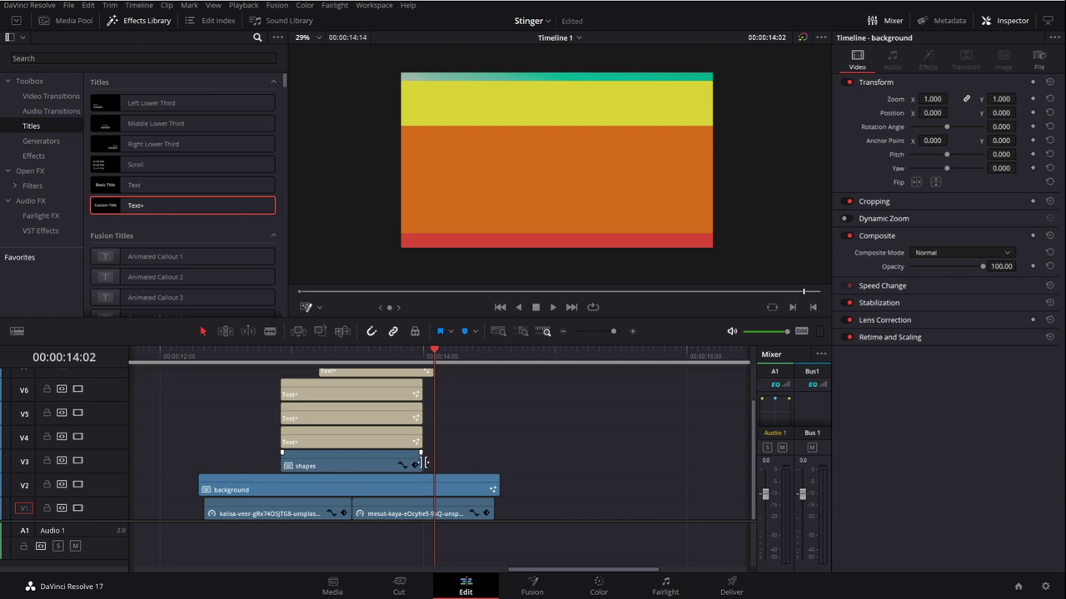
left_click_drag(420, 462, 433, 462)
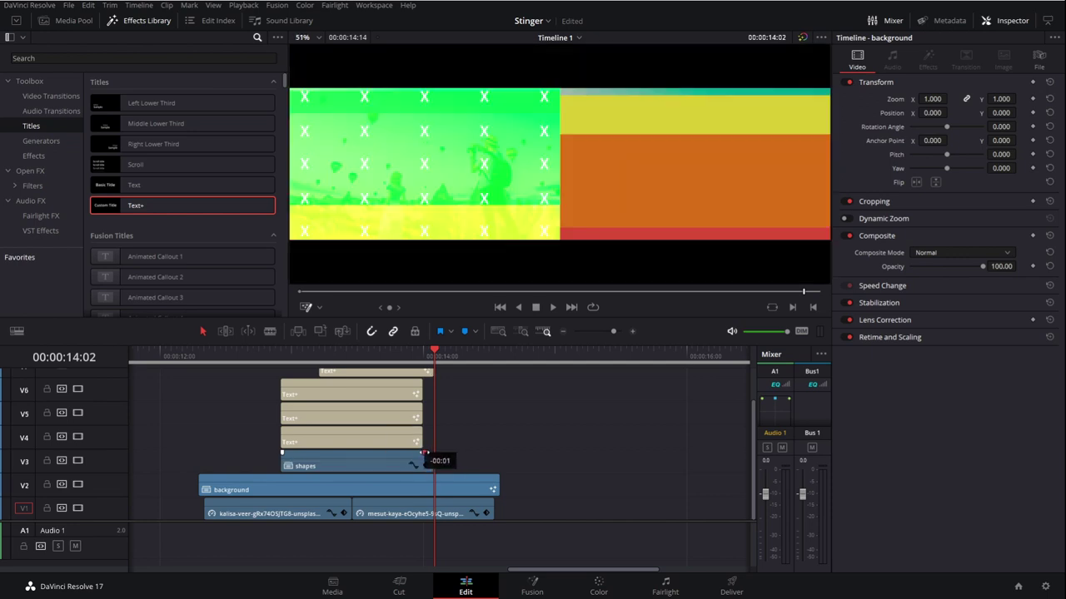
left_click(412, 357)
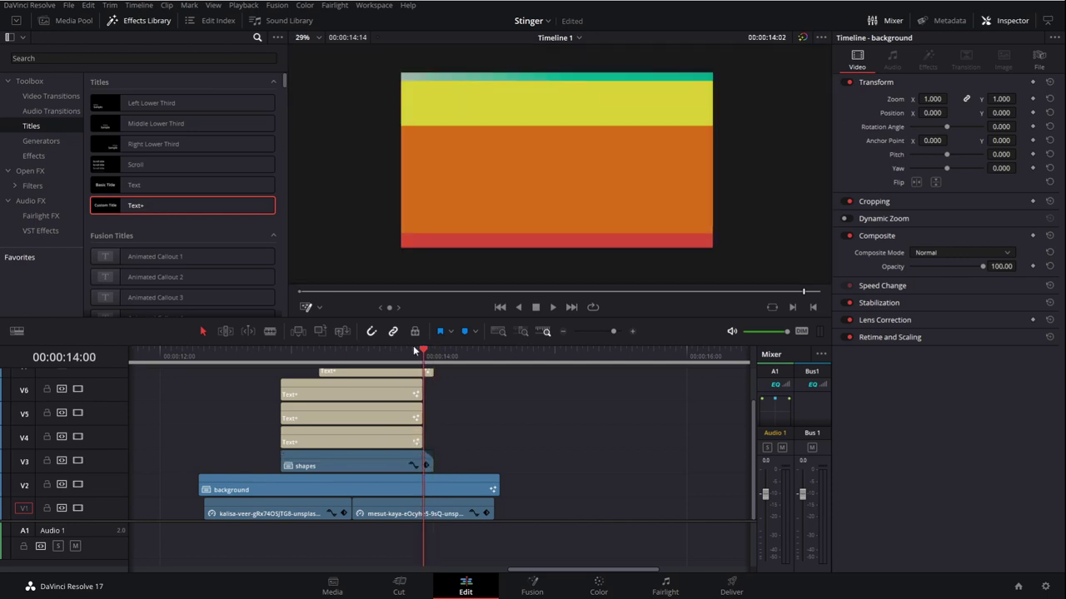
- Add a fade-out to the SUALVI title on V7 from 00:00:14:00 to its end and play back the ending
left_click(429, 371)
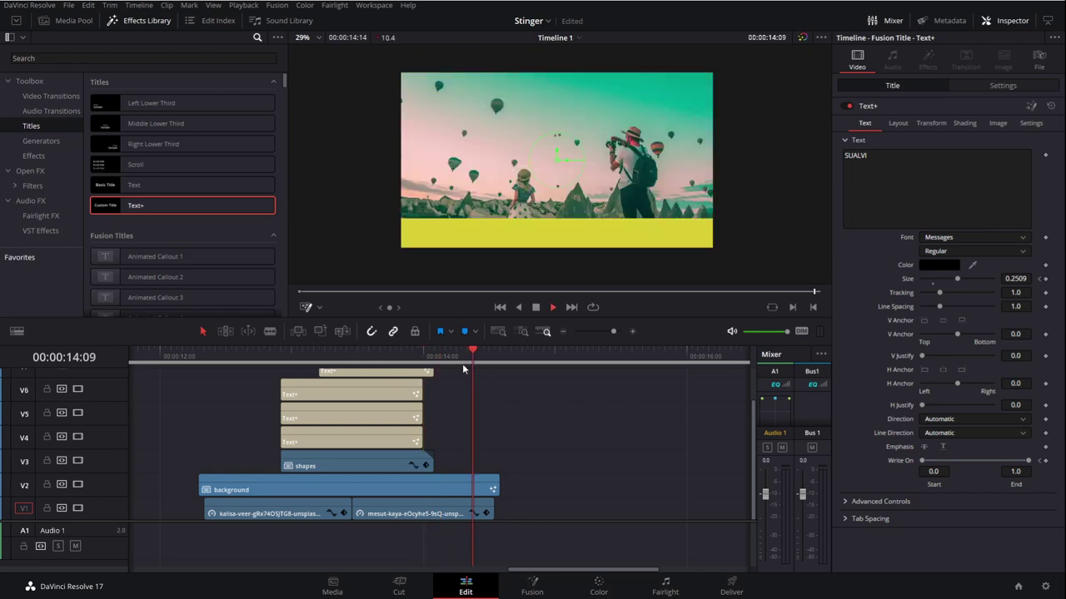
key("space")
left_click_drag(435, 363, 423, 365)
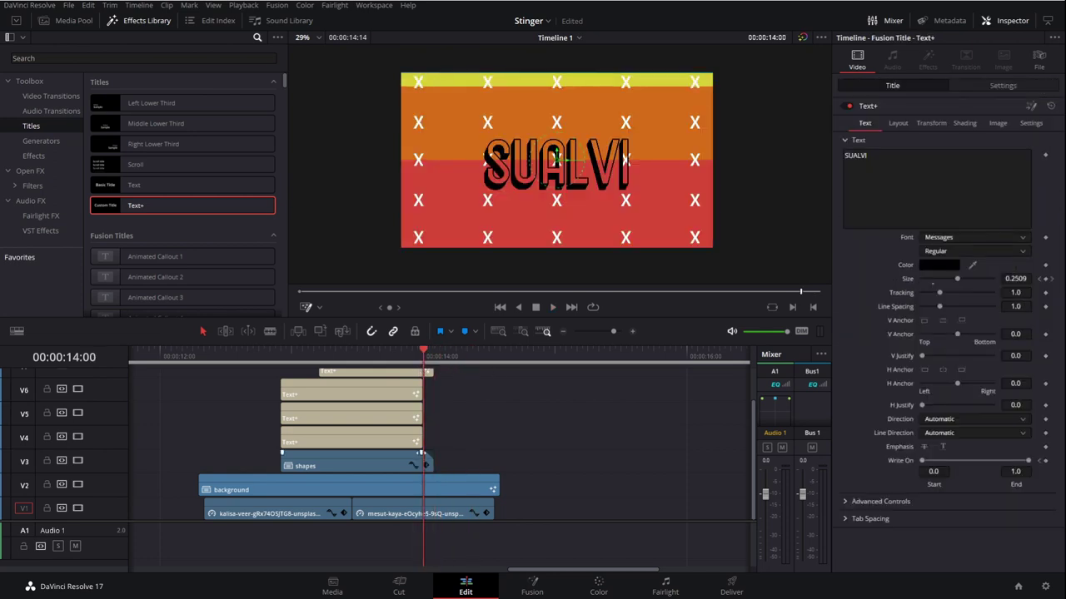
scroll(426, 385, "up", 1)
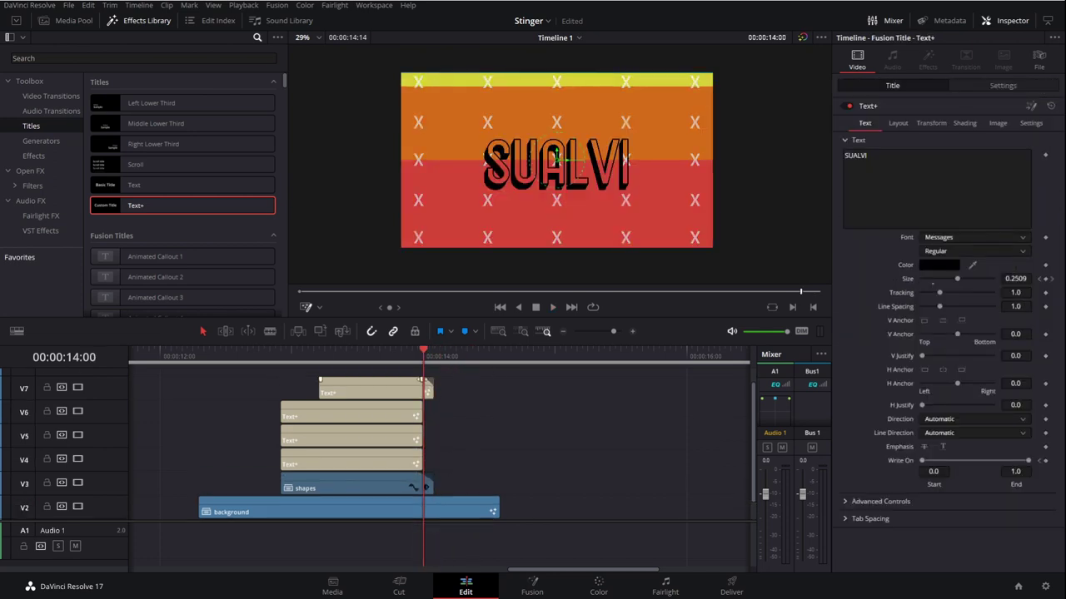
left_click(412, 354)
key("space")
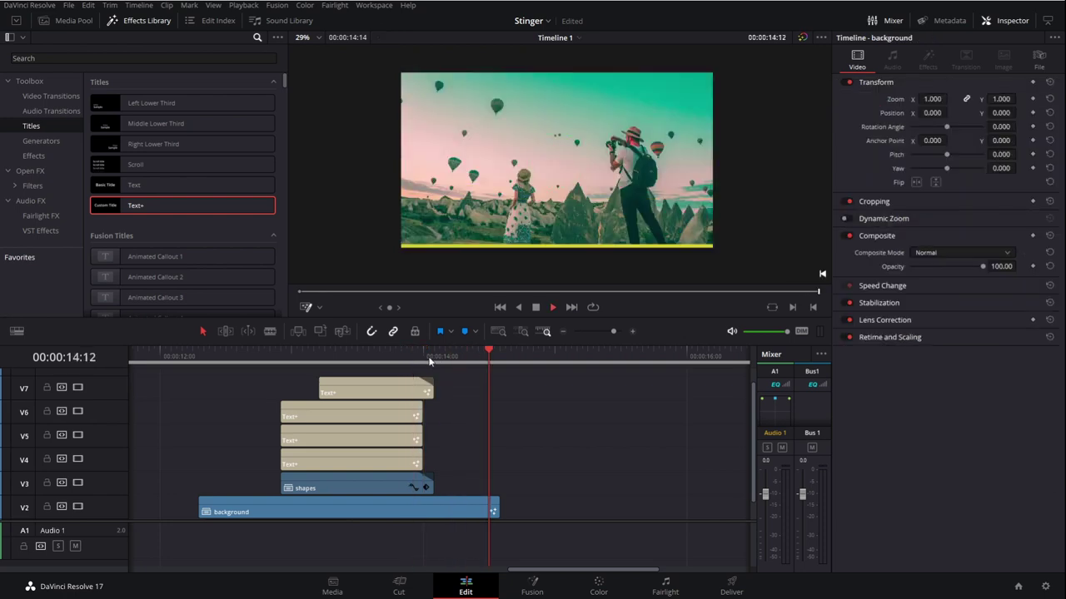
- With the playhead at 00:00:13:11, enable motion blur on the V6 bar with a shutter angle of 80
scroll(480, 396, "left", 1)
left_click(424, 356)
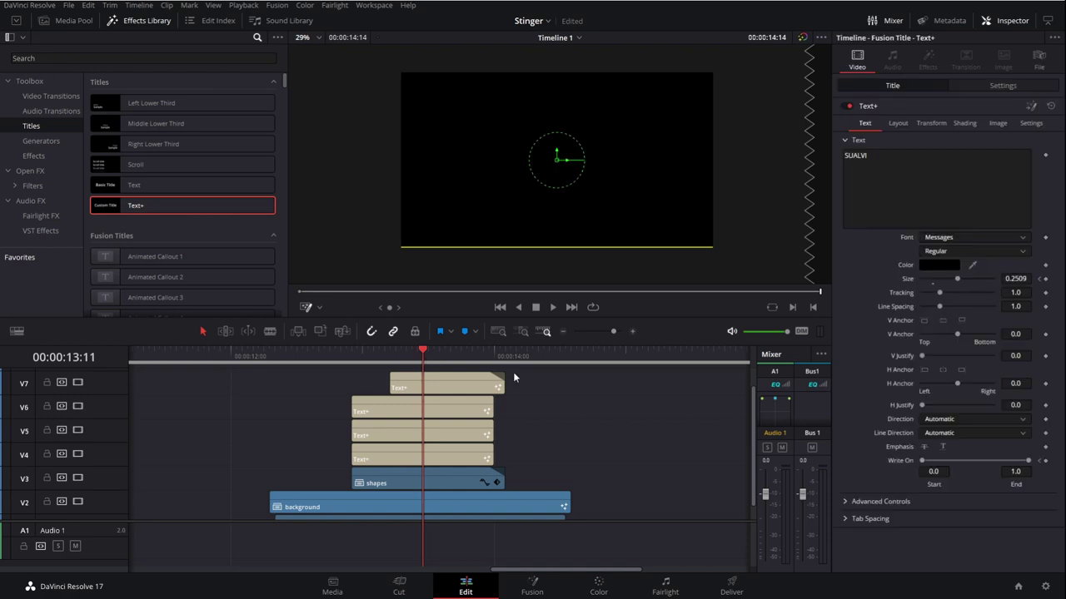
scroll(585, 392, "right", 3)
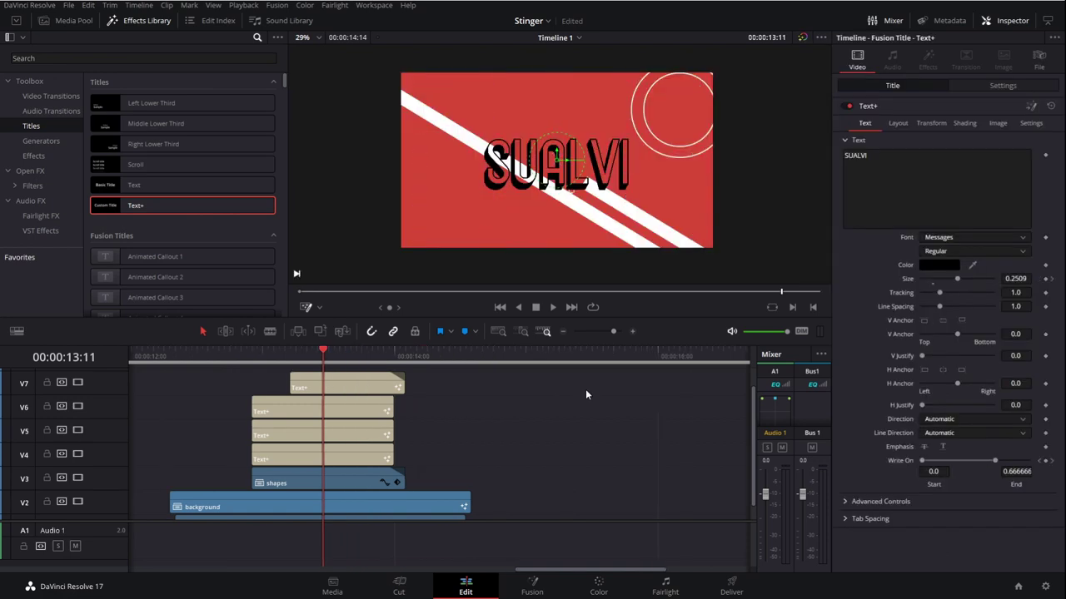
left_click(388, 411)
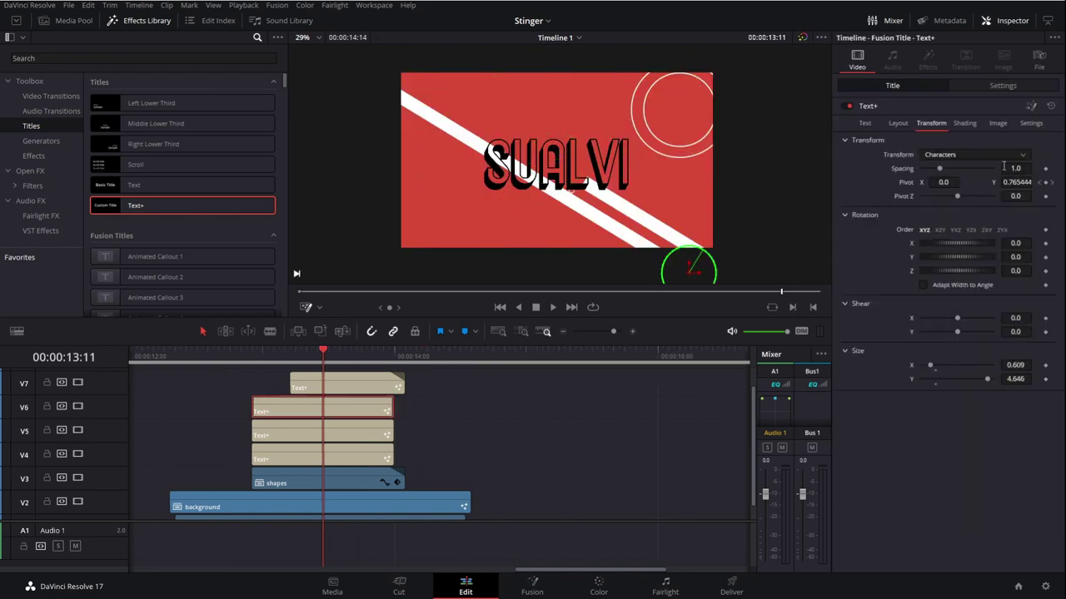
left_click(1031, 123)
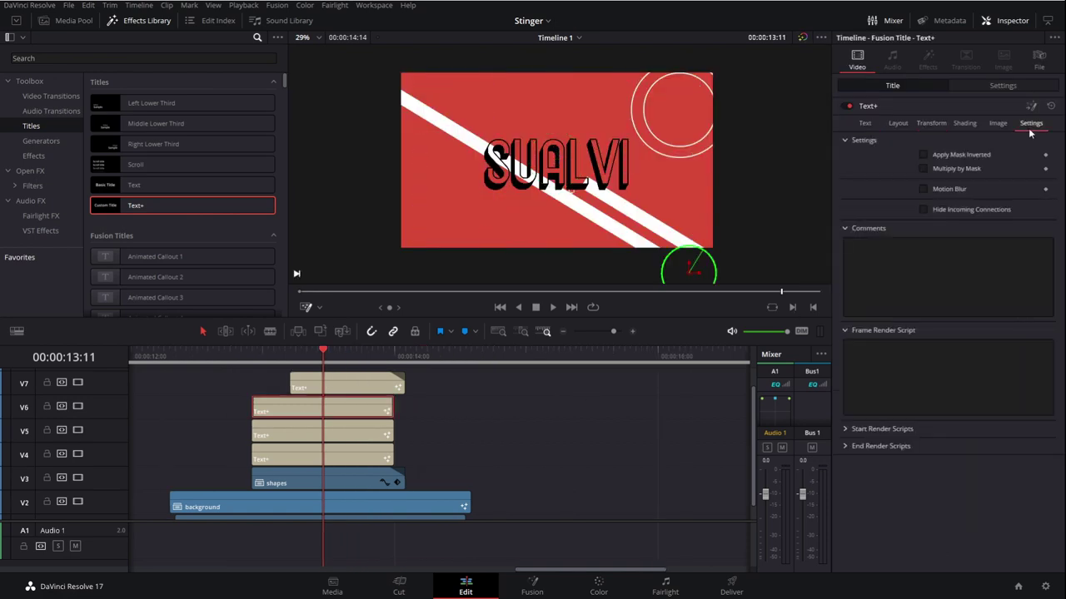
left_click(938, 191)
left_click_drag(941, 221, 934, 219)
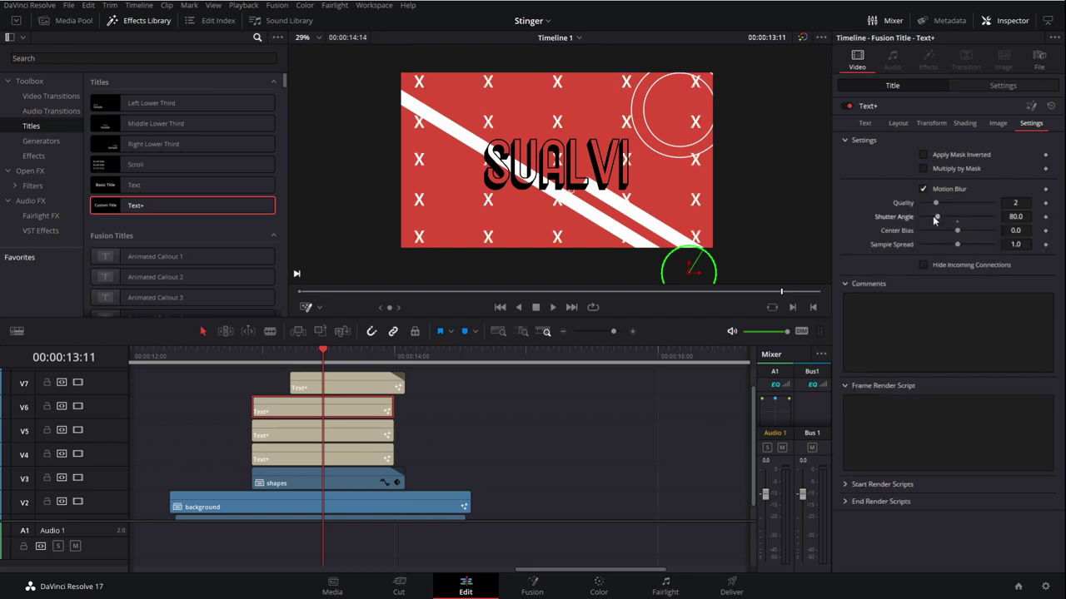
- Enable motion blur on the V5 bar with a shutter angle of 80
left_click(350, 436)
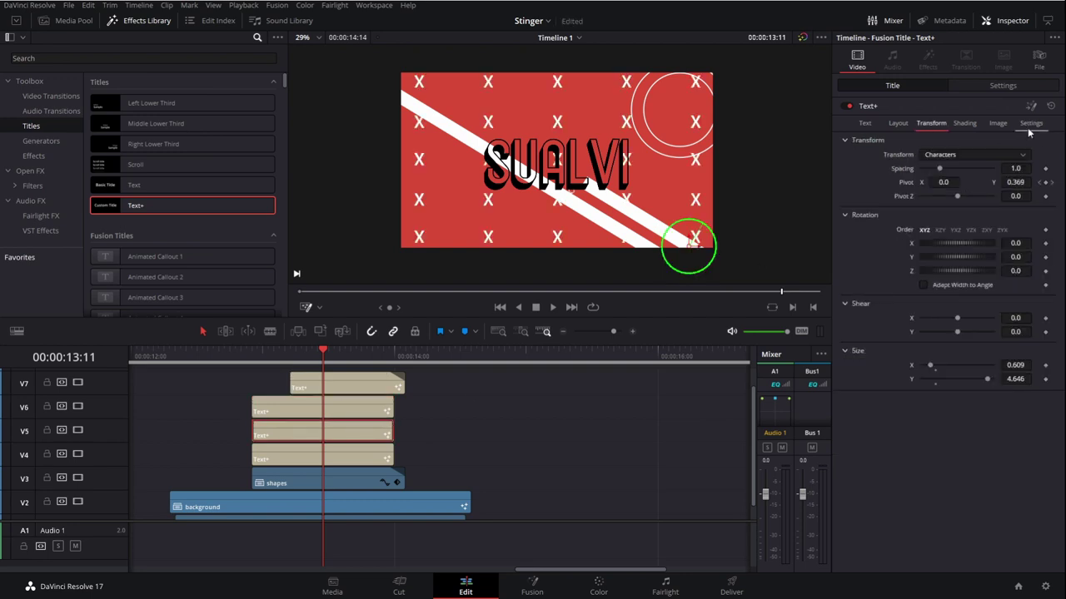
left_click(1030, 123)
left_click(949, 190)
left_click_drag(942, 216, 937, 216)
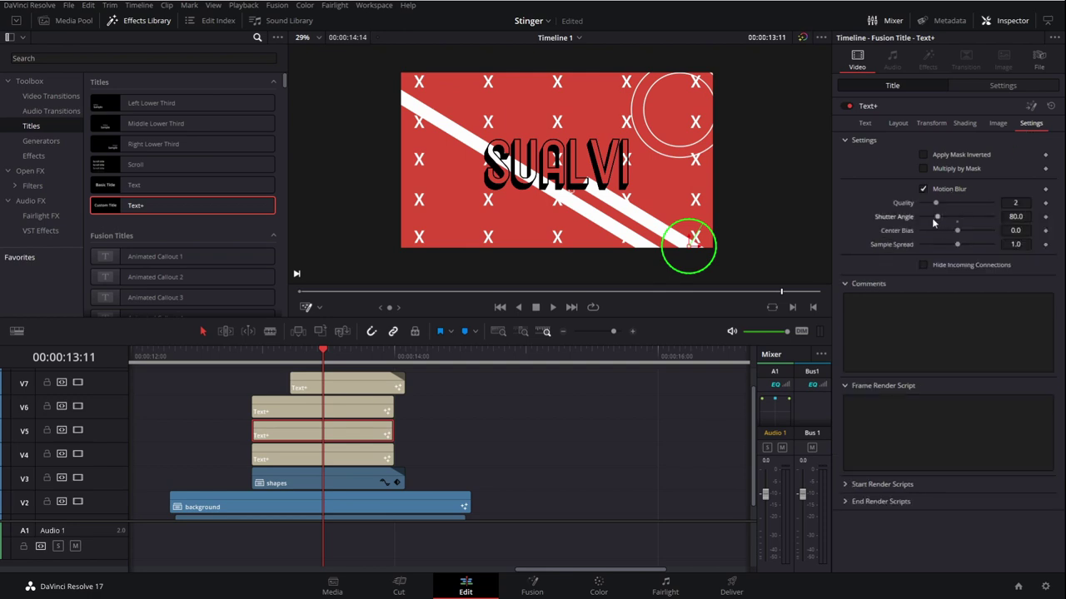
- Enable motion blur on the V4 bar with a shutter angle of 80
left_click(362, 450)
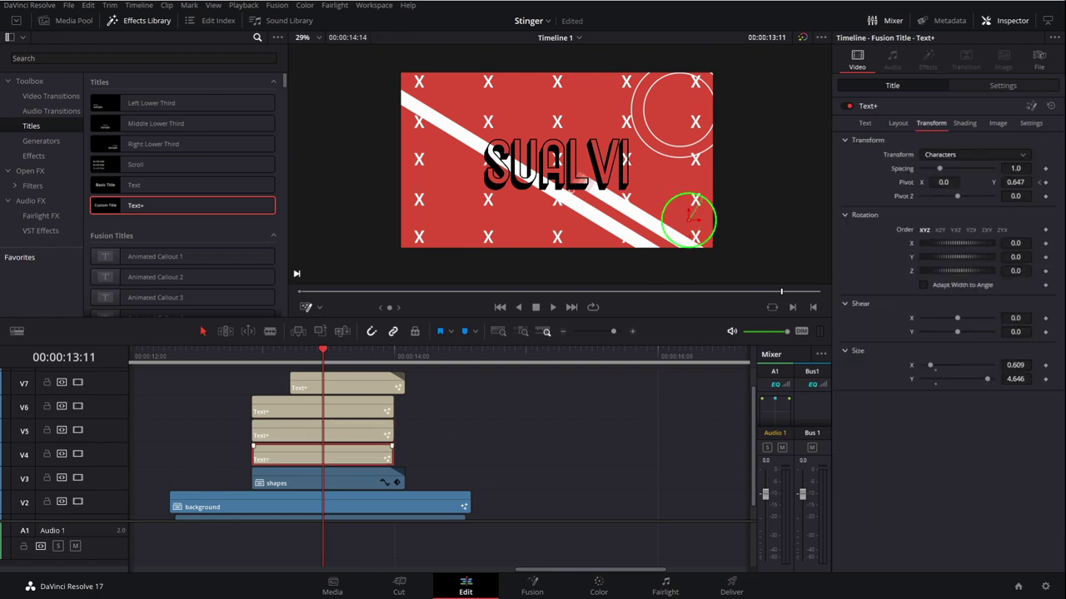
left_click(1030, 123)
left_click(943, 191)
left_click_drag(941, 216, 937, 217)
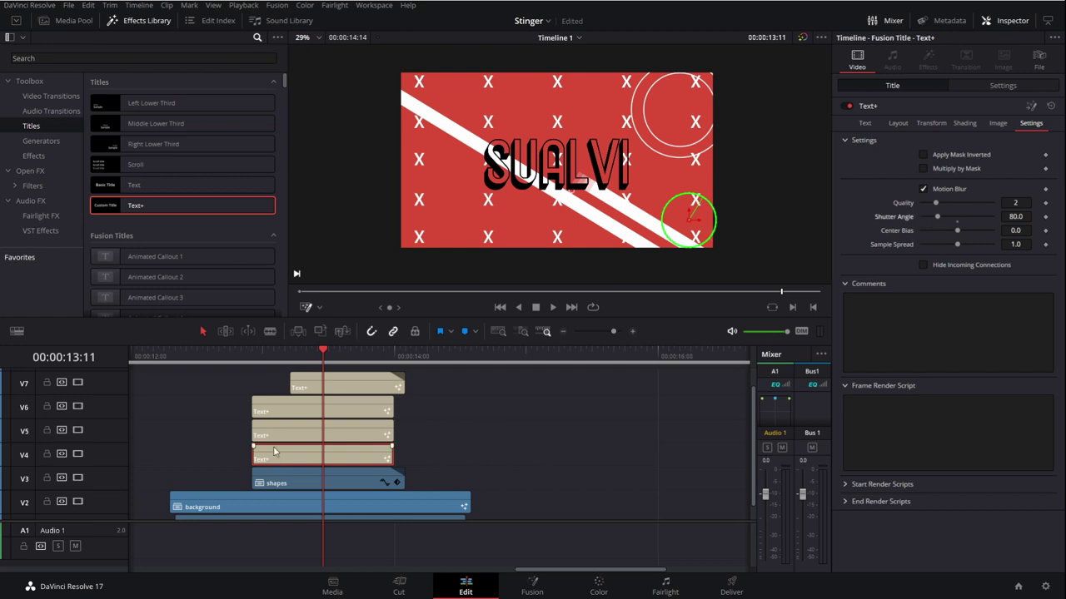
- Open the shapes clip in its own timeline and enable motion blur with a shutter angle of 30 on the last V2 circle
scroll(446, 476, "down", 1)
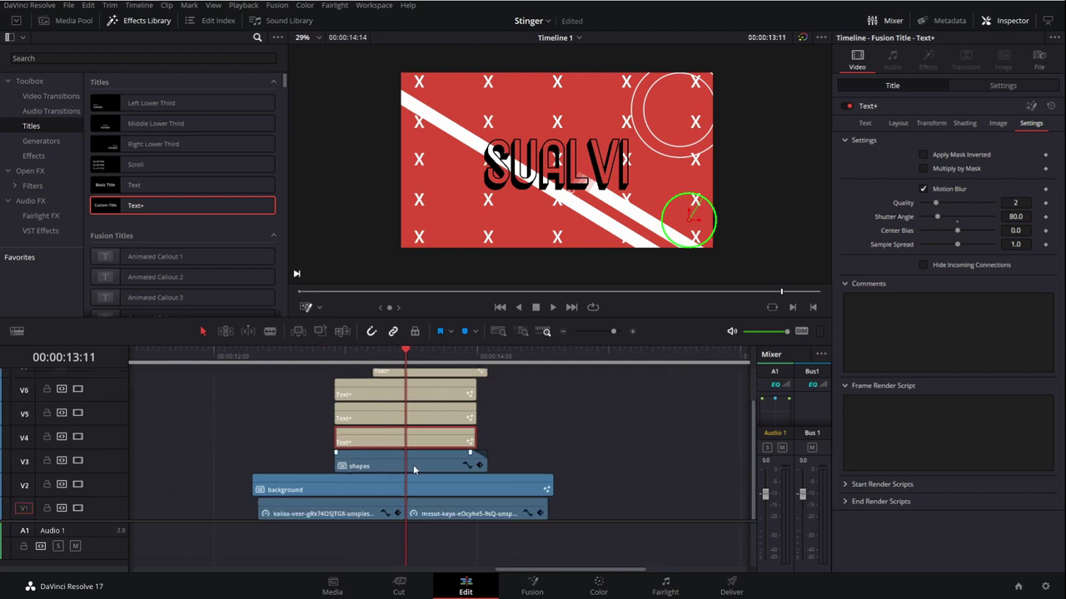
left_click(413, 464)
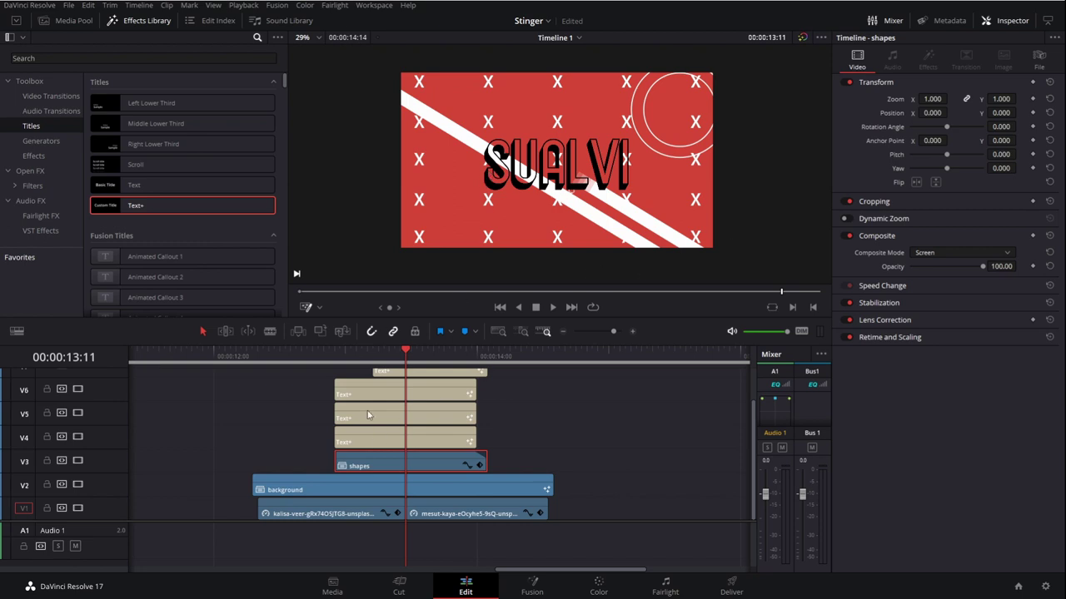
left_click(324, 409)
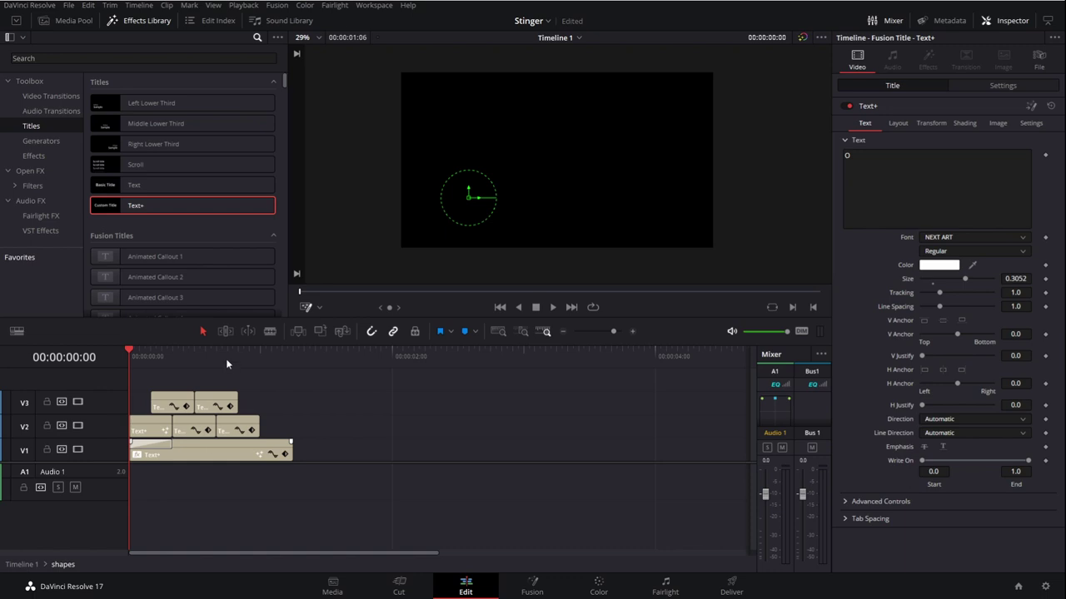
left_click(230, 450)
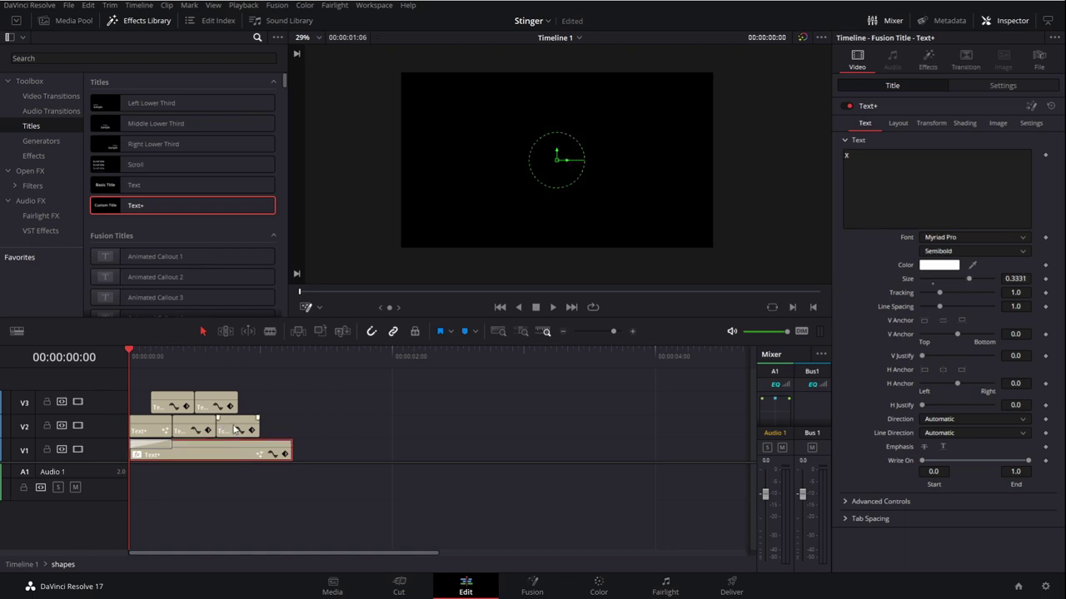
left_click(231, 426)
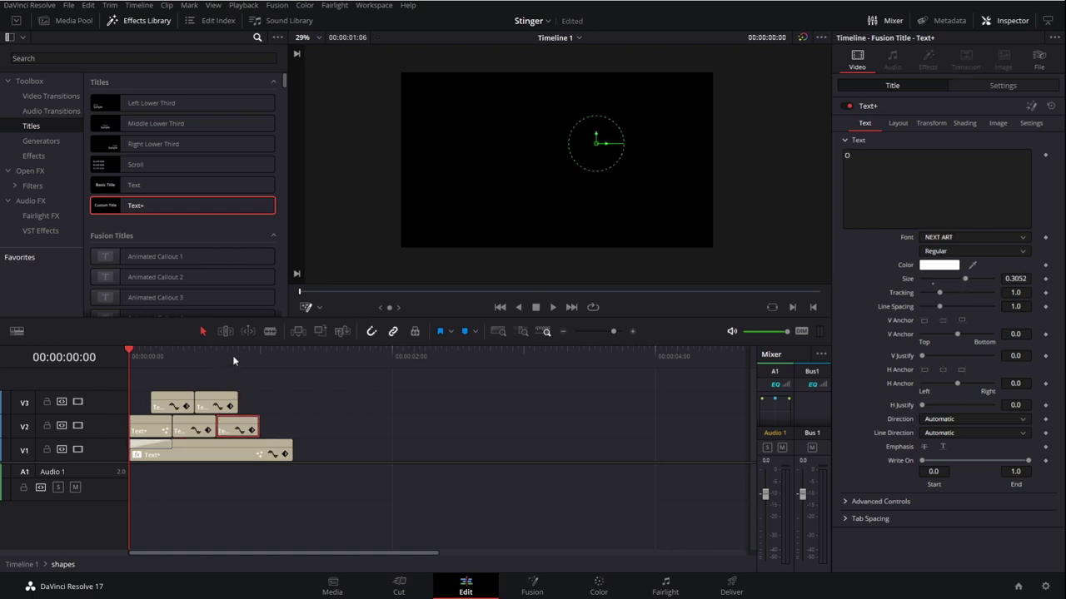
left_click_drag(216, 355, 226, 356)
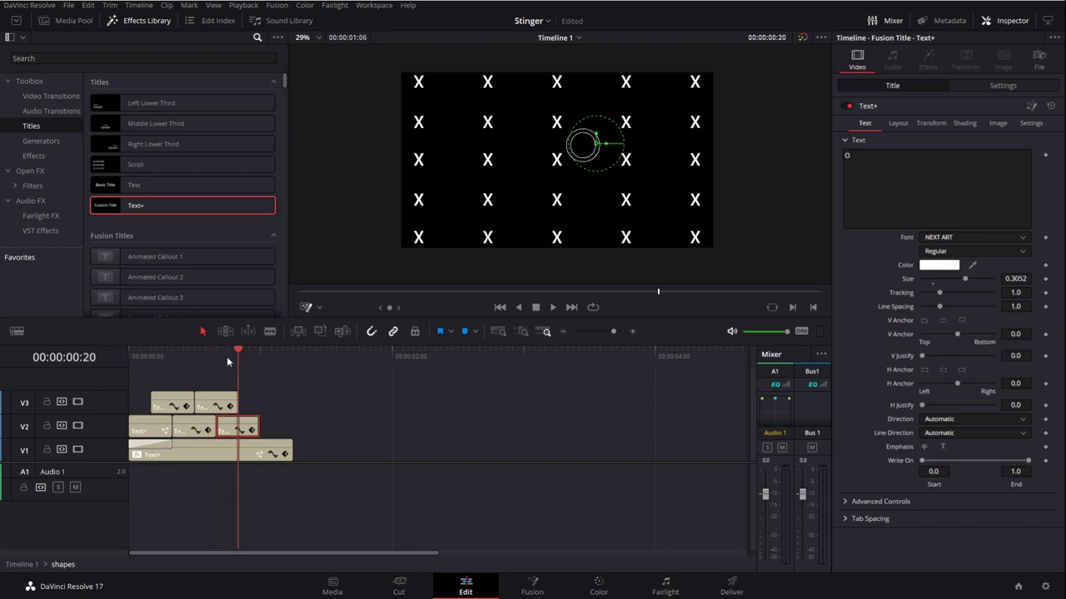
left_click(1029, 124)
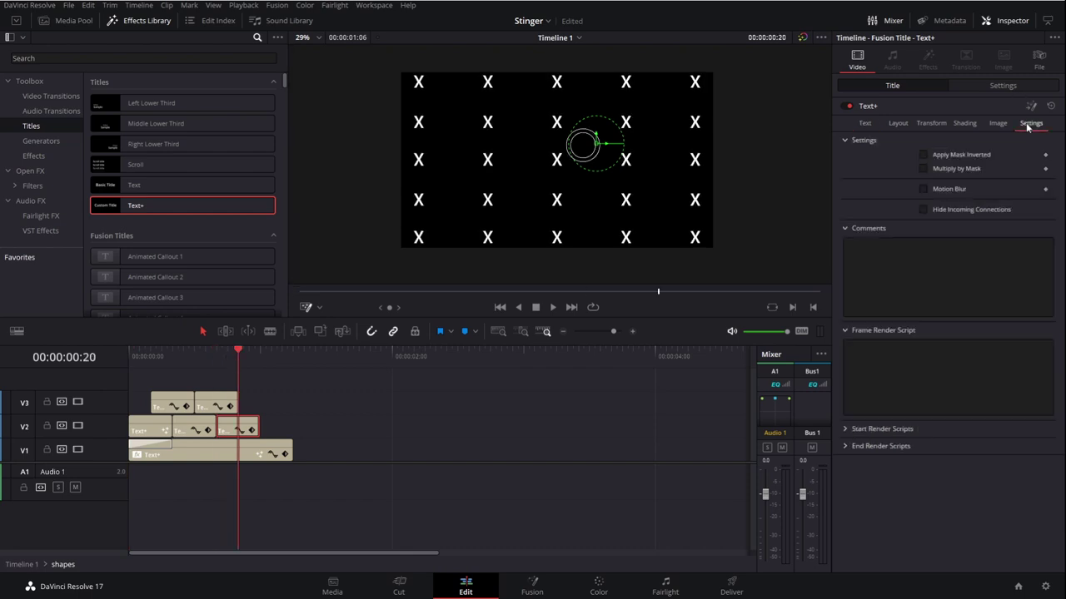
left_click(943, 190)
left_click_drag(935, 216, 926, 214)
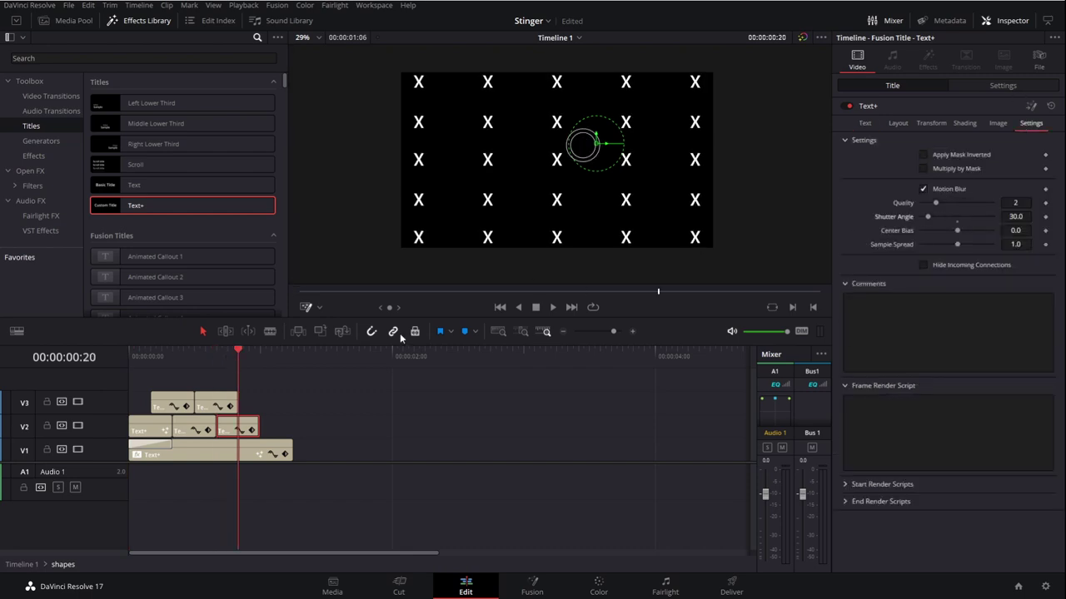
- Enable motion blur with a shutter angle of 30 on the other V2 circles and return to Timeline 1
left_click(195, 431)
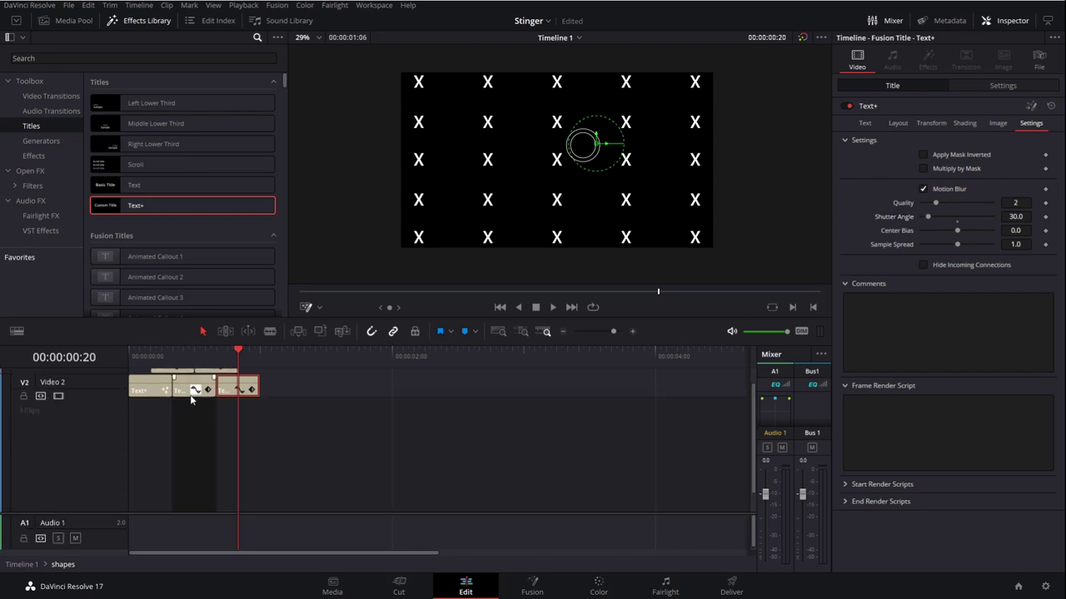
scroll(191, 400, "down", 2)
left_click(193, 482)
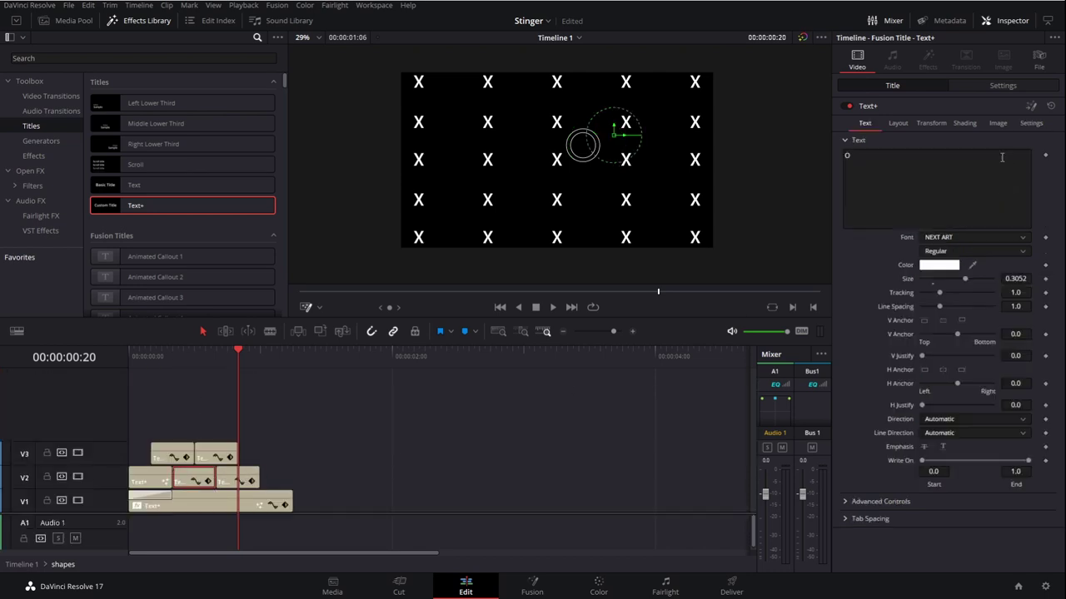
left_click(148, 479)
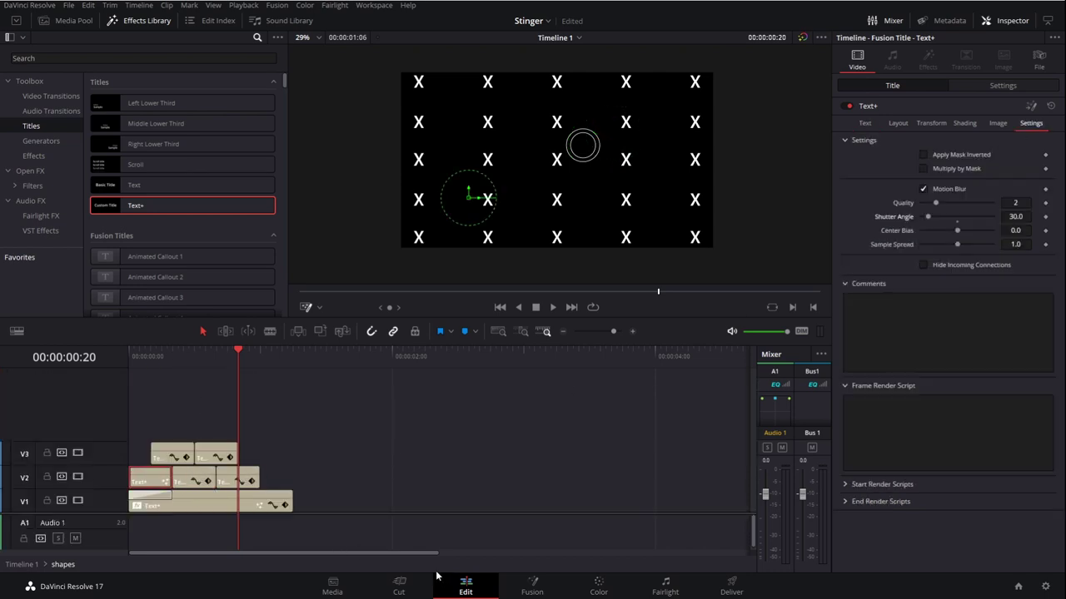
left_click(15, 565)
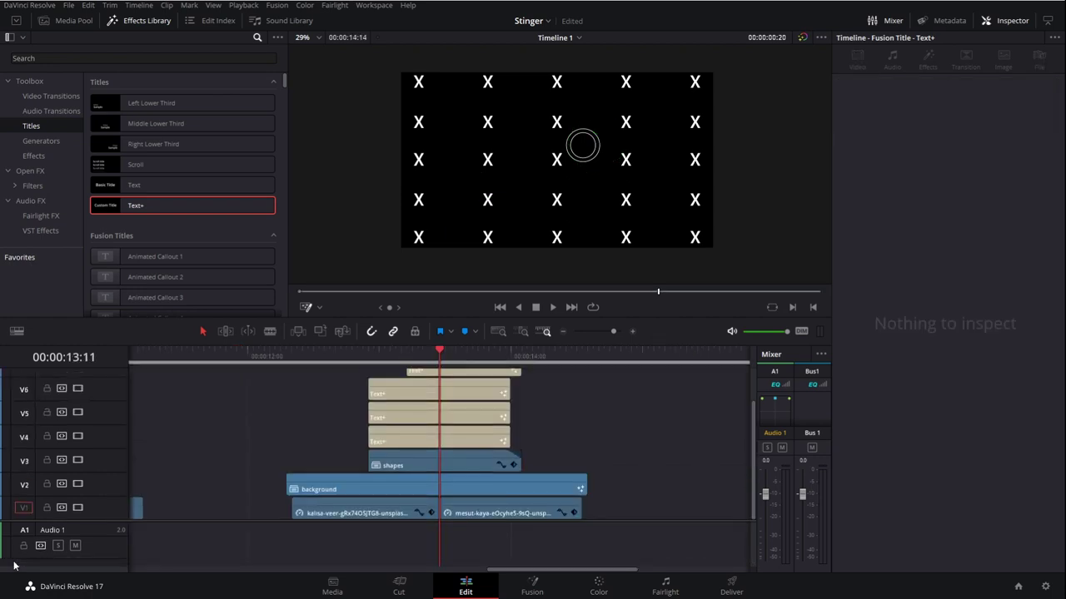
- Select the stacked transition clips together in Timeline 1, from the background on V2 up to the SUALVI title on V7
scroll(409, 455, "up", 1)
left_click(499, 424)
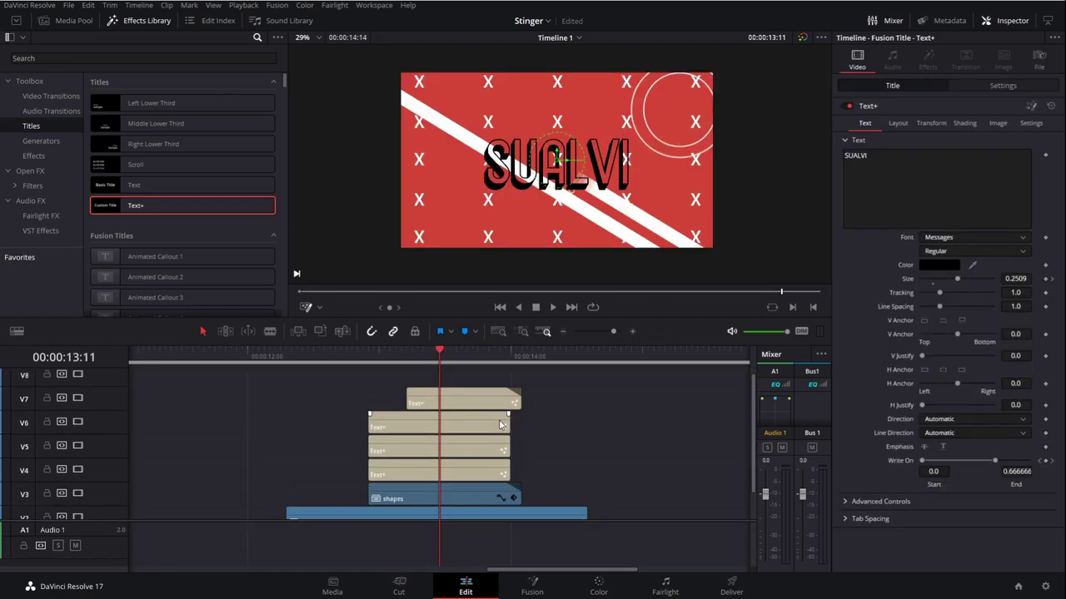
scroll(580, 399, "down", 1)
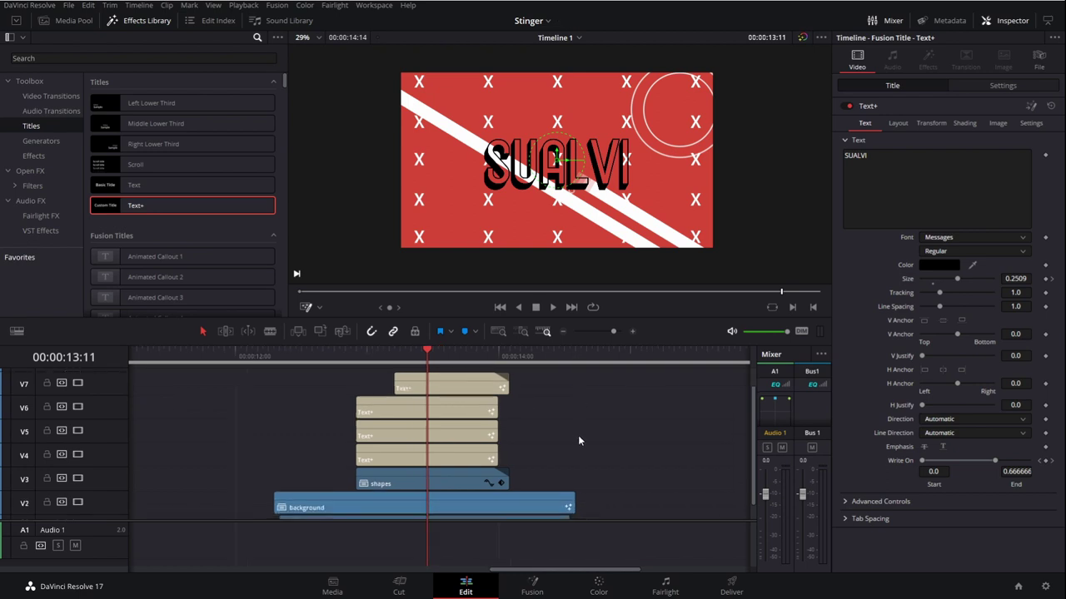
scroll(580, 440, "down", 1)
scroll(572, 413, "up", 2)
left_click_drag(583, 387, 346, 514)
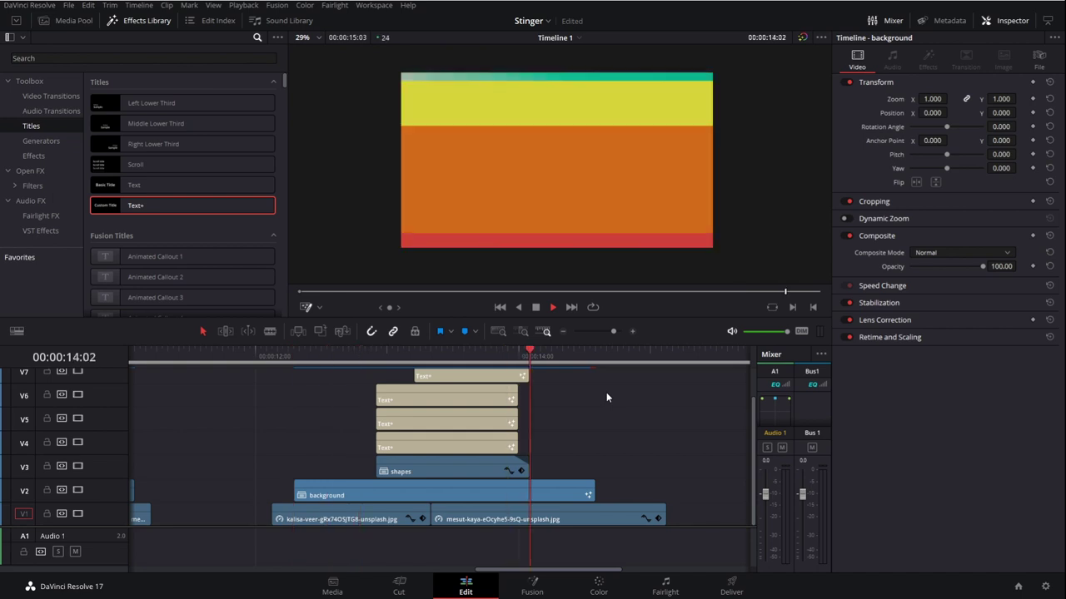
- Inspect the transition frame by frame between 00:00:13:08 and 00:00:13:16, comparing frame 00:00:13:11 with its neighbours for playback glitches
left_click(452, 356)
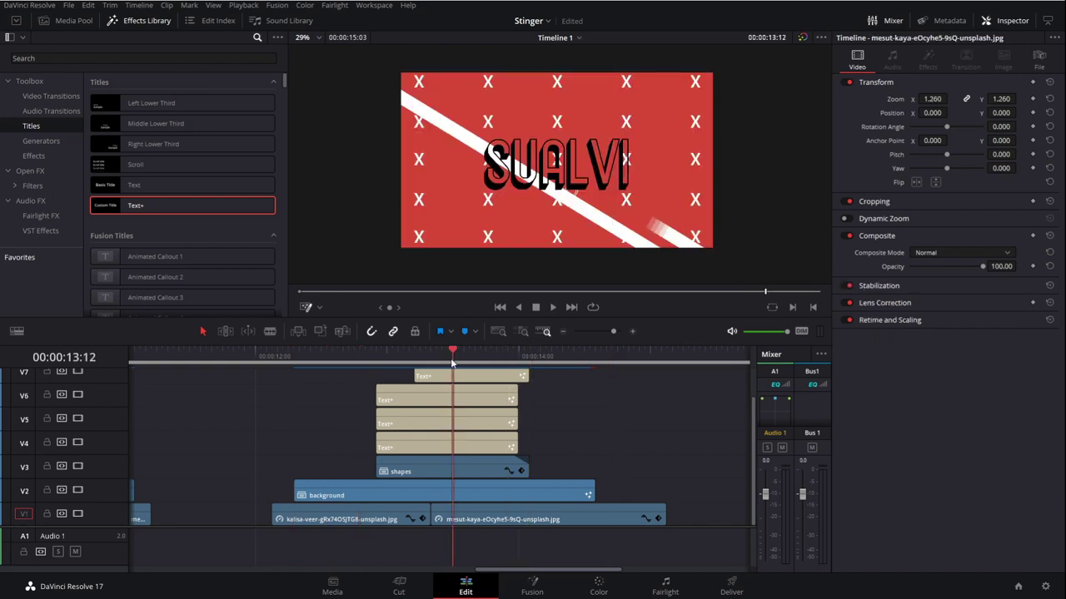
left_click_drag(452, 361, 470, 361)
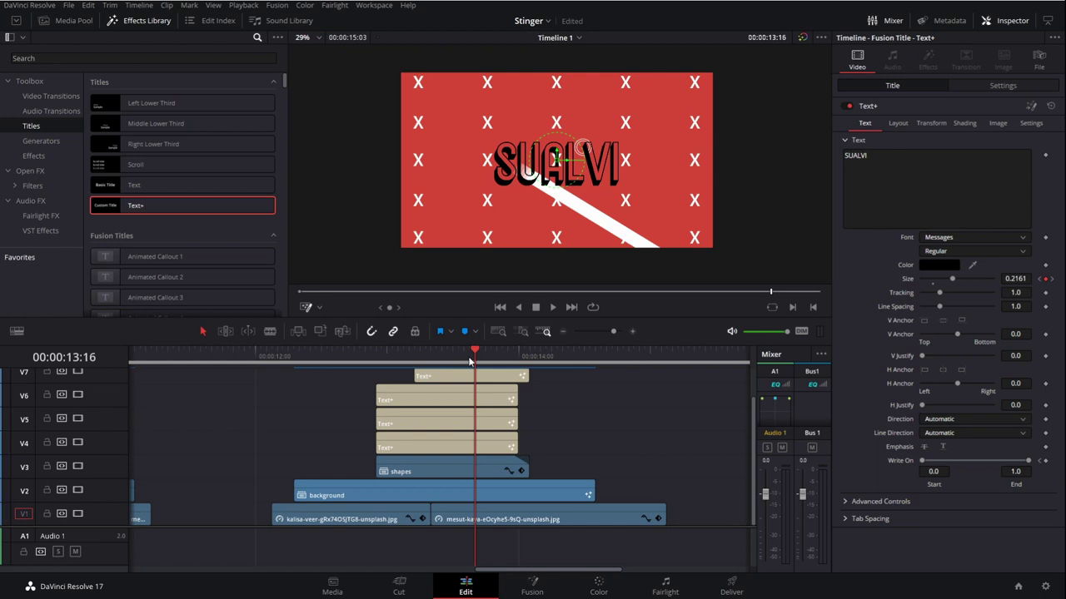
key("Left")
key("Left")
key("Left")
key("Left")
key("Left")
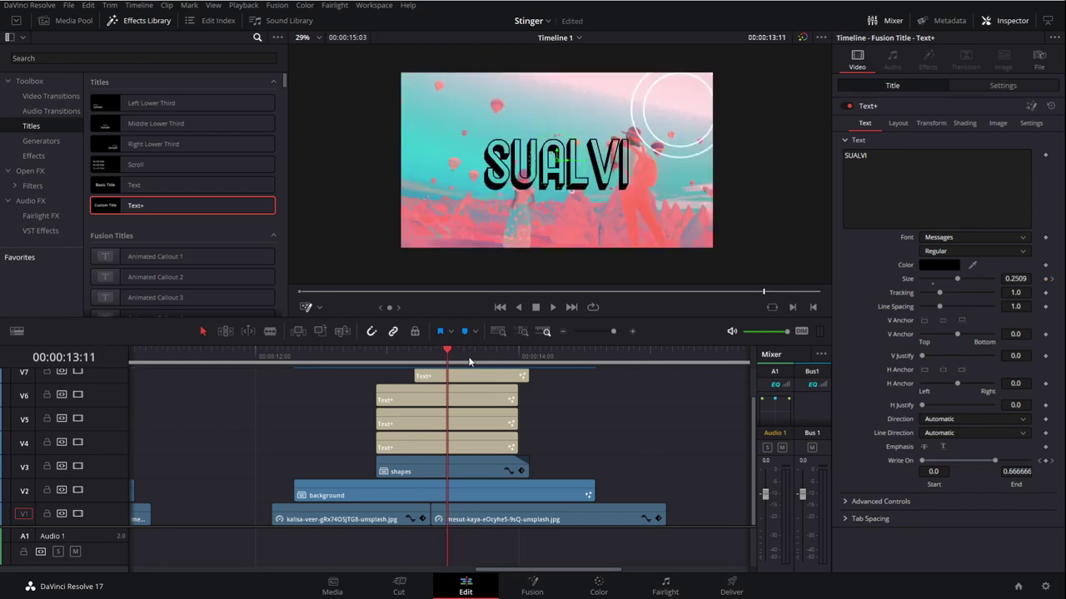
left_click(518, 308)
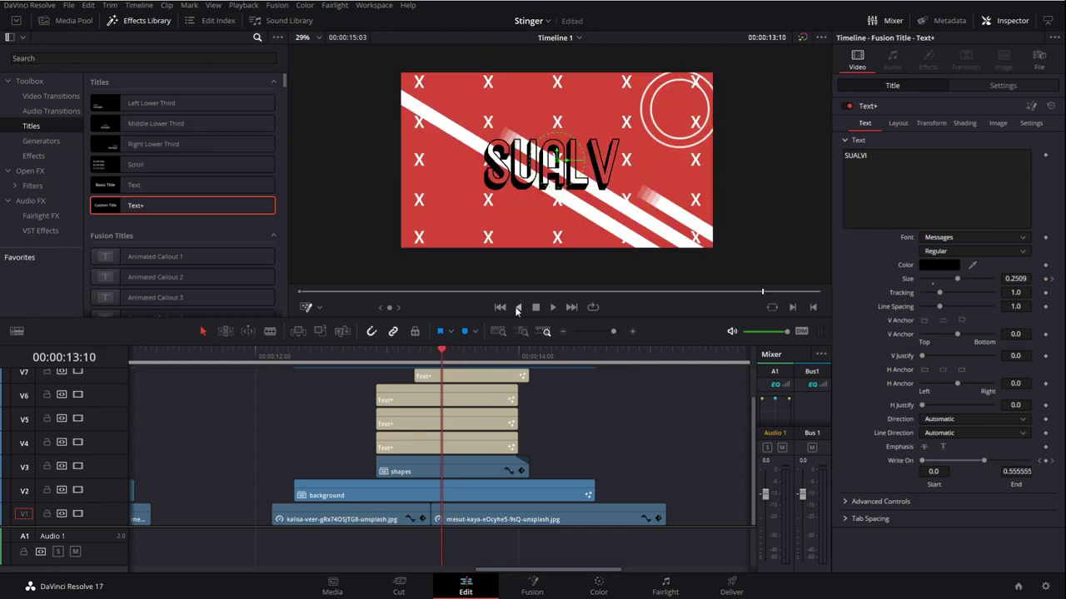
key("Right")
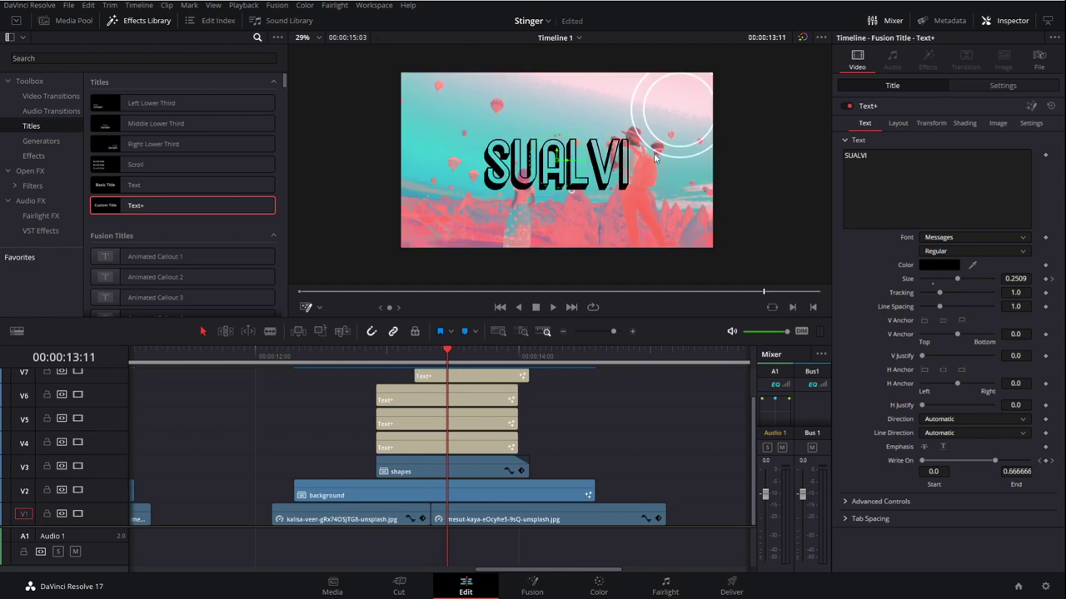
key("Left")
key("Right")
scroll(476, 403, "up", 3)
scroll(476, 404, "down", 3)
key("Left")
key("Left")
key("Left")
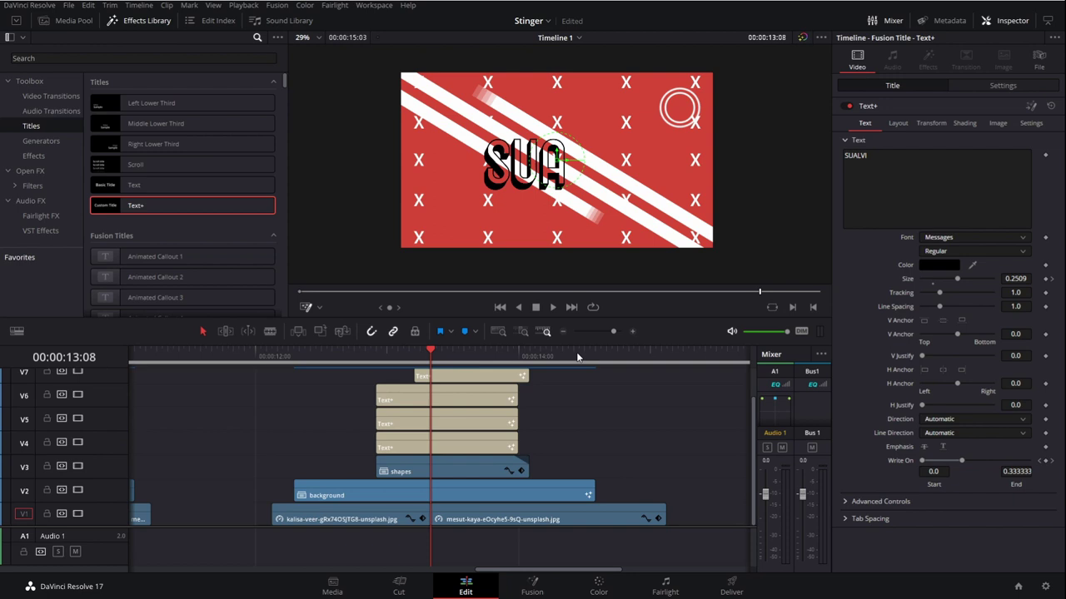